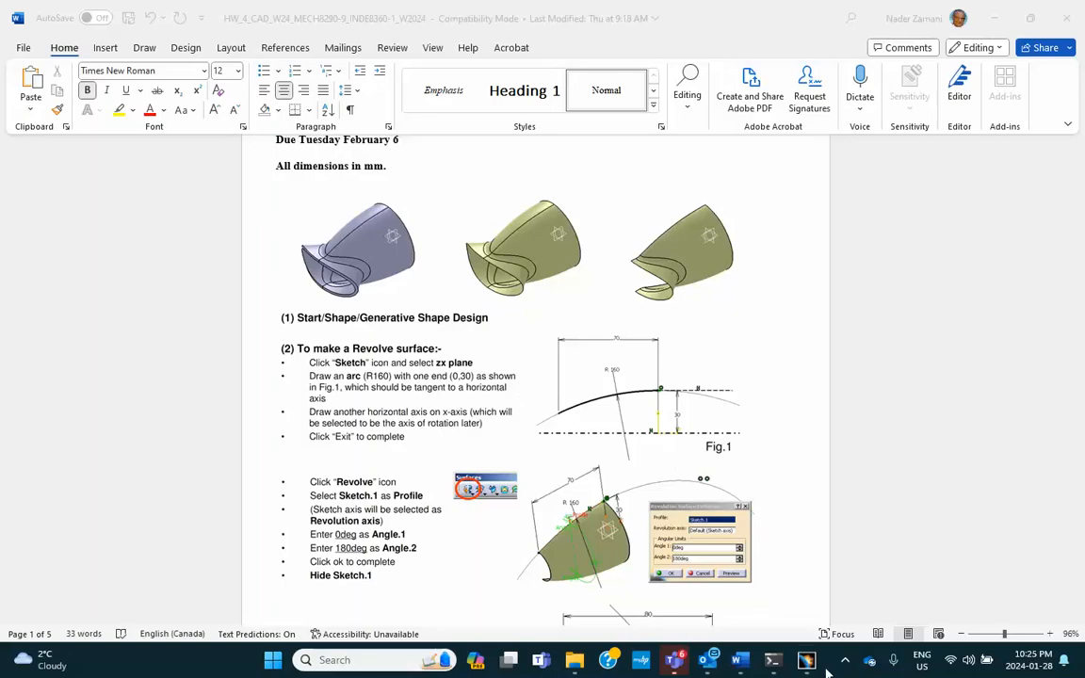
# Step: Switch to CATIA and start a sketch on the zx plane of the CAD HW#4 part
pyautogui.hotkey('alt', 'Tab')
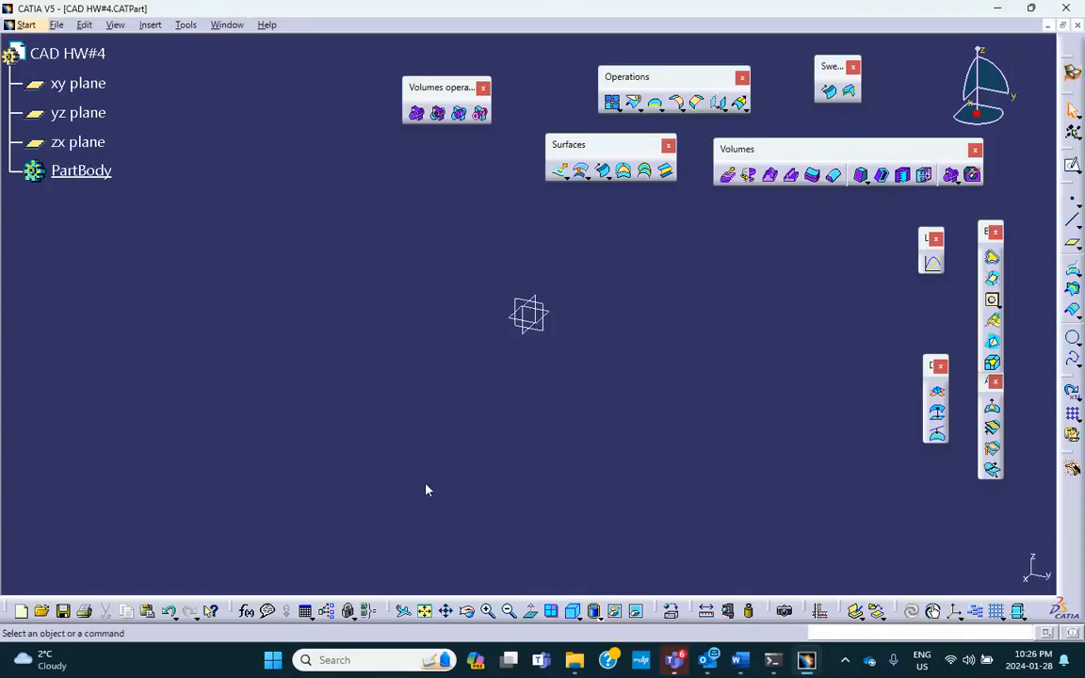
pyautogui.click(78, 145)
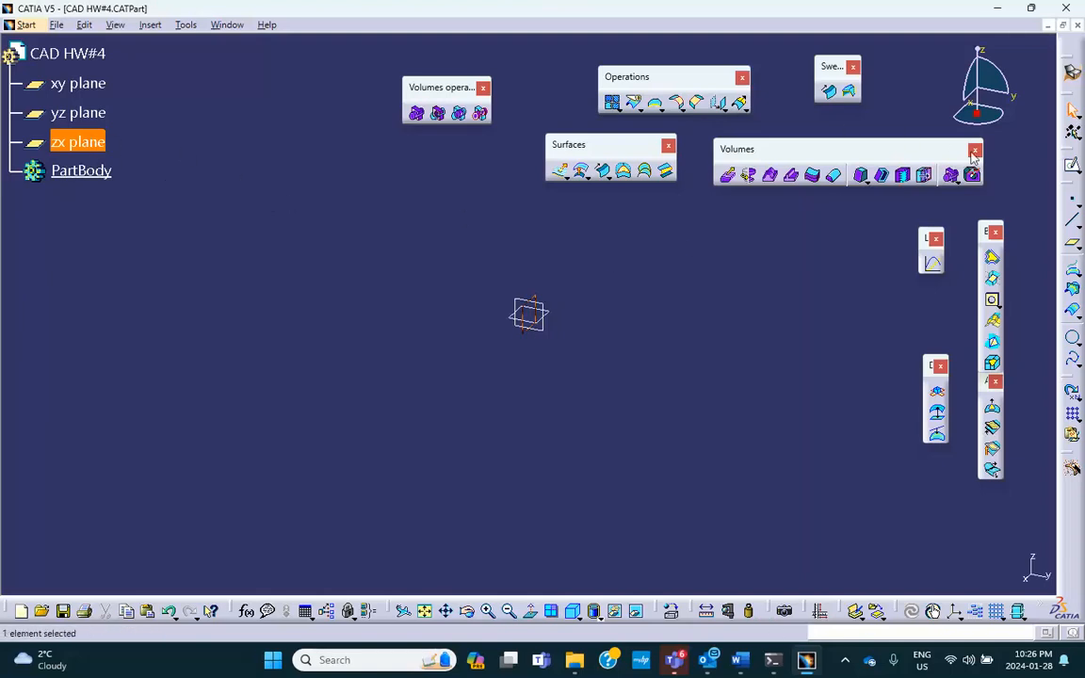
pyautogui.click(1071, 165)
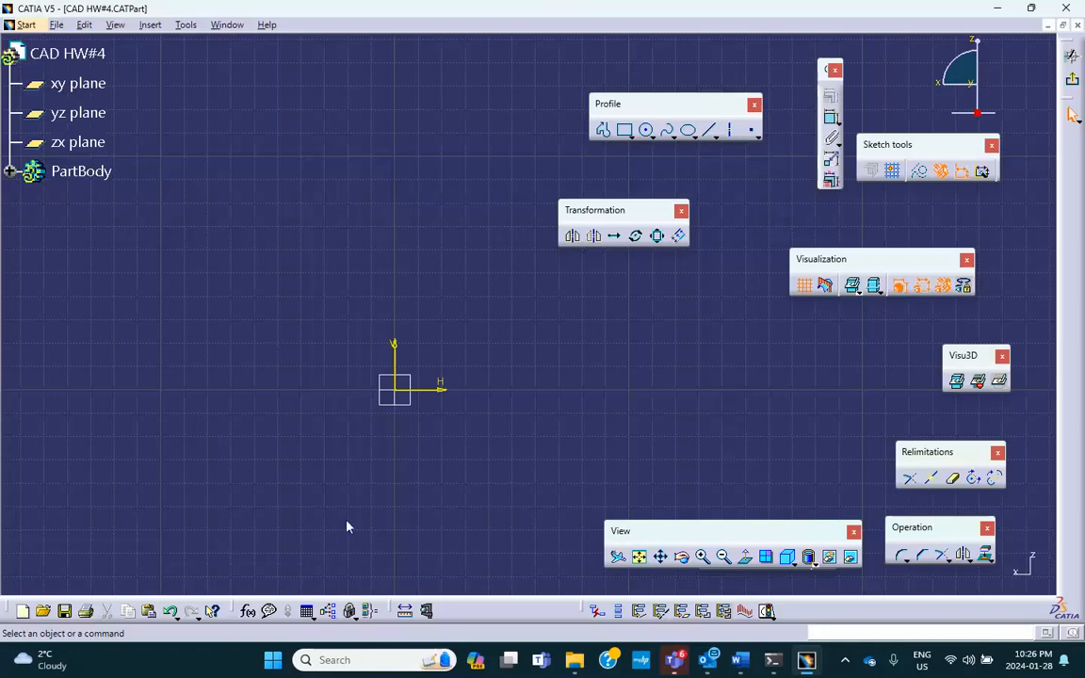
# Step: Consult Fig.1 in the Word assignment, return to CATIA and sketch a three-point arc above the origin, descending to its left end
pyautogui.click(737, 656)
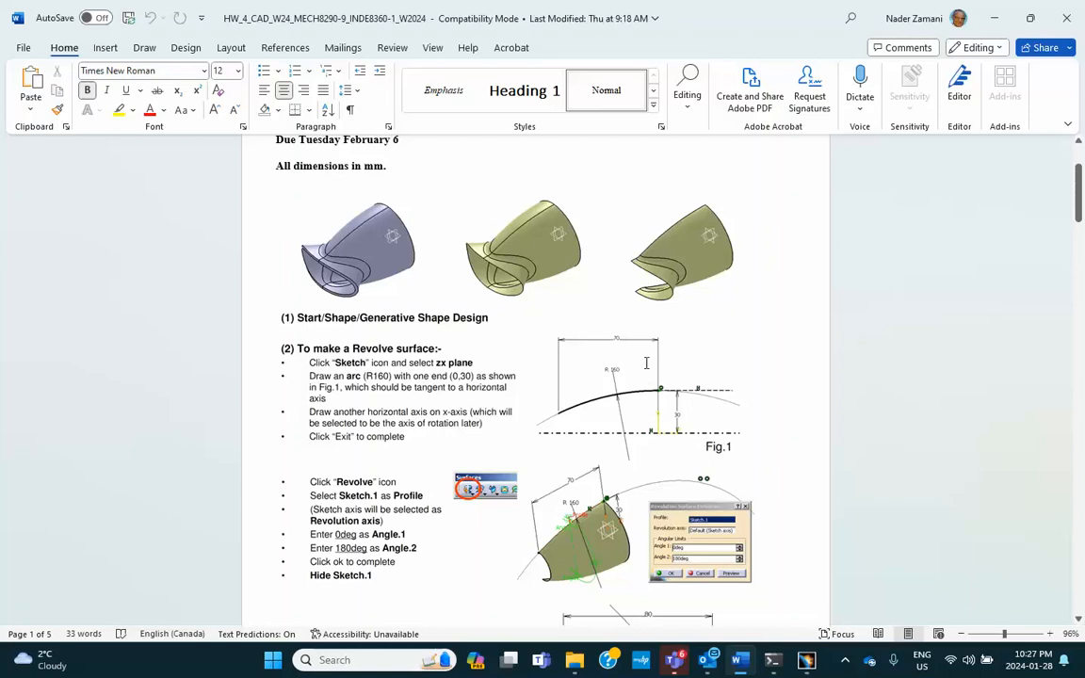
pyautogui.moveTo(741, 664)
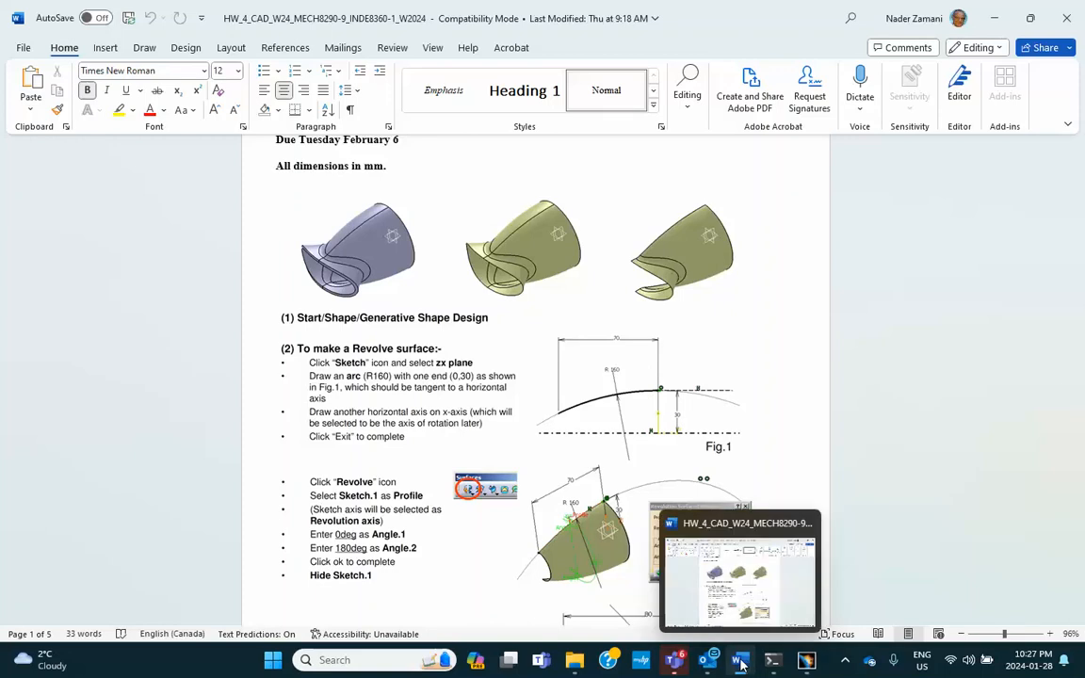
pyautogui.click(805, 660)
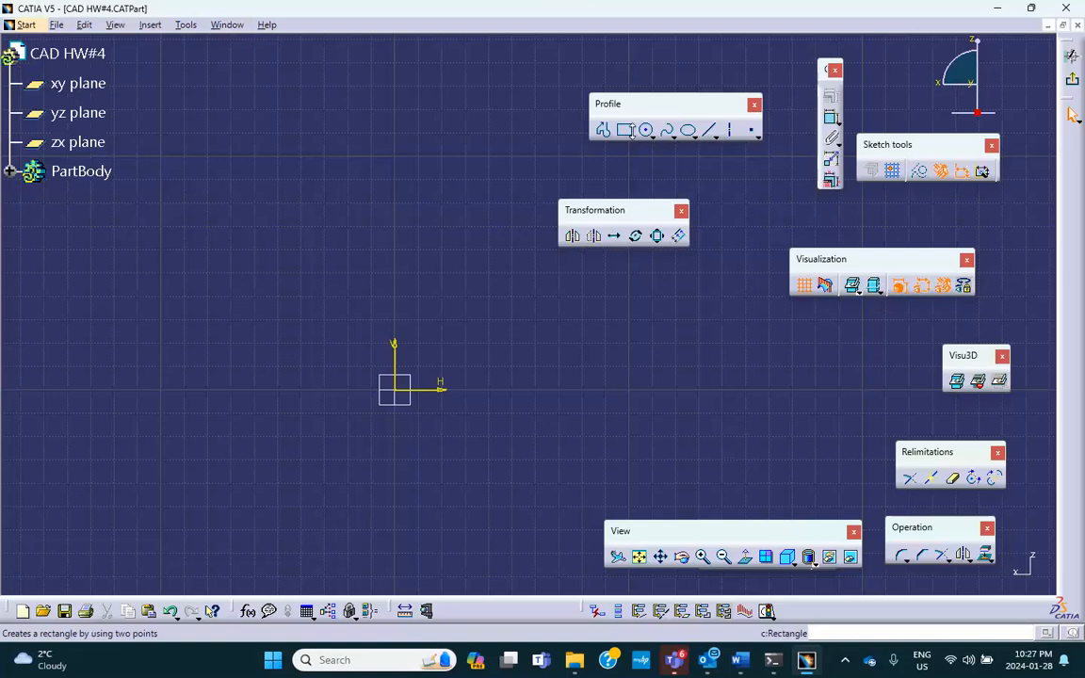
pyautogui.moveTo(546, 279); pyautogui.dragTo(489, 269, button='middle')
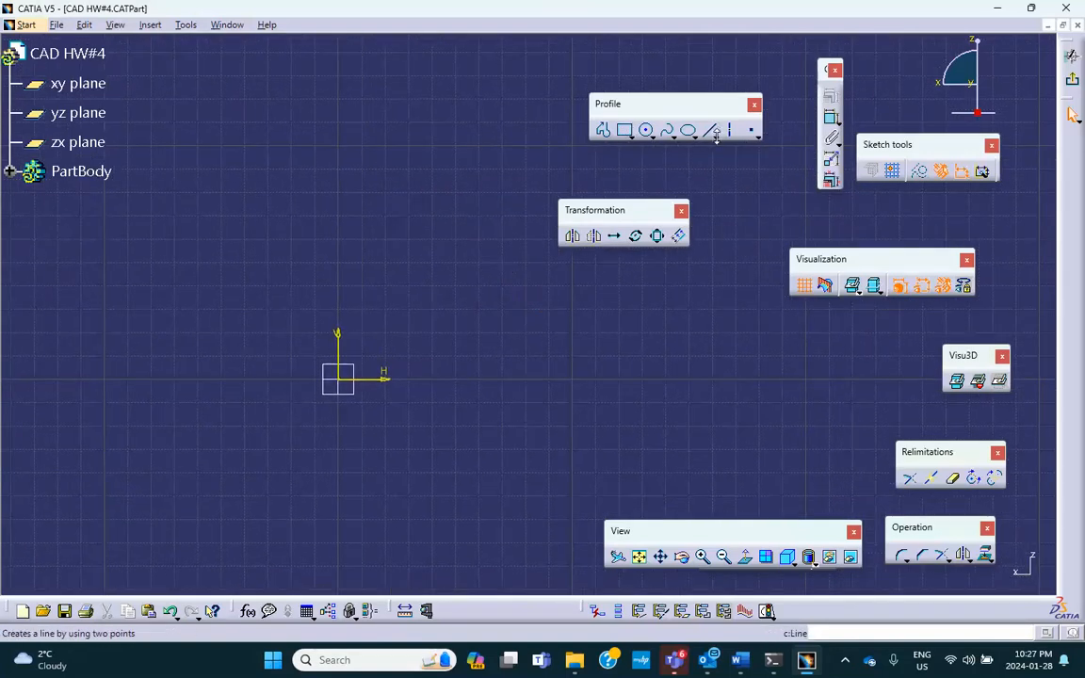
pyautogui.click(650, 135)
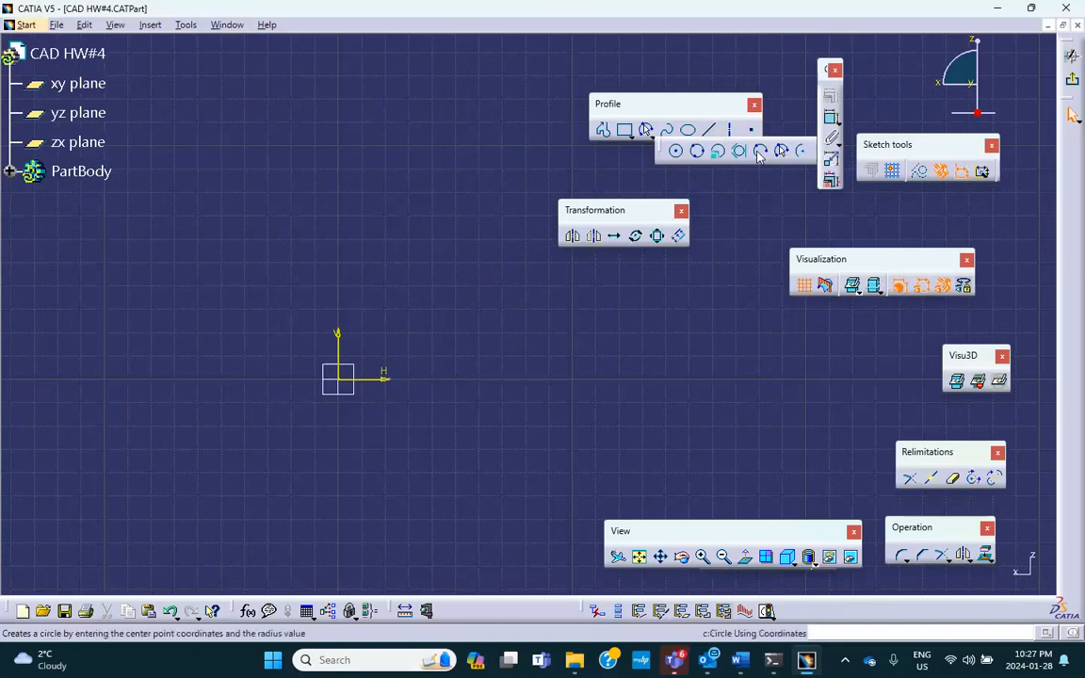
pyautogui.click(759, 153)
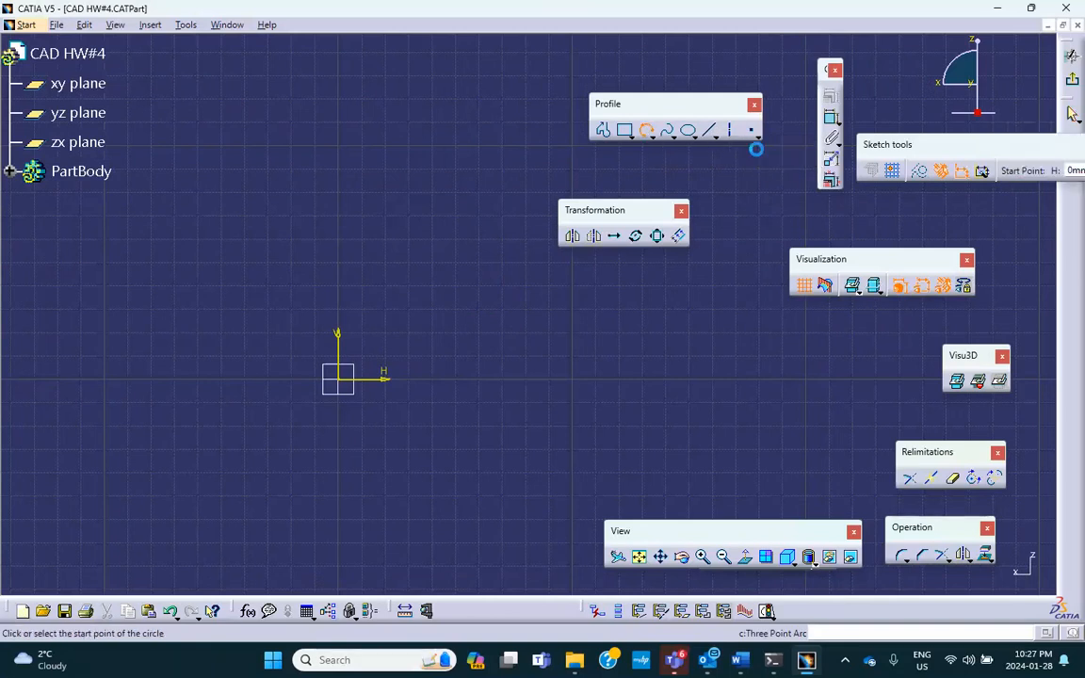
pyautogui.click(491, 249)
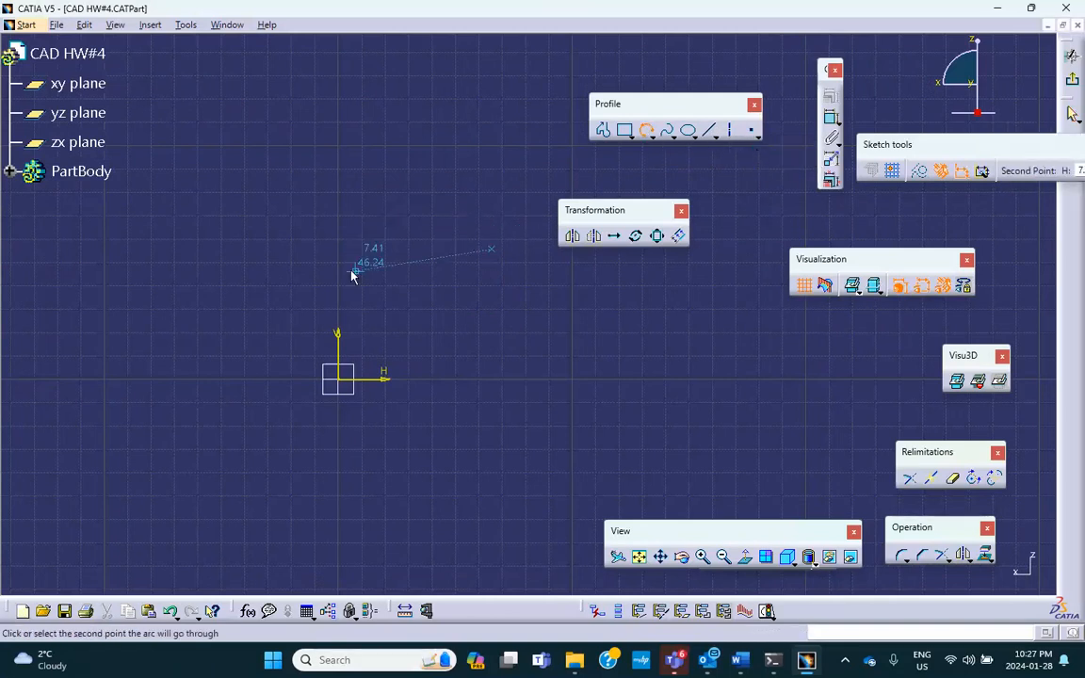
pyautogui.click(308, 261)
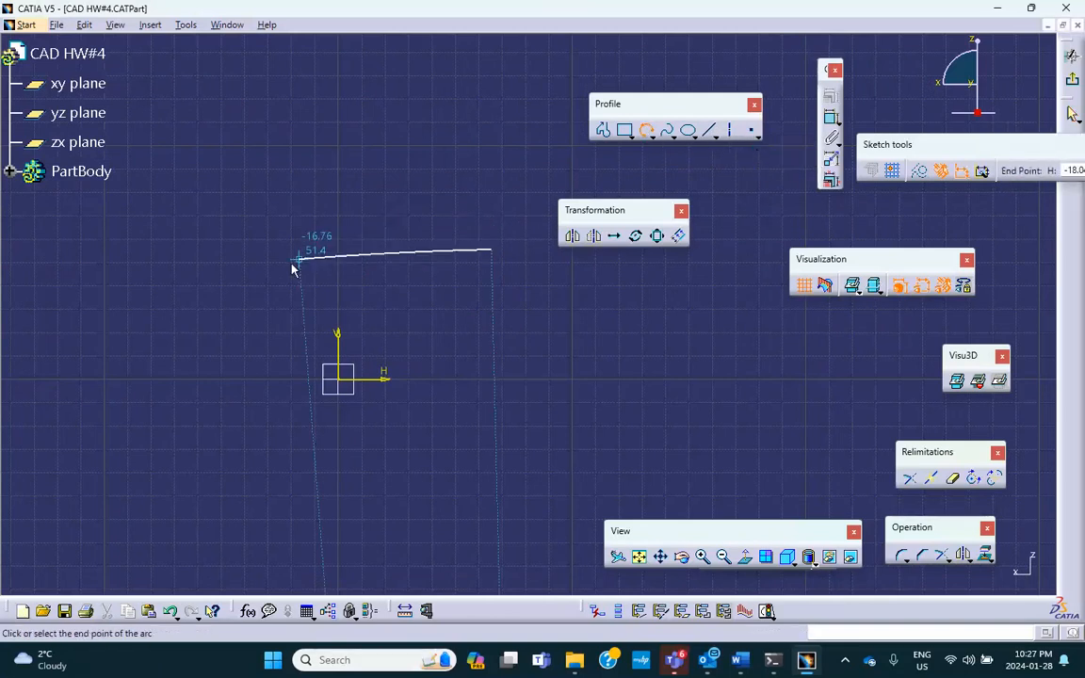
pyautogui.click(158, 319)
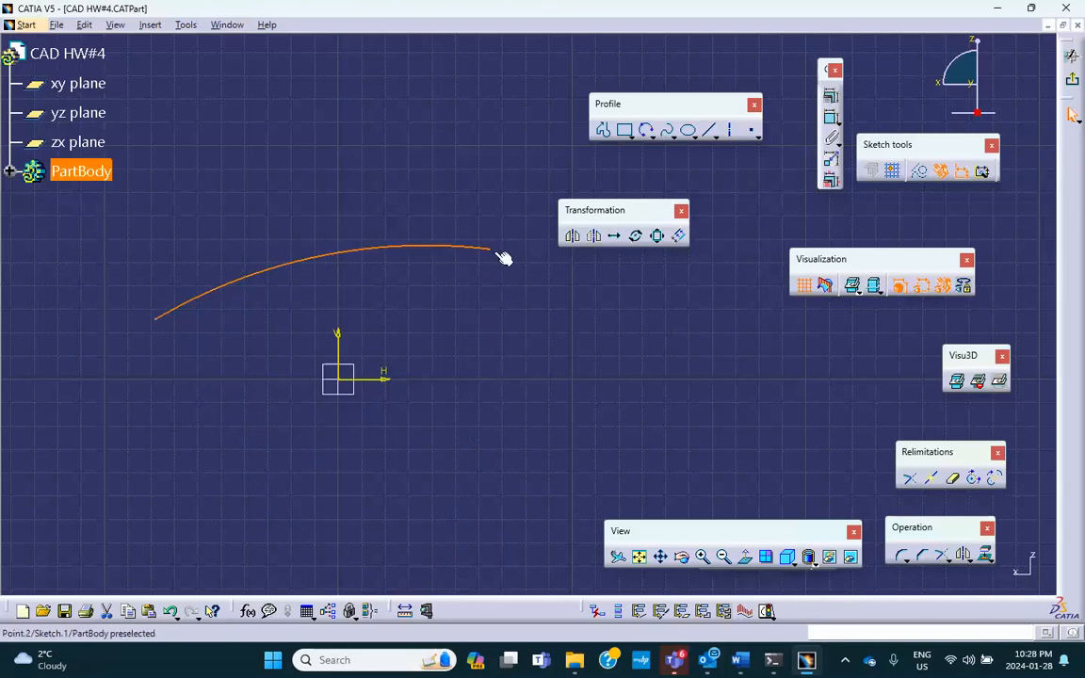
# Step: Draw a horizontal line above the arc, about 79 mm above the H axis, and convert it to a construction element
pyautogui.moveTo(313, 192); pyautogui.dragTo(292, 229, button='middle')
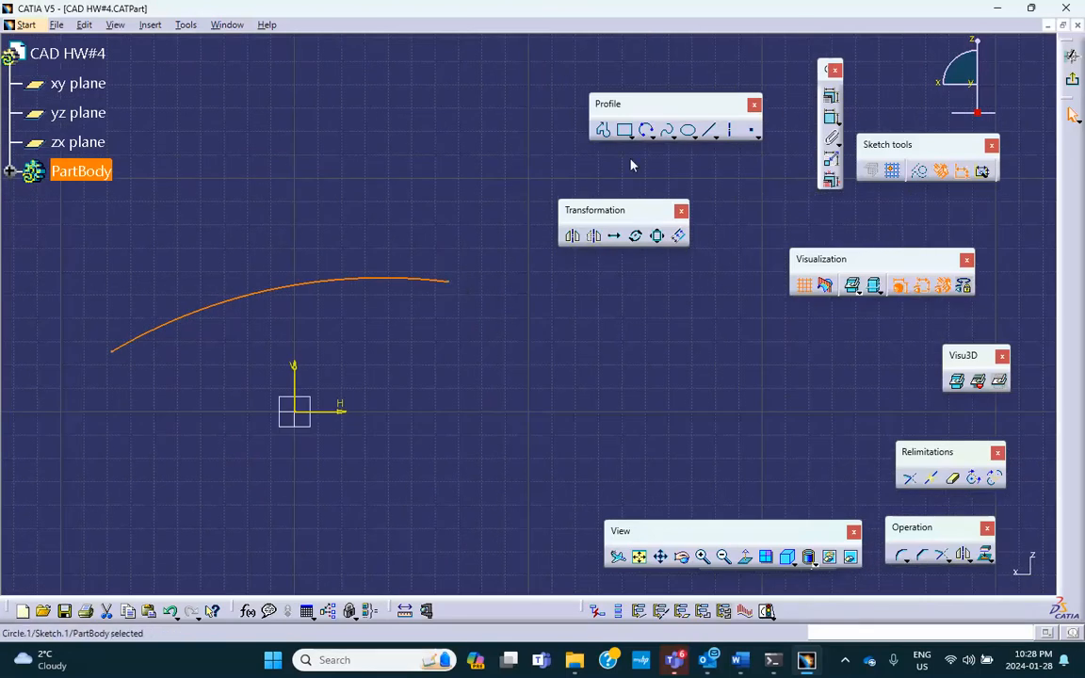
pyautogui.click(711, 133)
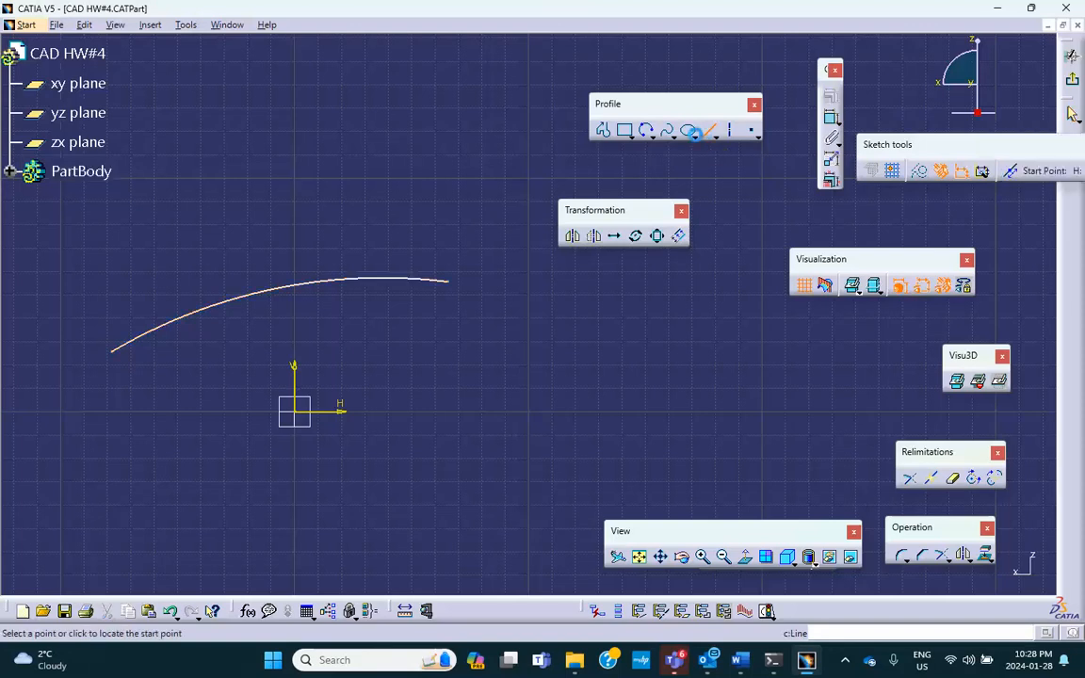
pyautogui.click(190, 227)
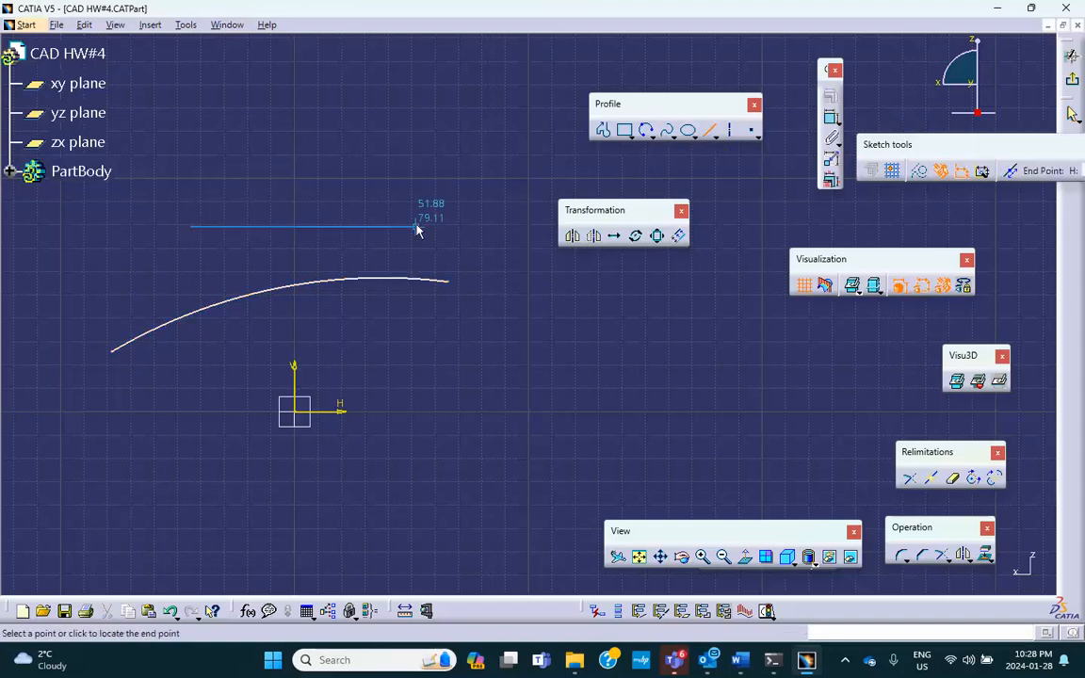
pyautogui.click(488, 230)
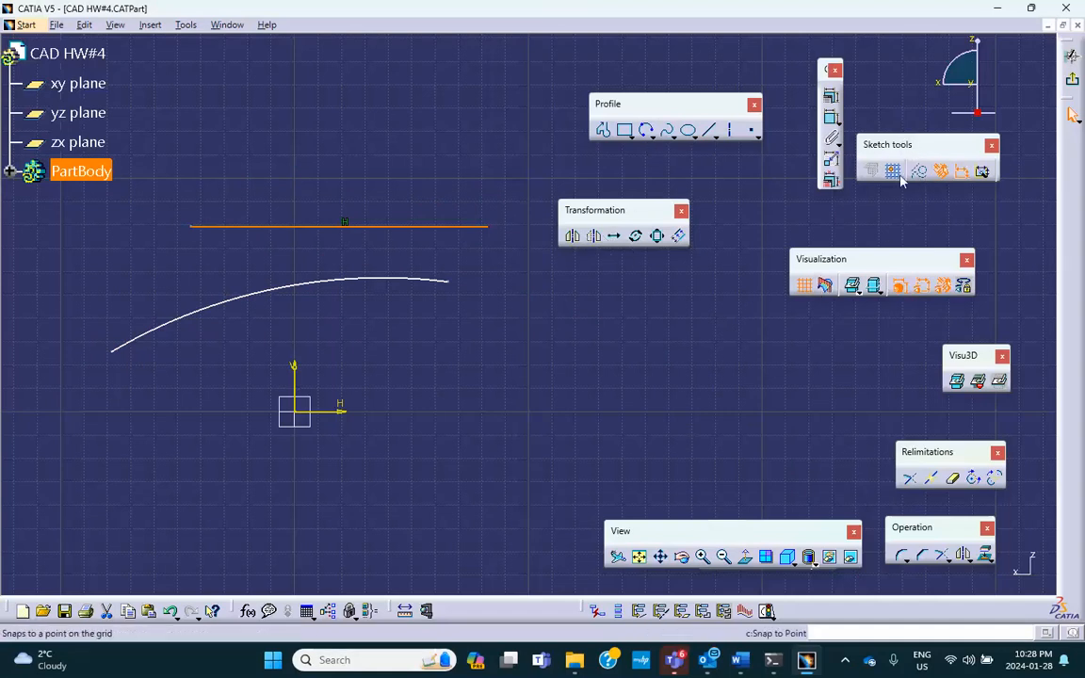
pyautogui.click(870, 170)
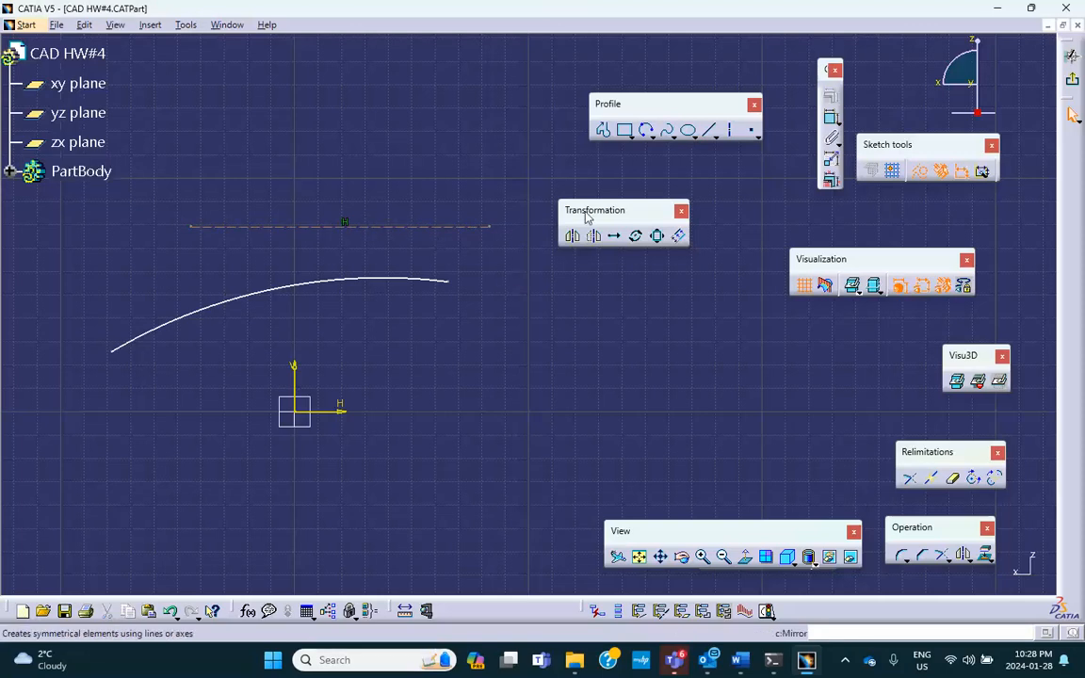
# Step: Dimension the construction line's distance from the H axis and set it to 30 mm
pyautogui.click(831, 120)
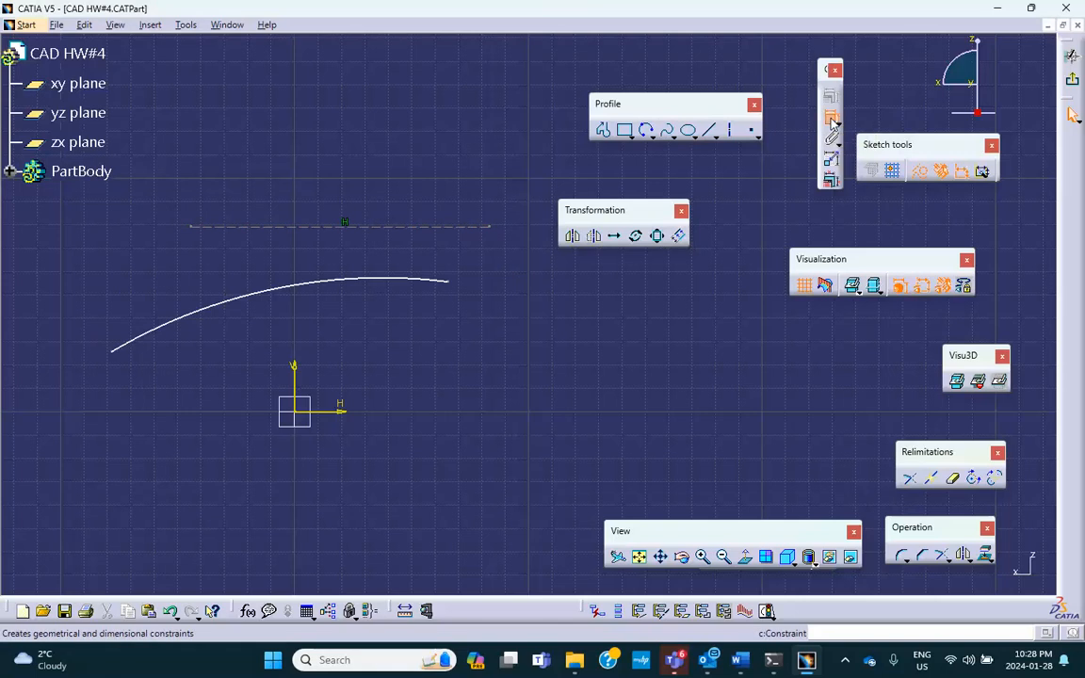
pyautogui.click(462, 226)
pyautogui.click(347, 408)
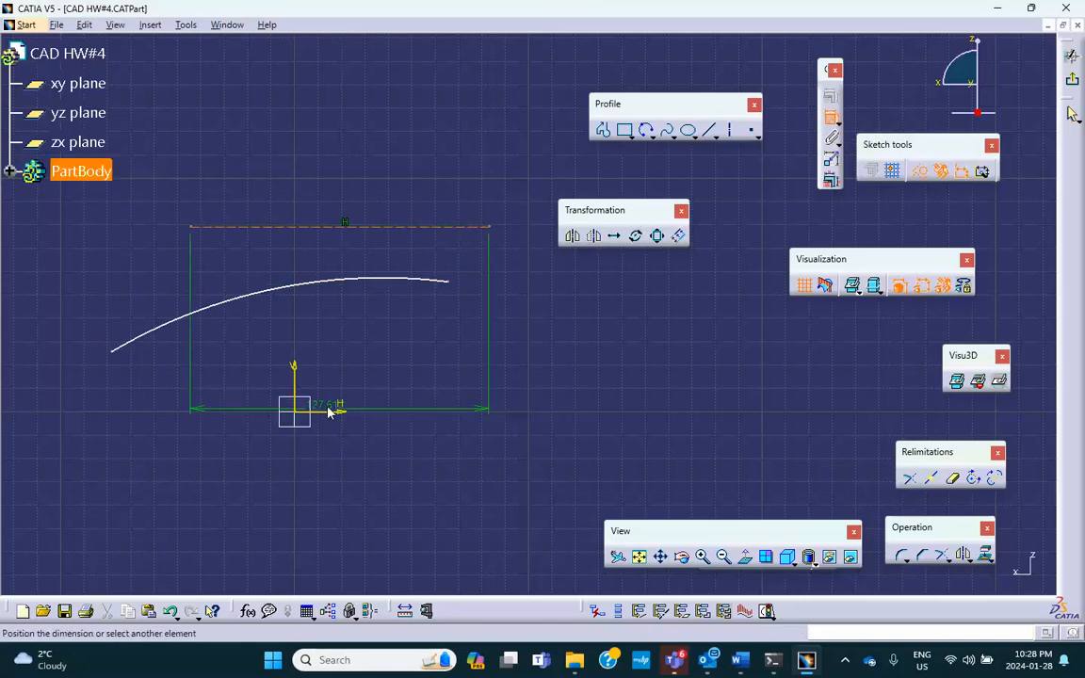
pyautogui.click(497, 317)
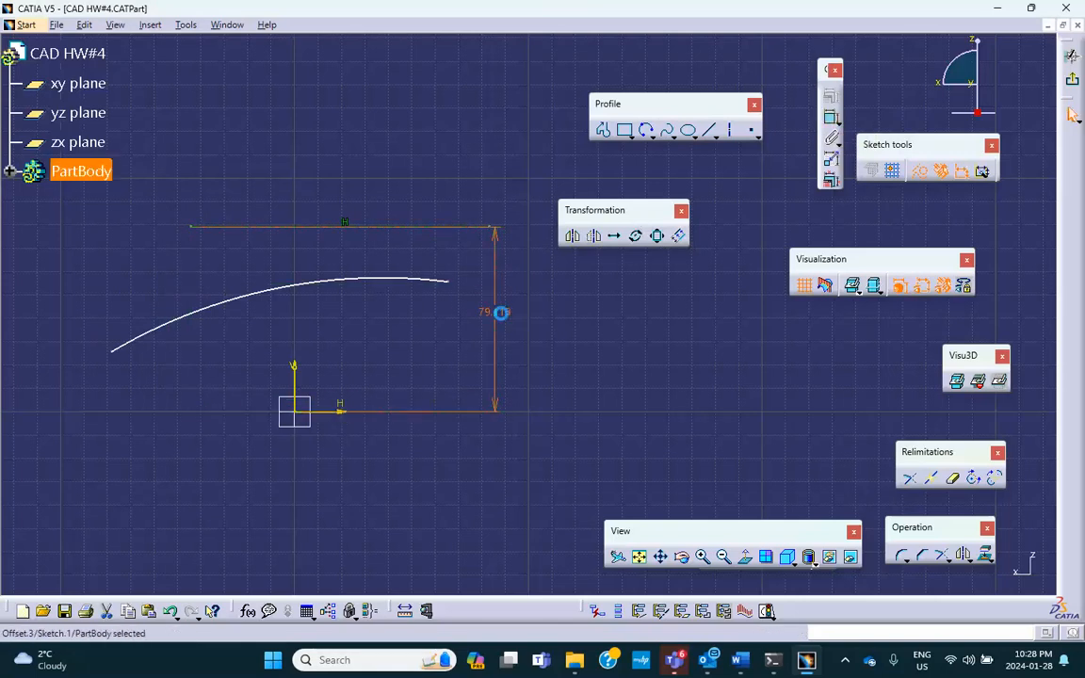
pyautogui.doubleClick(501, 316)
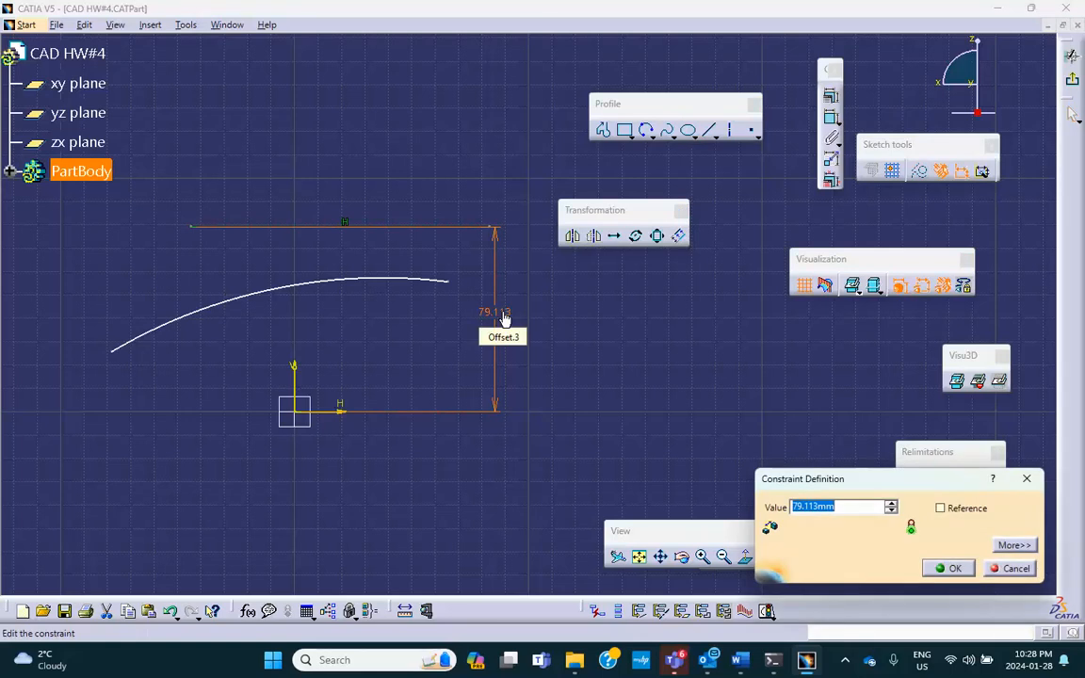
pyautogui.write('30')
pyautogui.press('Return')
pyautogui.click(394, 302)
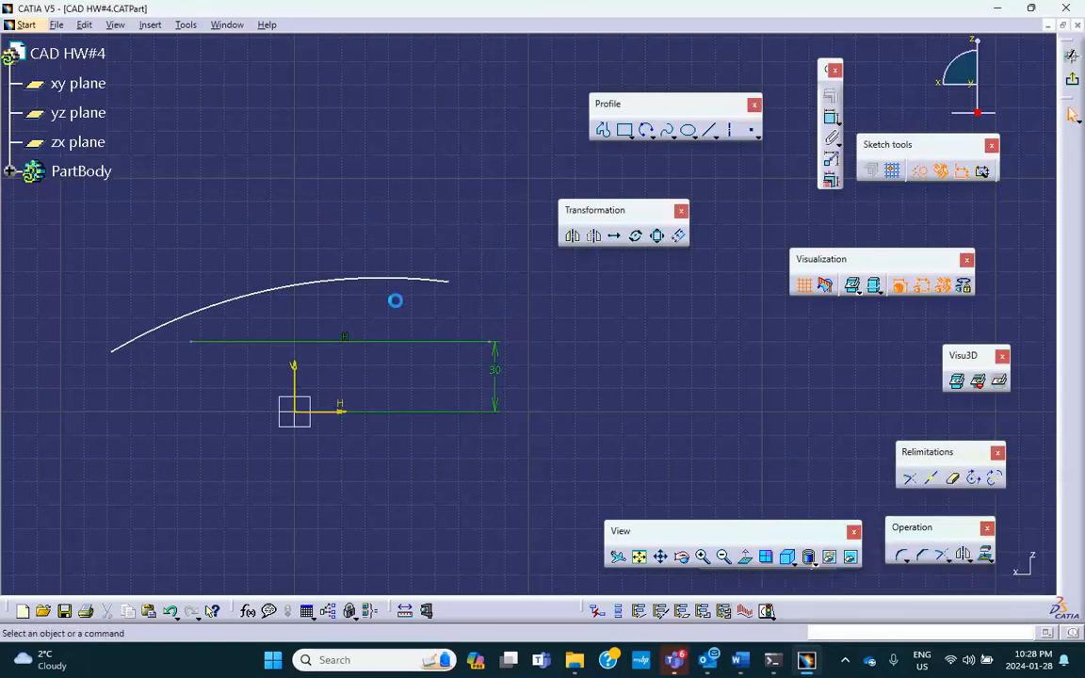
# Step: Move the arc down and to the left so that it lies below the horizontal construction line
pyautogui.moveTo(405, 285); pyautogui.dragTo(347, 374)
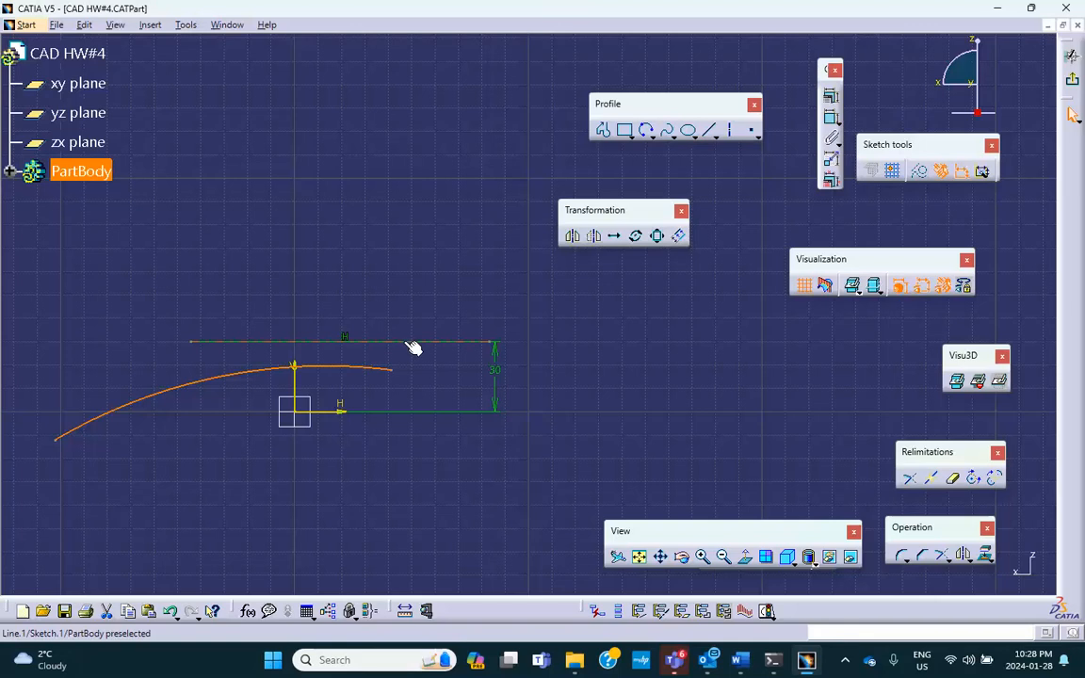
pyautogui.click(411, 379)
pyautogui.click(402, 376)
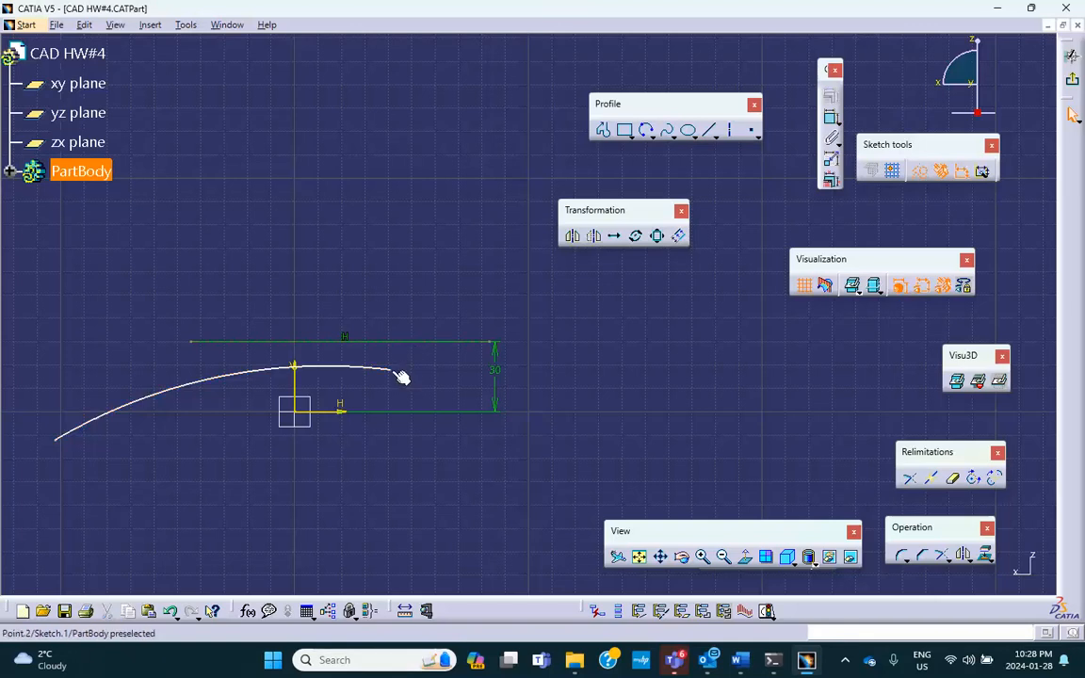
pyautogui.click(539, 376)
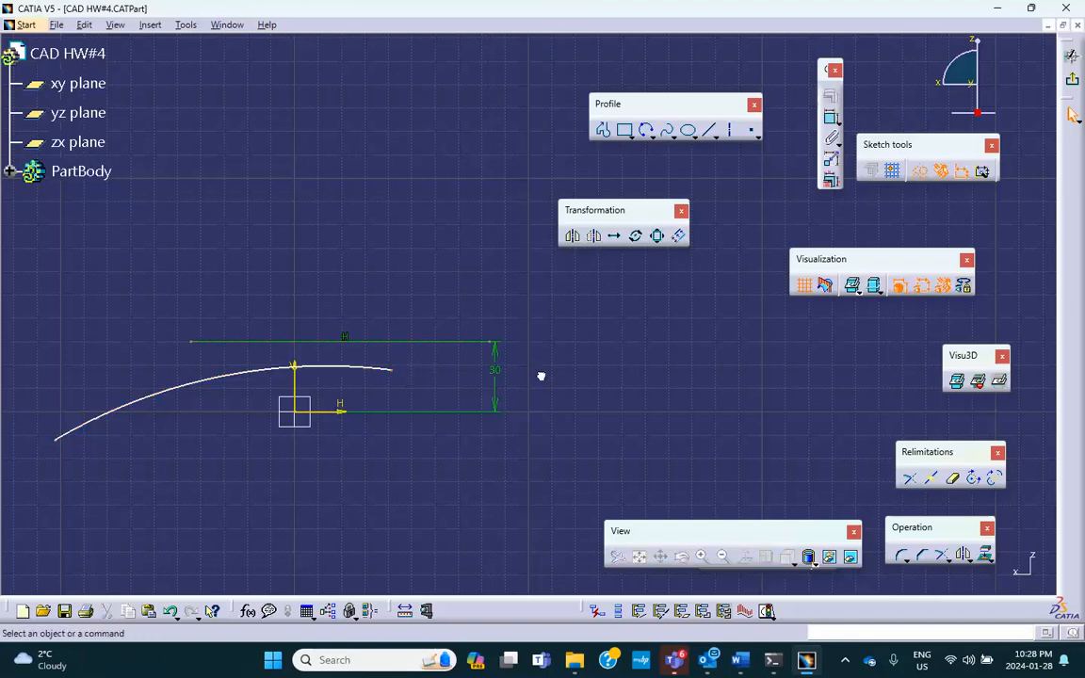
# Step: Constrain the arc's right endpoint to be coincident with the horizontal construction line
pyautogui.click(393, 371)
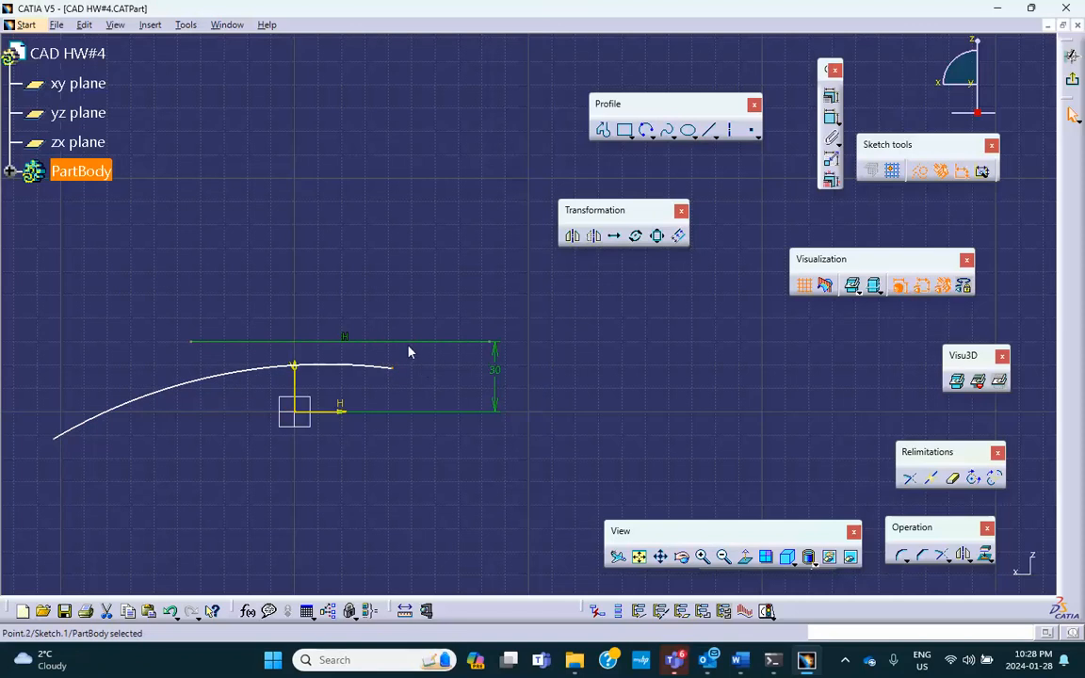
pyautogui.keyDown('ctrl'); pyautogui.click(420, 342); pyautogui.keyUp('ctrl')
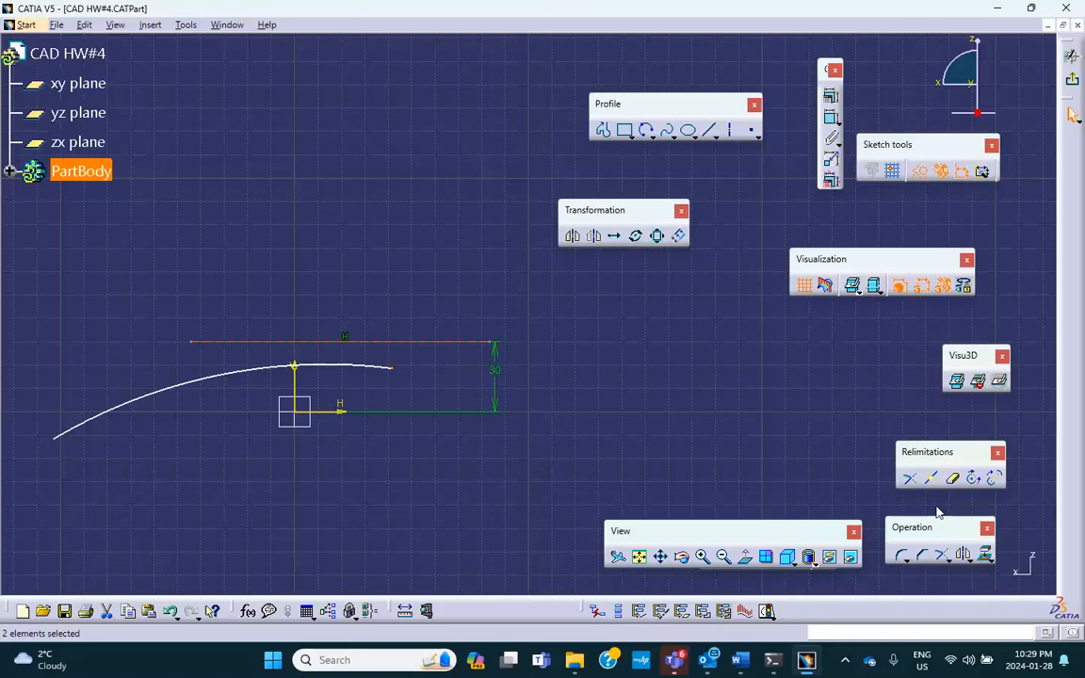
pyautogui.click(830, 96)
pyautogui.click(968, 357)
pyautogui.click(949, 568)
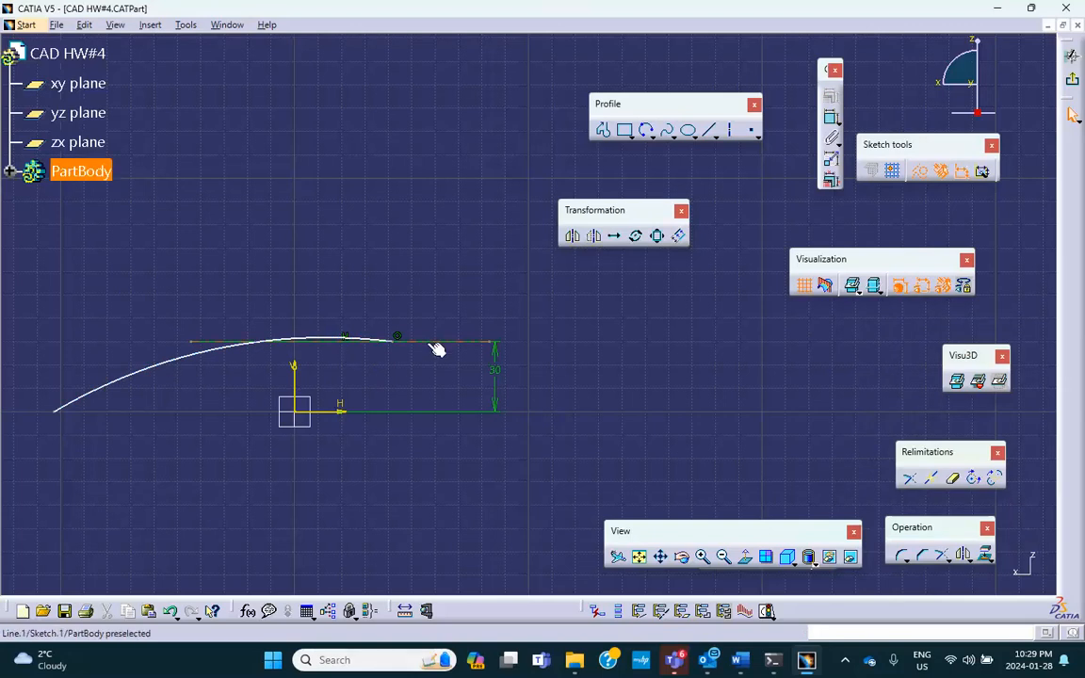
# Step: Add a tangency constraint between the arc and the horizontal construction line
pyautogui.click(179, 359)
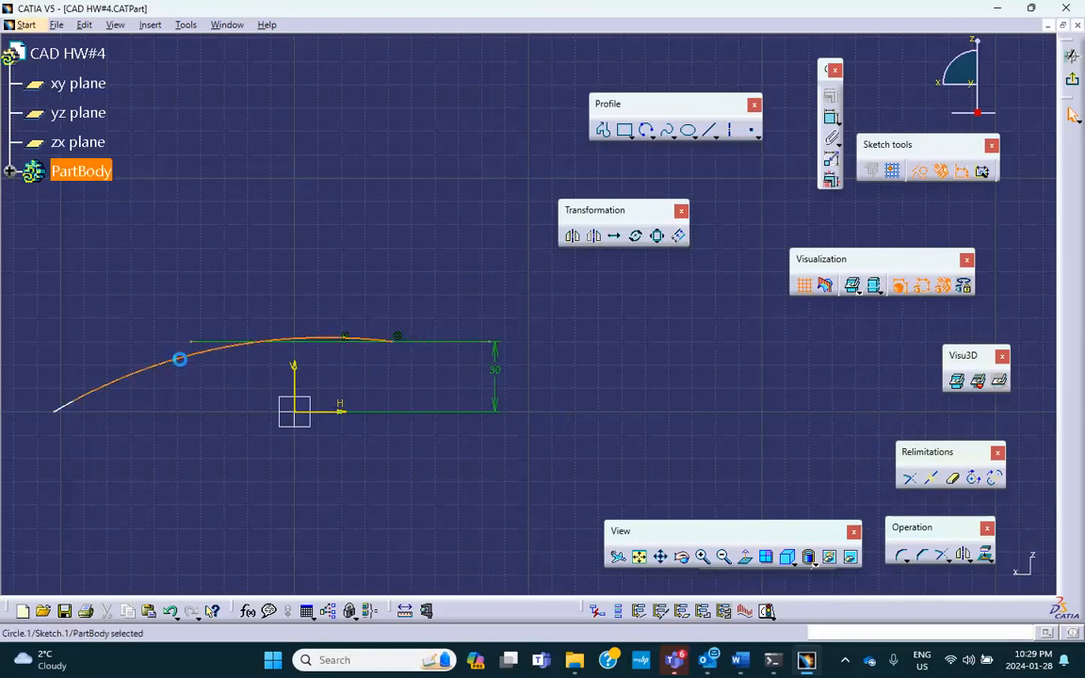
pyautogui.keyDown('ctrl'); pyautogui.click(430, 342); pyautogui.keyUp('ctrl')
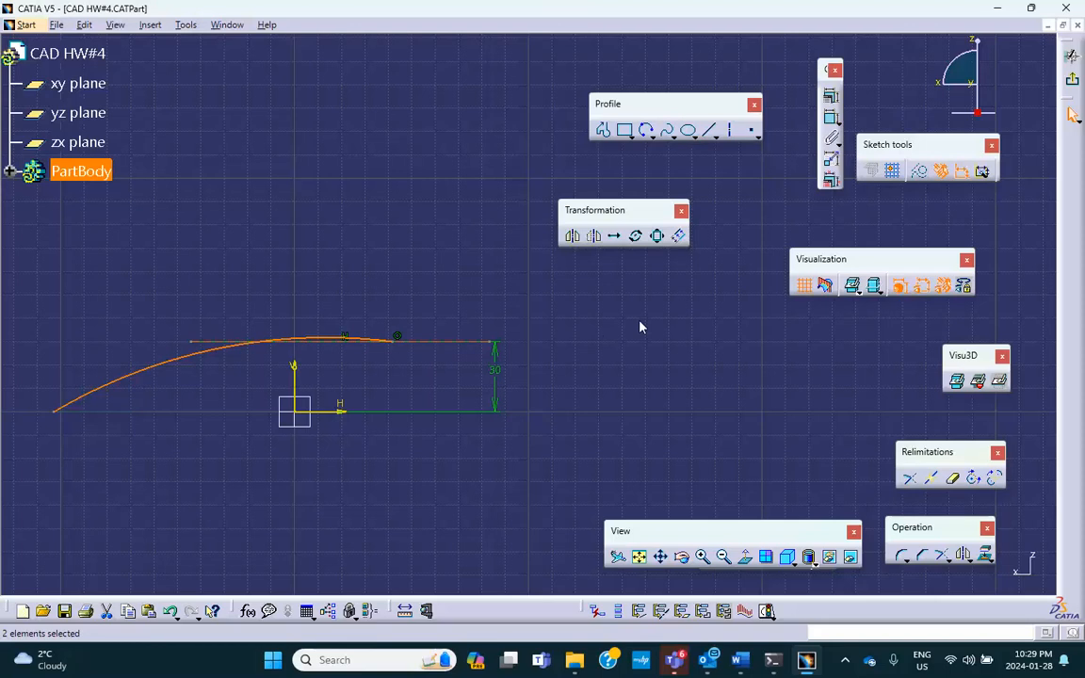
pyautogui.click(832, 98)
pyautogui.click(968, 394)
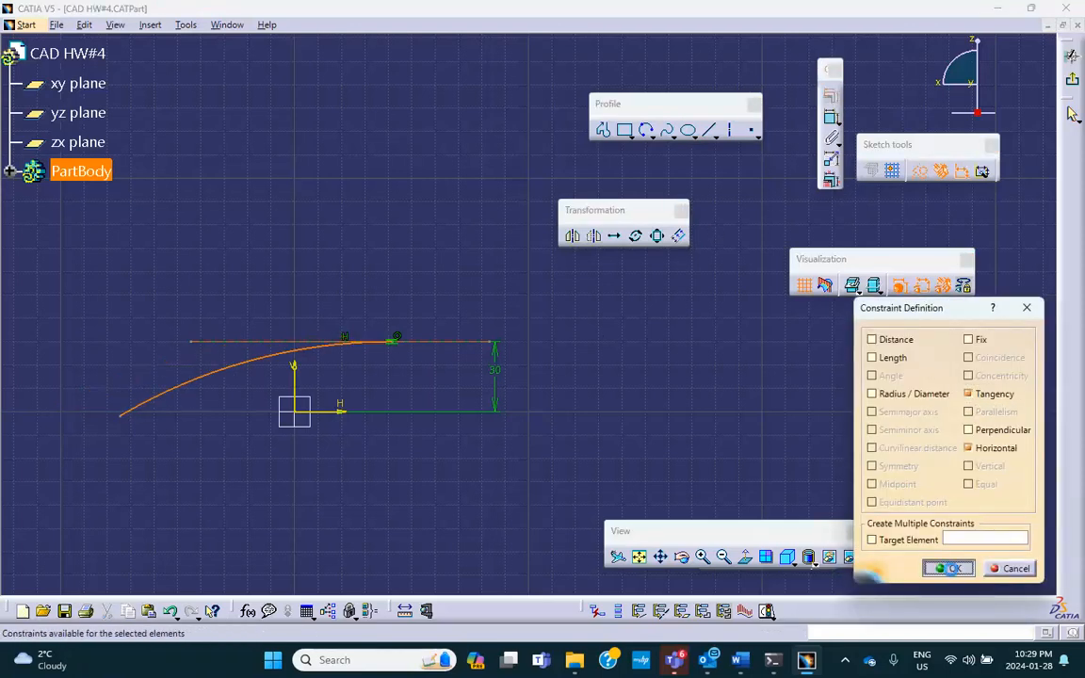
pyautogui.click(949, 568)
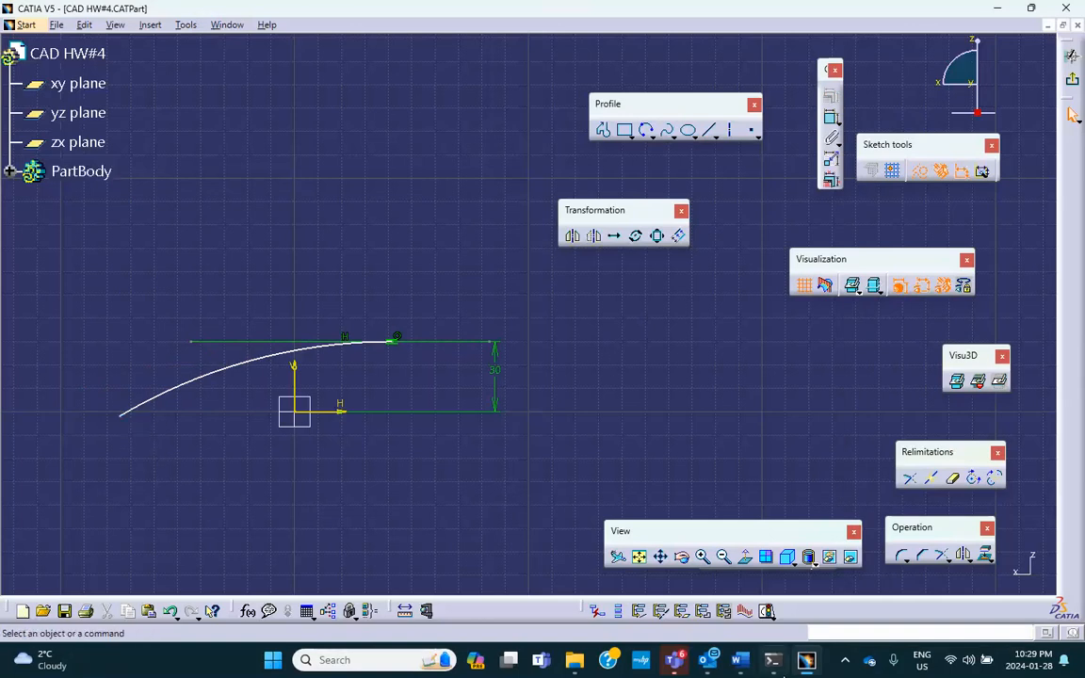
# Step: Check the arc dimensions and axis in Fig.1 of the Word assignment and return to the CATIA sketch
pyautogui.moveTo(742, 664)
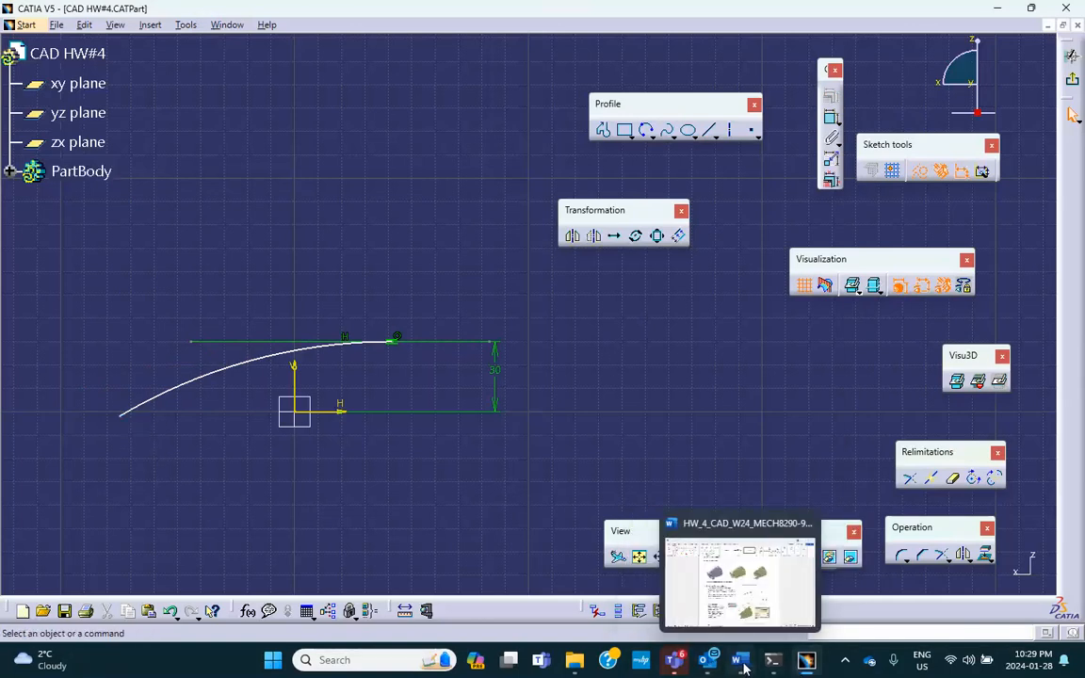
pyautogui.click(669, 588)
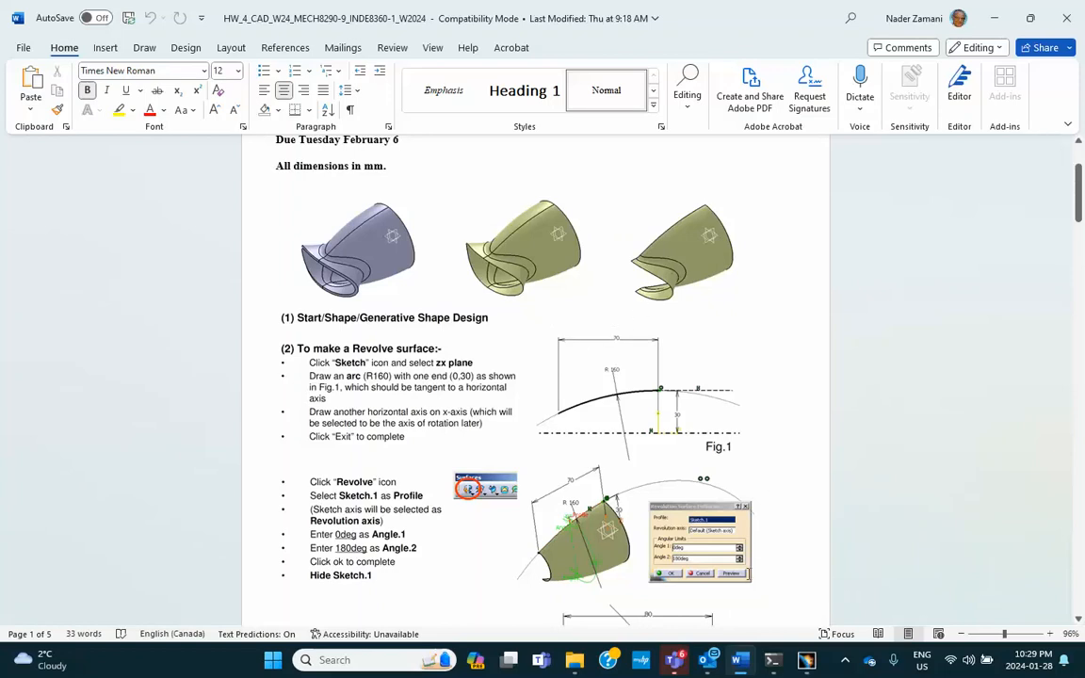
pyautogui.click(806, 660)
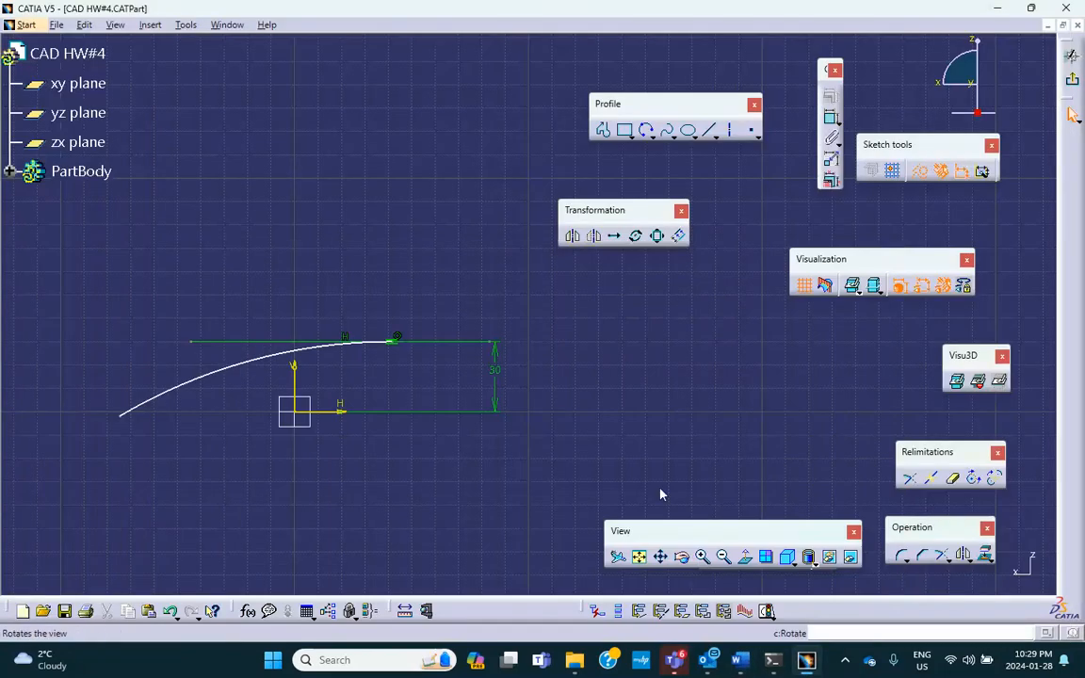
# Step: Add a horizontal distance dimension between the arc's two endpoints and set it to 70 mm
pyautogui.click(829, 116)
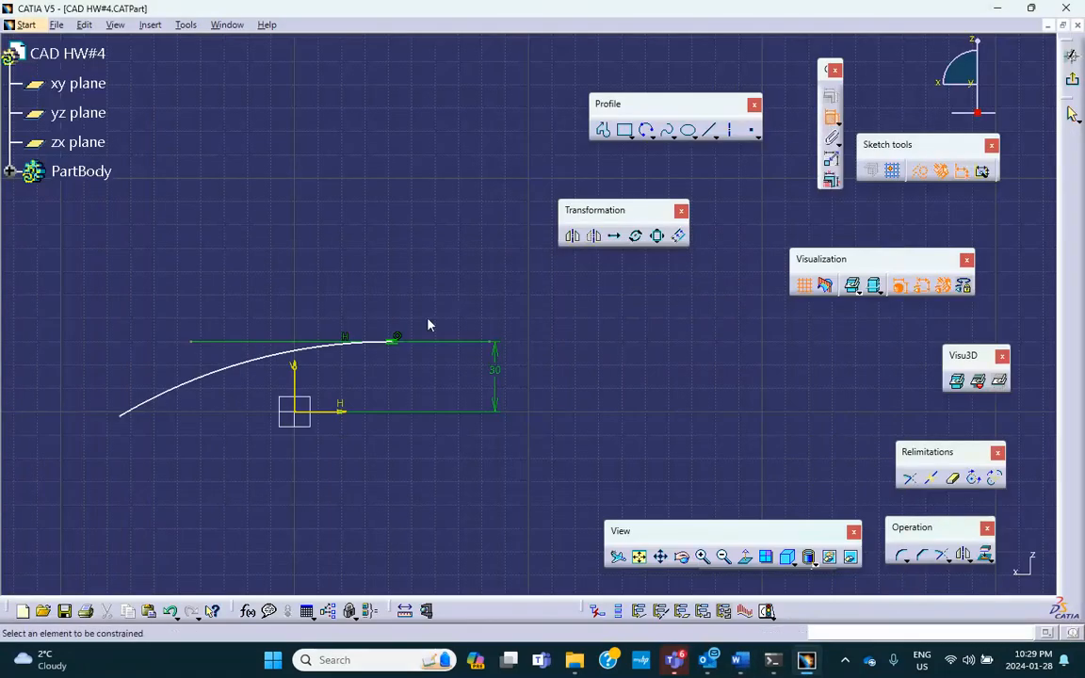
pyautogui.click(123, 417)
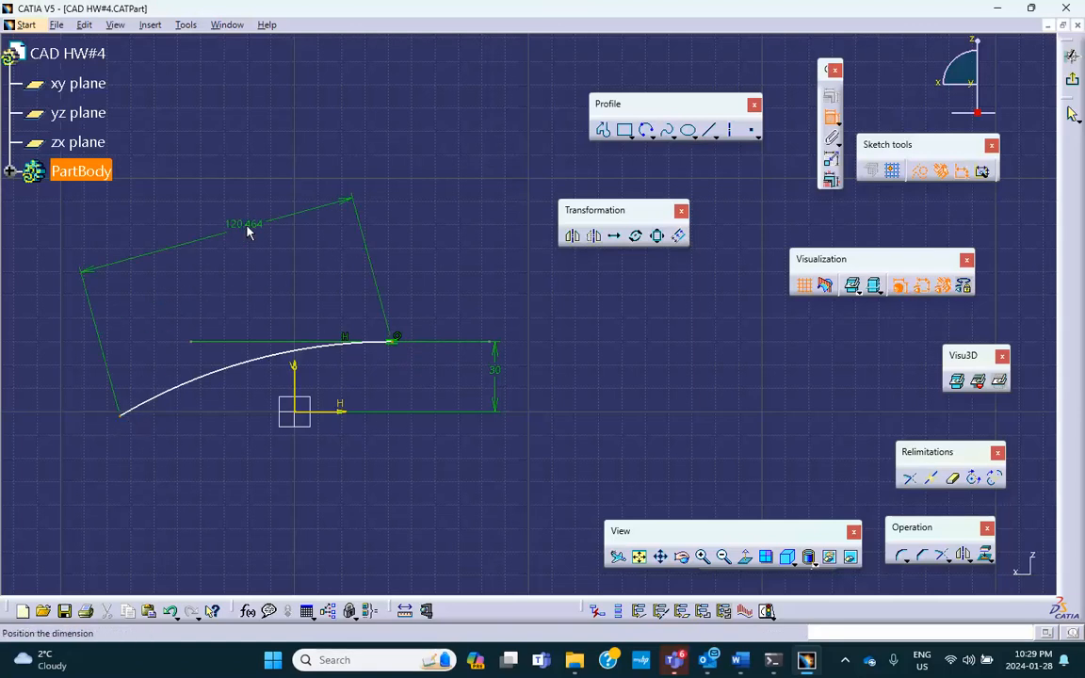
pyautogui.rightClick(222, 247)
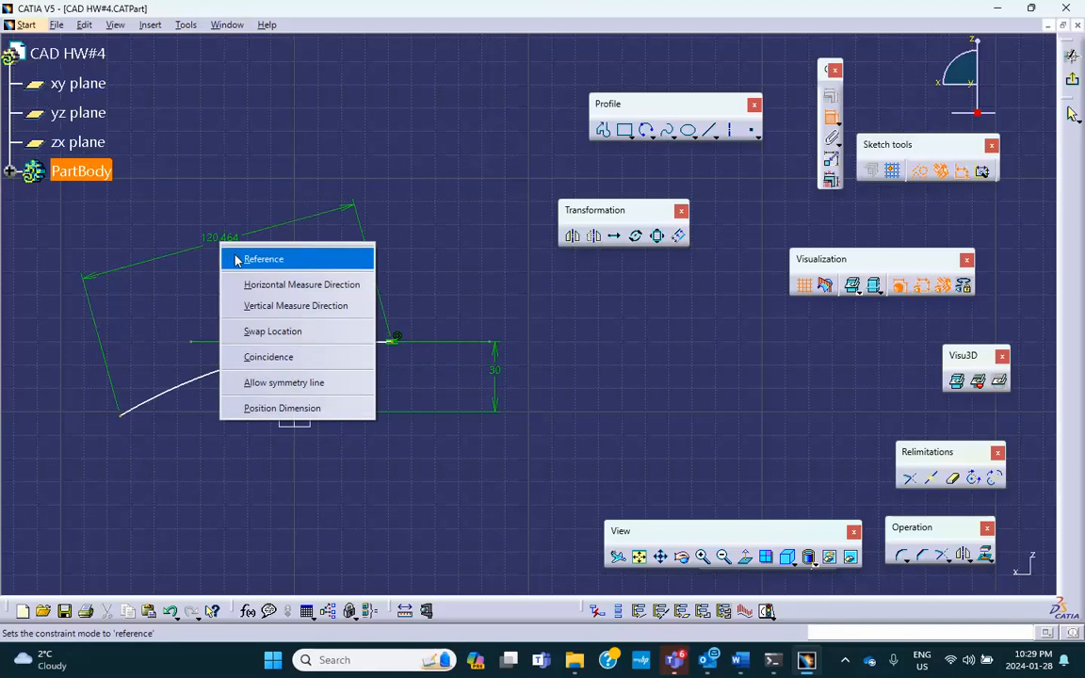
pyautogui.click(250, 286)
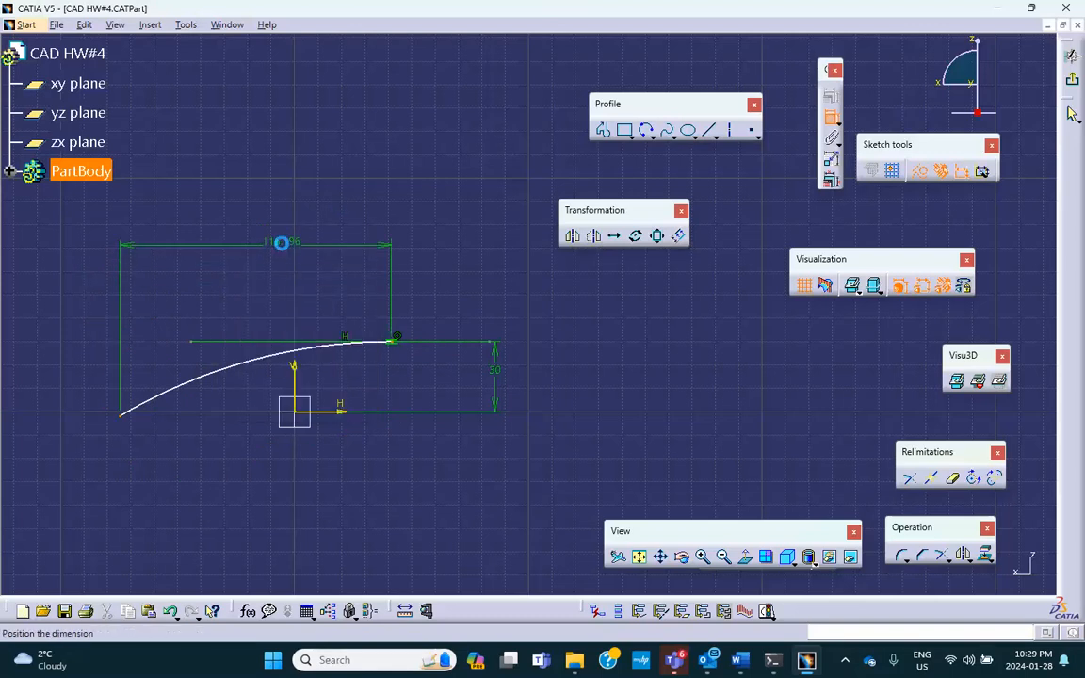
pyautogui.click(288, 246)
pyautogui.doubleClick(292, 244)
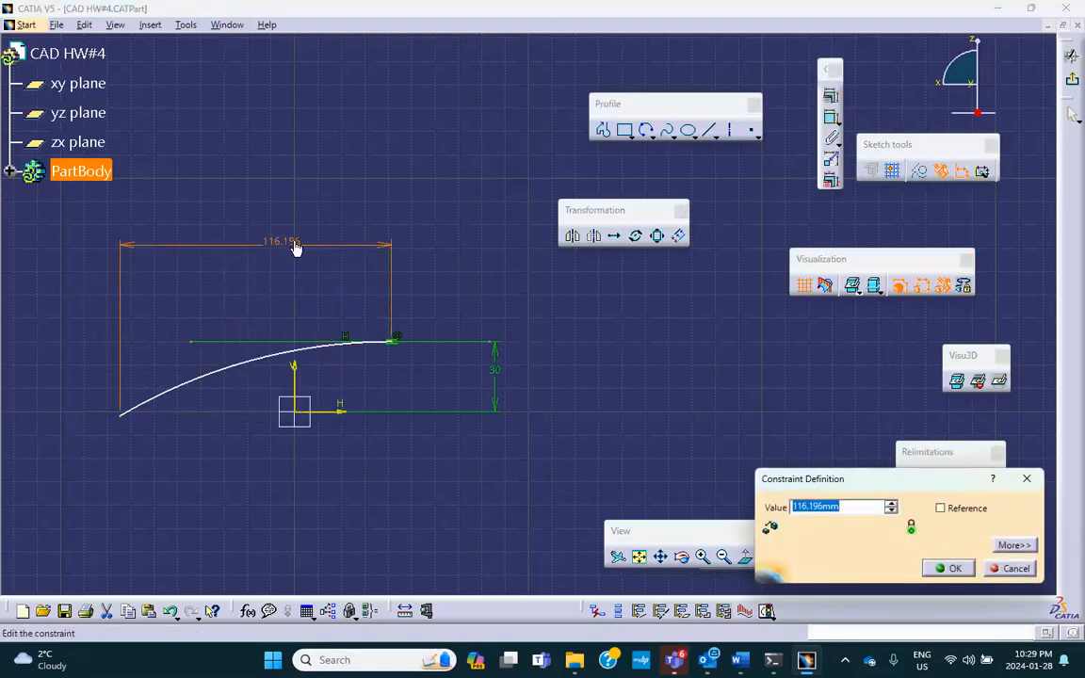
pyautogui.write('70')
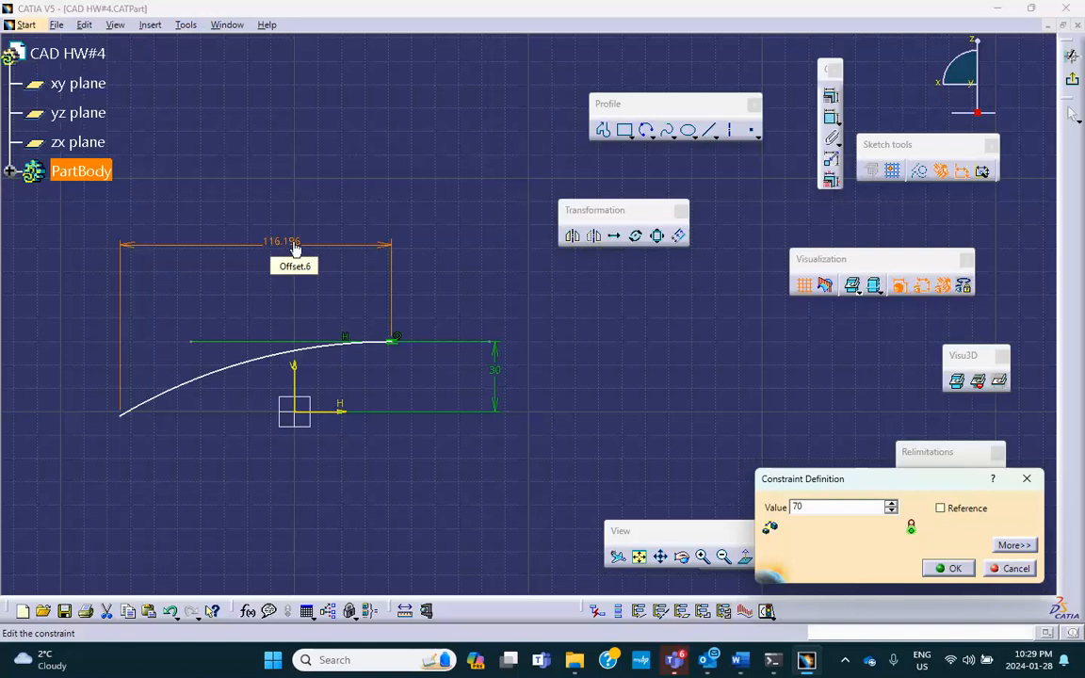
pyautogui.click(947, 568)
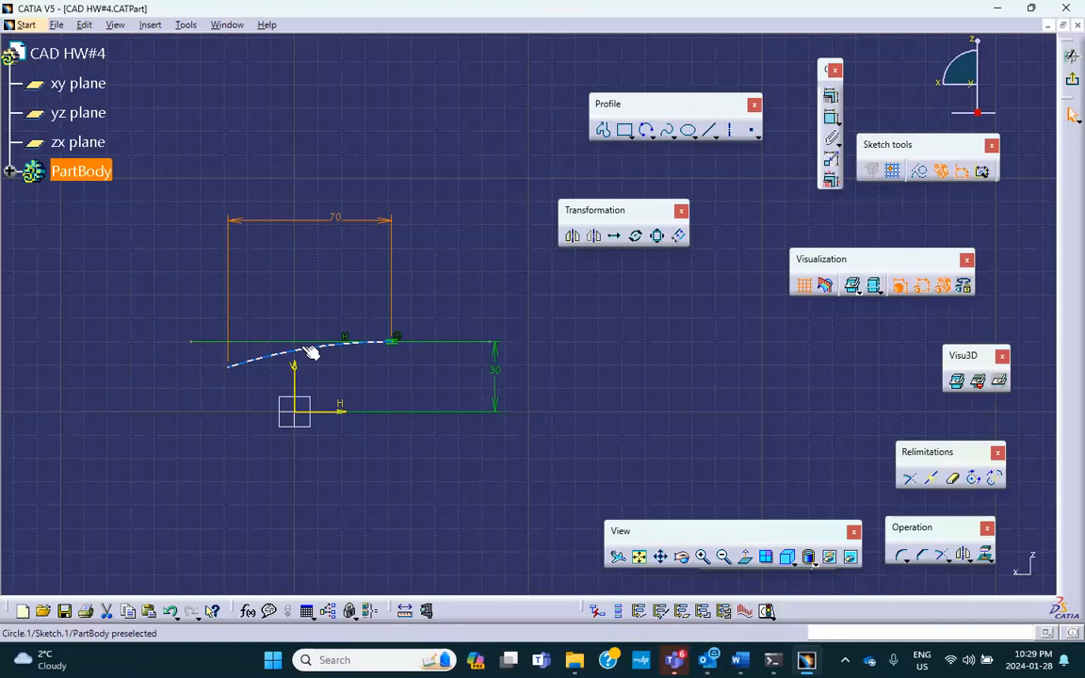
# Step: Check the arc radius in Fig.1 of the Word assignment, return to CATIA, and dimension the arc's radius as 160 mm
pyautogui.click(744, 663)
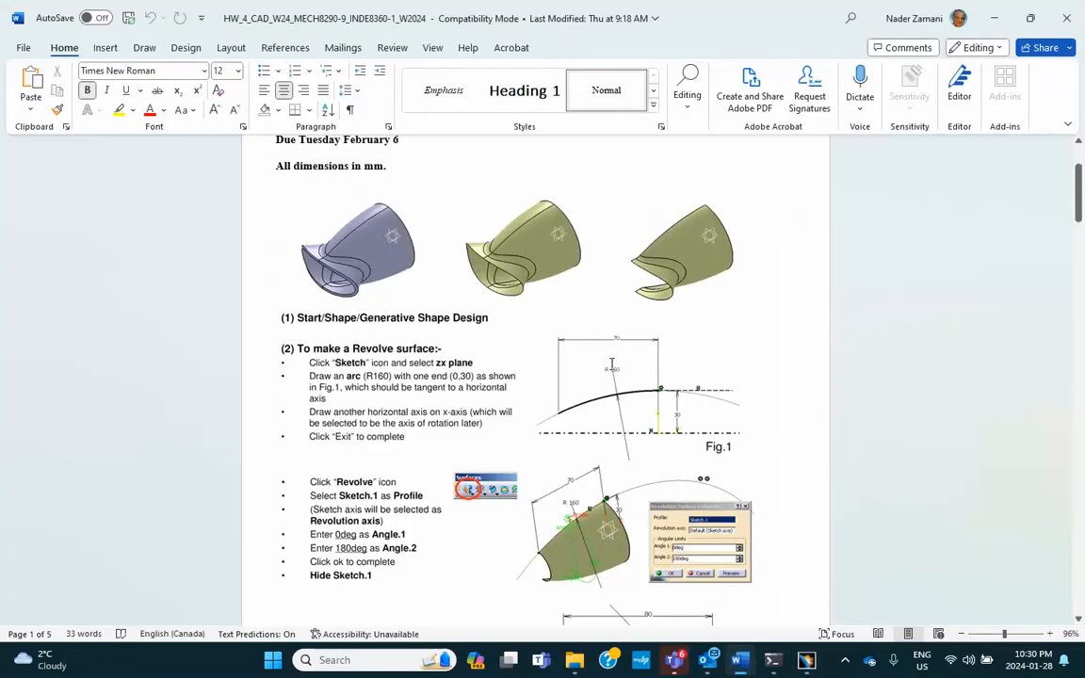
pyautogui.hotkey('alt', 'Tab')
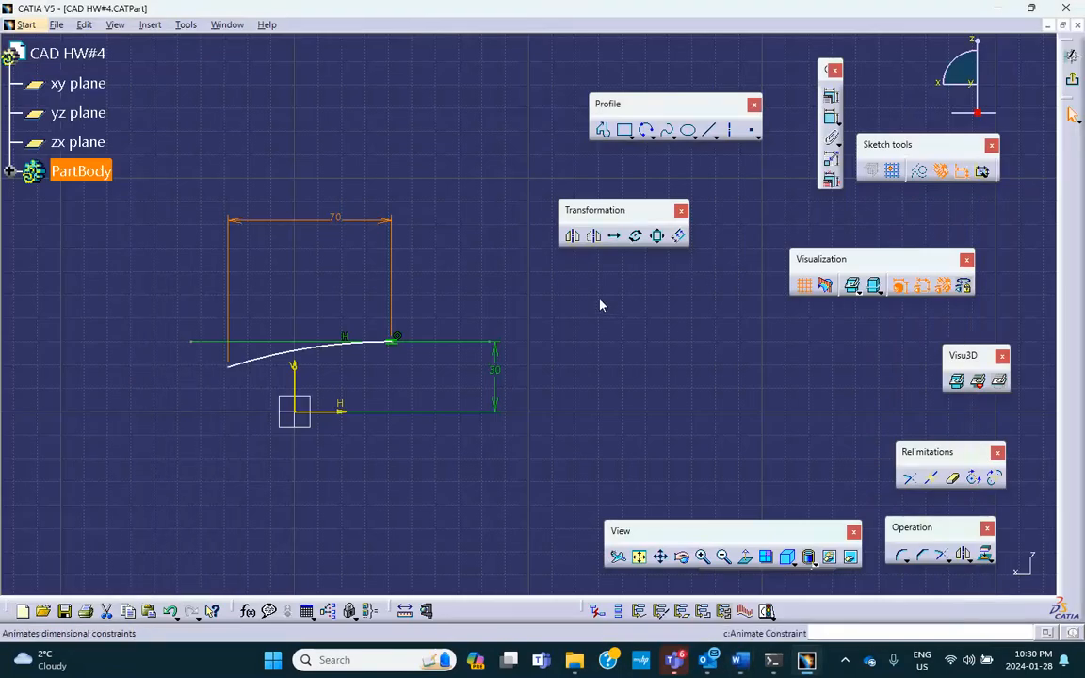
pyautogui.click(837, 124)
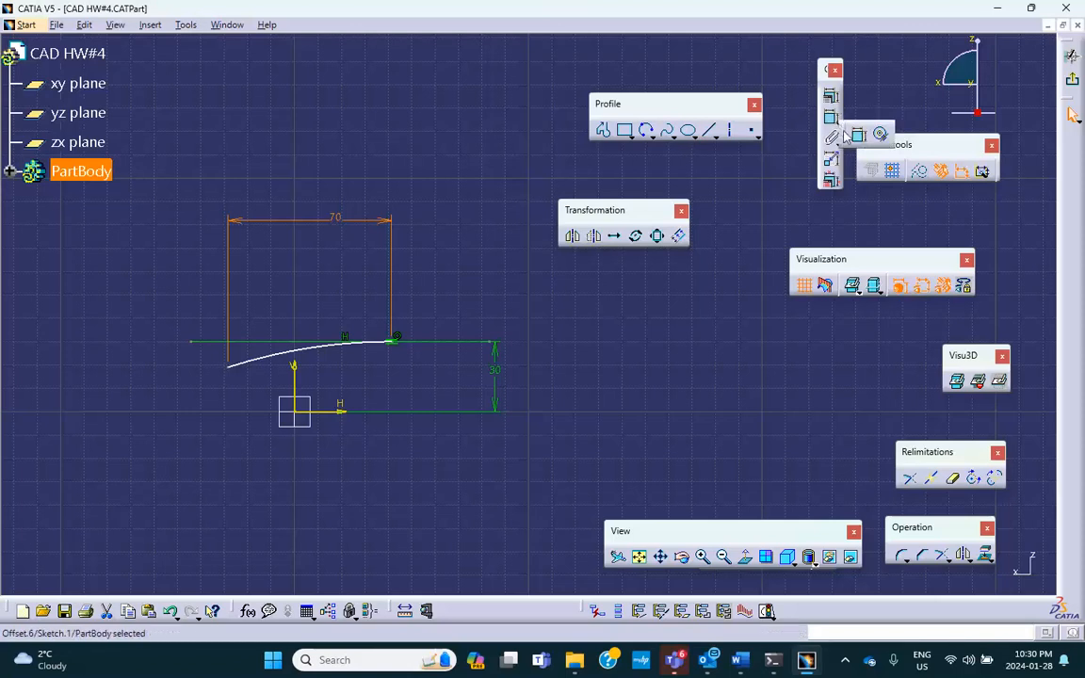
pyautogui.click(859, 139)
pyautogui.click(288, 352)
pyautogui.click(272, 292)
pyautogui.doubleClick(278, 287)
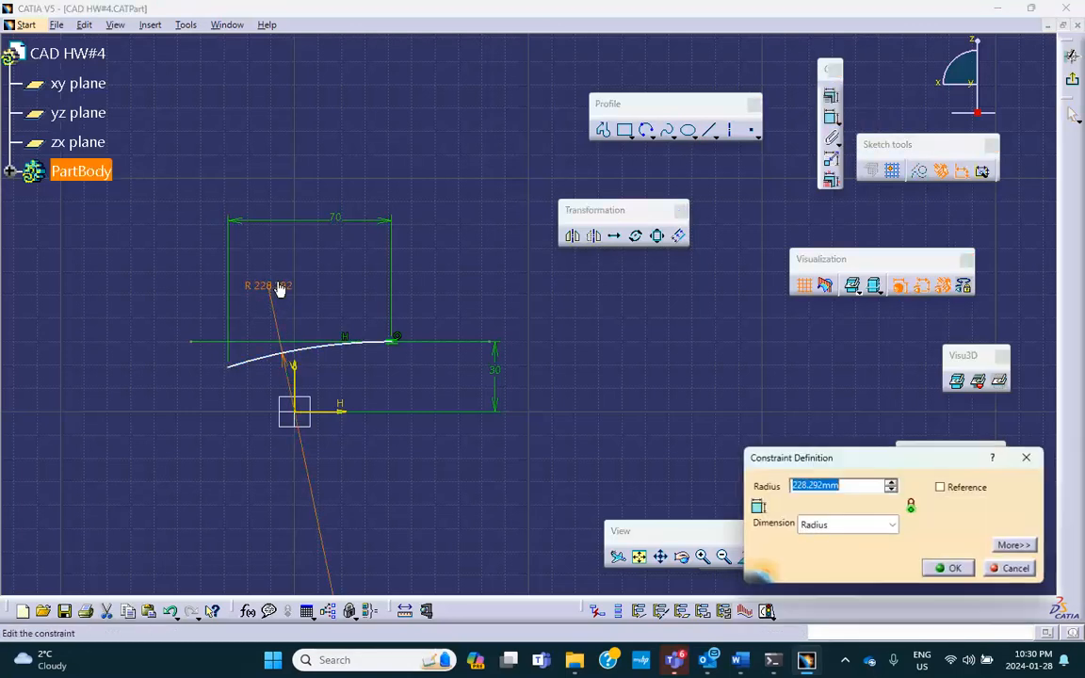
pyautogui.write('1')
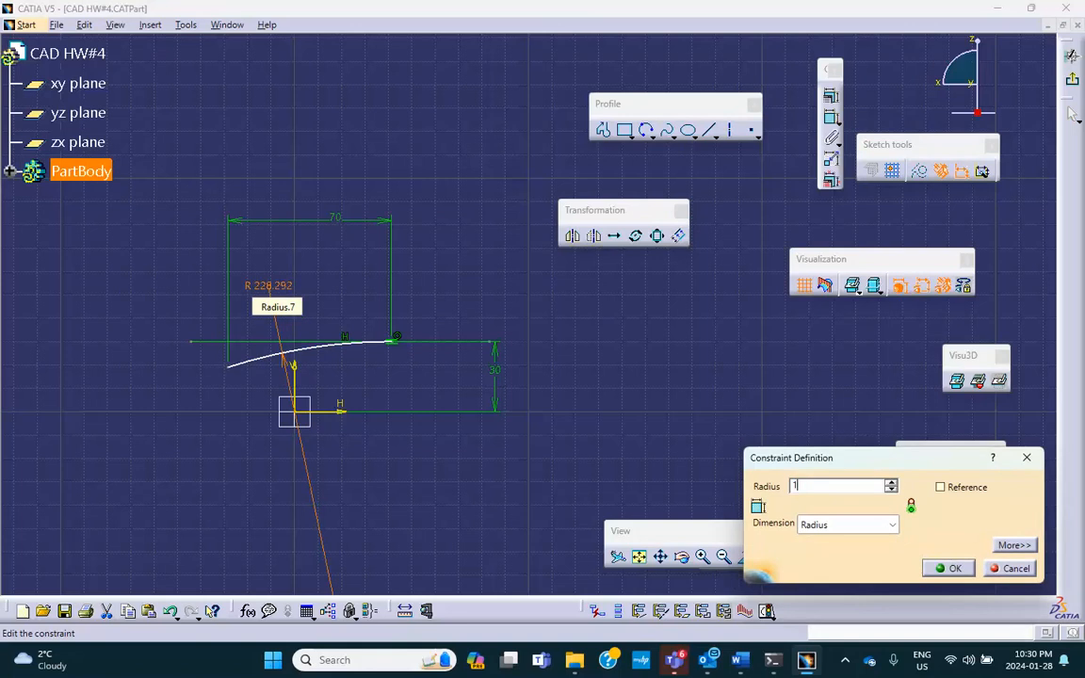
pyautogui.write('60')
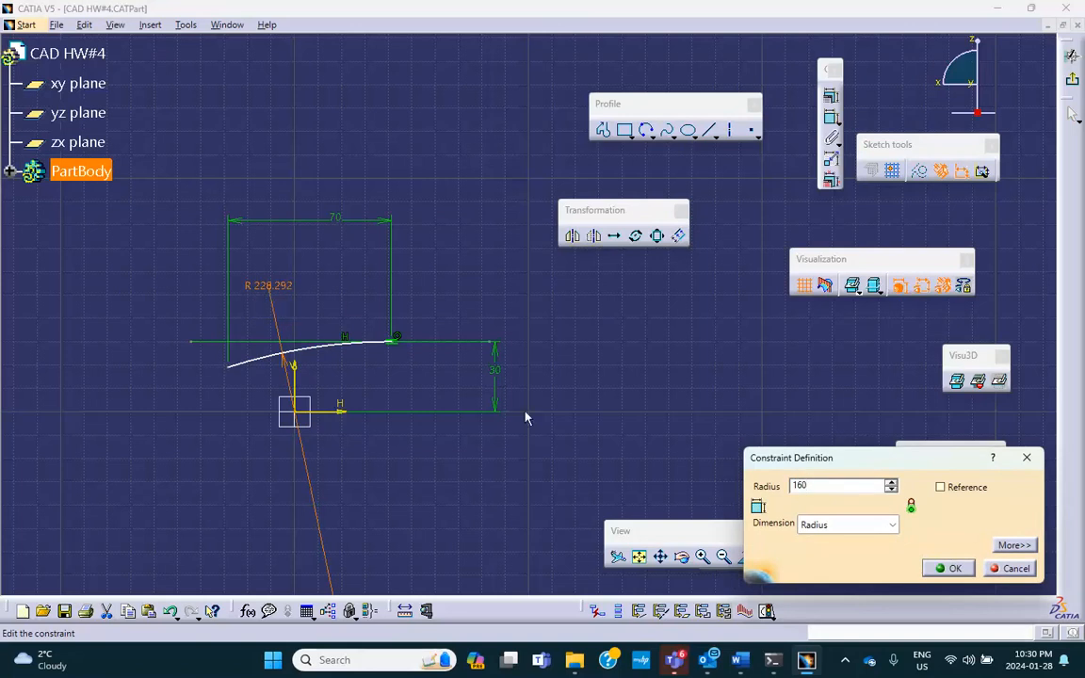
pyautogui.click(949, 568)
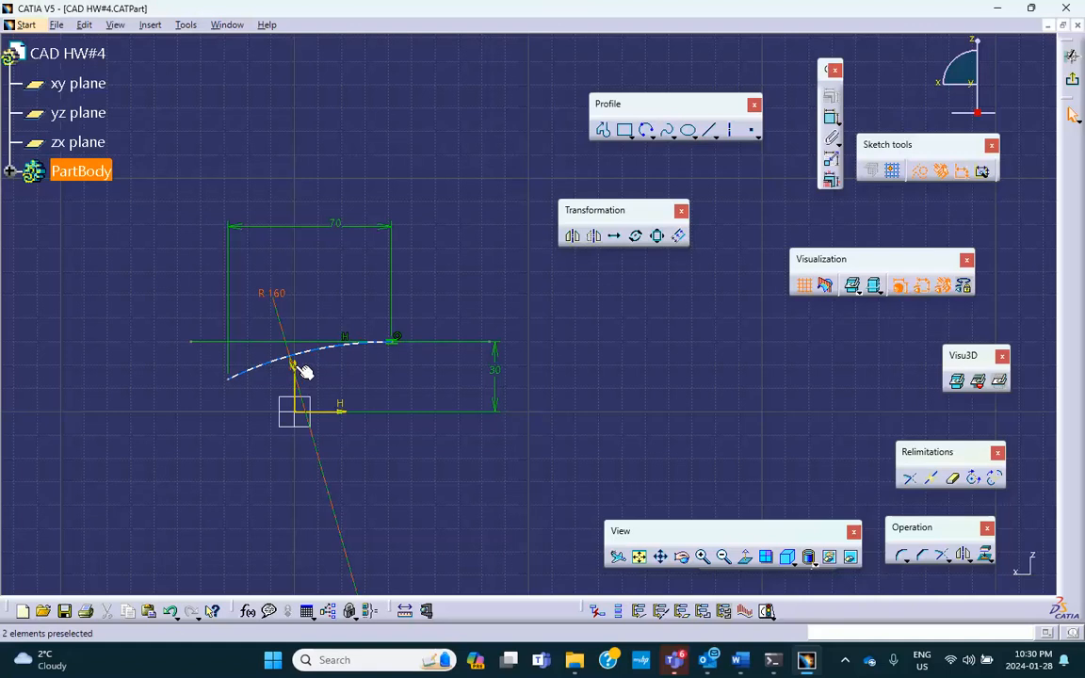
# Step: Constrain the arc's right endpoint to be coincident with the vertical sketch axis
pyautogui.click(396, 339)
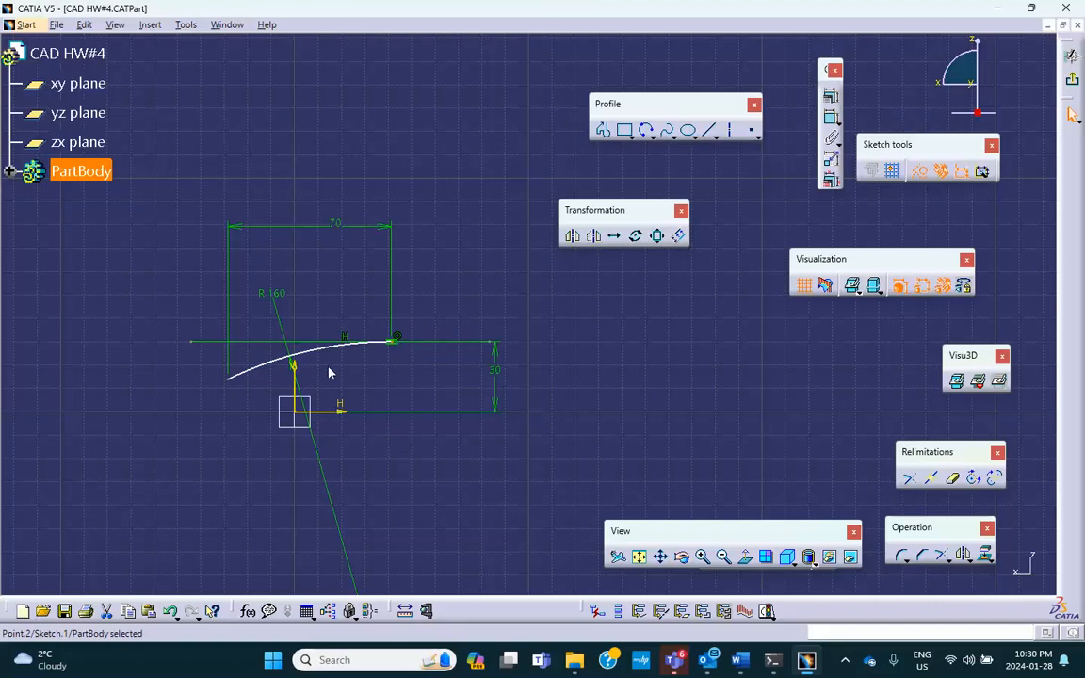
pyautogui.keyDown('ctrl'); pyautogui.click(297, 365); pyautogui.keyUp('ctrl')
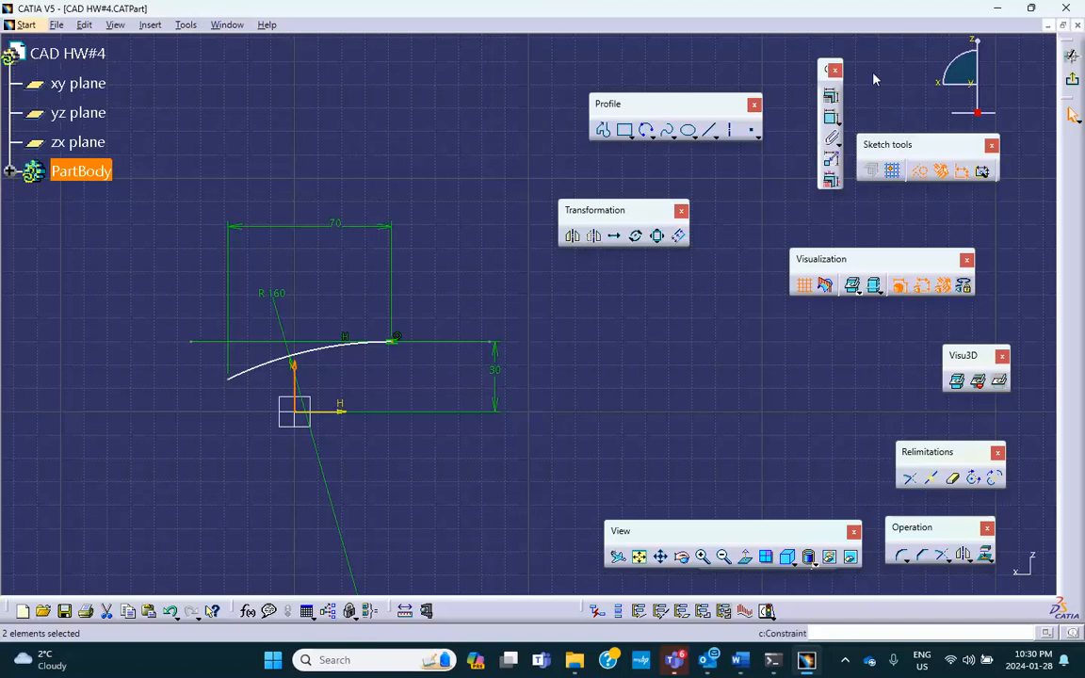
pyautogui.click(830, 98)
pyautogui.click(966, 358)
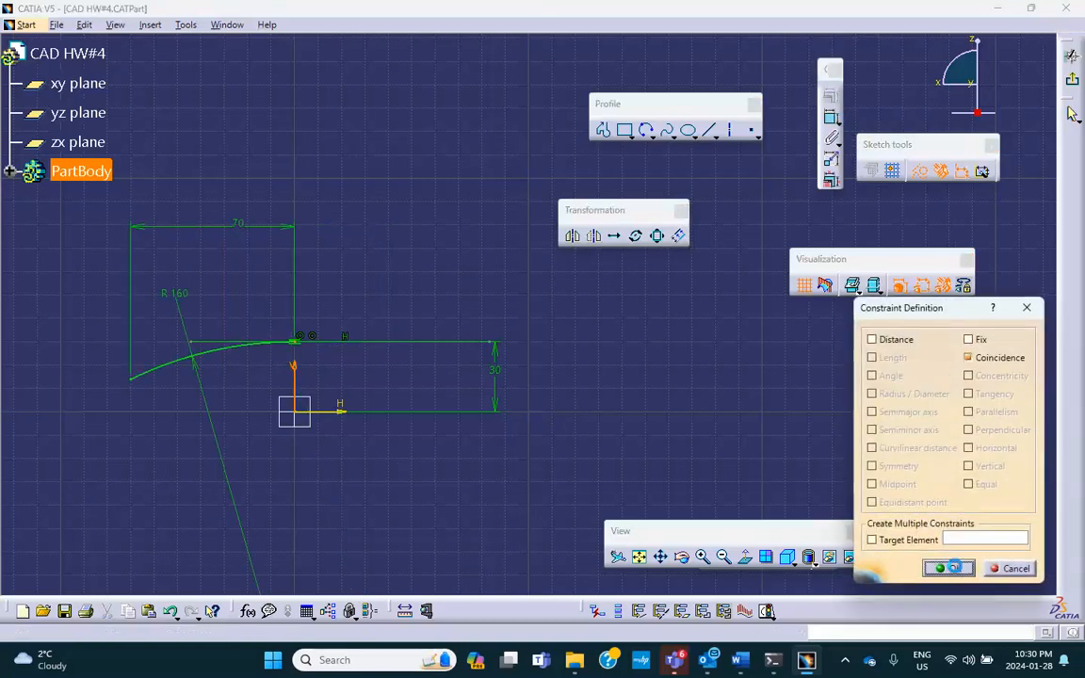
pyautogui.click(948, 568)
pyautogui.moveTo(693, 410)
pyautogui.mouseDown(button='middle')
pyautogui.moveTo(678, 365)
pyautogui.moveTo(683, 379)
pyautogui.mouseUp(button='middle')
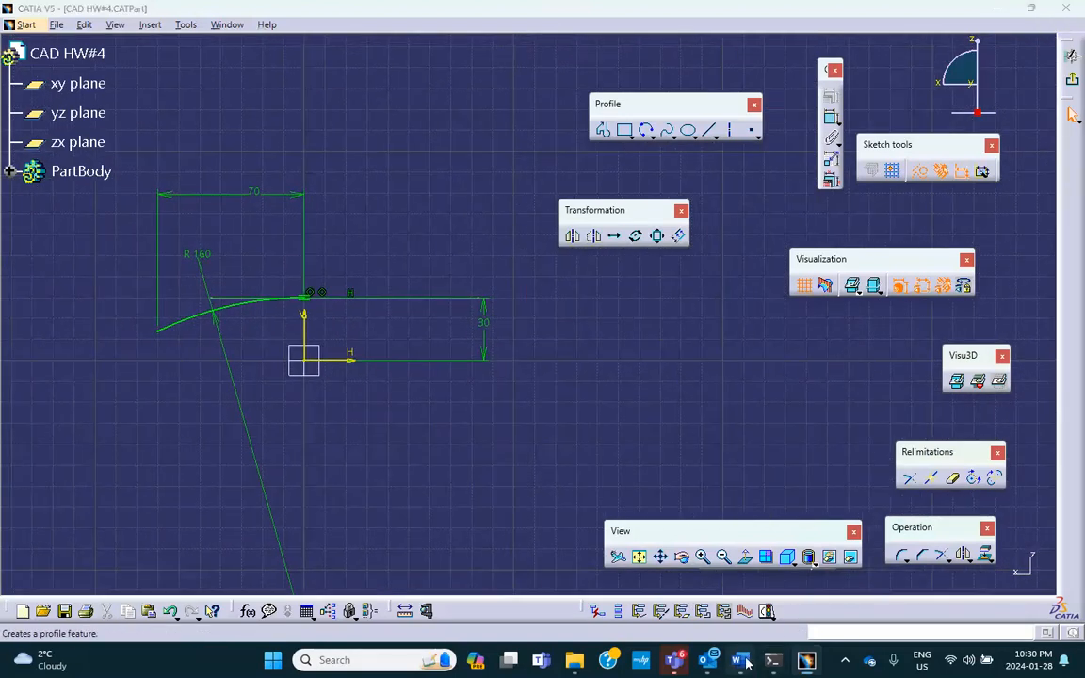
# Step: Review the rotation axis instructions and Fig.1 in the Word assignment, and return to the CATIA sketch with the Axis tool active
pyautogui.click(743, 662)
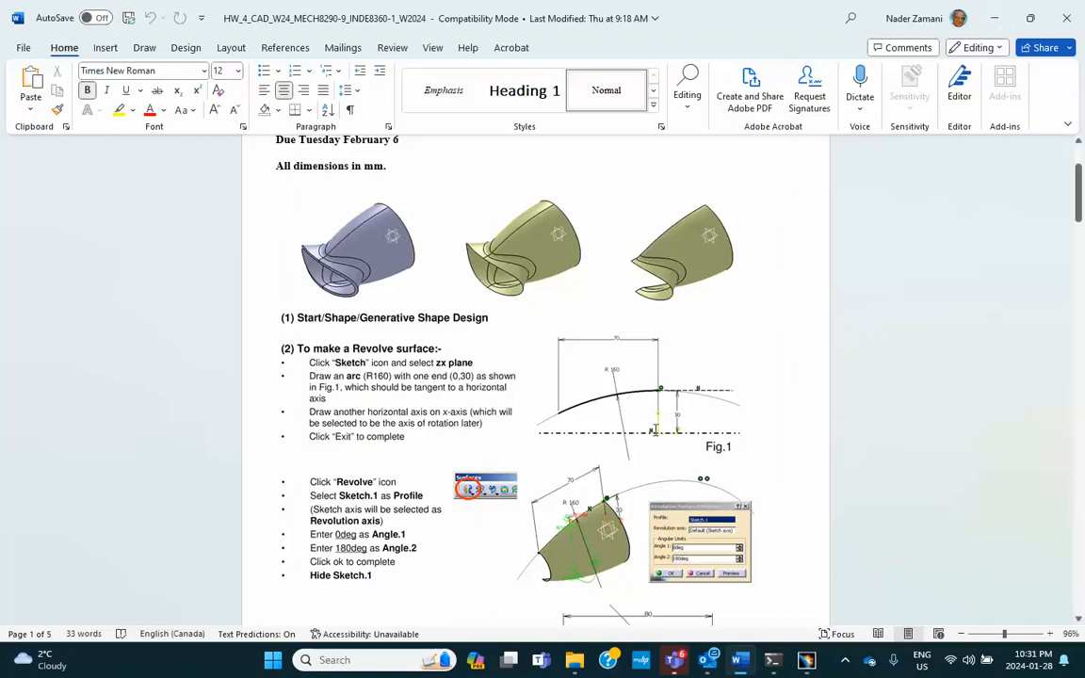
pyautogui.click(993, 18)
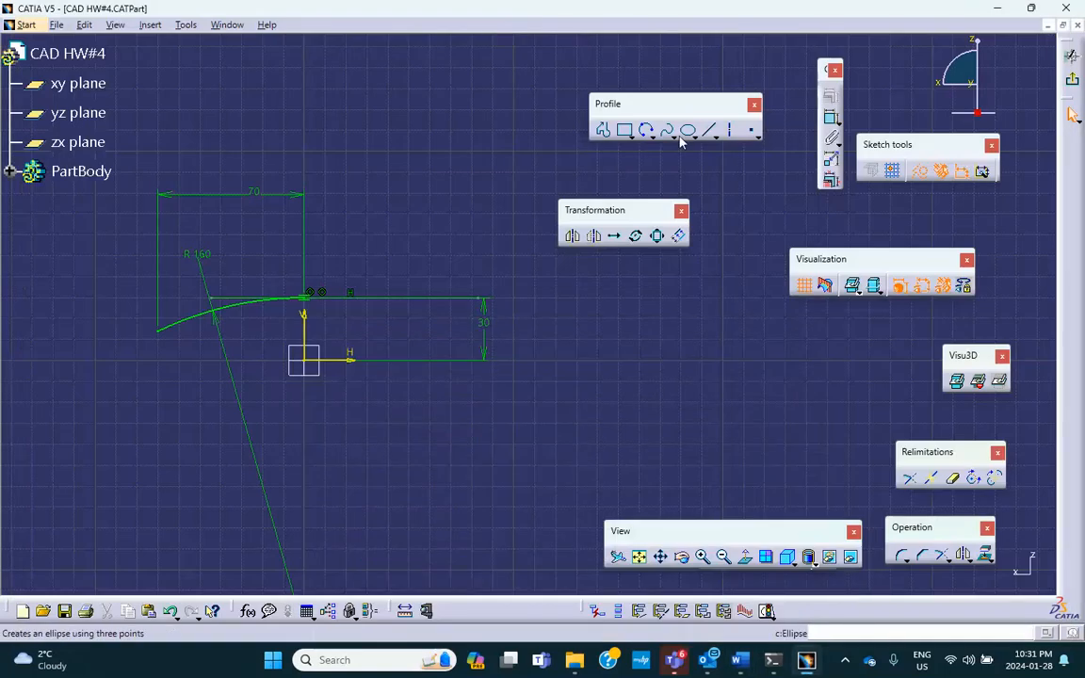
pyautogui.click(731, 134)
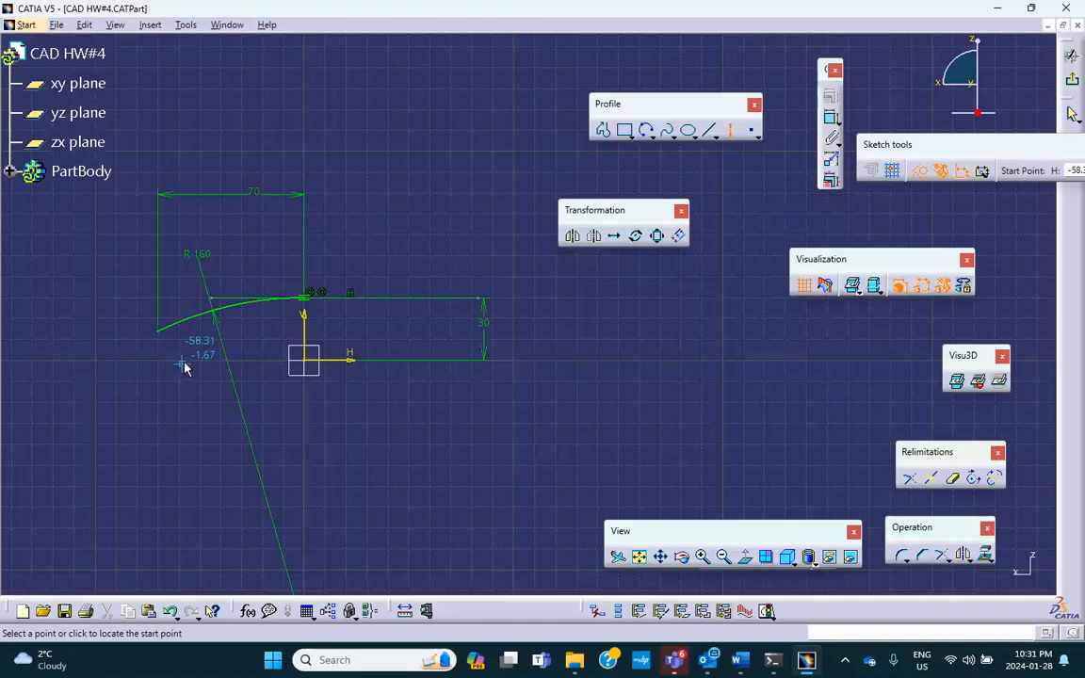
pyautogui.click(740, 661)
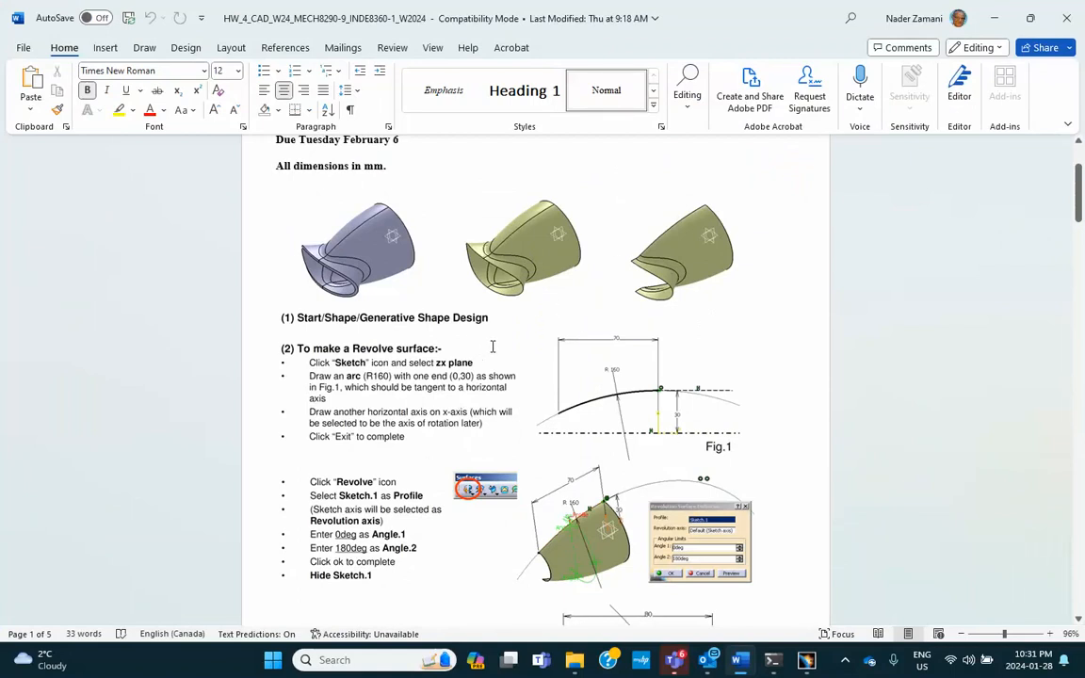
pyautogui.click(993, 18)
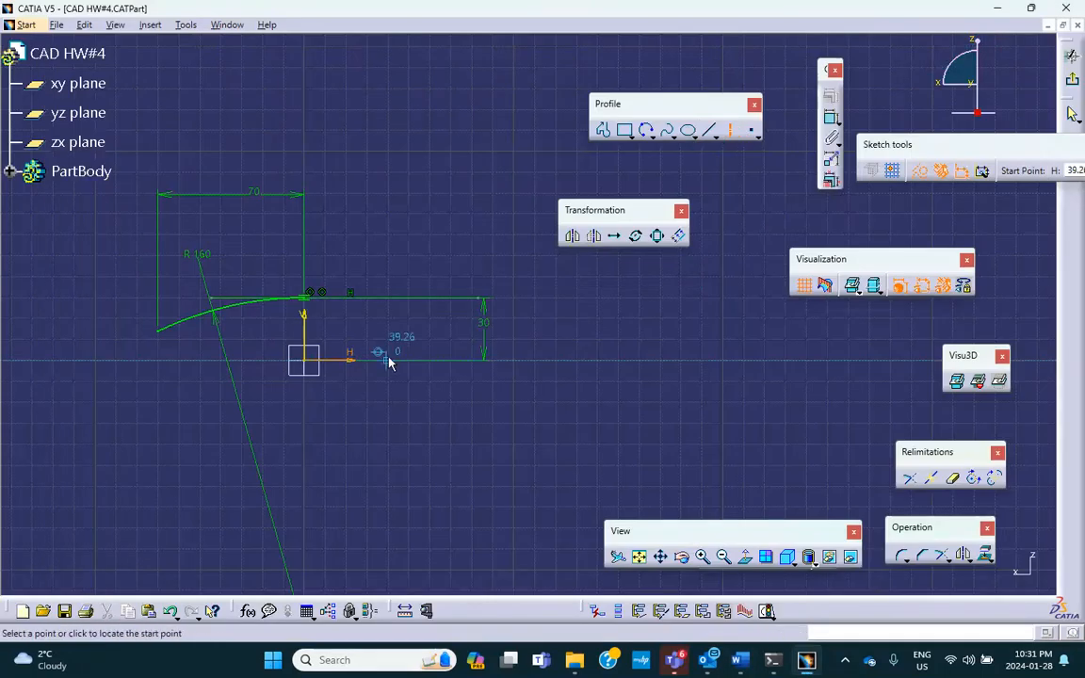
# Step: Try to draw an axis along the horizontal sketch axis across the origin
pyautogui.click(411, 361)
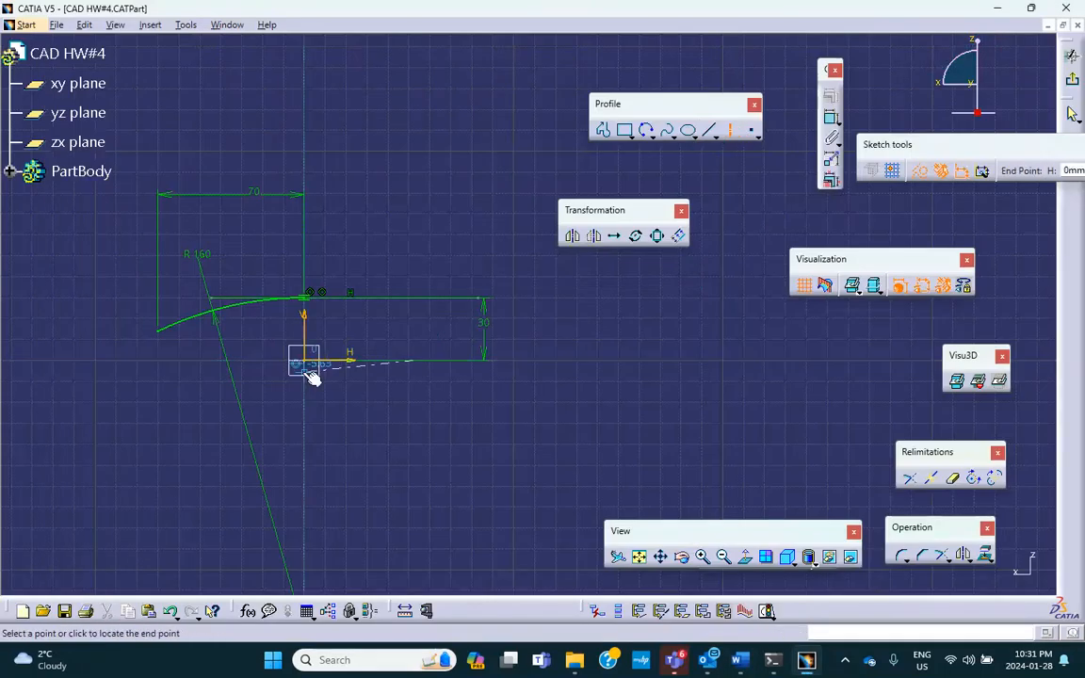
pyautogui.click(262, 357)
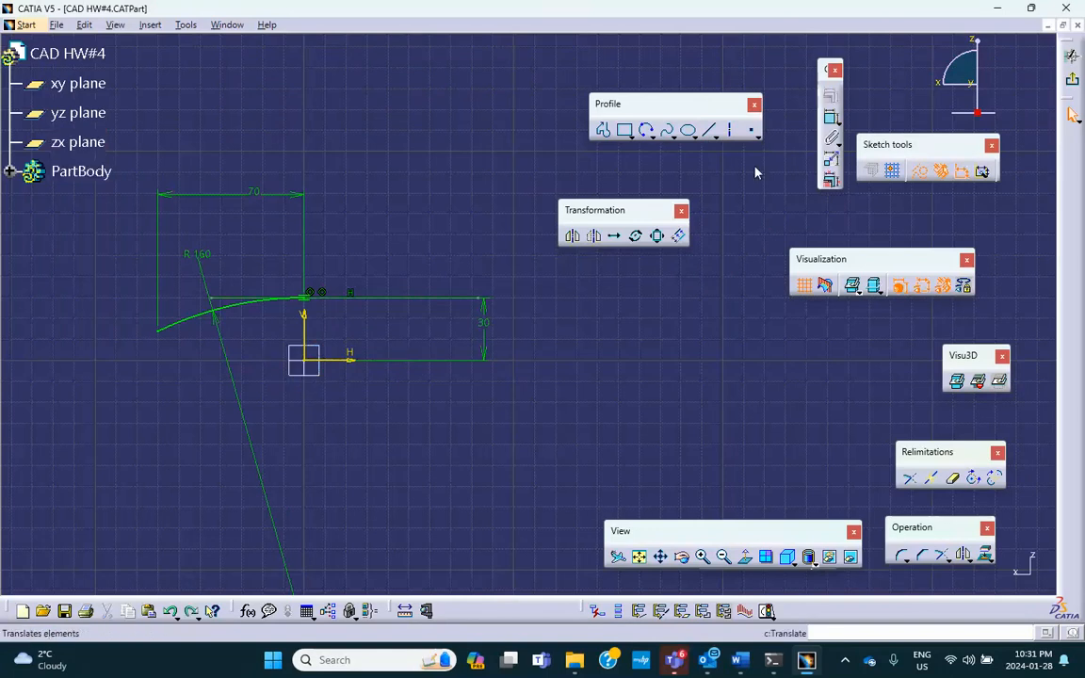
pyautogui.click(830, 117)
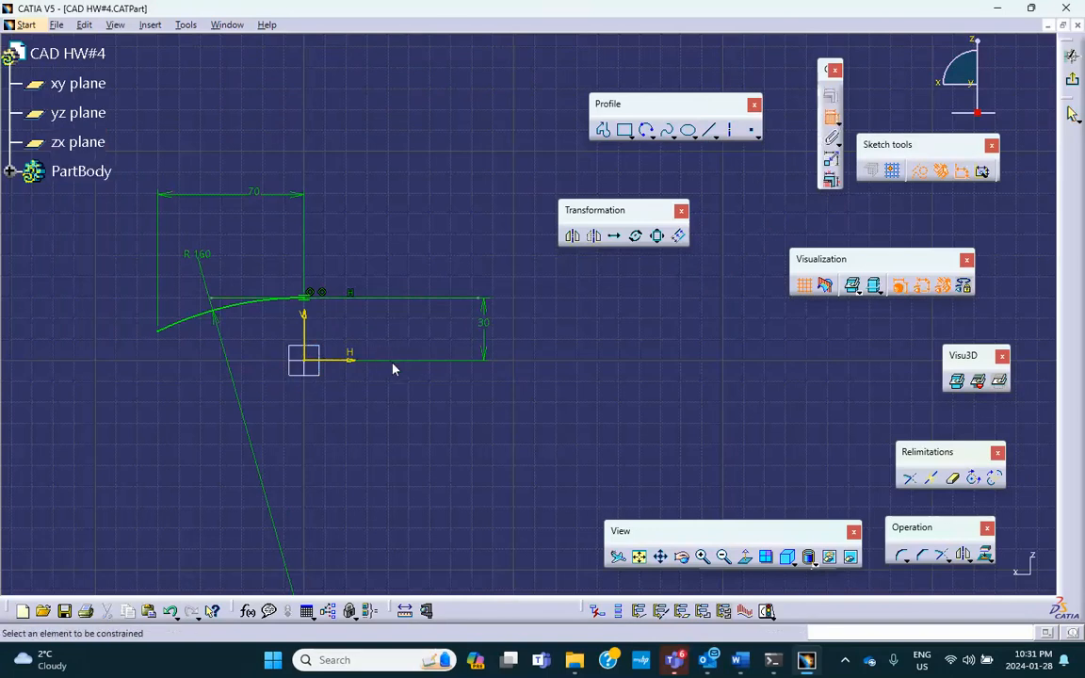
# Step: Draw a horizontal rotation axis on the H axis from about 48 mm to about -23 mm, and exit the sketch
pyautogui.click(734, 133)
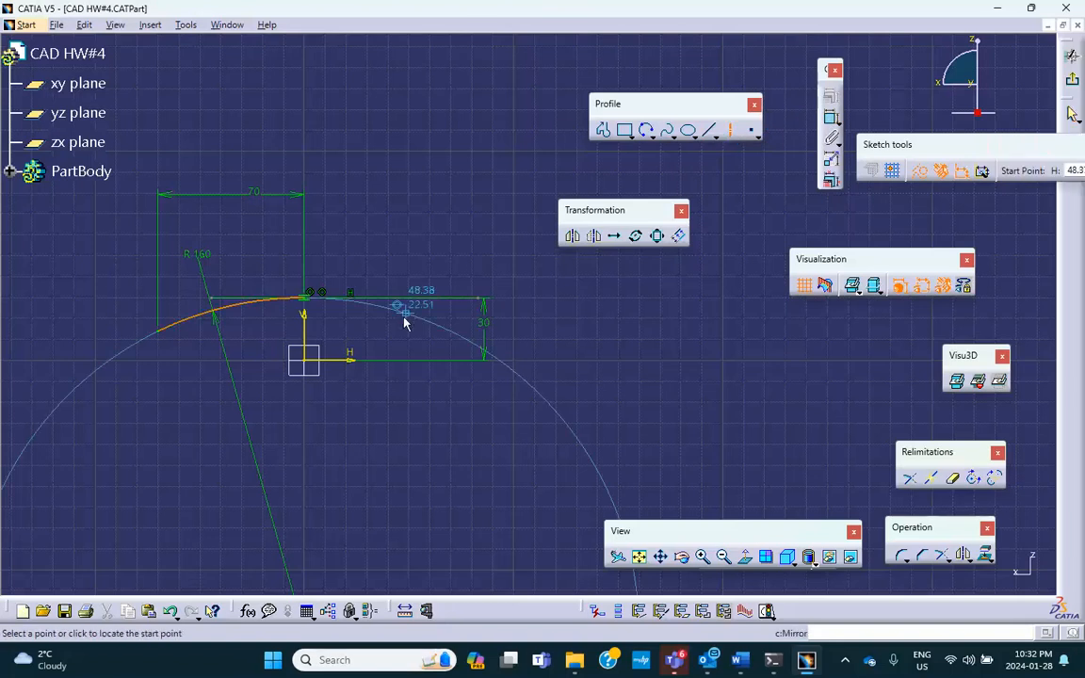
pyautogui.click(406, 365)
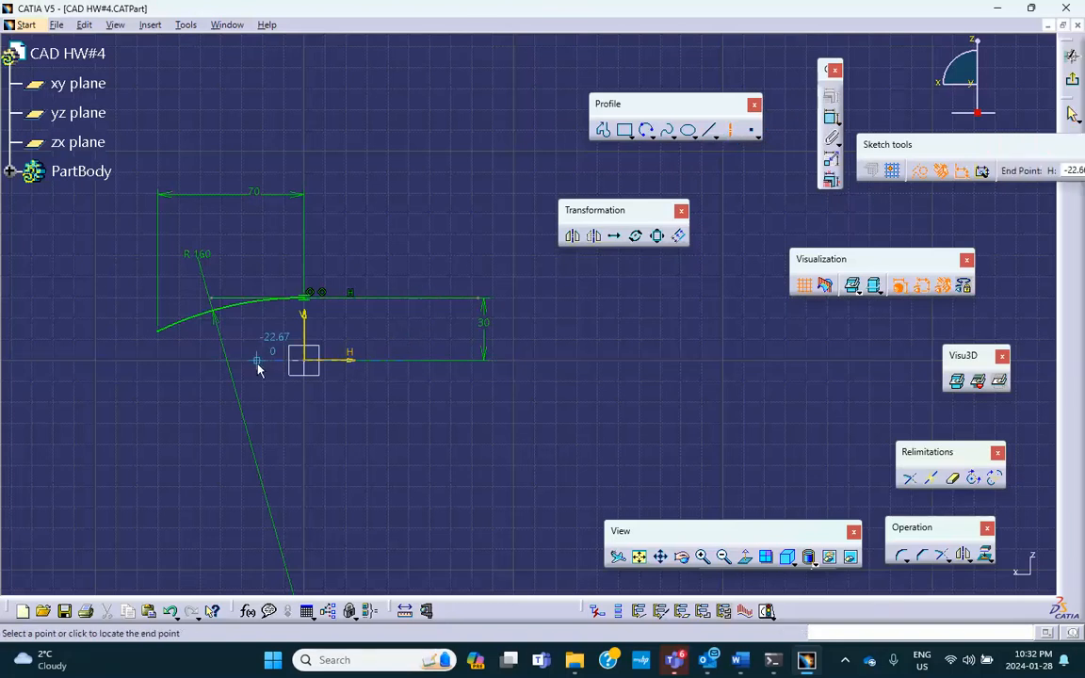
pyautogui.click(266, 370)
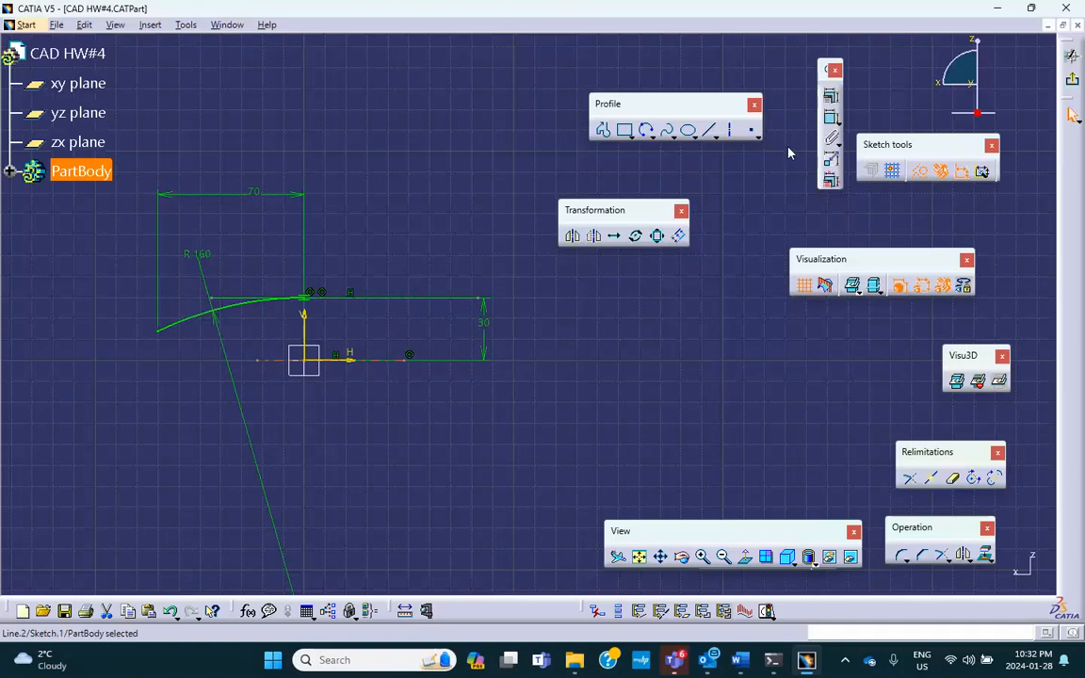
pyautogui.click(1072, 82)
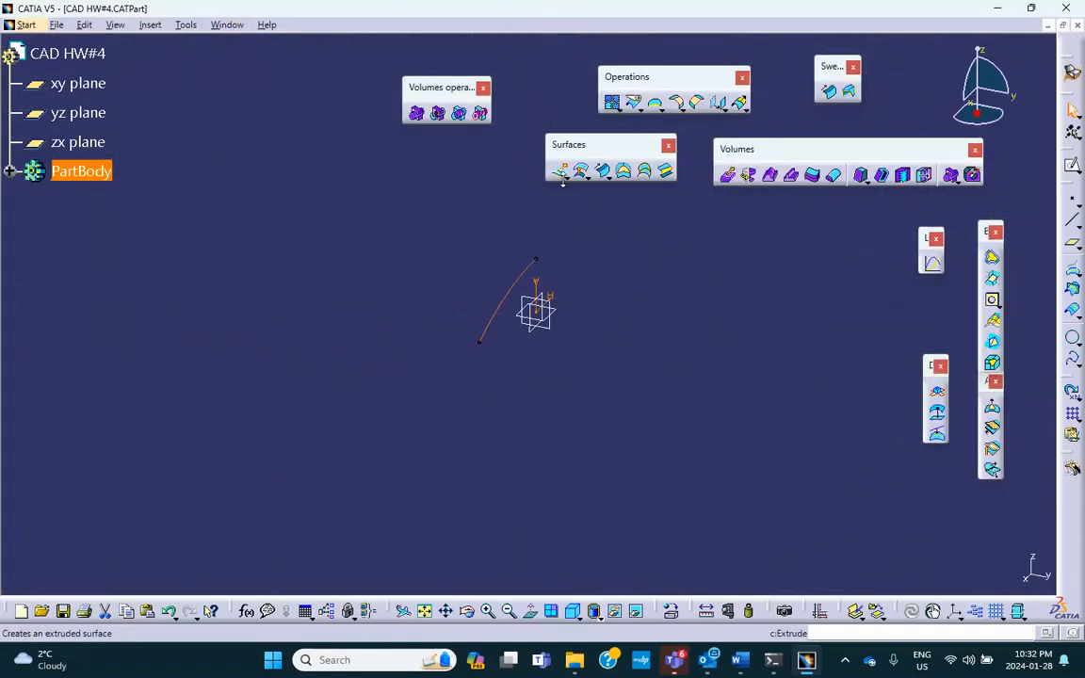
# Step: Revolve Sketch.1 about its sketch axis with Angle 1 at 0 deg and Angle 2 at 180 deg, checking the angles in the Word assignment
pyautogui.click(584, 177)
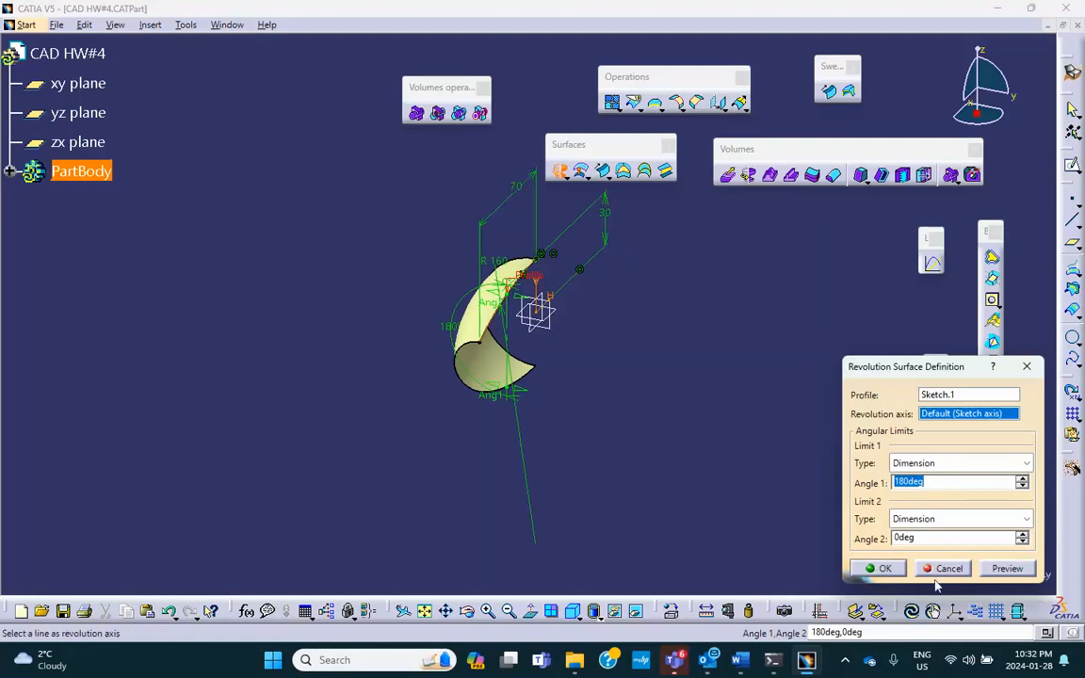
pyautogui.click(741, 659)
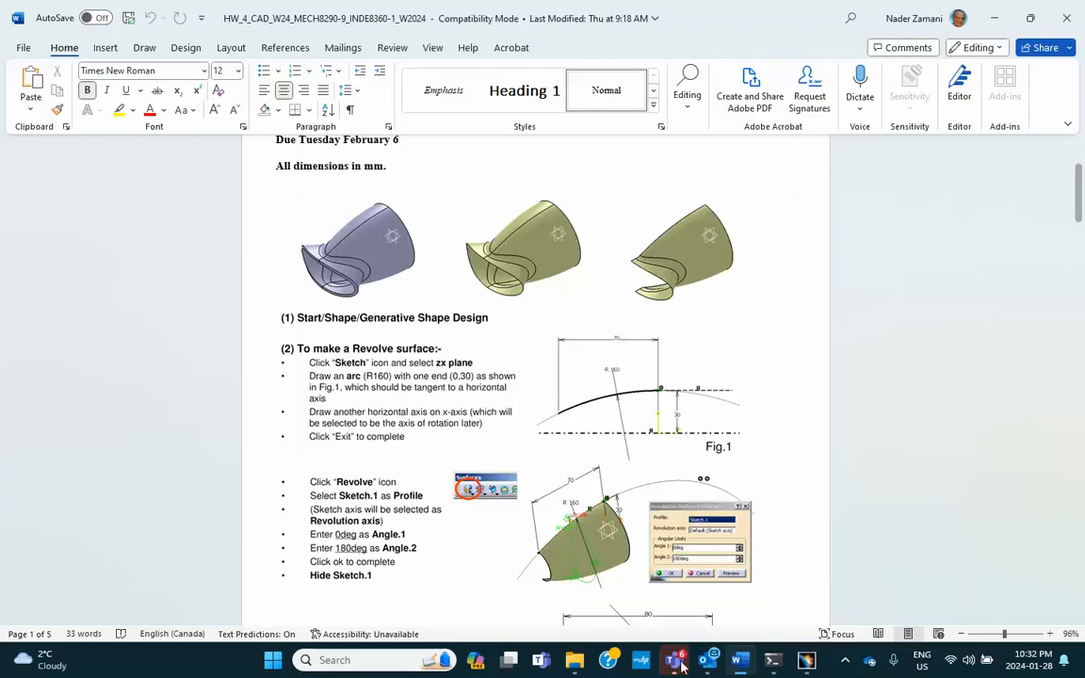
pyautogui.click(803, 660)
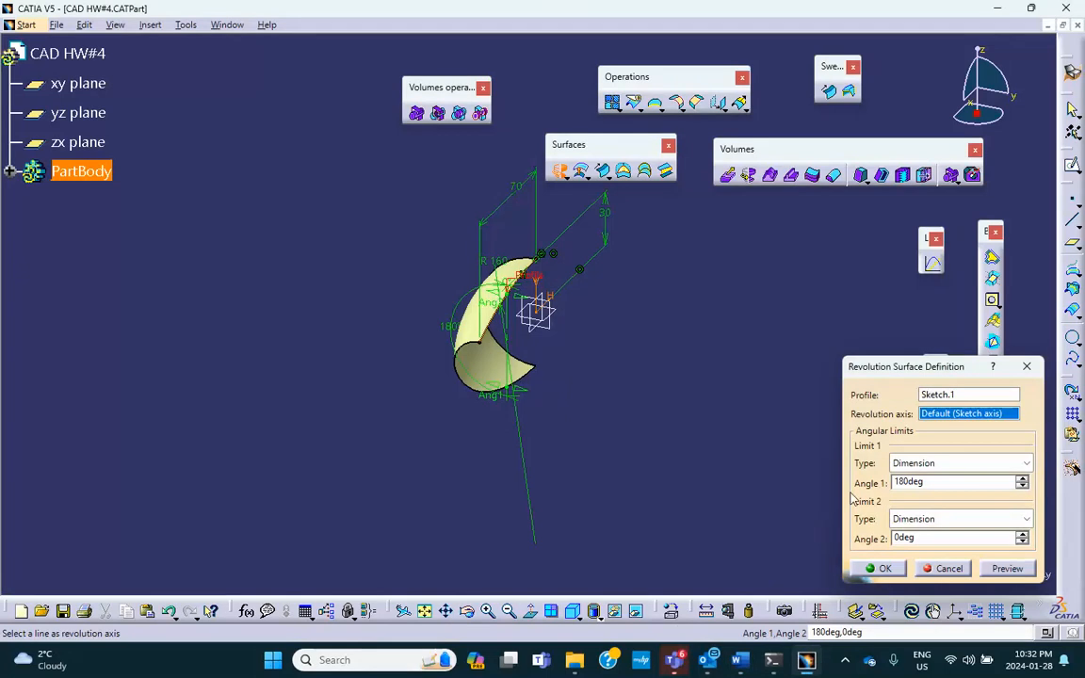
pyautogui.doubleClick(940, 483)
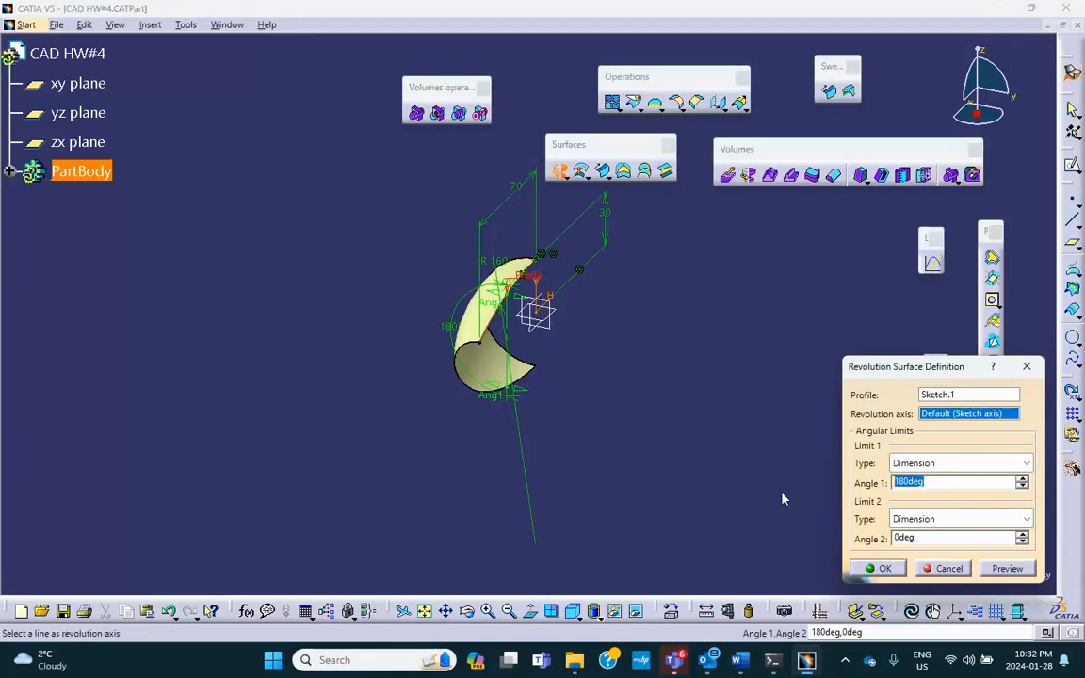
pyautogui.write('0')
pyautogui.click(920, 537)
pyautogui.doubleClick(921, 537)
pyautogui.write('180')
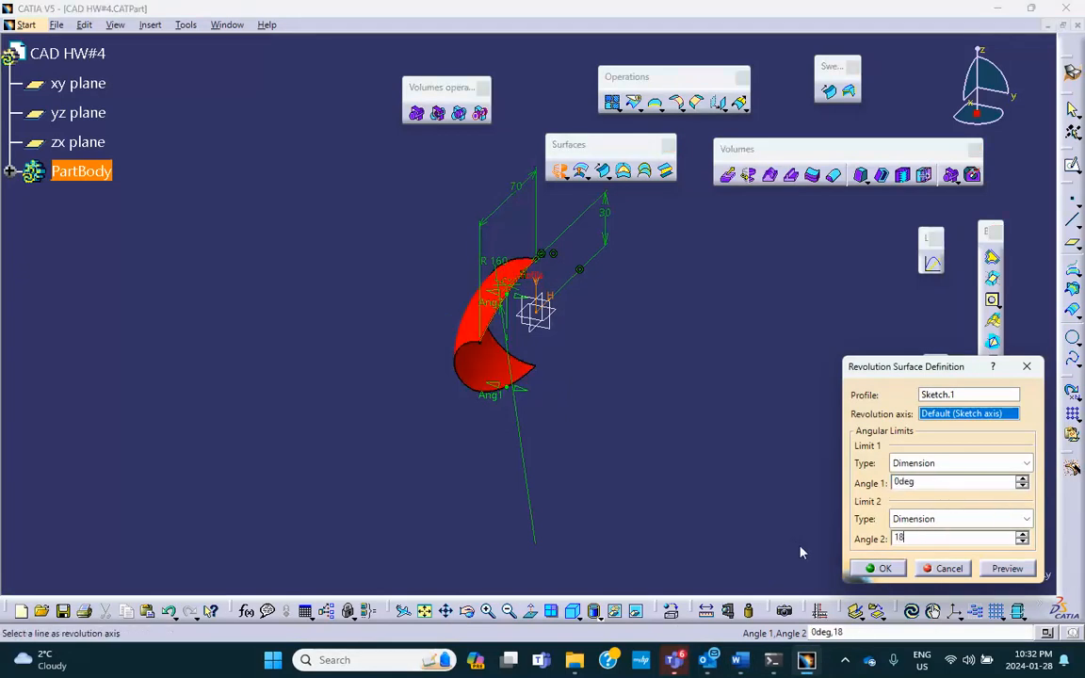
pyautogui.click(876, 568)
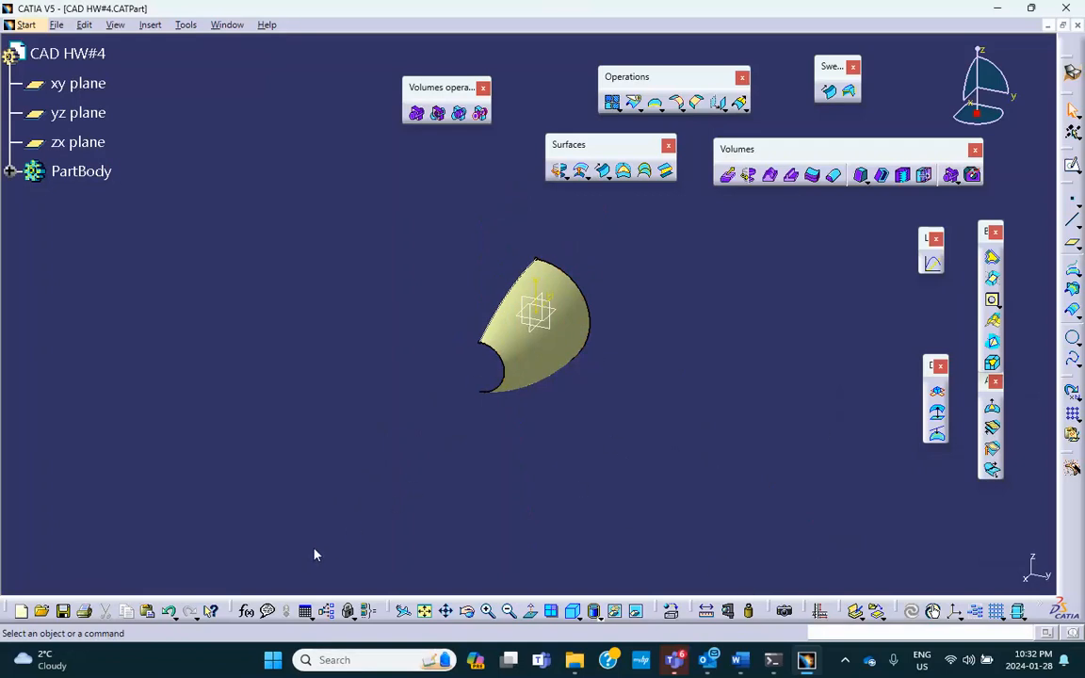
# Step: Replace the rotation axis in Sketch.1 with one drawn along the H axis from left to right across the origin, and exit the sketch
pyautogui.click(9, 170)
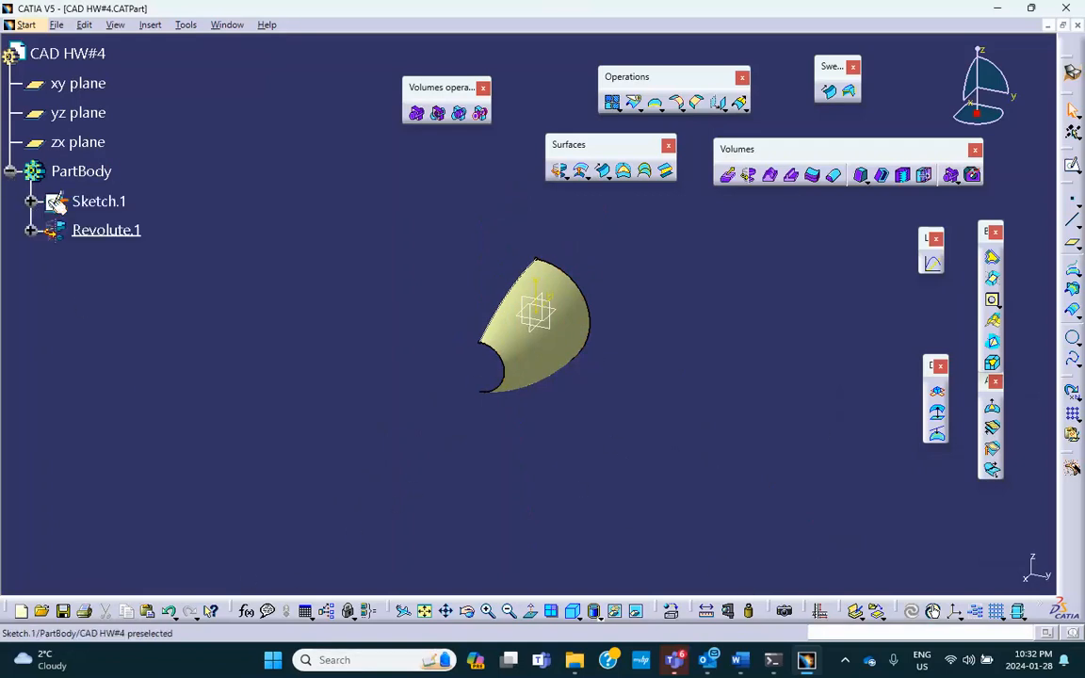
pyautogui.click(96, 201)
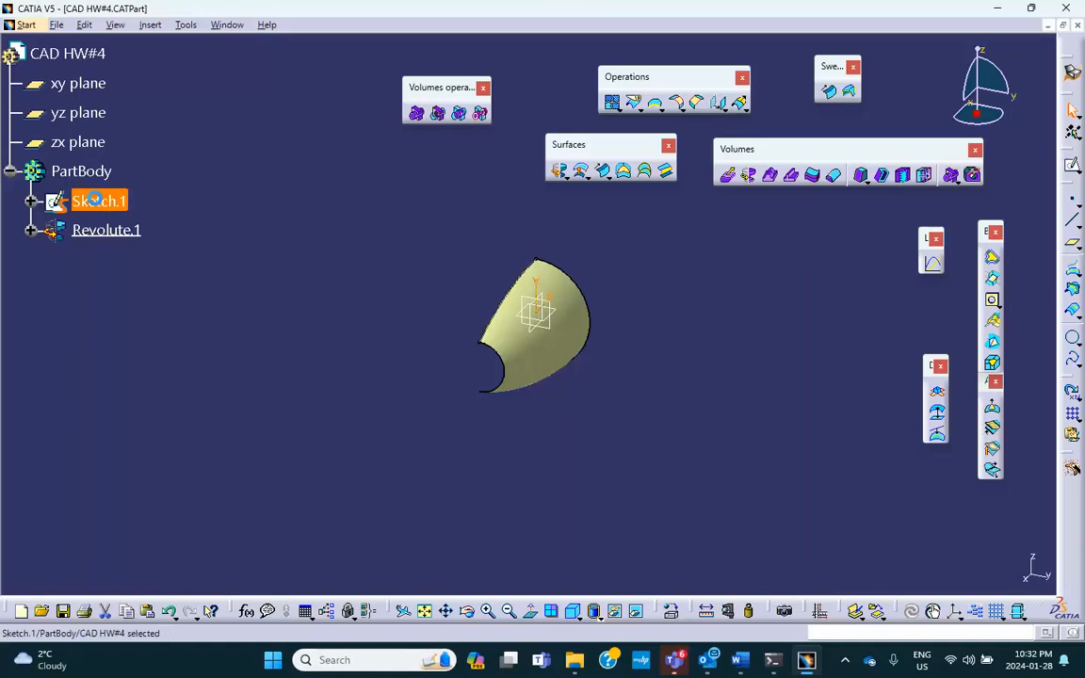
pyautogui.doubleClick(96, 202)
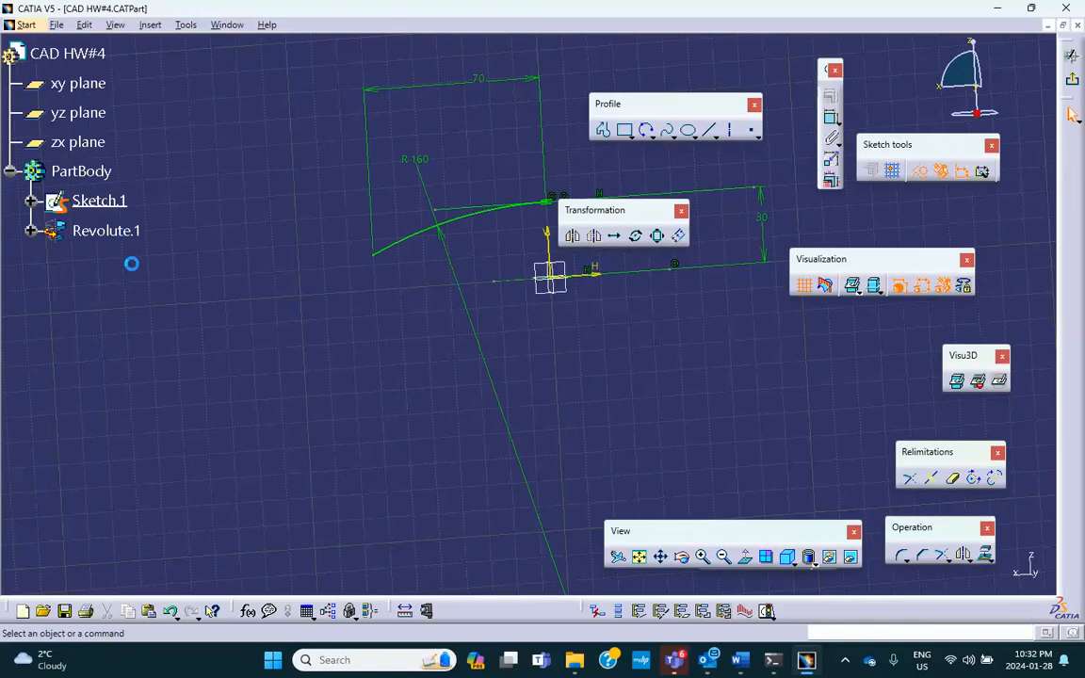
pyautogui.click(630, 276)
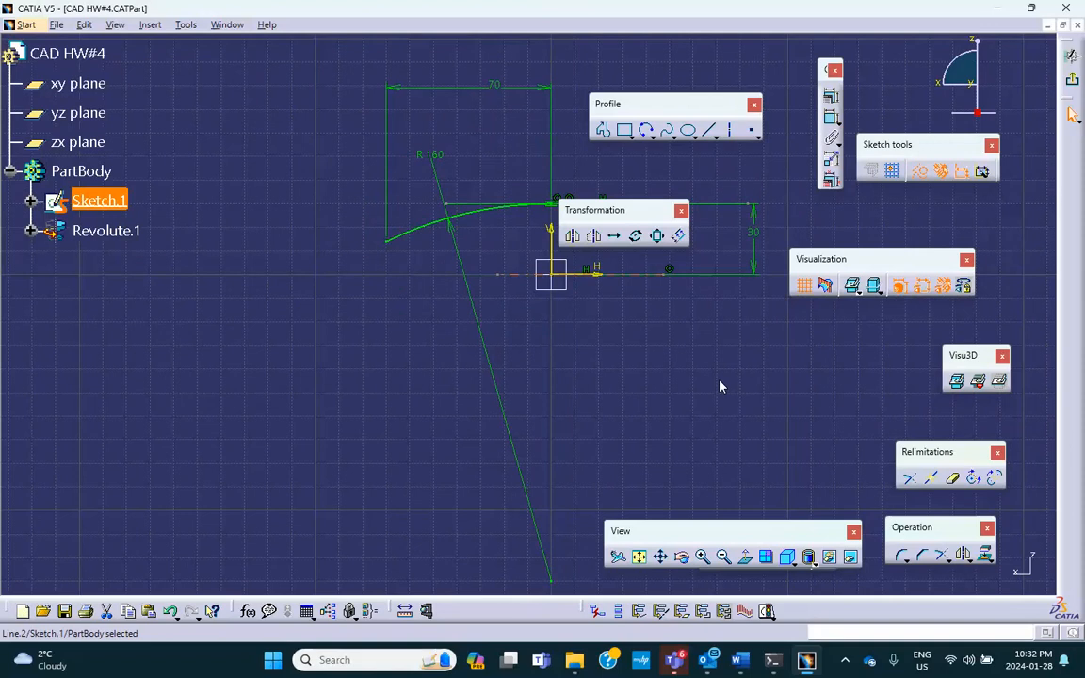
pyautogui.press('Delete')
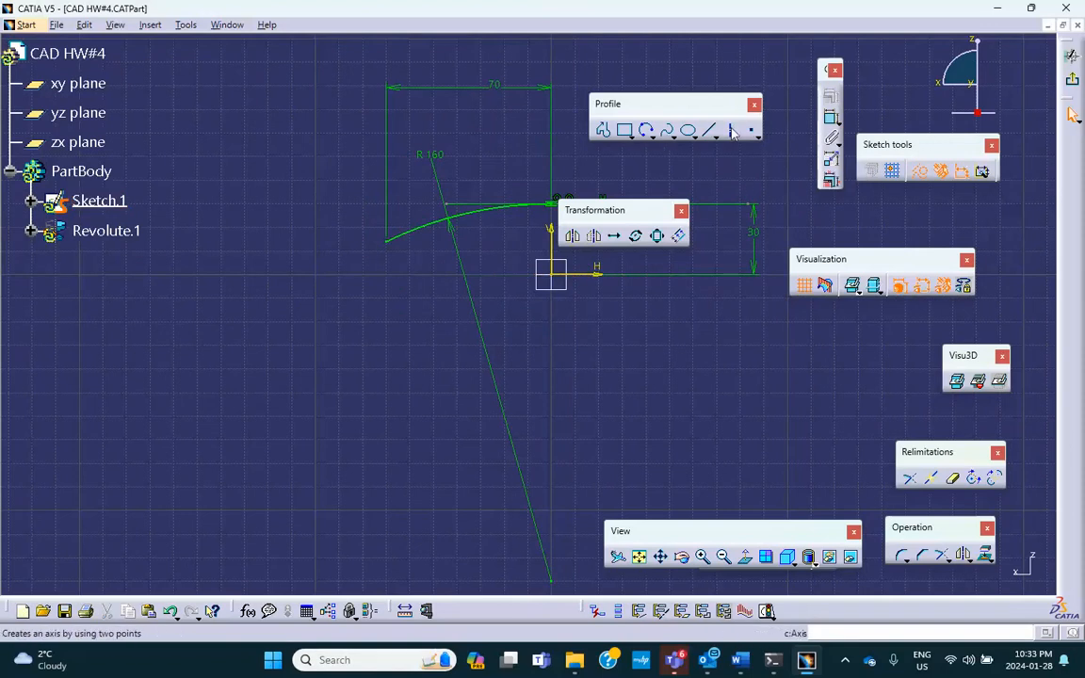
pyautogui.click(650, 129)
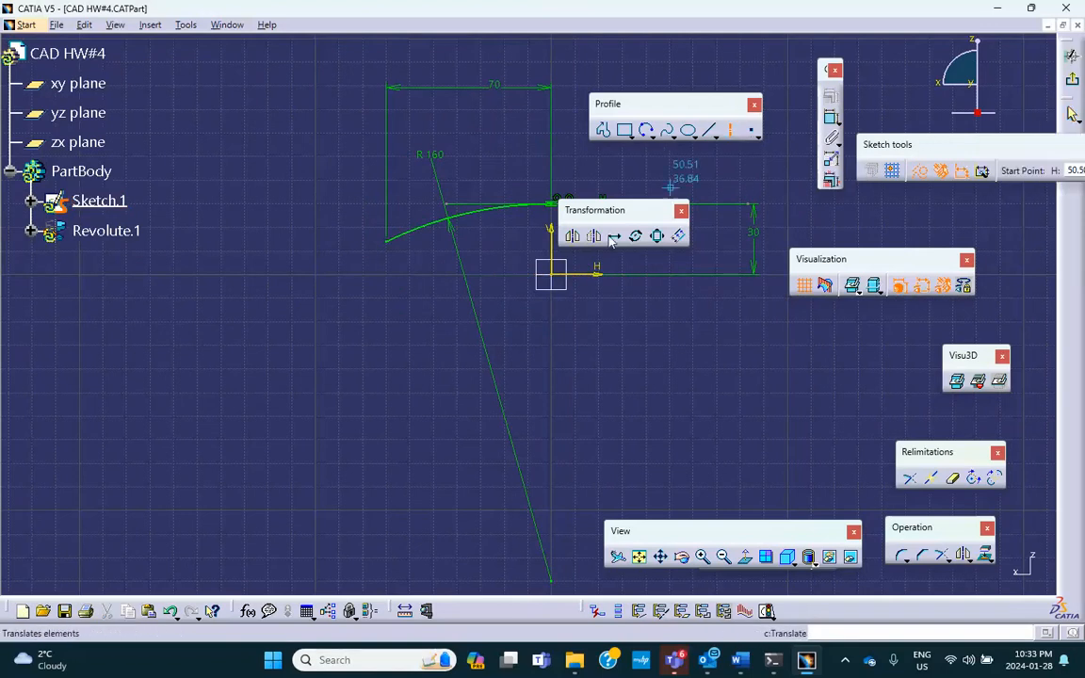
pyautogui.click(497, 275)
pyautogui.click(638, 274)
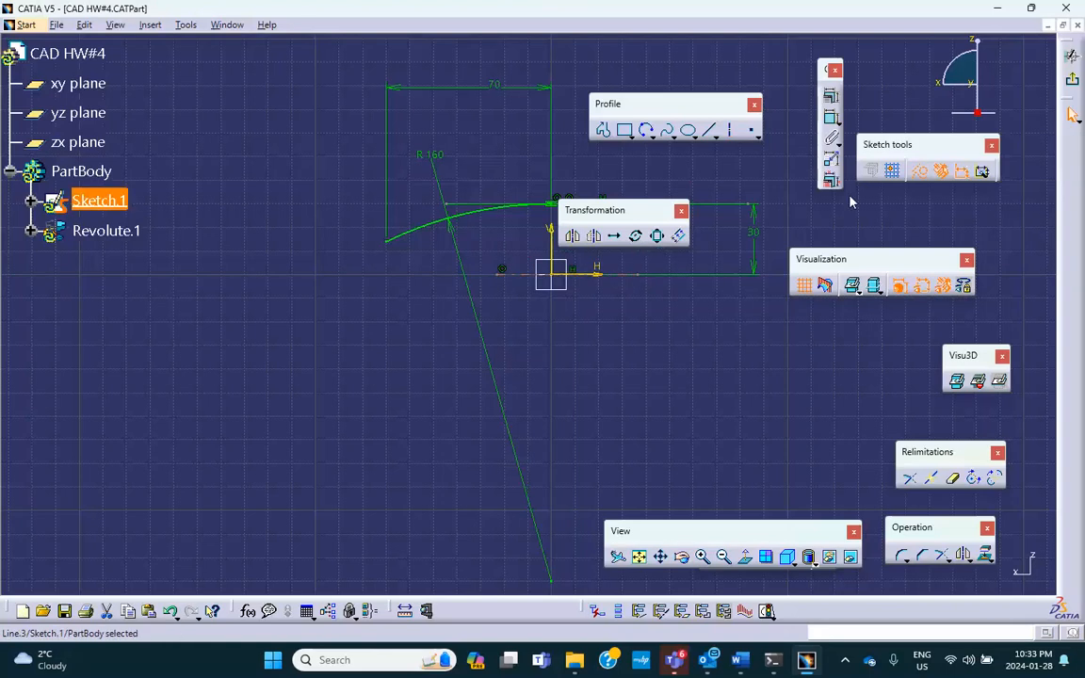
pyautogui.click(1071, 80)
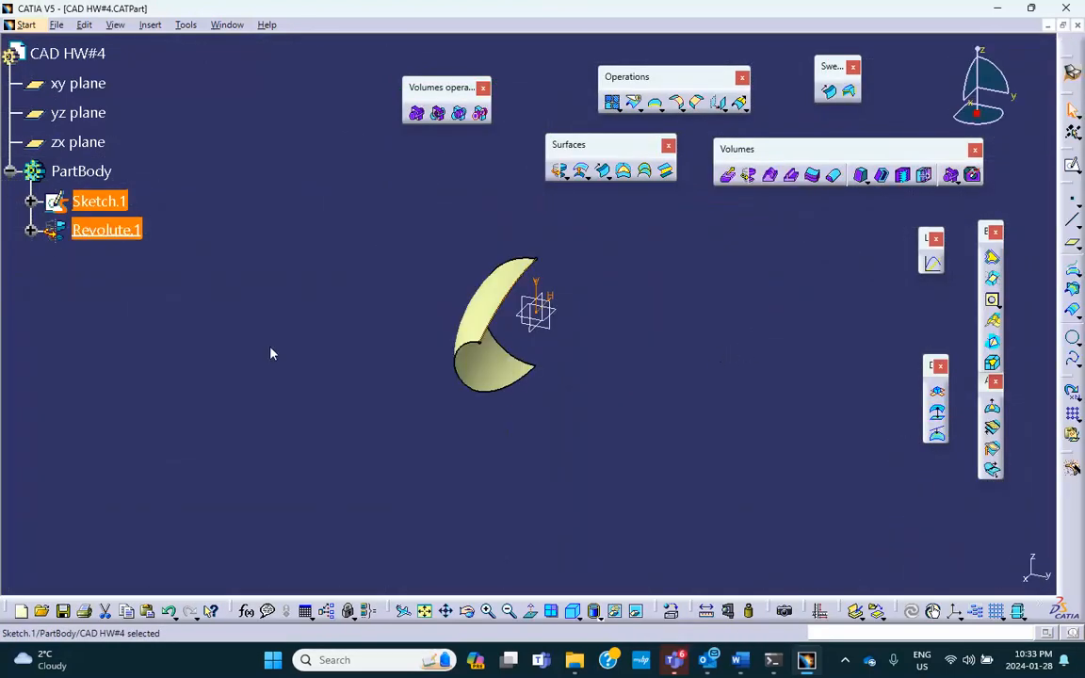
# Step: Reopen Sketch.1, delete the rotation axis, redraw it along the H axis from right to left across the origin, and exit the sketch
pyautogui.doubleClick(98, 207)
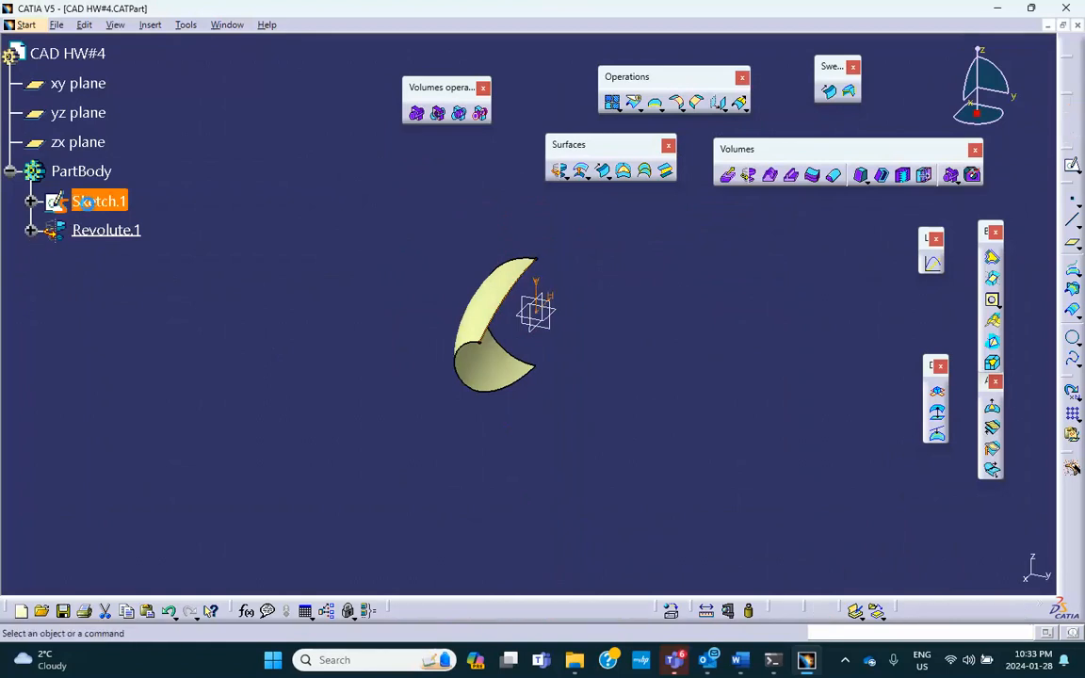
pyautogui.click(508, 274)
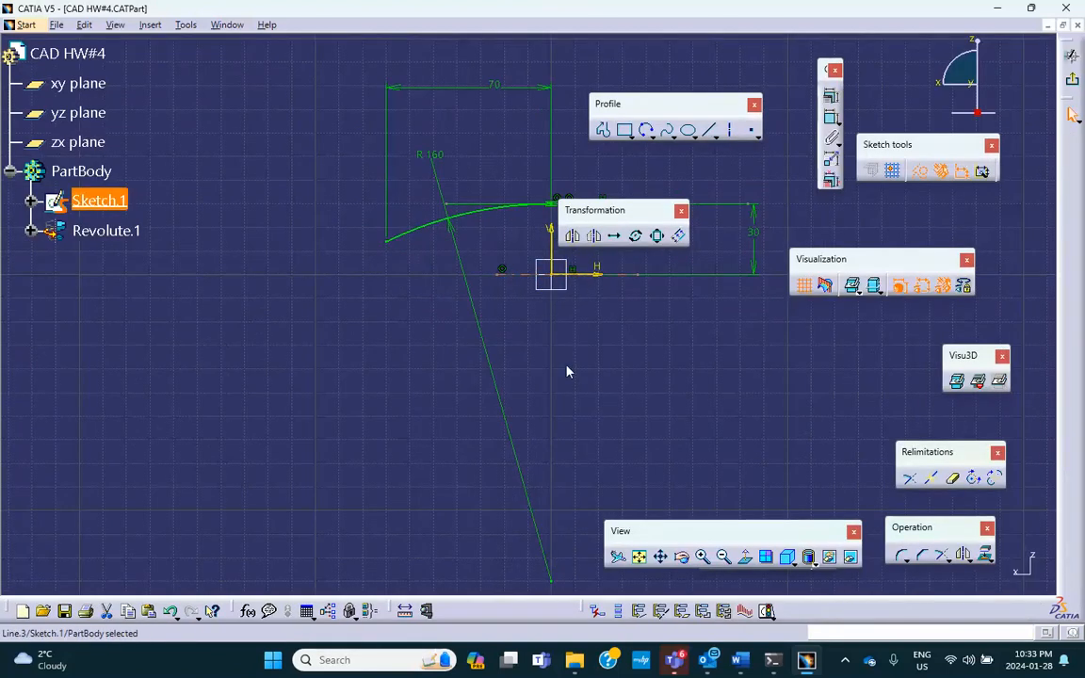
pyautogui.press('Delete')
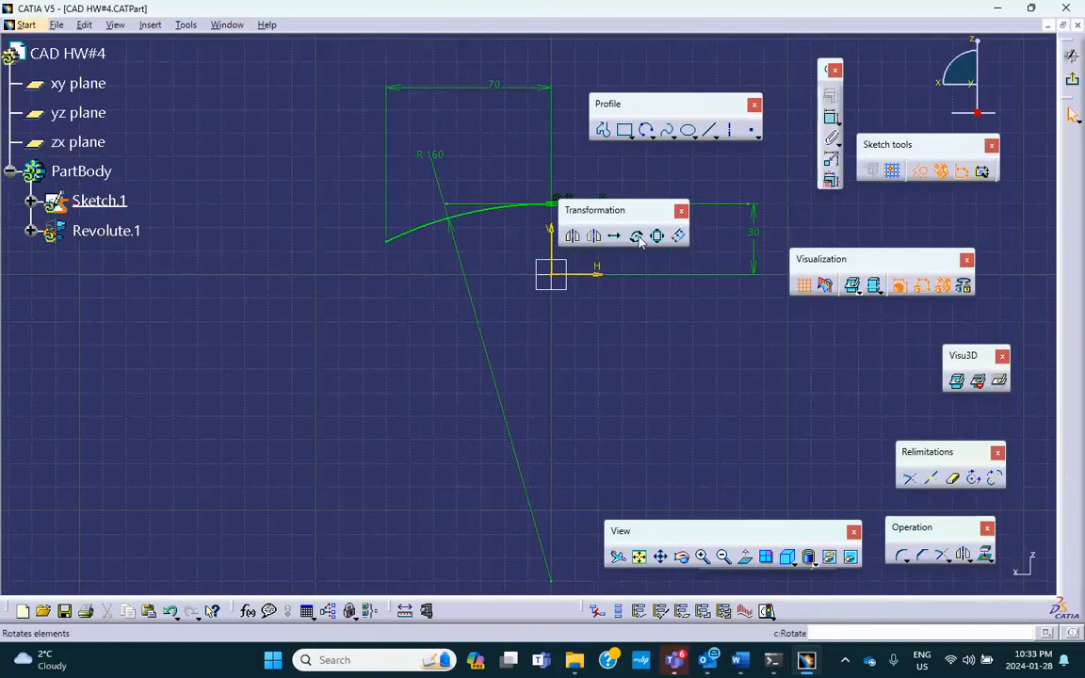
pyautogui.click(729, 130)
pyautogui.click(618, 275)
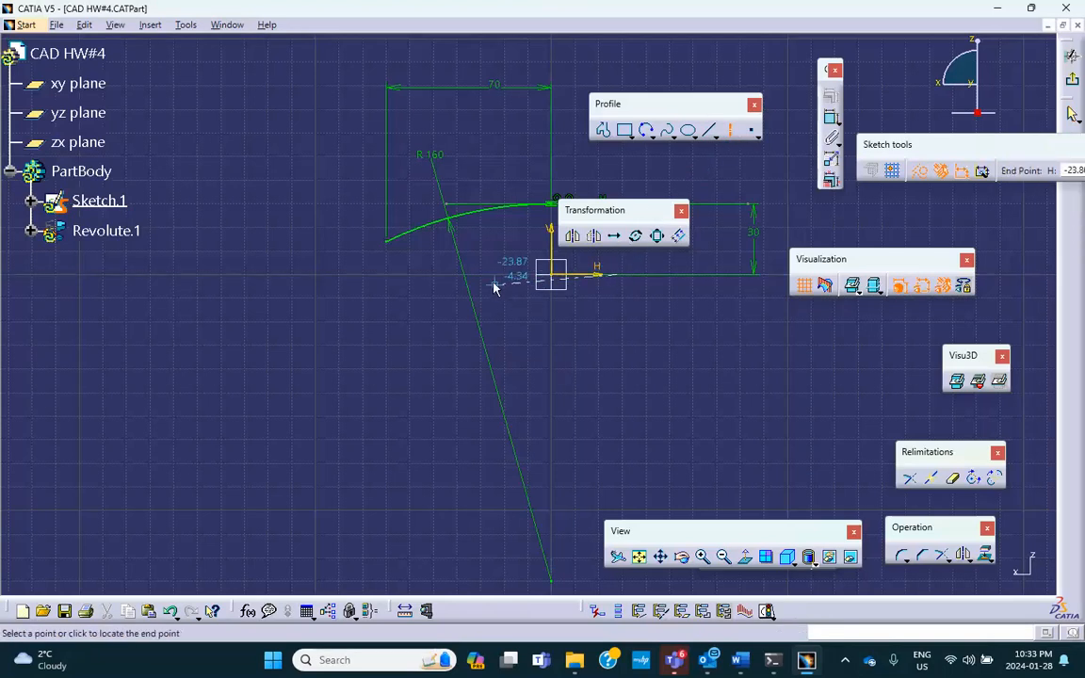
pyautogui.click(484, 274)
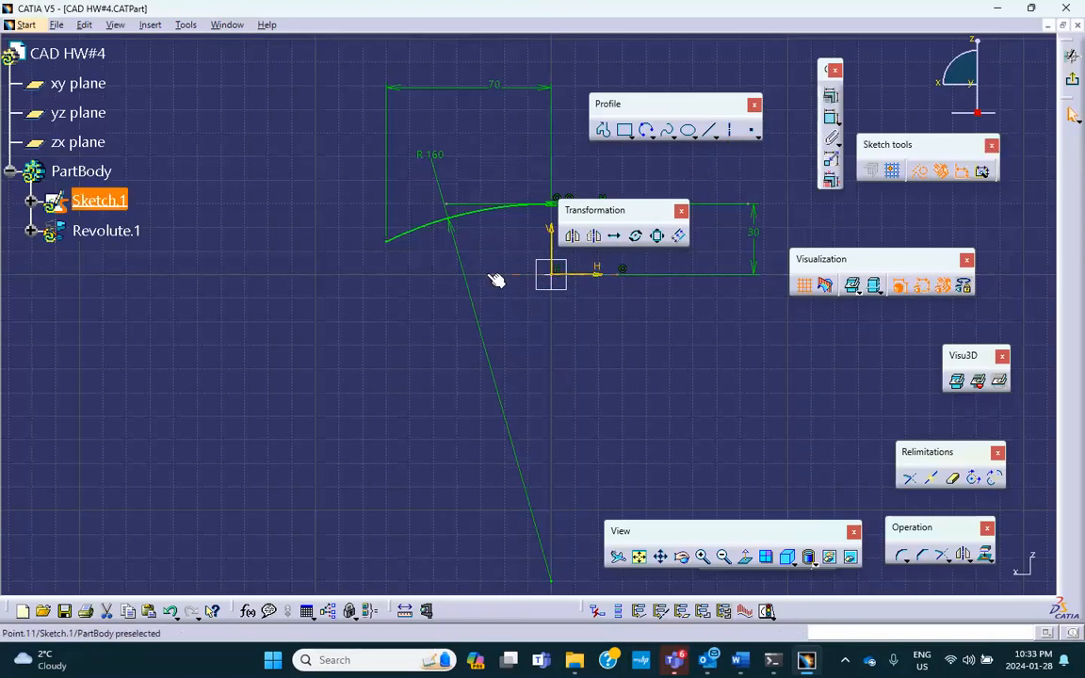
pyautogui.click(1072, 55)
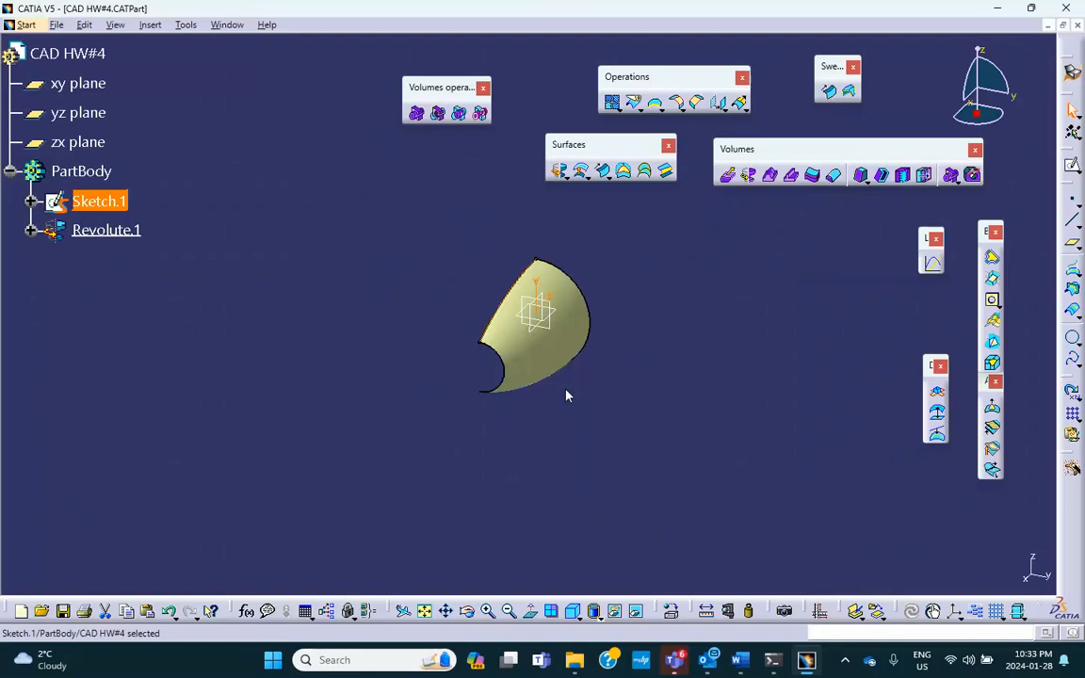
pyautogui.click(516, 494)
# Step: Read the second sketch instructions in the Word assignment, and start a new sketch on the xy plane in CATIA
pyautogui.click(741, 661)
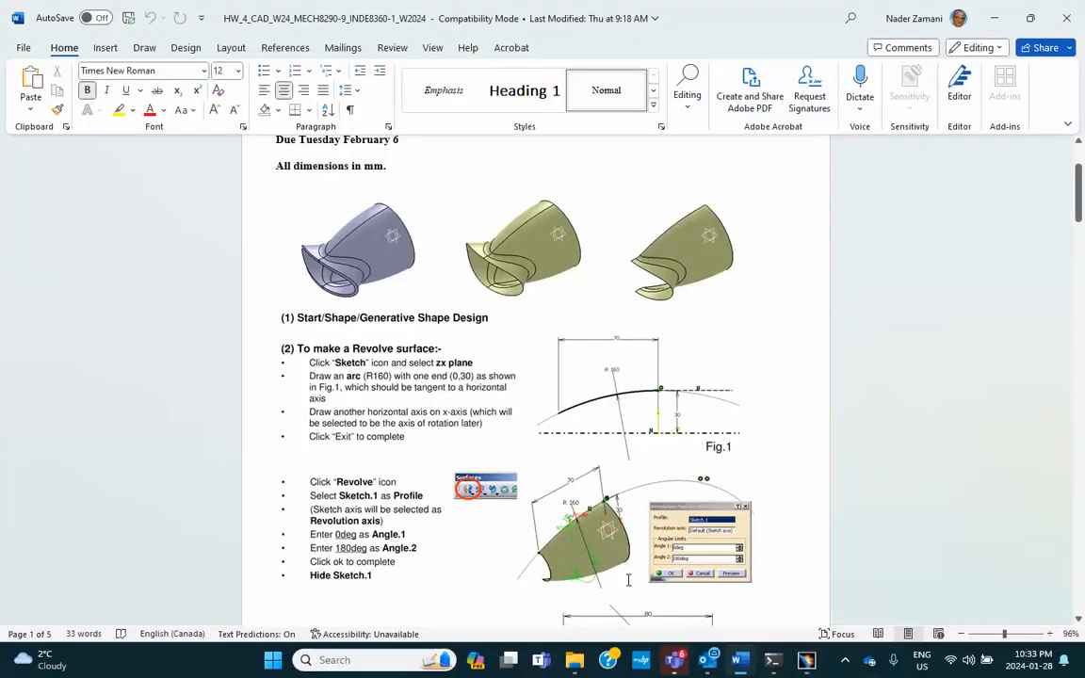
pyautogui.scroll(-5, 559, 602)
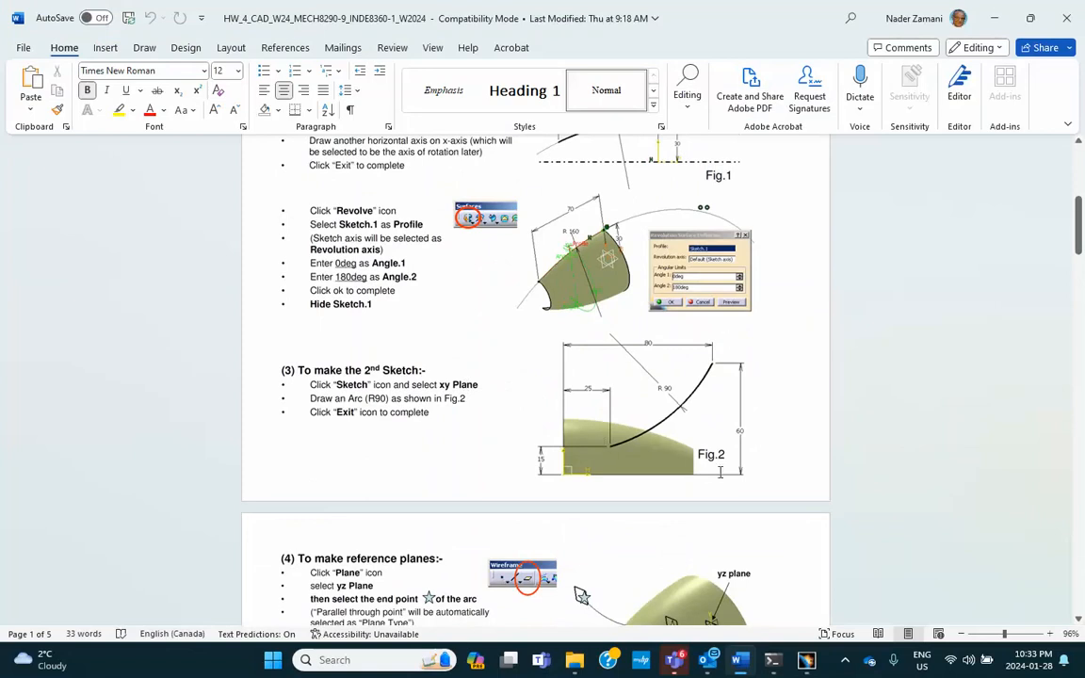
pyautogui.moveTo(710, 666)
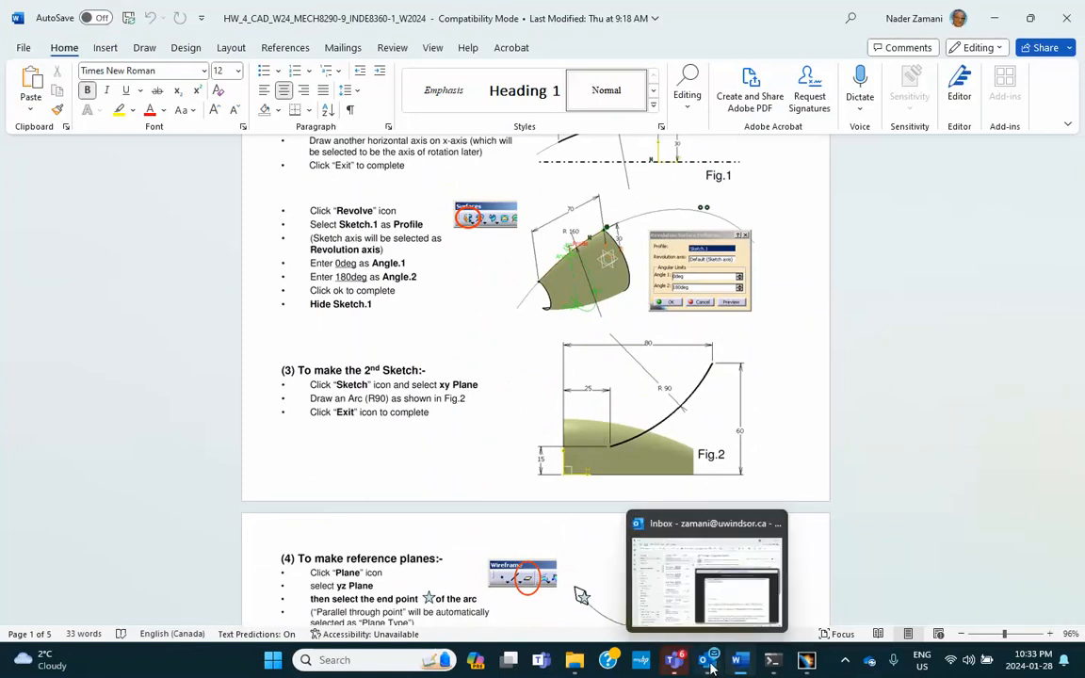
pyautogui.click(806, 659)
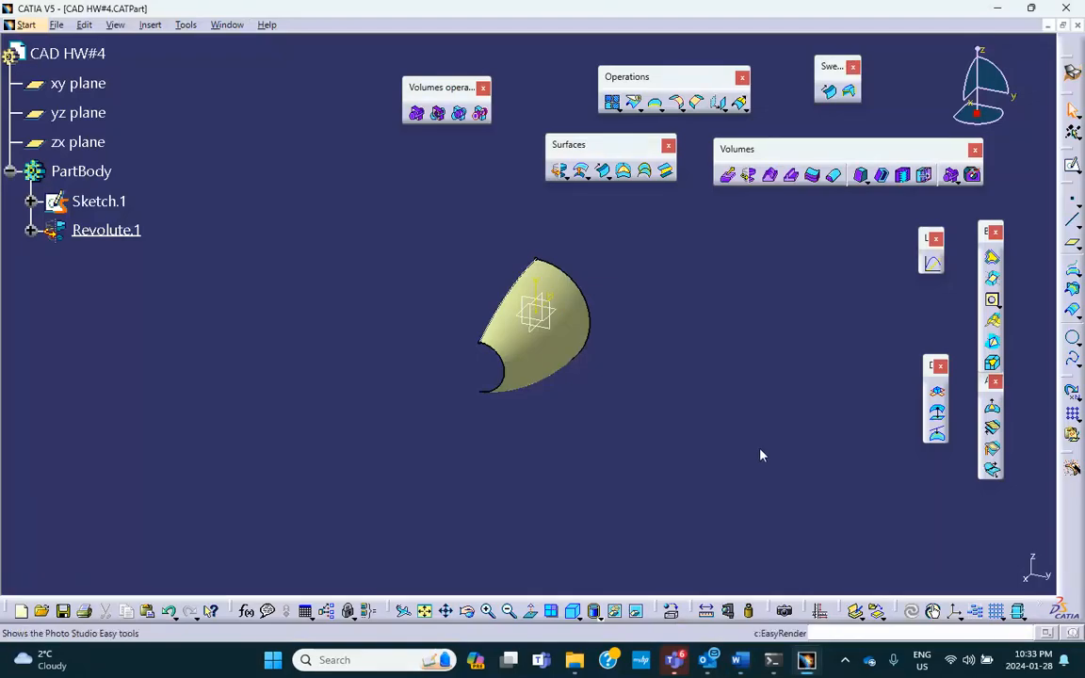
pyautogui.click(78, 86)
pyautogui.click(1073, 164)
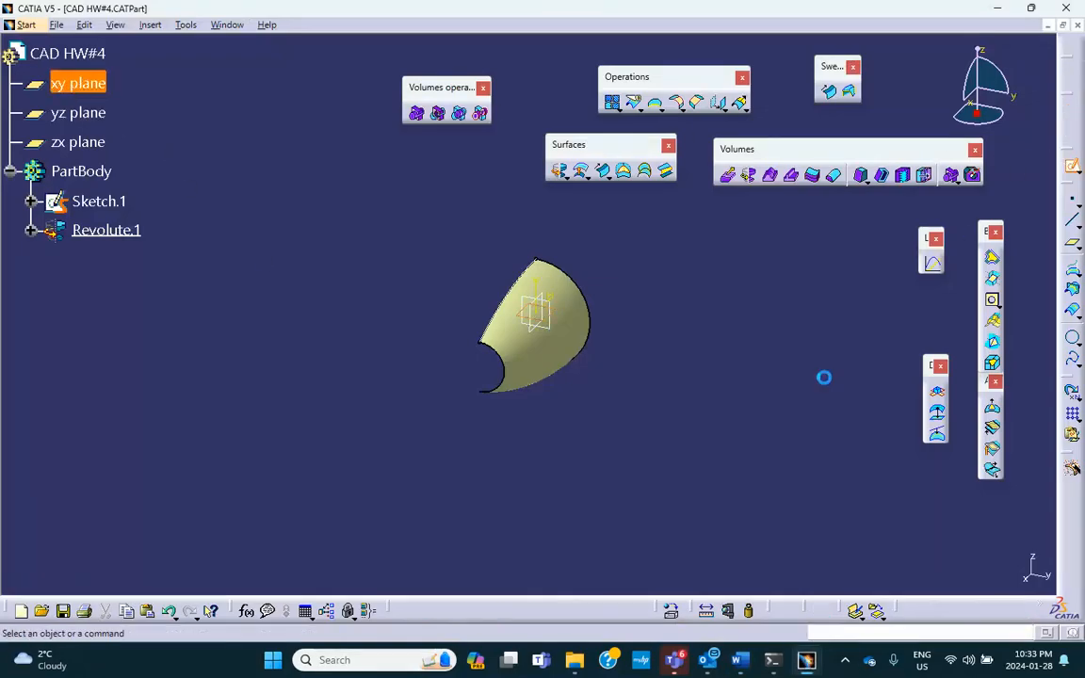
# Step: Consult Fig.2 in Word, and draw a three-point arc of about 208 mm radius in CATIA, rising from inside the surface outline past its narrow end
pyautogui.click(742, 661)
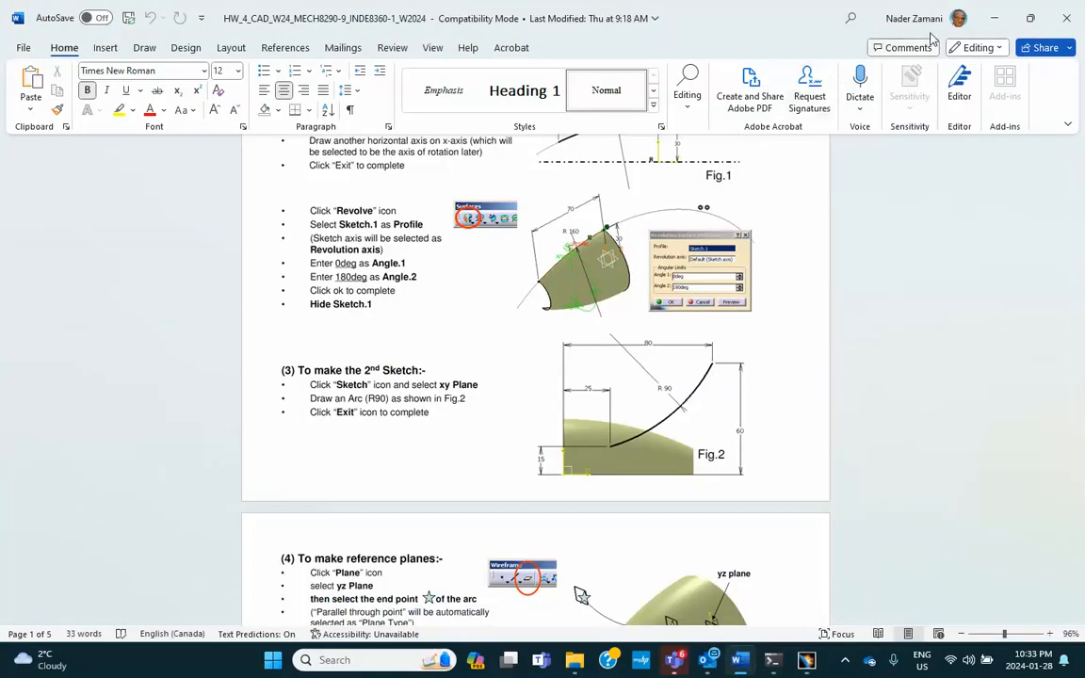
pyautogui.click(992, 19)
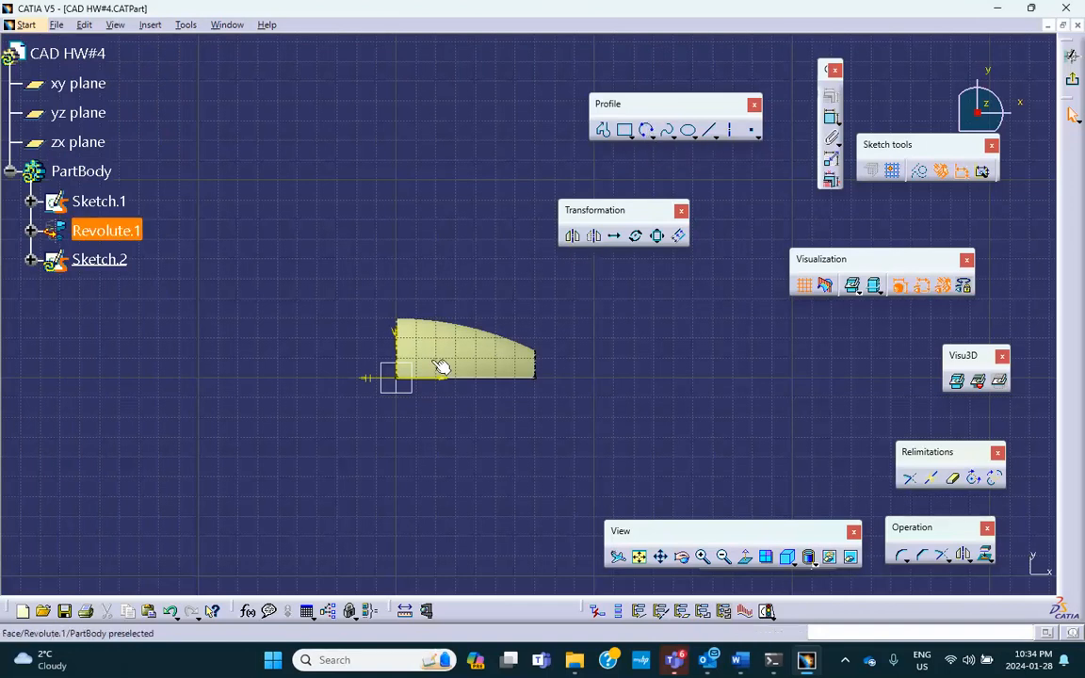
pyautogui.click(476, 350)
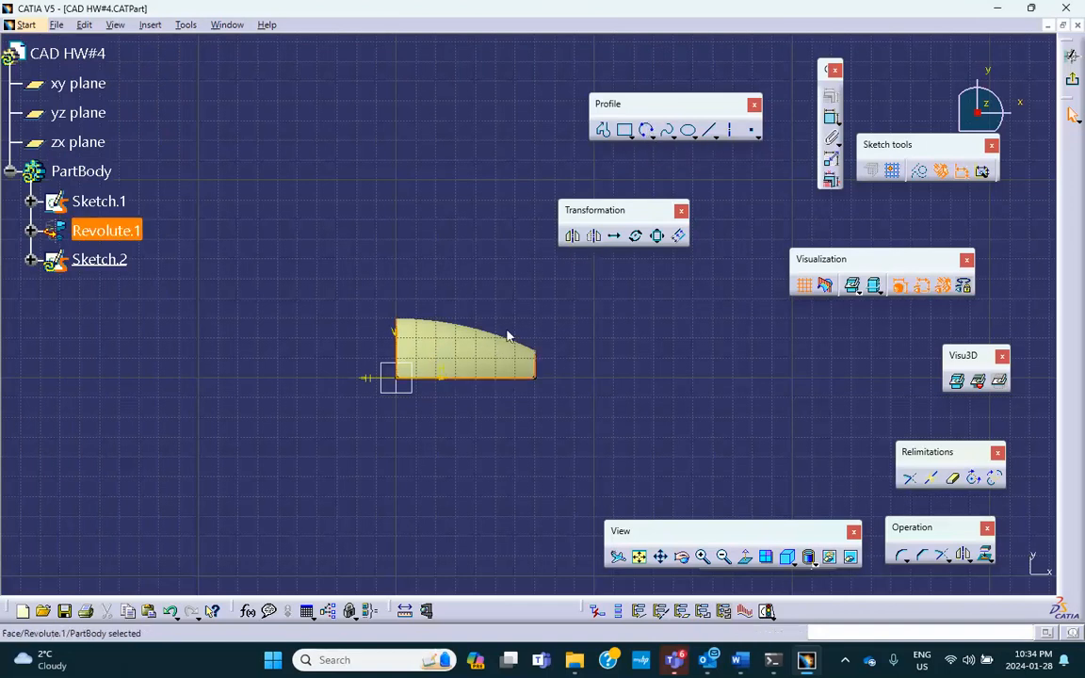
pyautogui.click(645, 129)
pyautogui.click(454, 357)
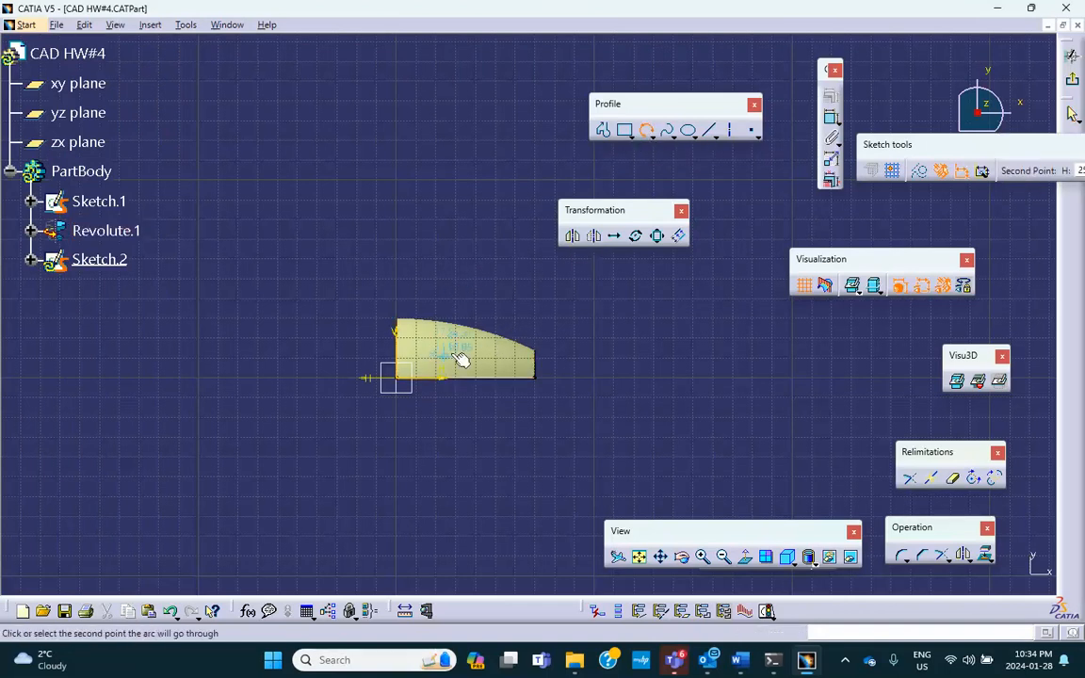
pyautogui.click(511, 319)
pyautogui.click(570, 285)
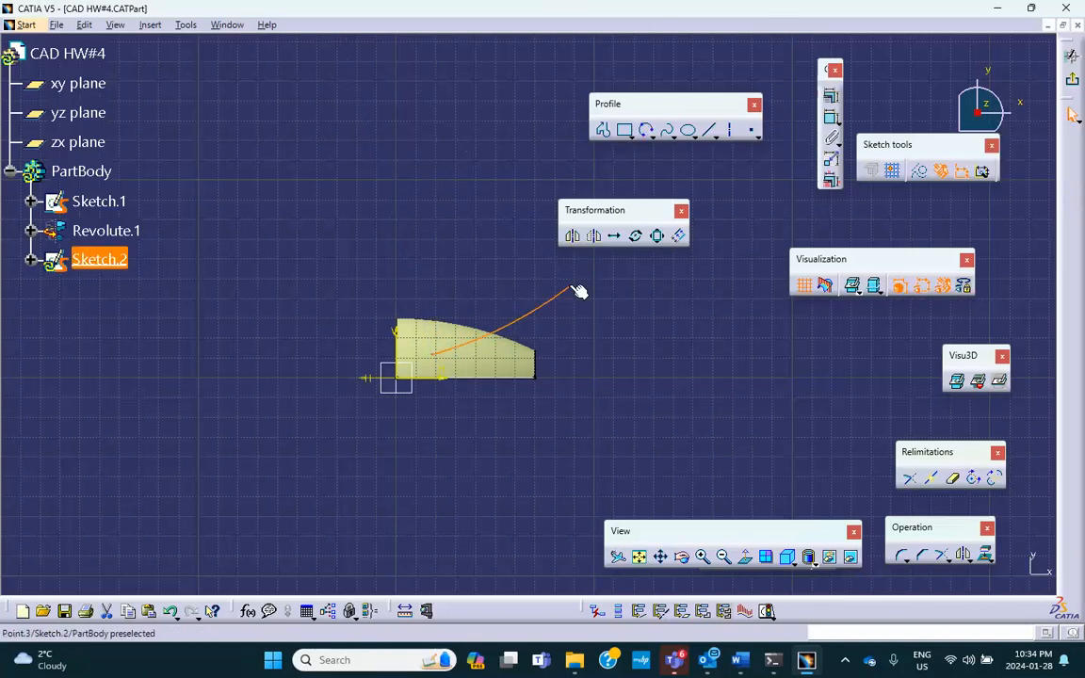
# Step: Check Fig.2 in the Word assignment, and constrain the arc's radius to 90 mm in CATIA
pyautogui.click(743, 662)
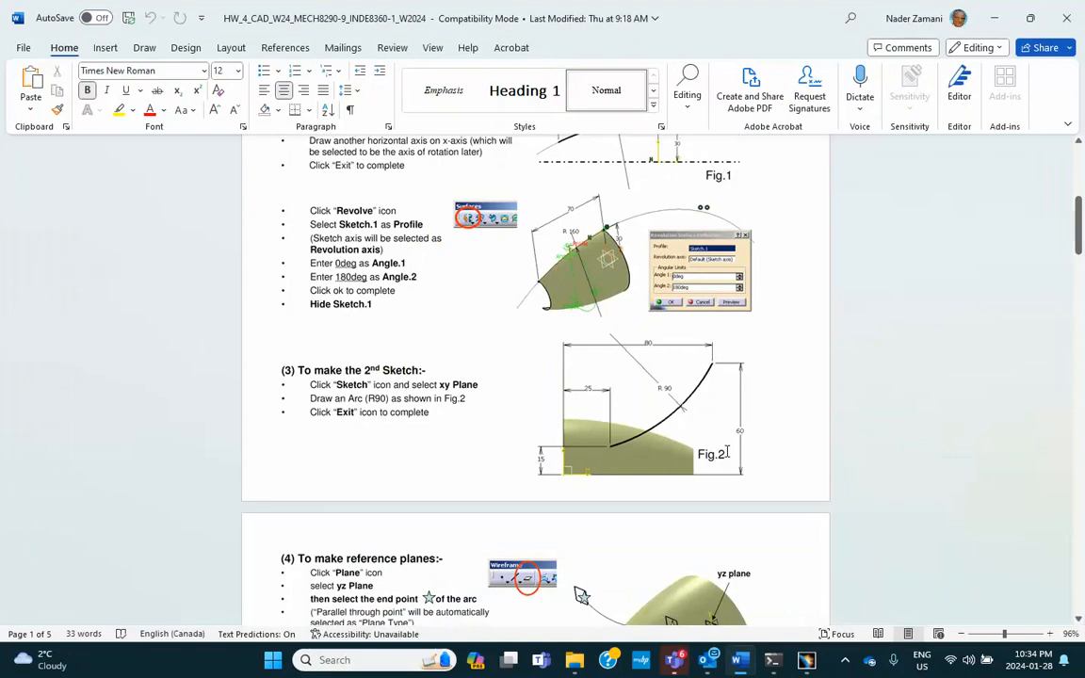
pyautogui.scroll(-1, 728, 414)
pyautogui.click(996, 13)
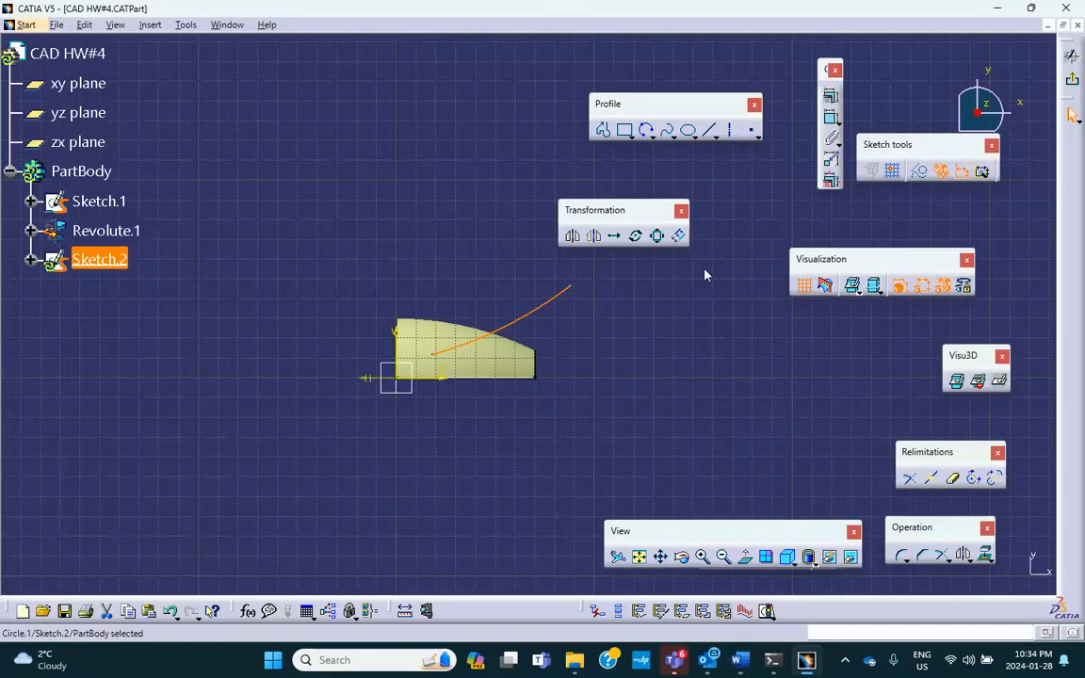
pyautogui.click(830, 117)
pyautogui.click(569, 285)
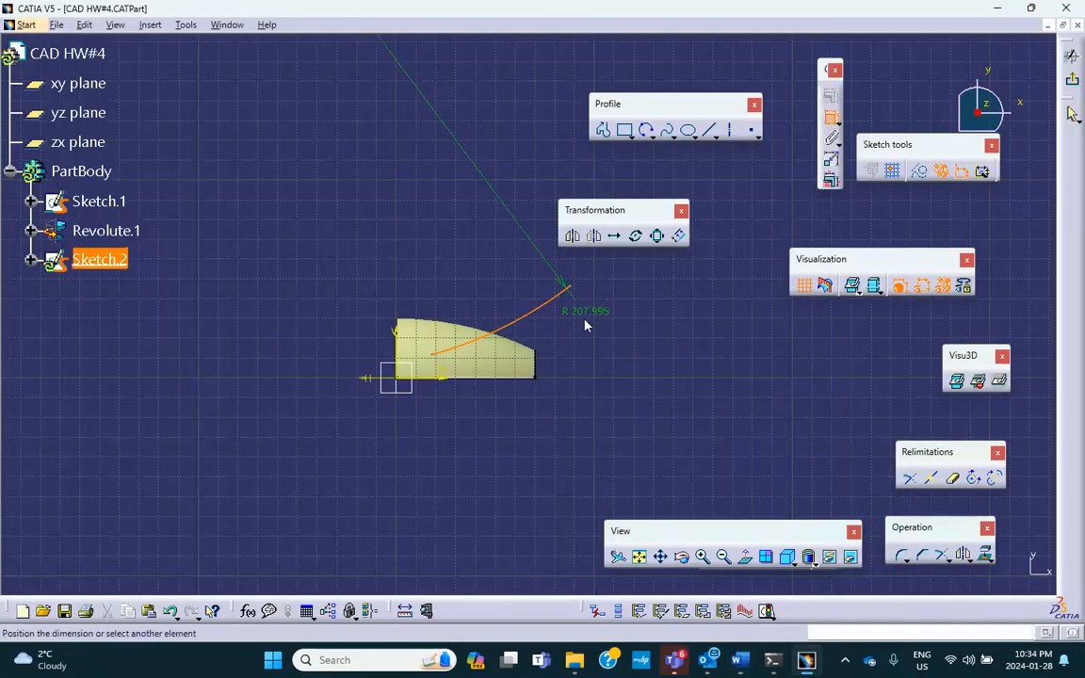
pyautogui.click(564, 348)
pyautogui.doubleClick(561, 339)
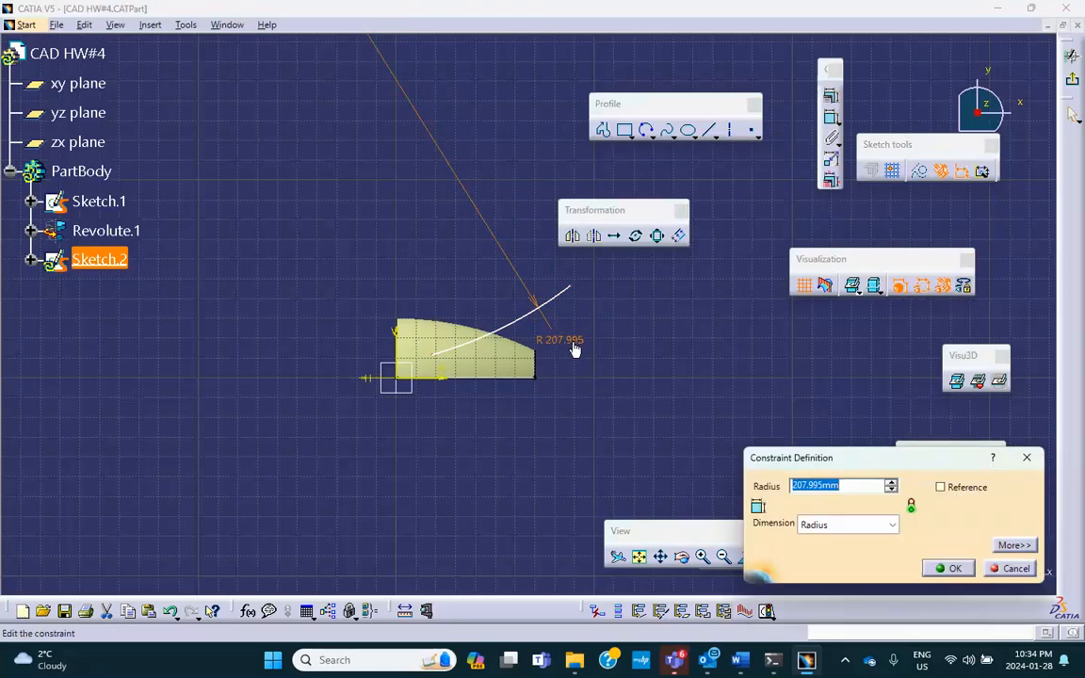
pyautogui.write('90')
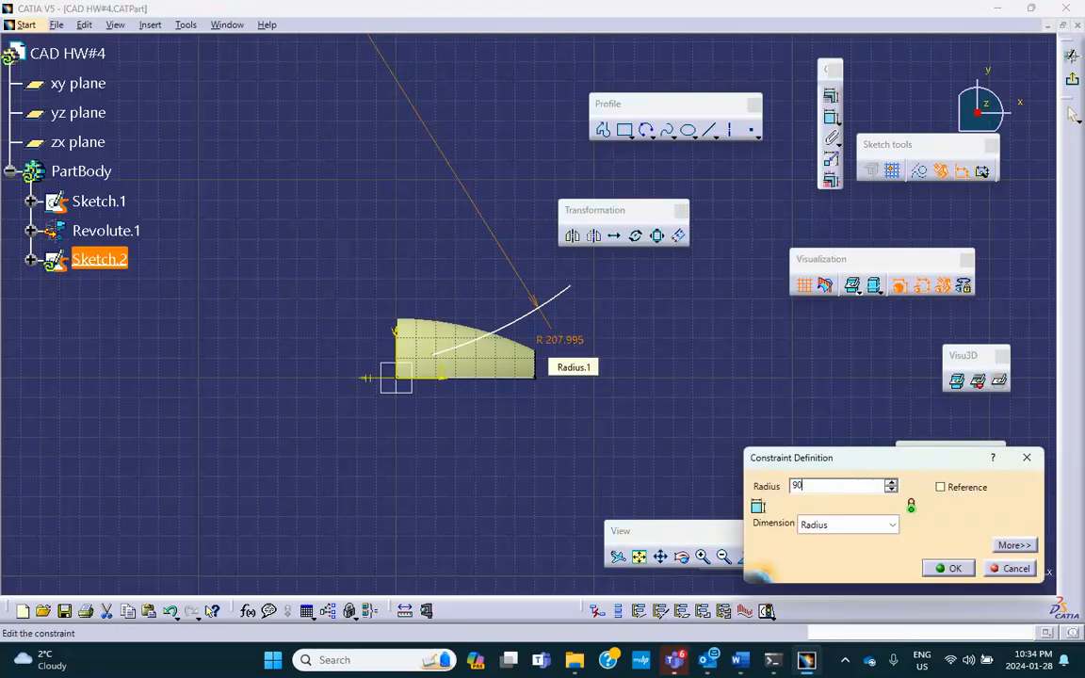
pyautogui.press('Return')
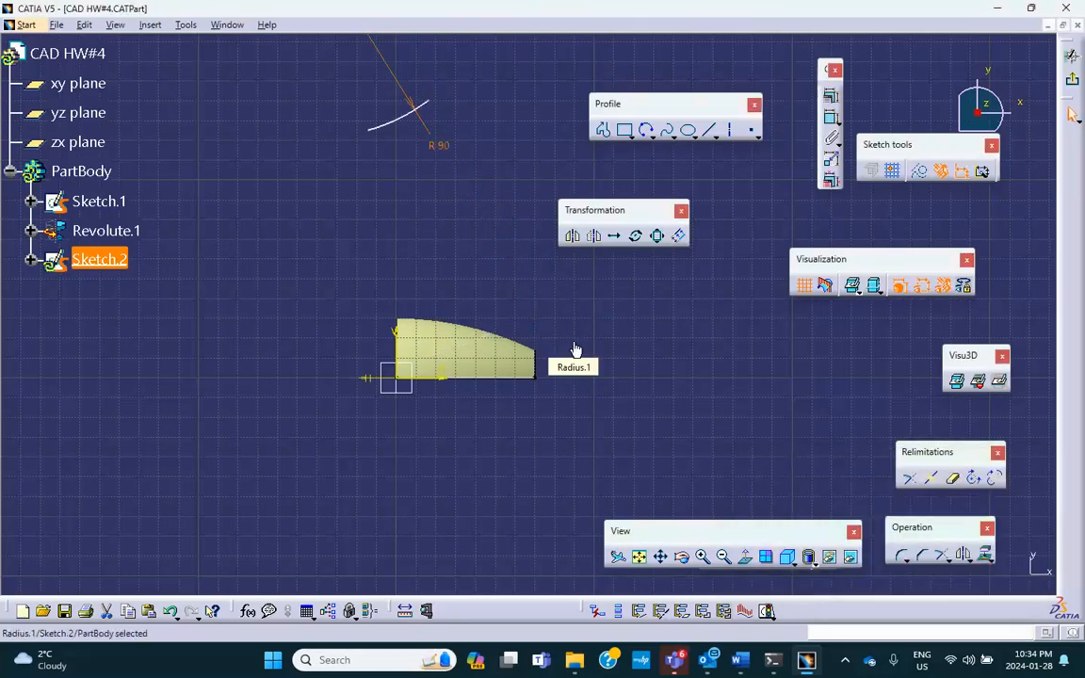
# Step: Consult Fig.2 in Word, and dimension the arc's upper endpoint 80 mm above the H axis in CATIA
pyautogui.click(741, 663)
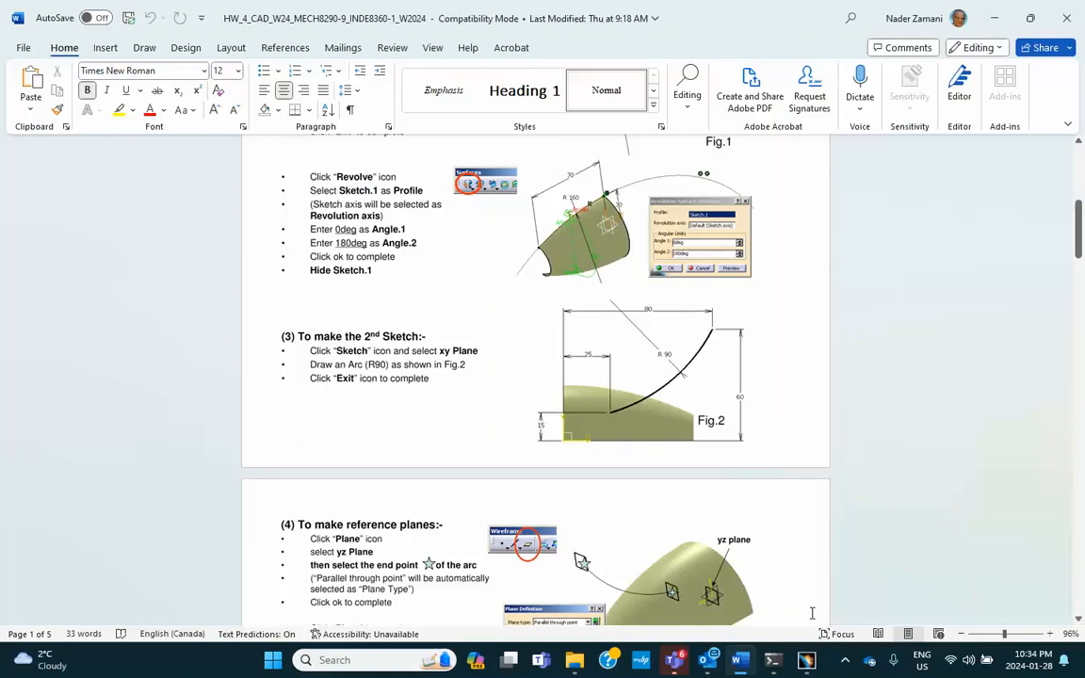
pyautogui.moveTo(744, 667)
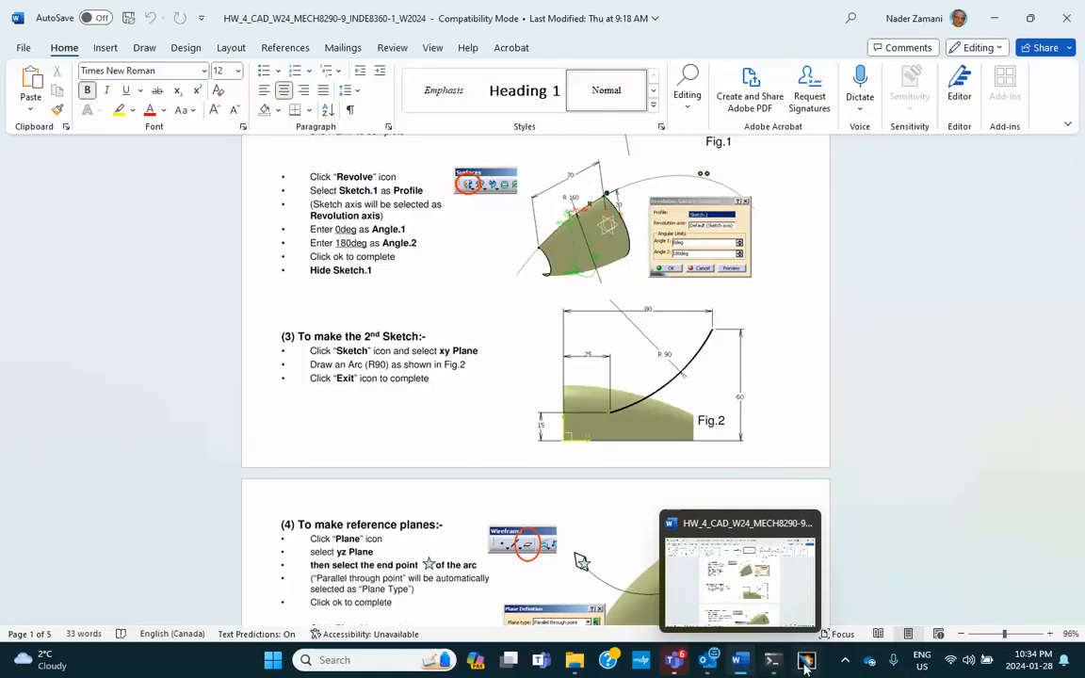
pyautogui.click(743, 665)
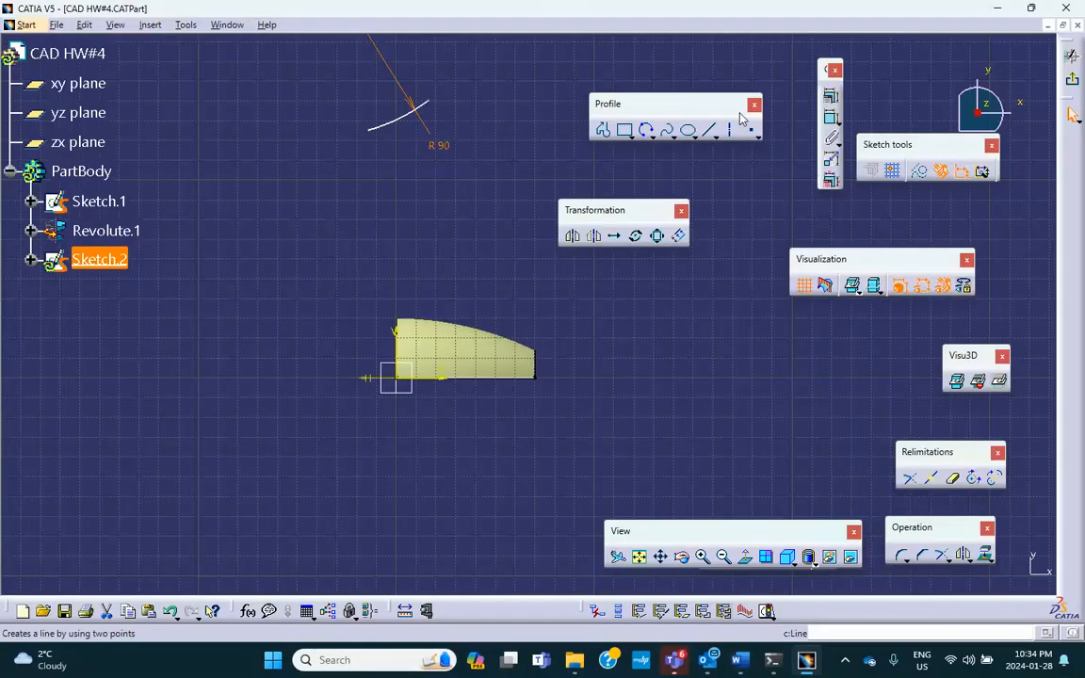
pyautogui.click(828, 119)
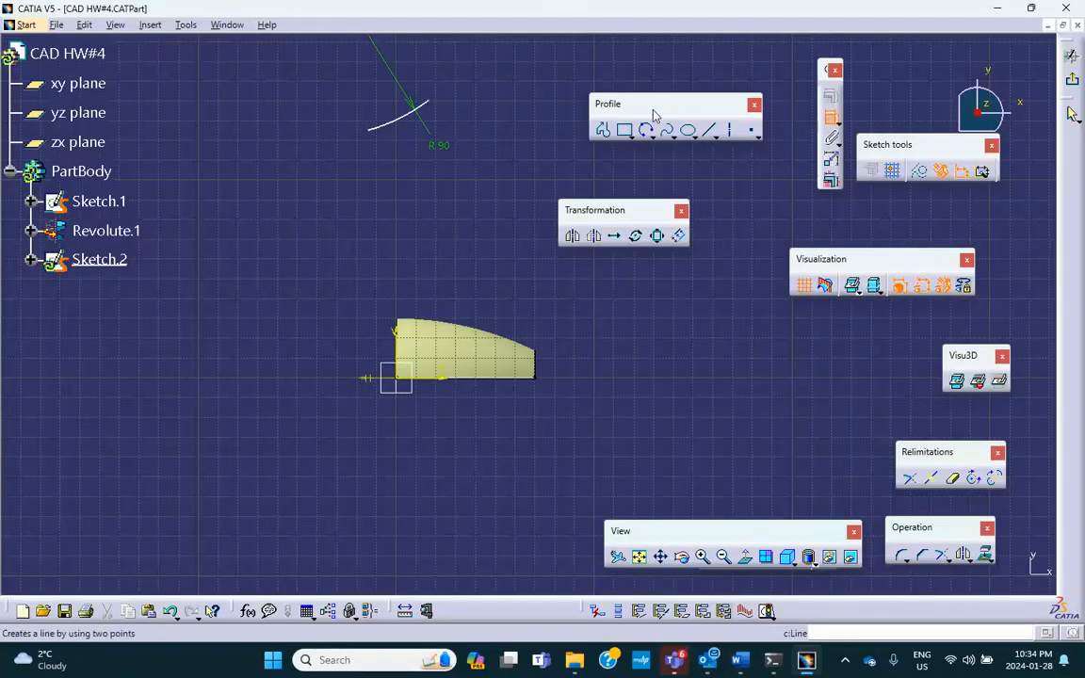
pyautogui.click(440, 107)
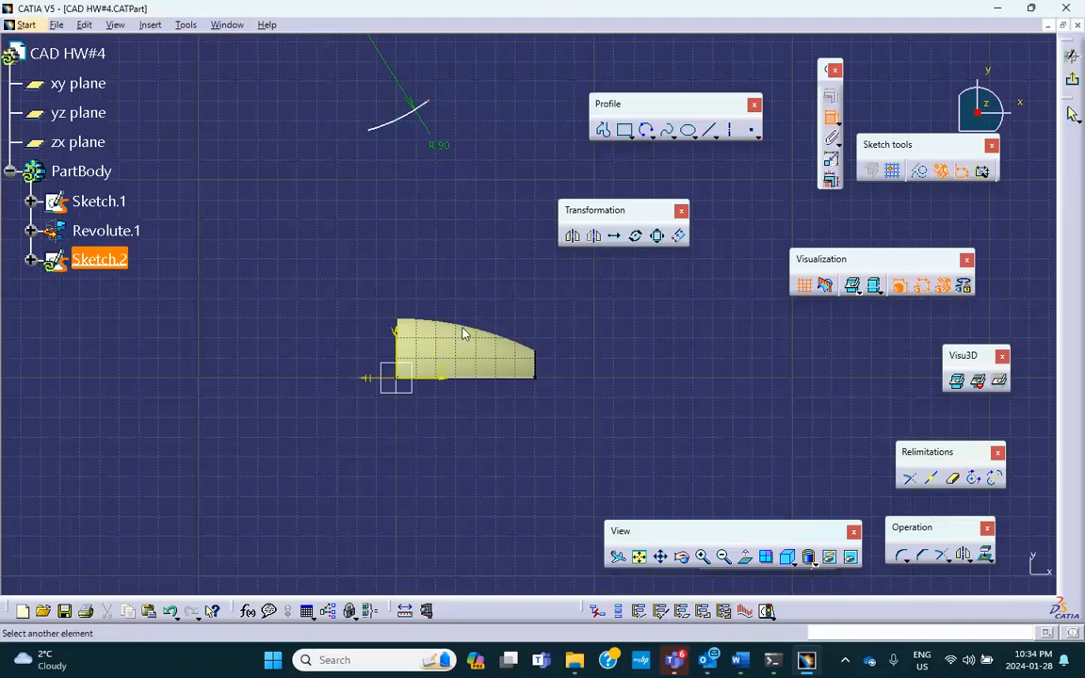
pyautogui.click(439, 376)
pyautogui.click(502, 273)
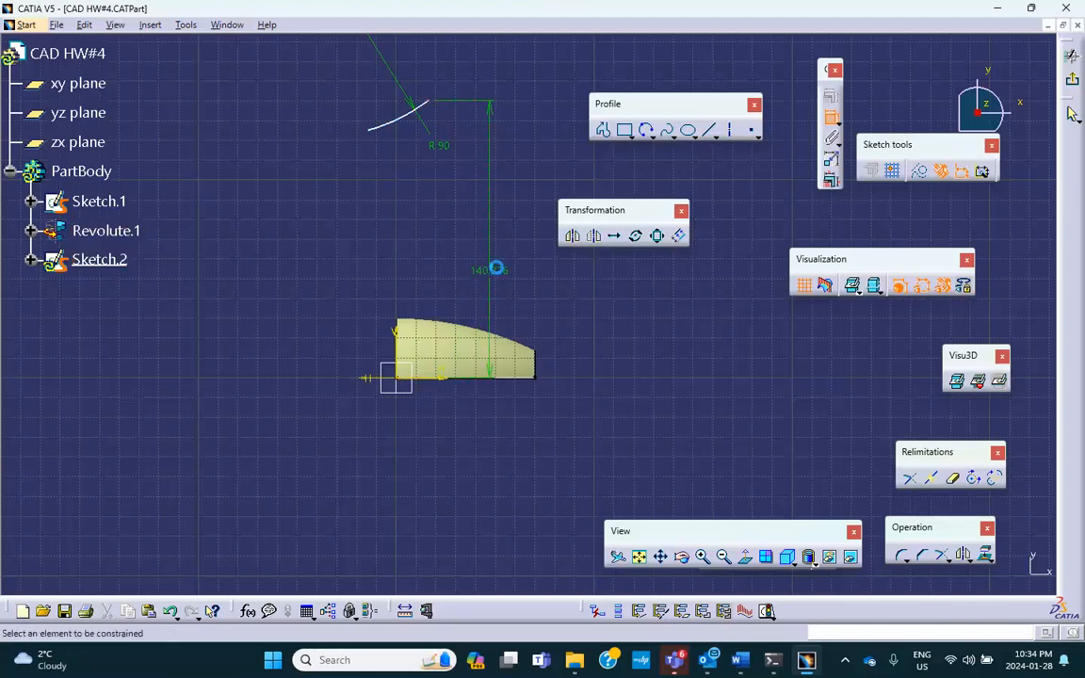
pyautogui.doubleClick(506, 272)
pyautogui.write('8')
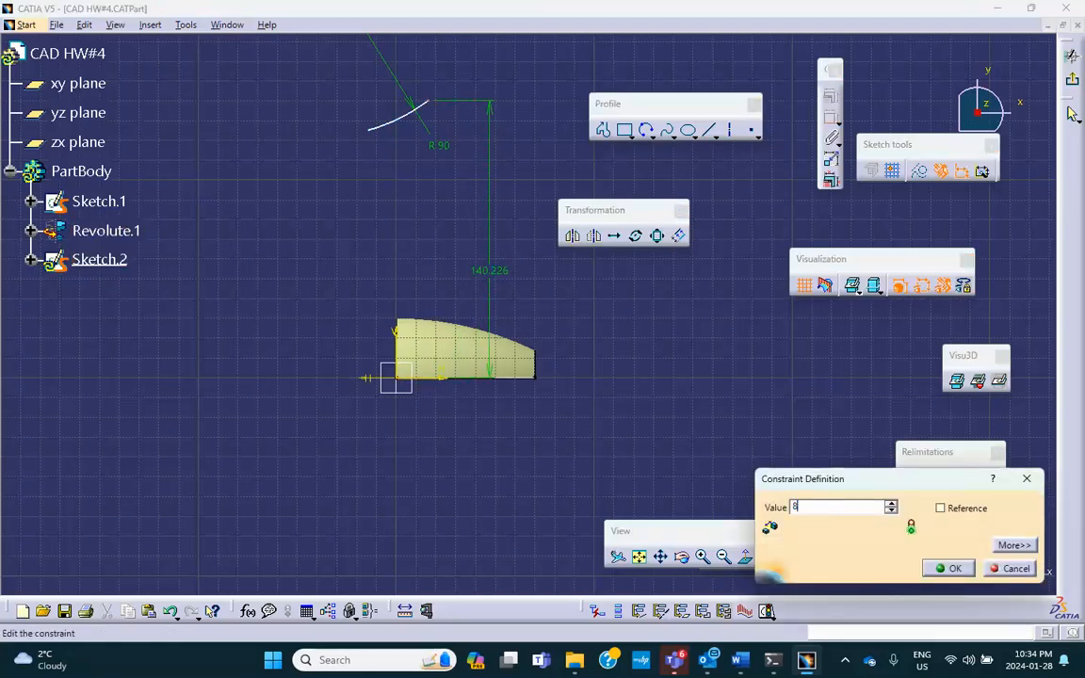
pyautogui.write('0mm')
pyautogui.press('Return')
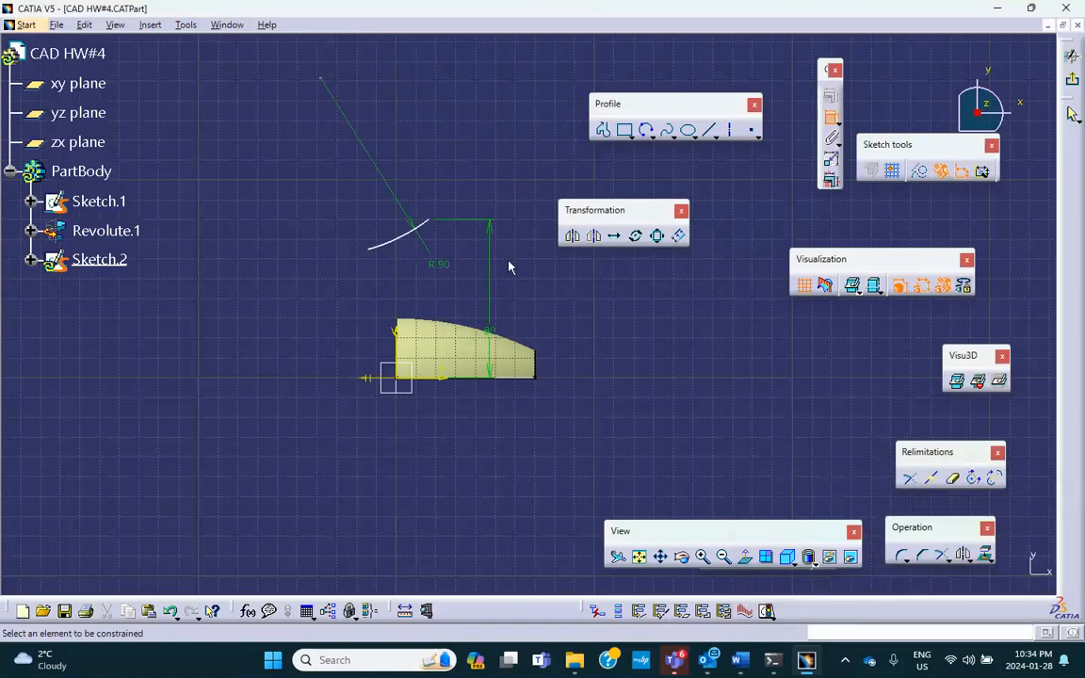
# Step: Dimension the arc's upper endpoint horizontally from the V axis and set the distance to 60 mm
pyautogui.click(425, 221)
pyautogui.click(393, 354)
pyautogui.click(421, 290)
pyautogui.doubleClick(421, 286)
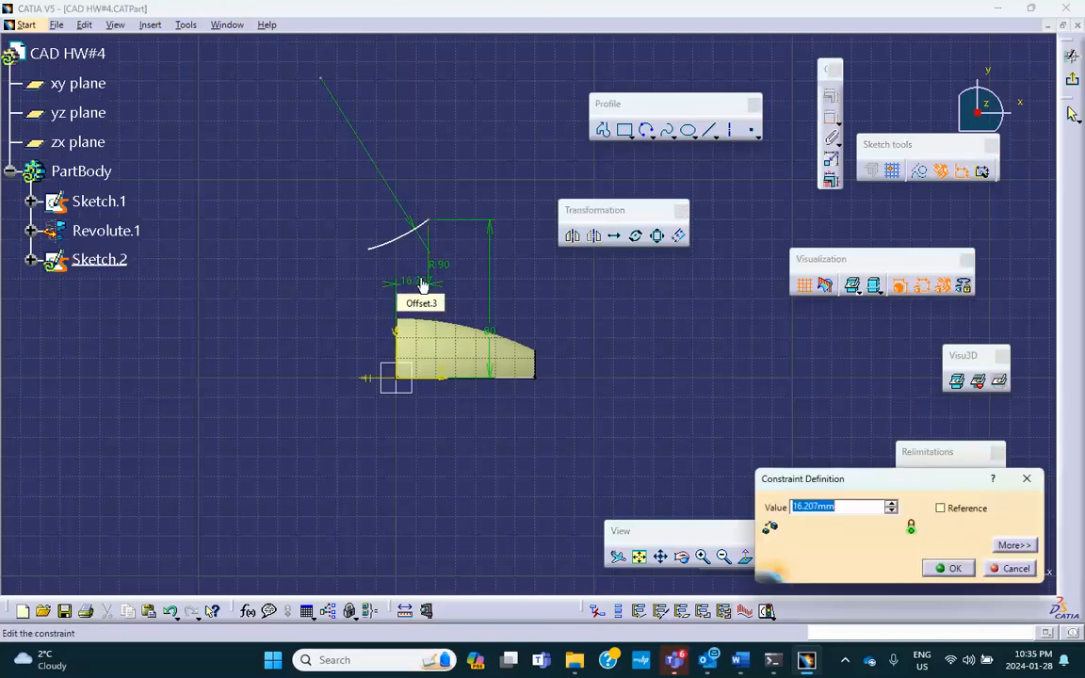
pyautogui.write('60')
pyautogui.press('Return')
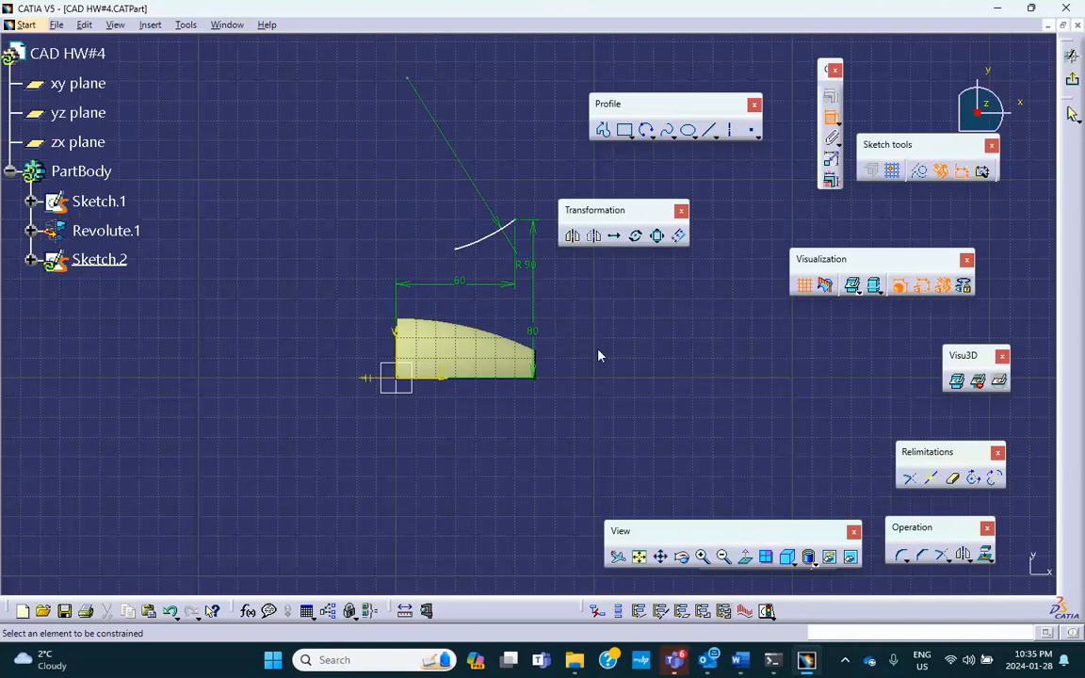
# Step: Check Fig.2 in Word, and dimension the arc's lower endpoint 15 mm above the H axis in CATIA
pyautogui.click(741, 662)
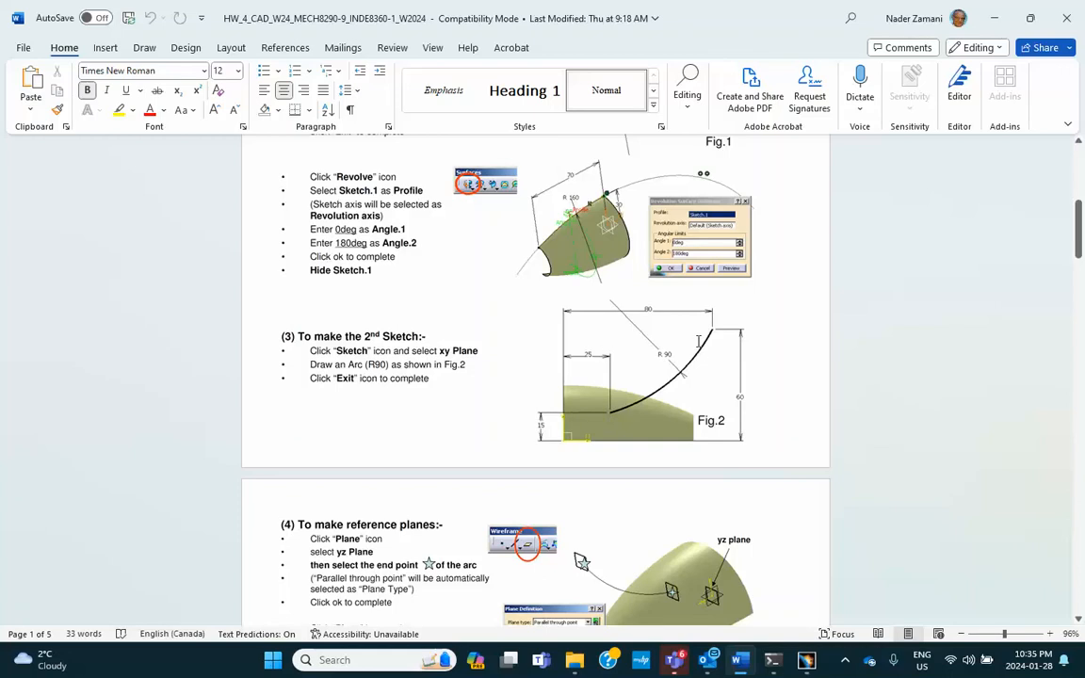
pyautogui.click(742, 658)
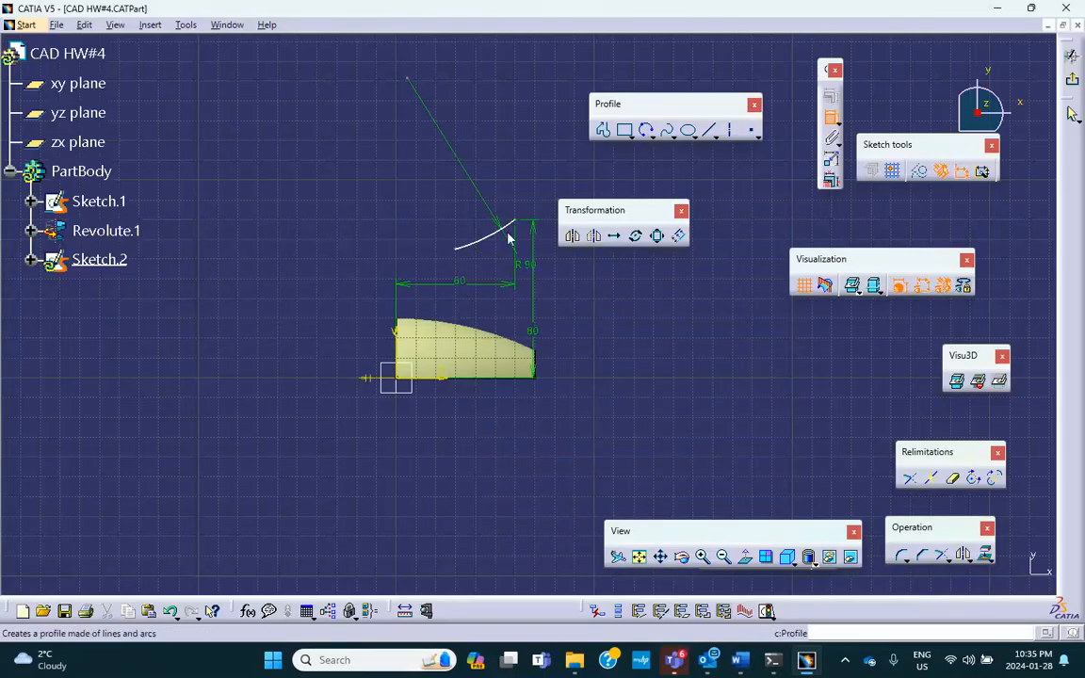
pyautogui.click(443, 385)
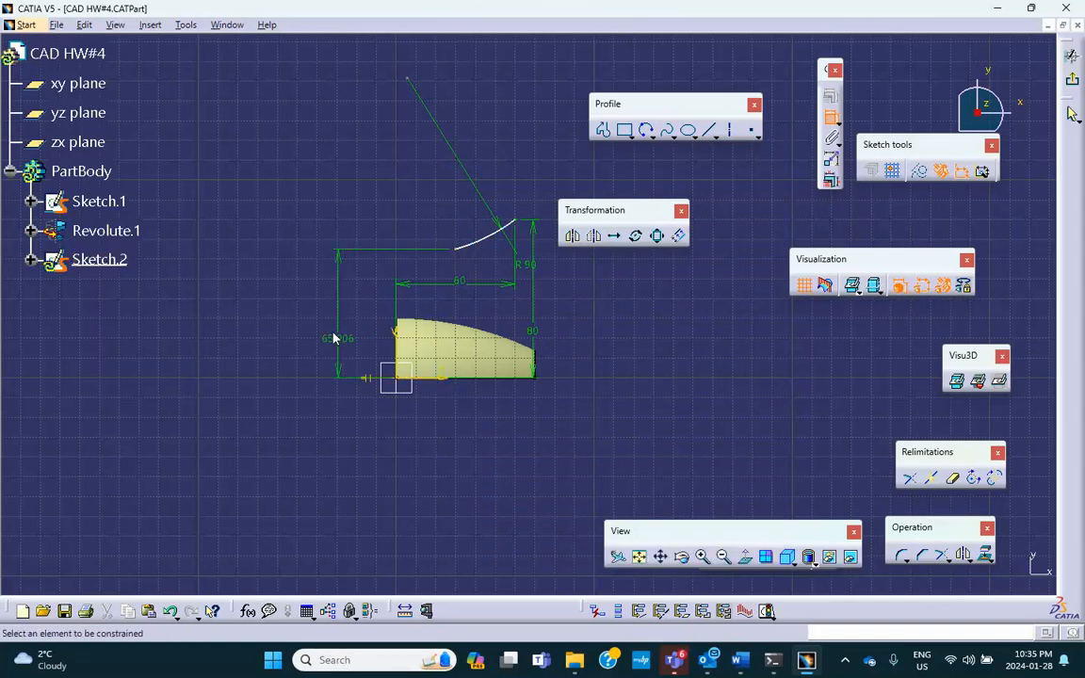
pyautogui.doubleClick(334, 347)
pyautogui.write('15')
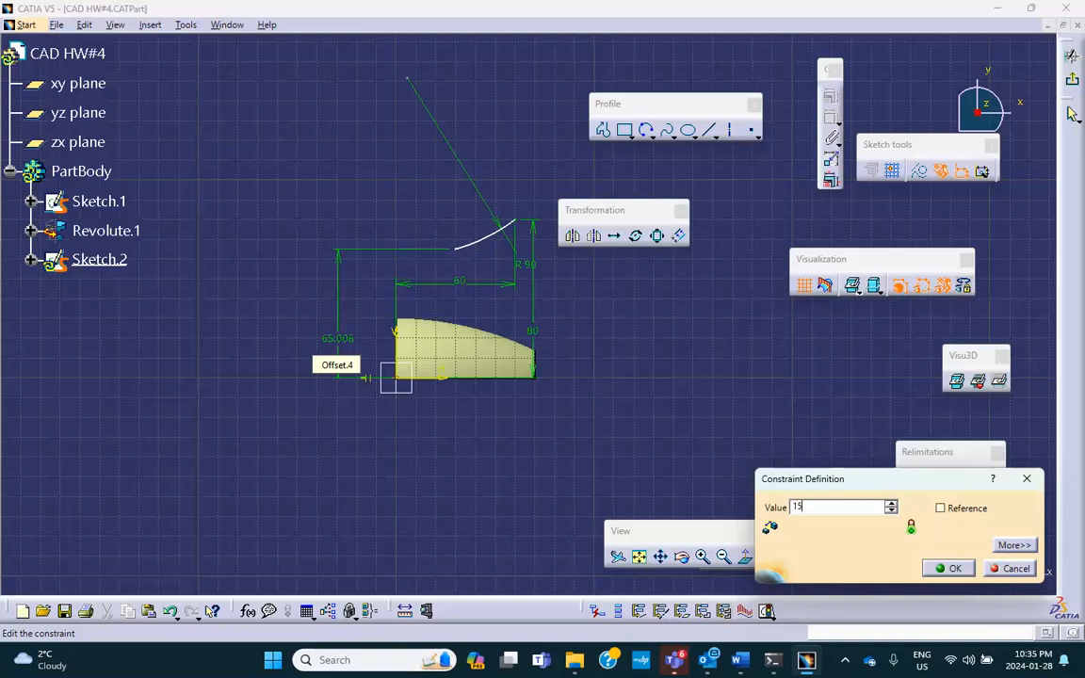
pyautogui.press('Return')
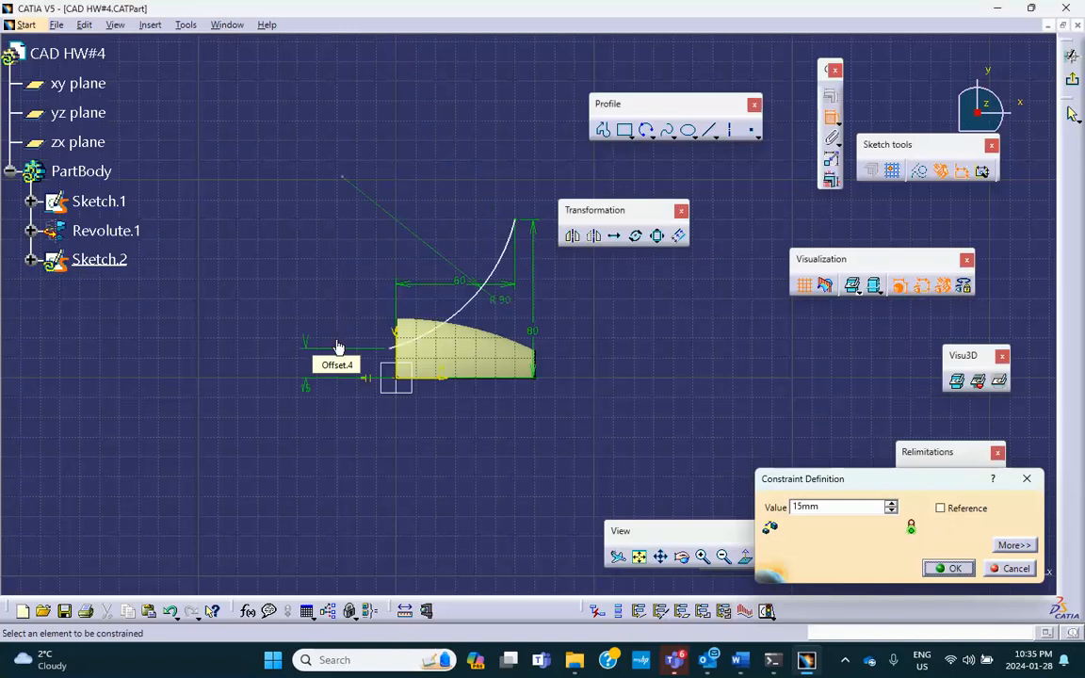
# Step: Move the arc's lower endpoint across the V axis into the surface outline, about 9 mm from the axis
pyautogui.click(402, 352)
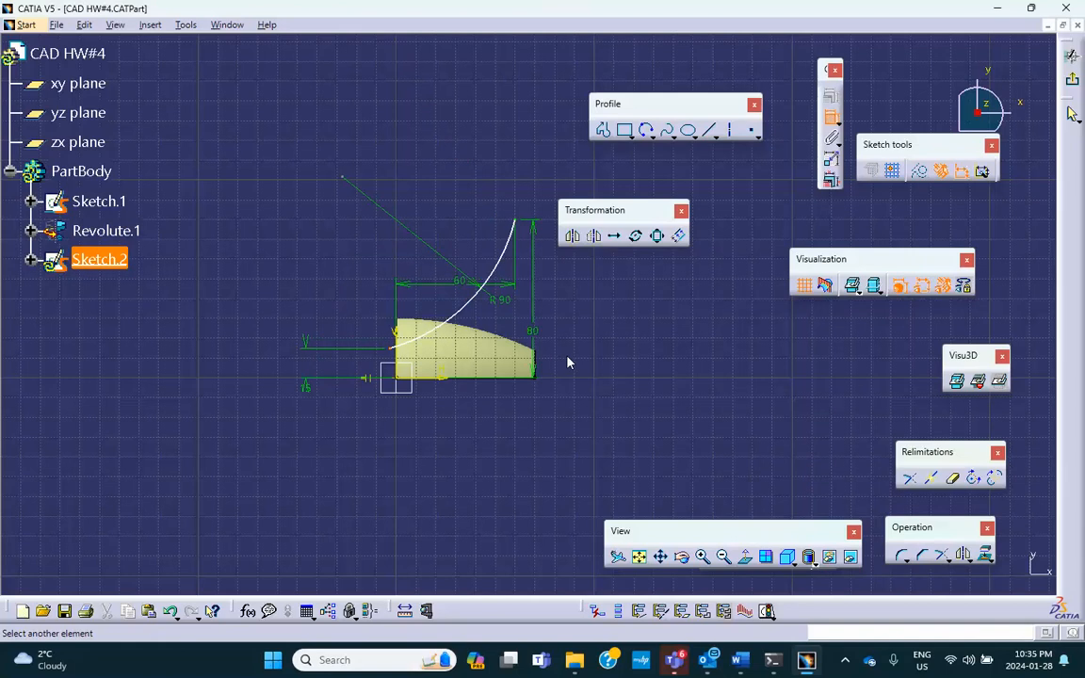
pyautogui.press('Escape')
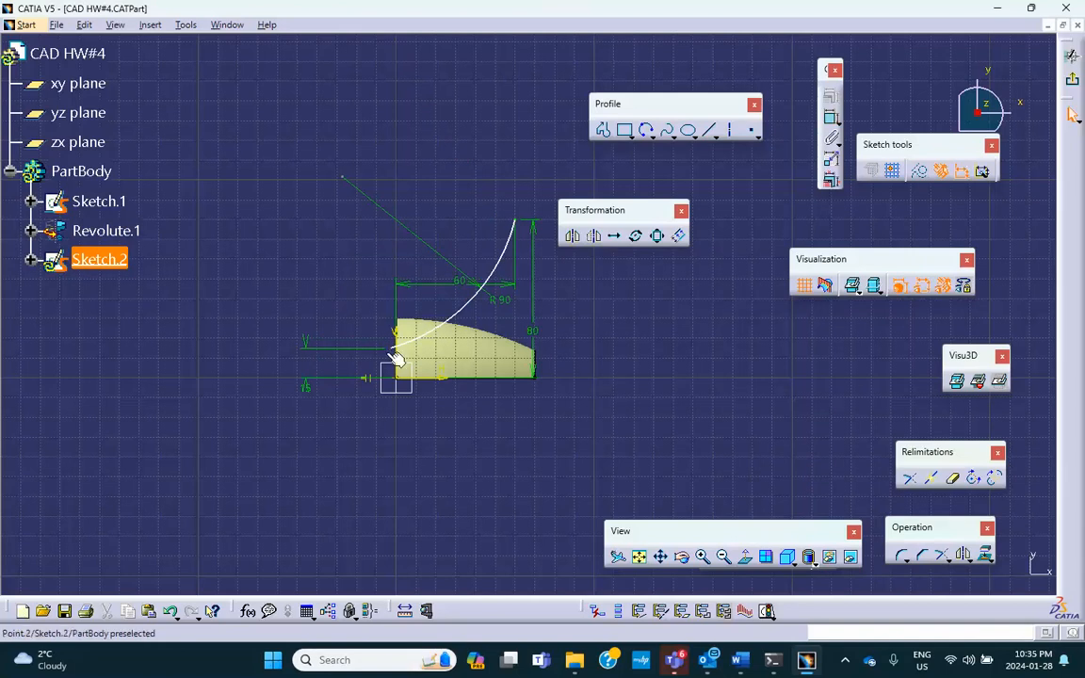
pyautogui.moveTo(388, 351); pyautogui.dragTo(414, 349)
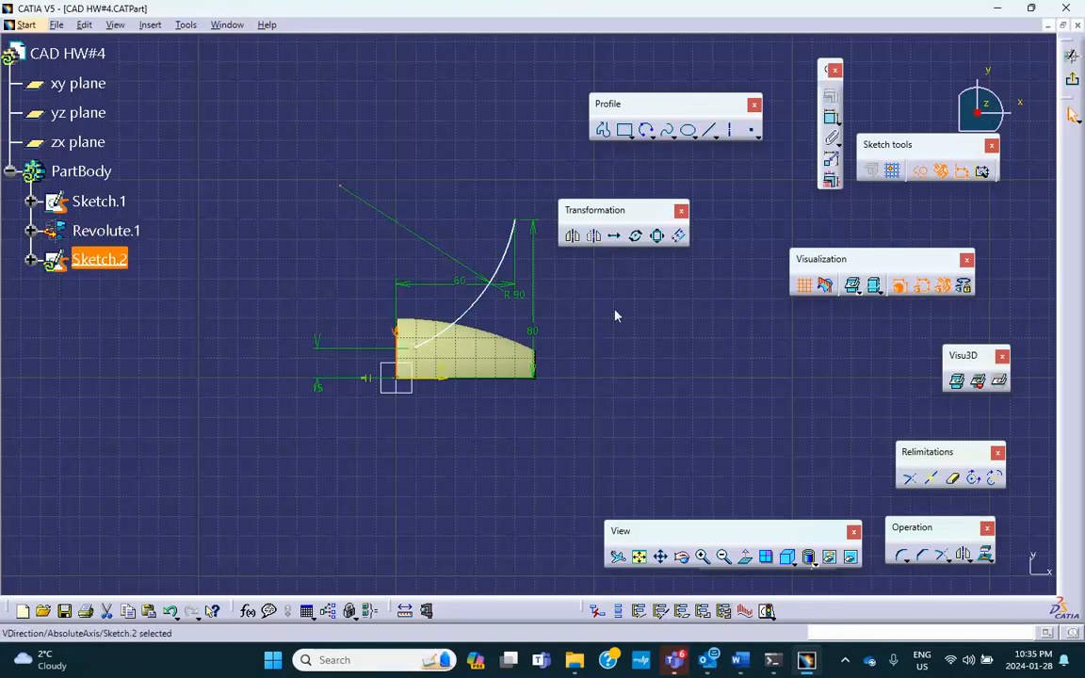
# Step: Dimension the arc's lower endpoint horizontally from the V axis and set the distance to 25 mm
pyautogui.click(830, 117)
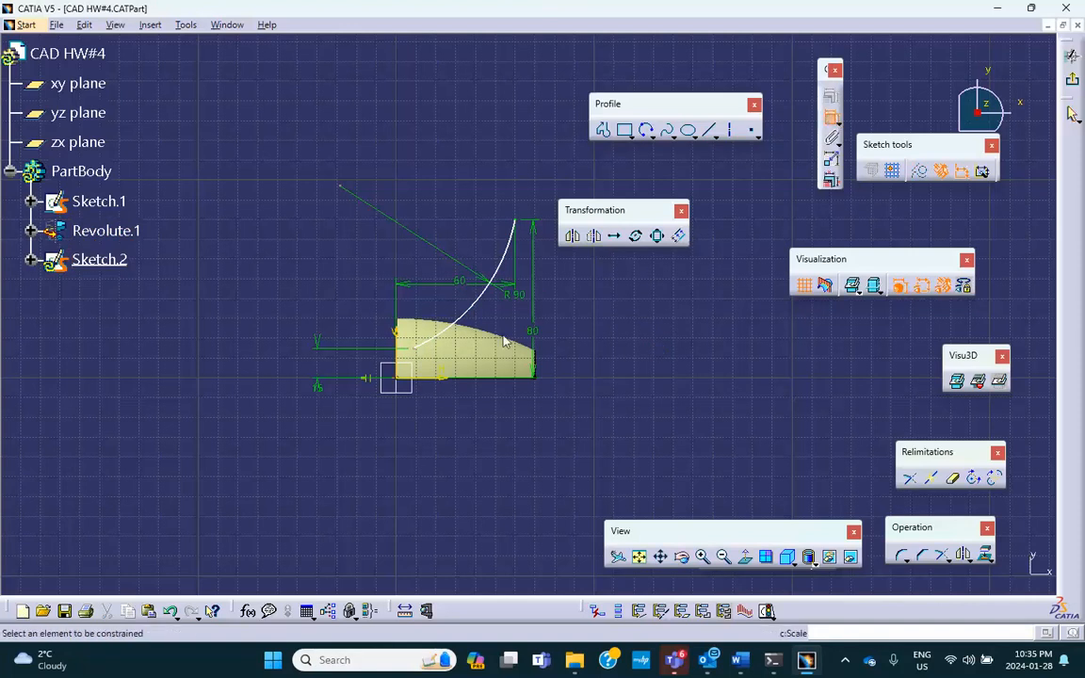
pyautogui.click(406, 347)
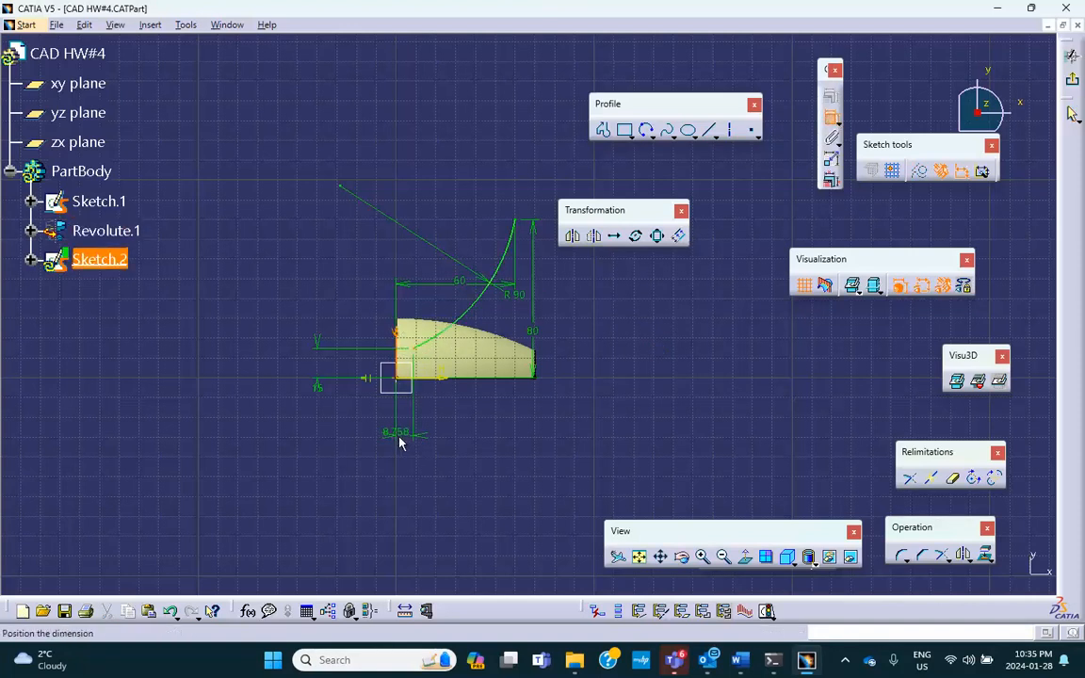
pyautogui.doubleClick(407, 433)
pyautogui.write('25')
pyautogui.click(948, 568)
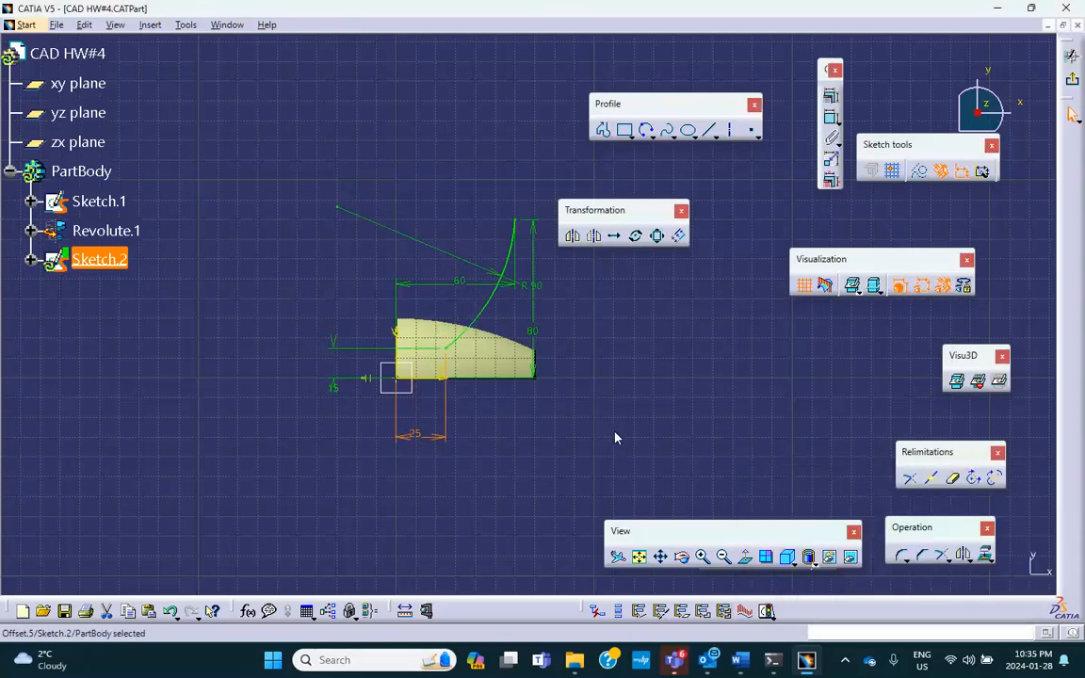
# Step: Compare the sketch with Fig.2 in Word, and reposition the R90 radius and 15 mm height dimensions in CATIA for legibility
pyautogui.click(739, 659)
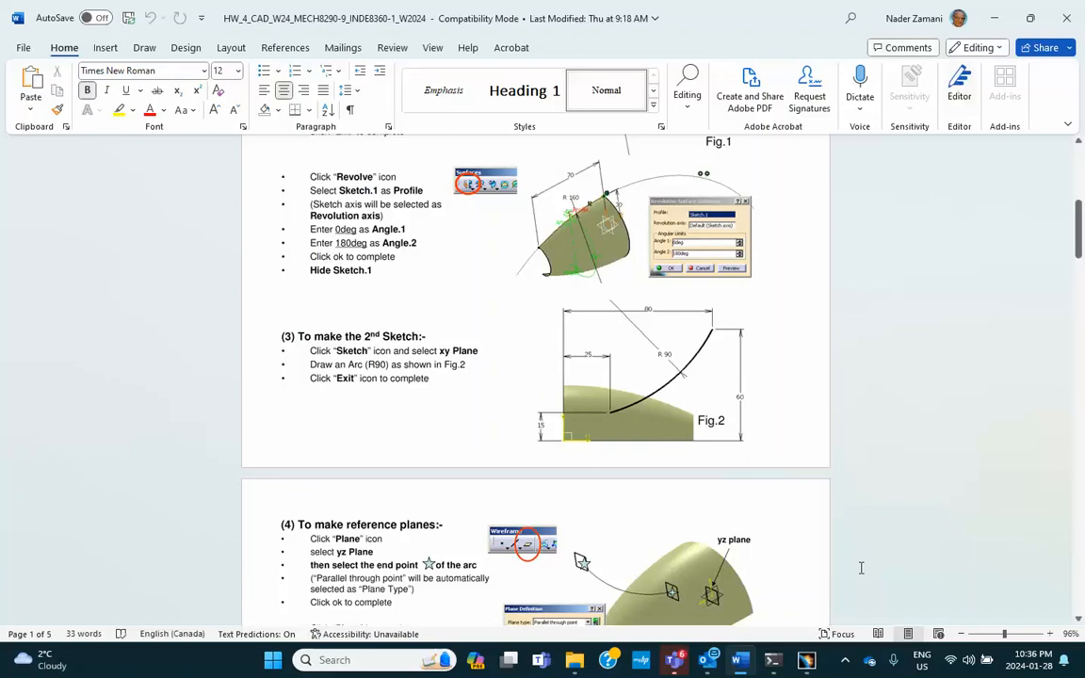
pyautogui.click(743, 660)
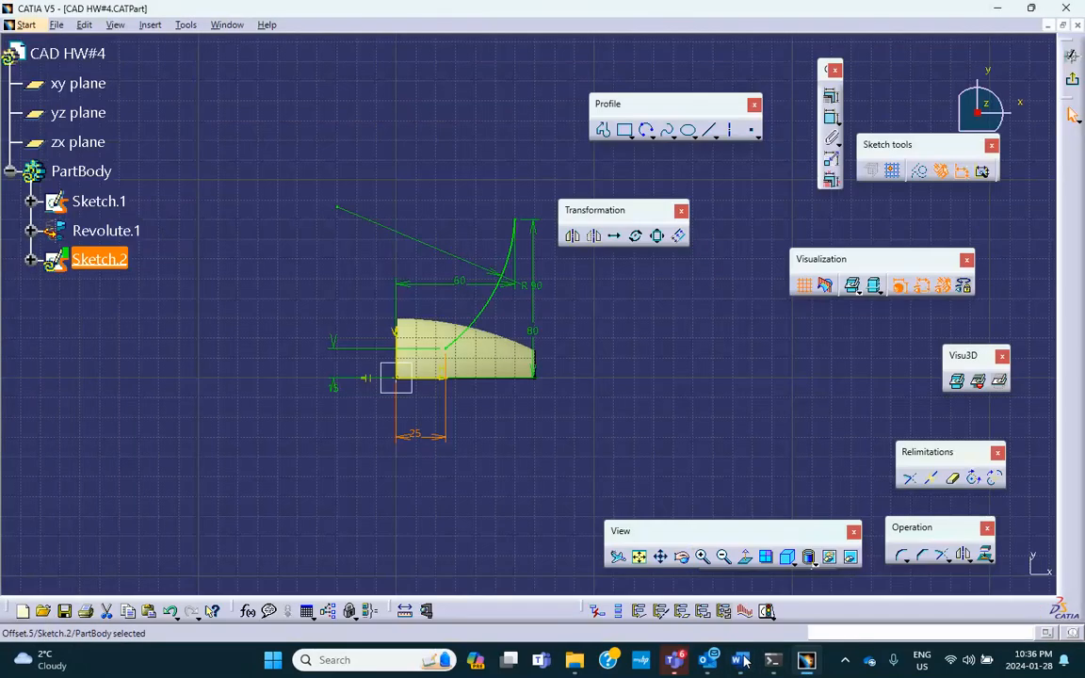
pyautogui.moveTo(503, 279); pyautogui.dragTo(410, 336)
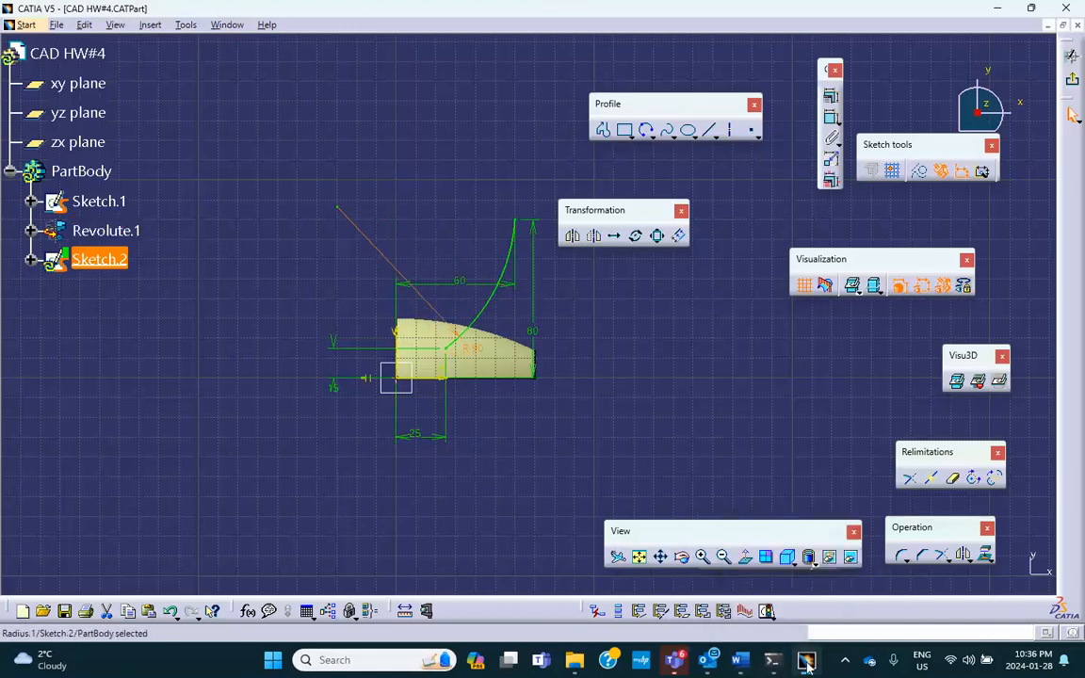
pyautogui.click(740, 660)
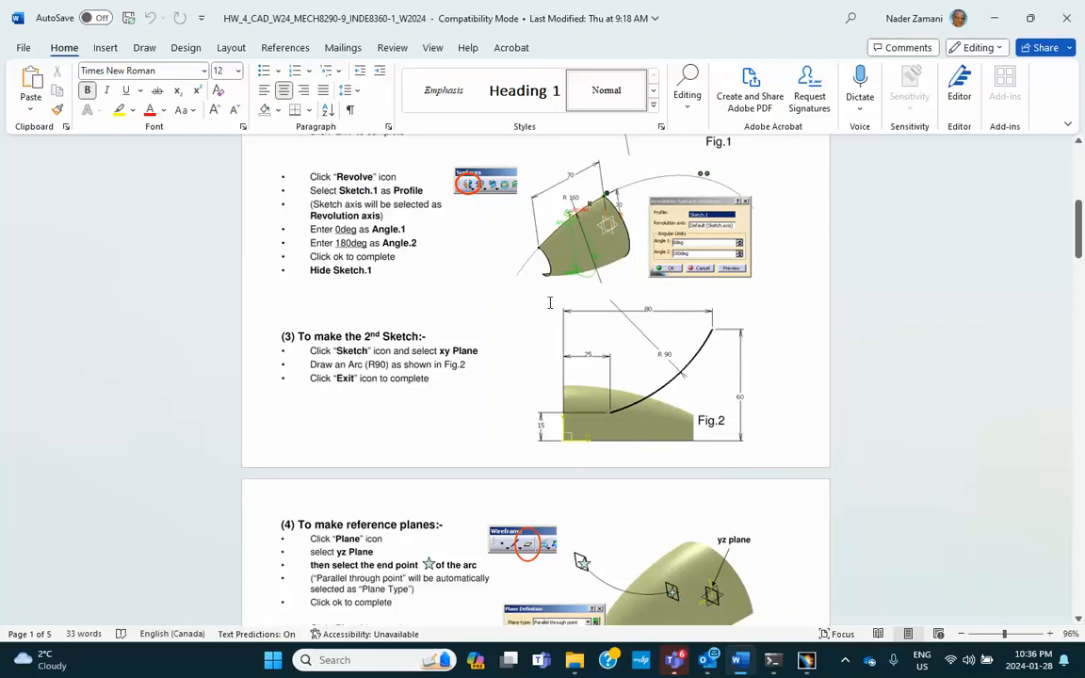
pyautogui.moveTo(710, 671)
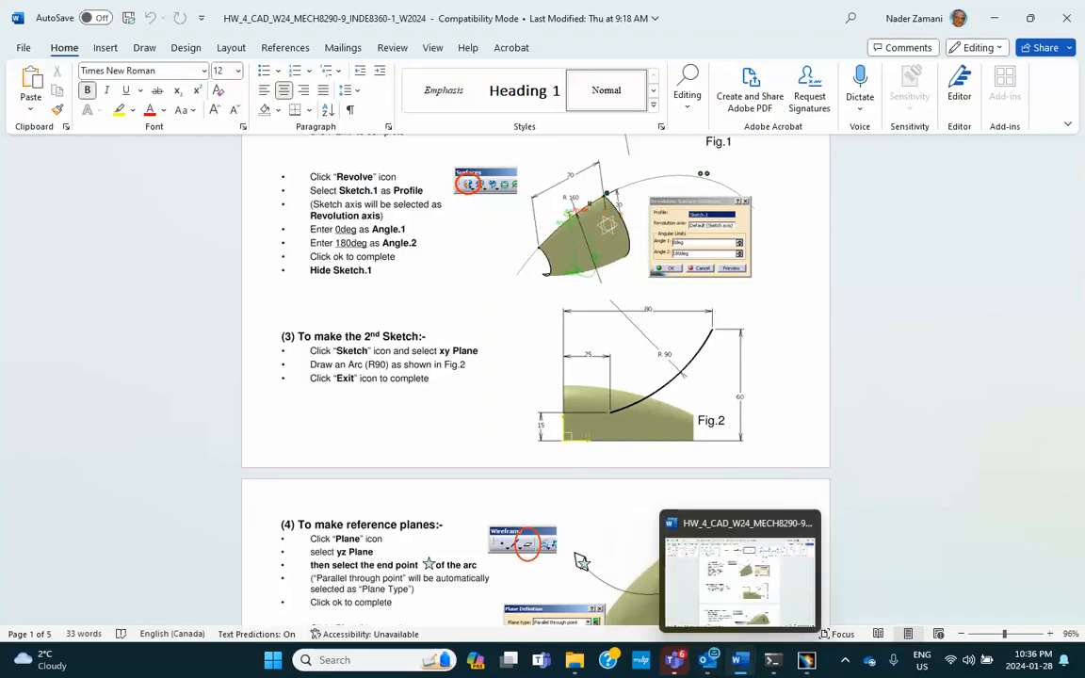
pyautogui.click(805, 660)
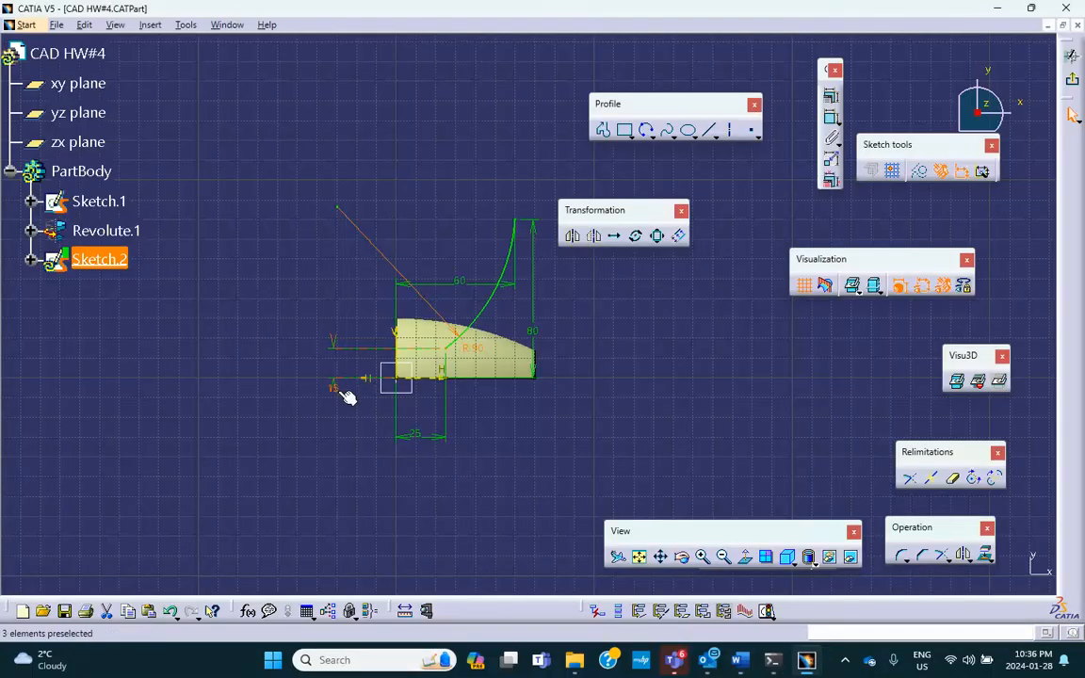
pyautogui.click(329, 364)
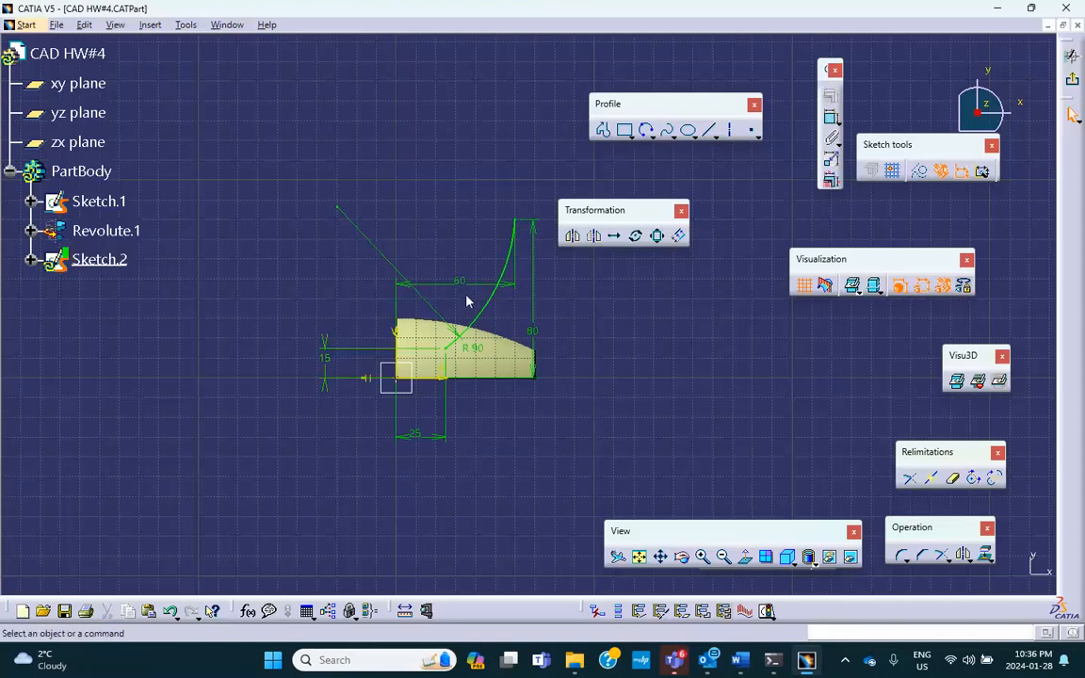
pyautogui.click(741, 660)
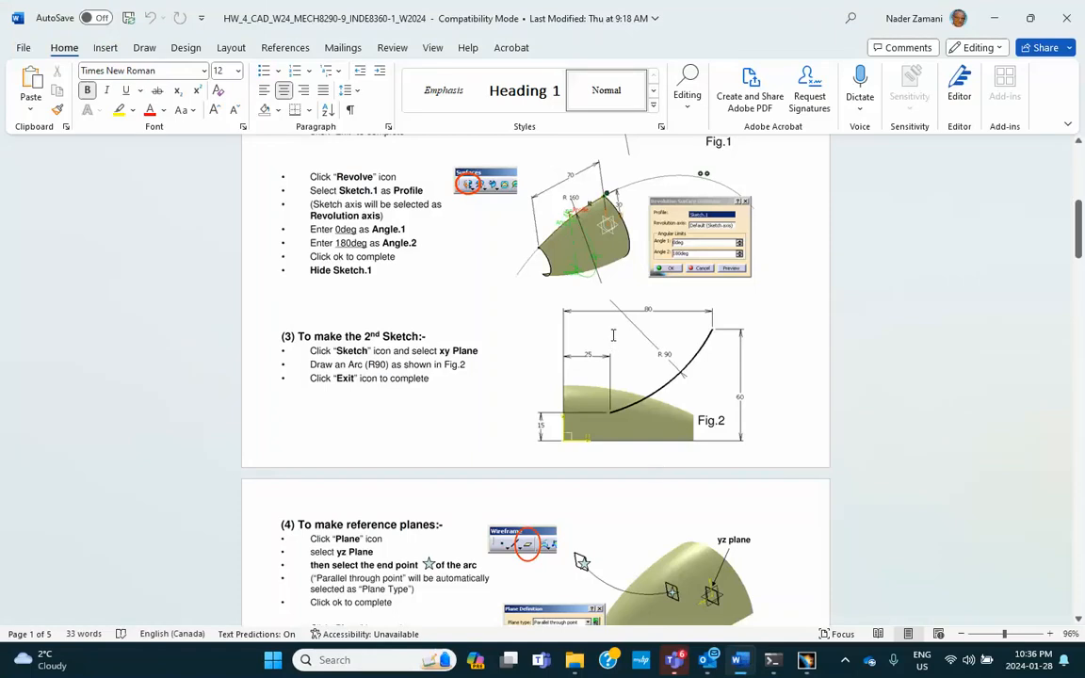
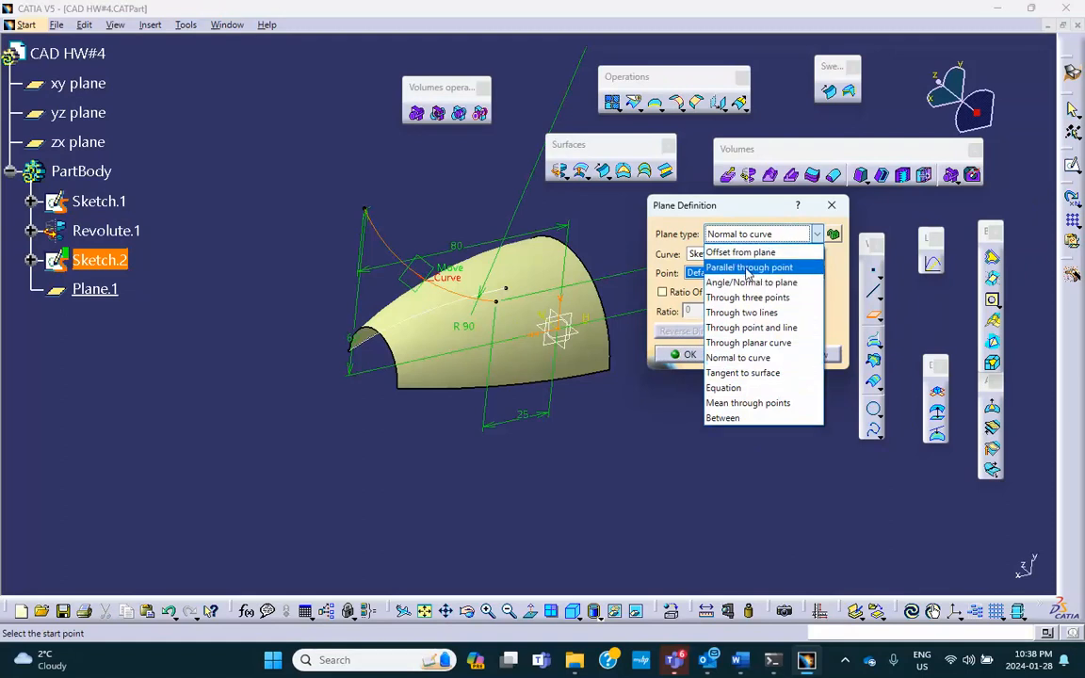
# Step: Create a Parallel through point plane referenced to the yz plane through the R90 arc's upper endpoint, checking the Word instructions
pyautogui.click(749, 267)
pyautogui.moveTo(321, 158); pyautogui.dragTo(248, 229, button='middle')
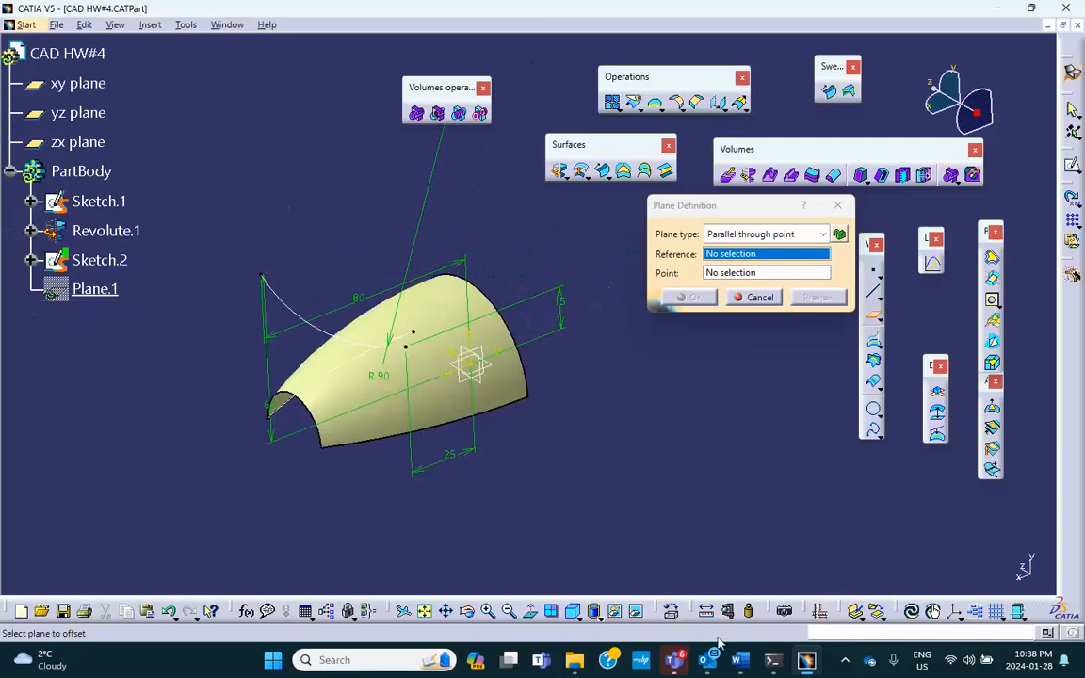
pyautogui.hotkey('alt', 'Tab')
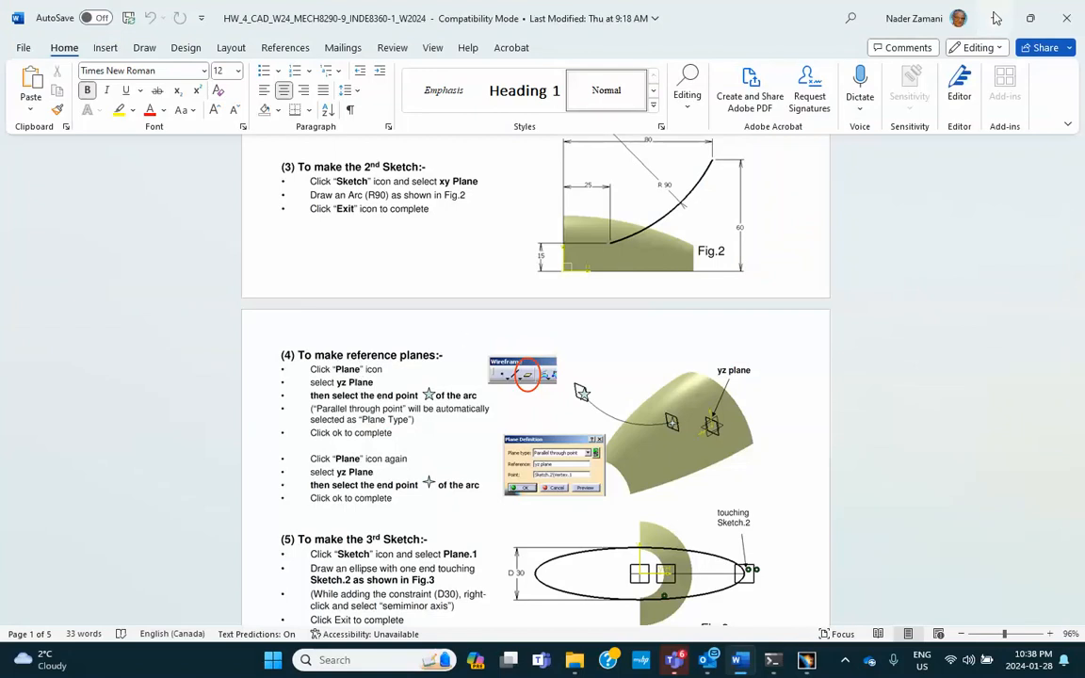
pyautogui.hotkey('alt', 'Tab')
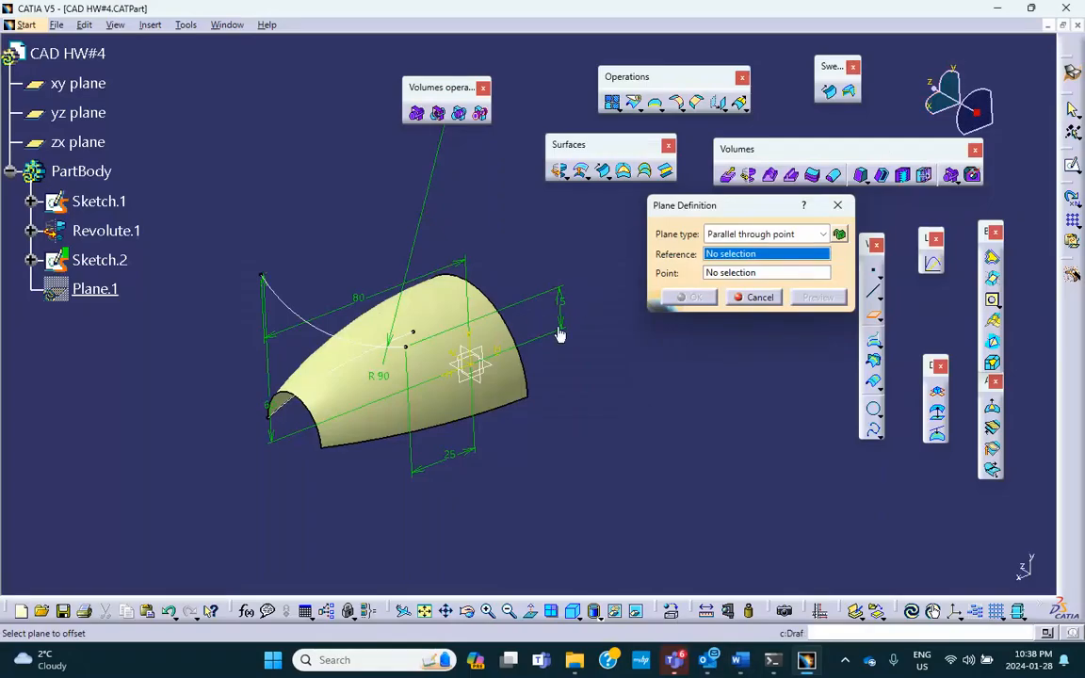
pyautogui.click(83, 112)
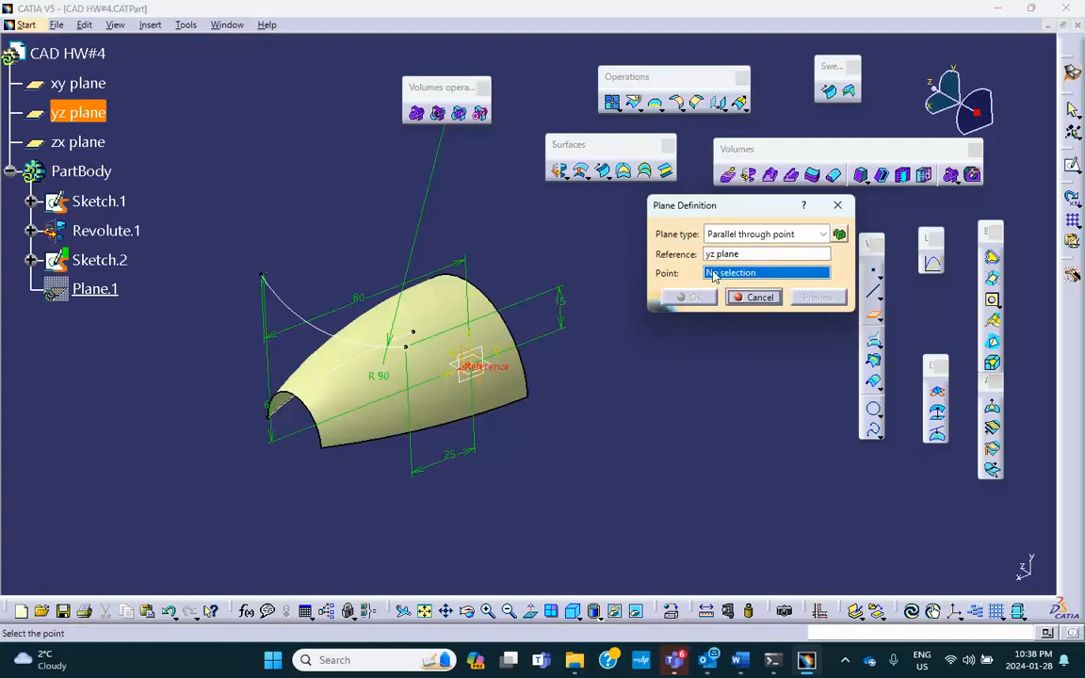
pyautogui.click(266, 277)
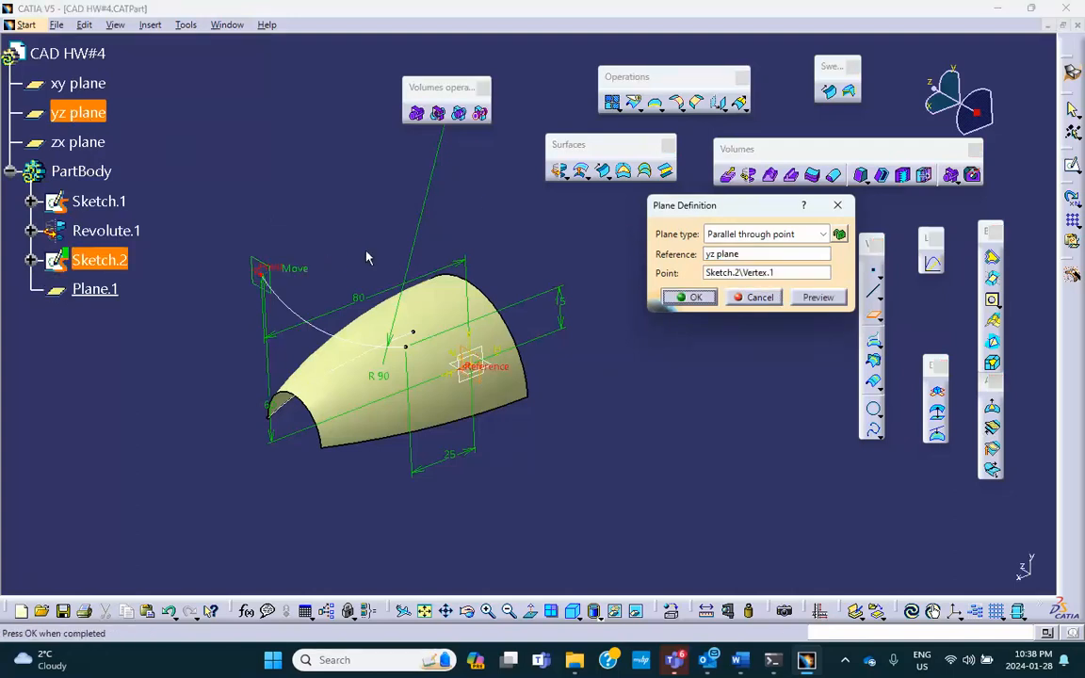
pyautogui.click(694, 298)
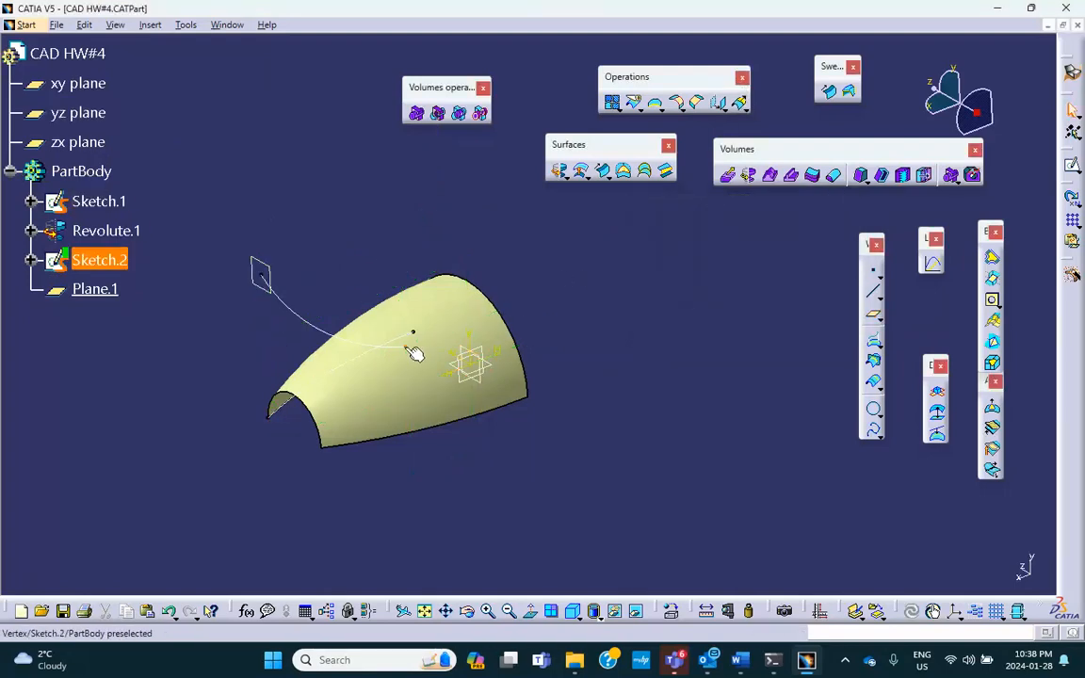
# Step: Create a second plane parallel to the yz plane through the R90 arc's lower endpoint
pyautogui.moveTo(559, 314)
pyautogui.mouseDown(button='middle')
pyautogui.moveTo(547, 325)
pyautogui.moveTo(504, 314)
pyautogui.moveTo(560, 236)
pyautogui.mouseUp(button='middle')
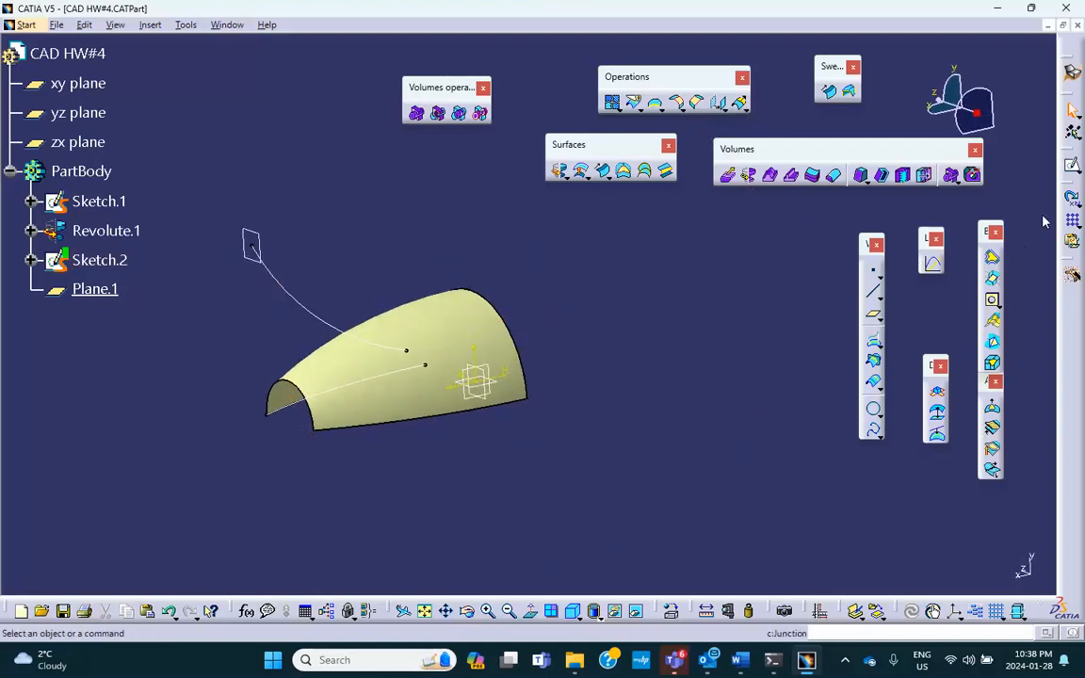
pyautogui.click(873, 315)
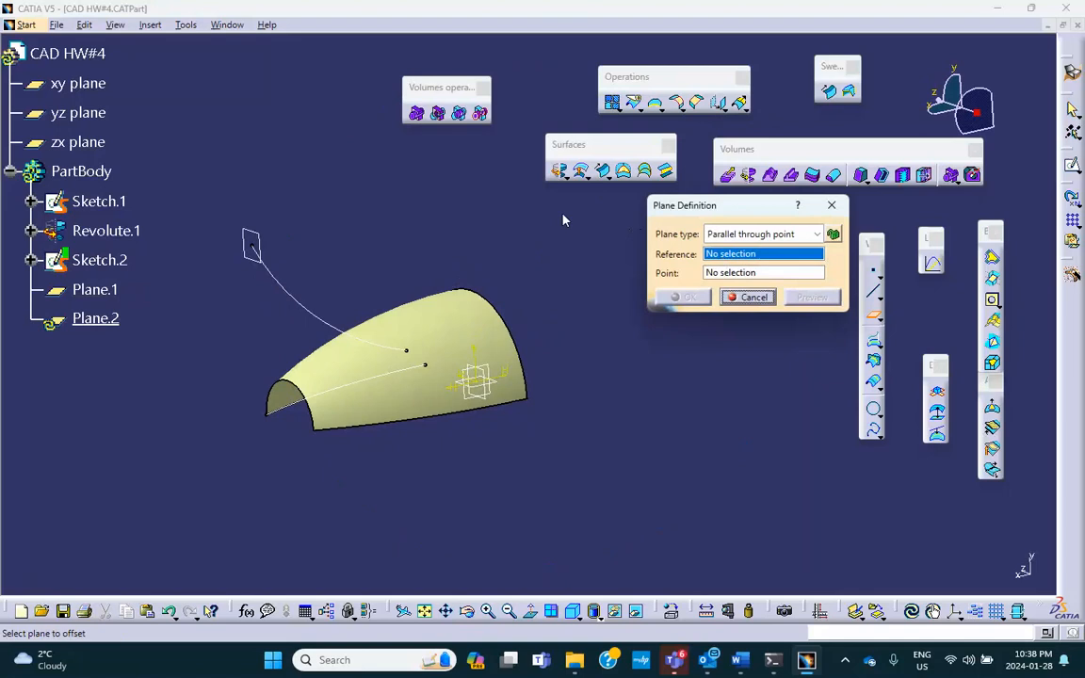
pyautogui.click(78, 112)
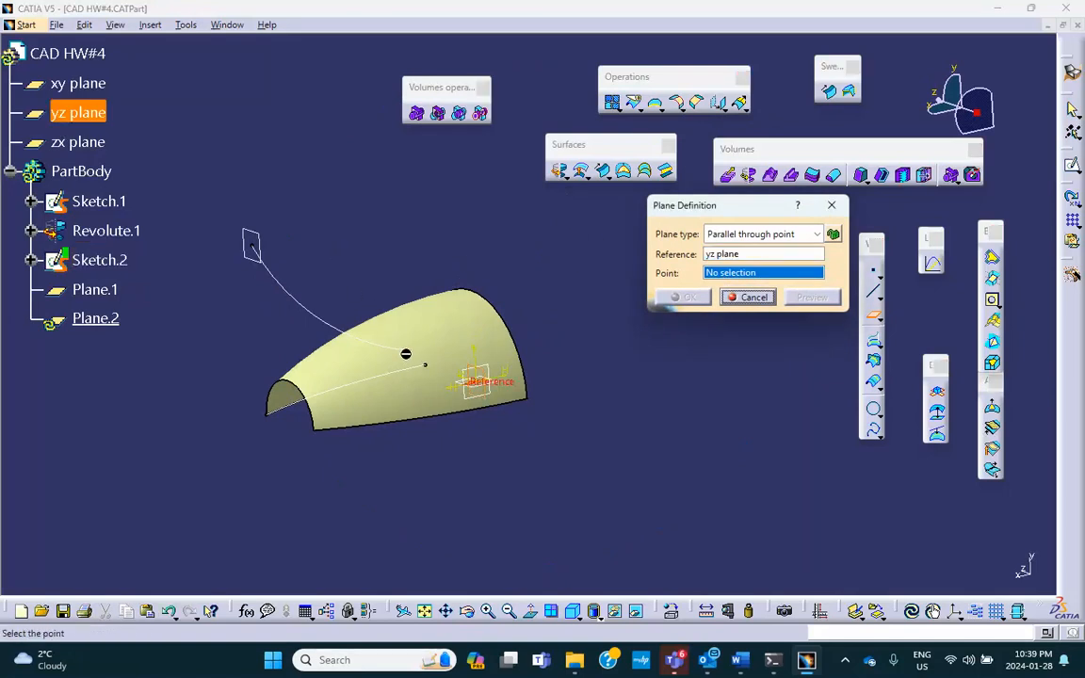
pyautogui.click(406, 350)
pyautogui.click(693, 298)
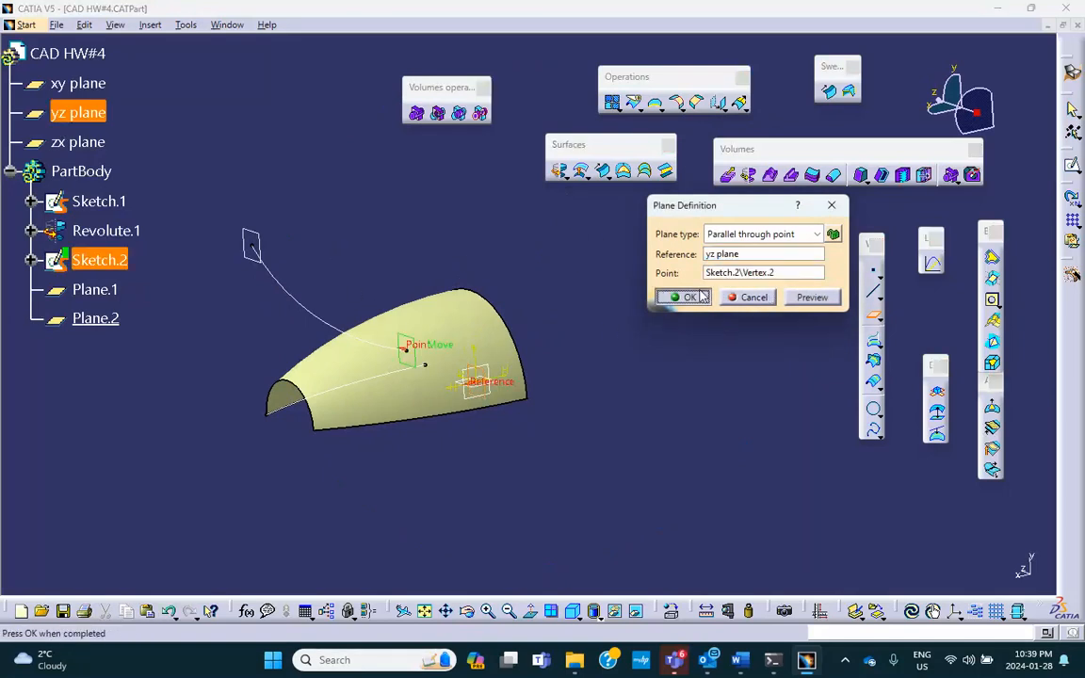
# Step: Read the 3rd sketch instructions in Word, and start a sketch on Plane.1 in CATIA
pyautogui.click(740, 660)
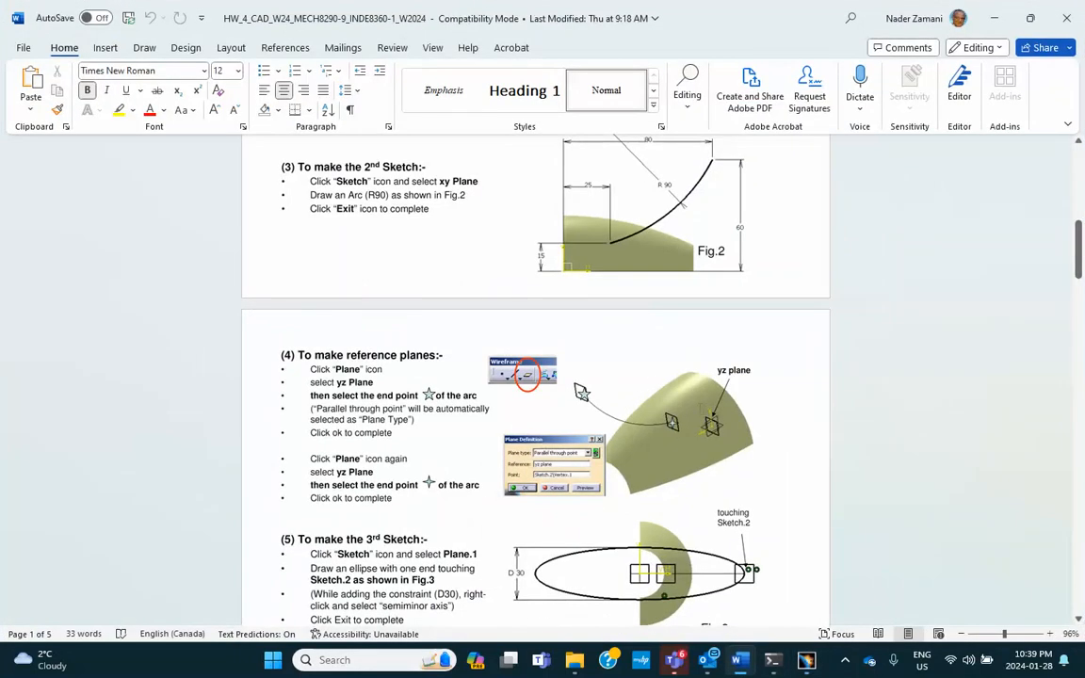
pyautogui.scroll(-3, 407, 436)
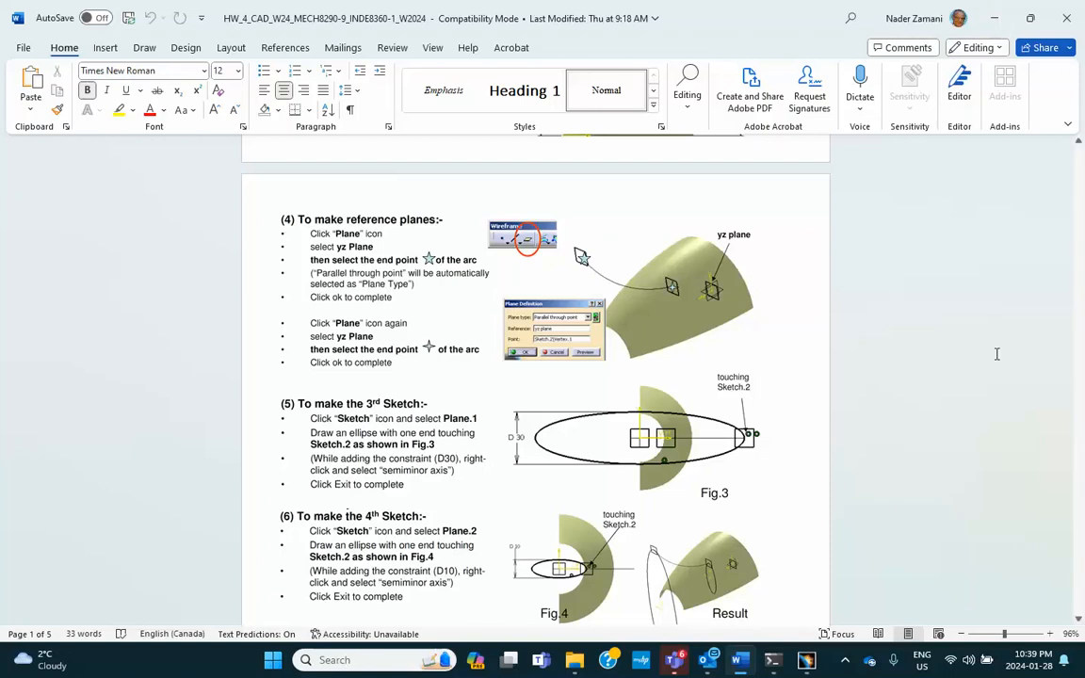
pyautogui.click(997, 18)
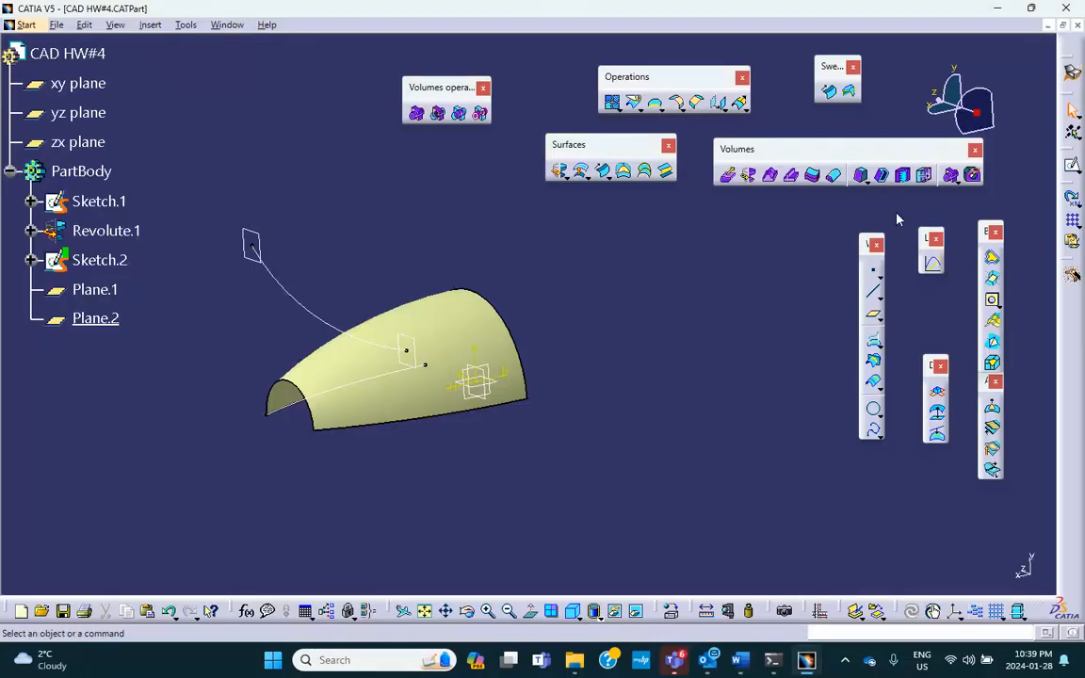
pyautogui.click(1073, 167)
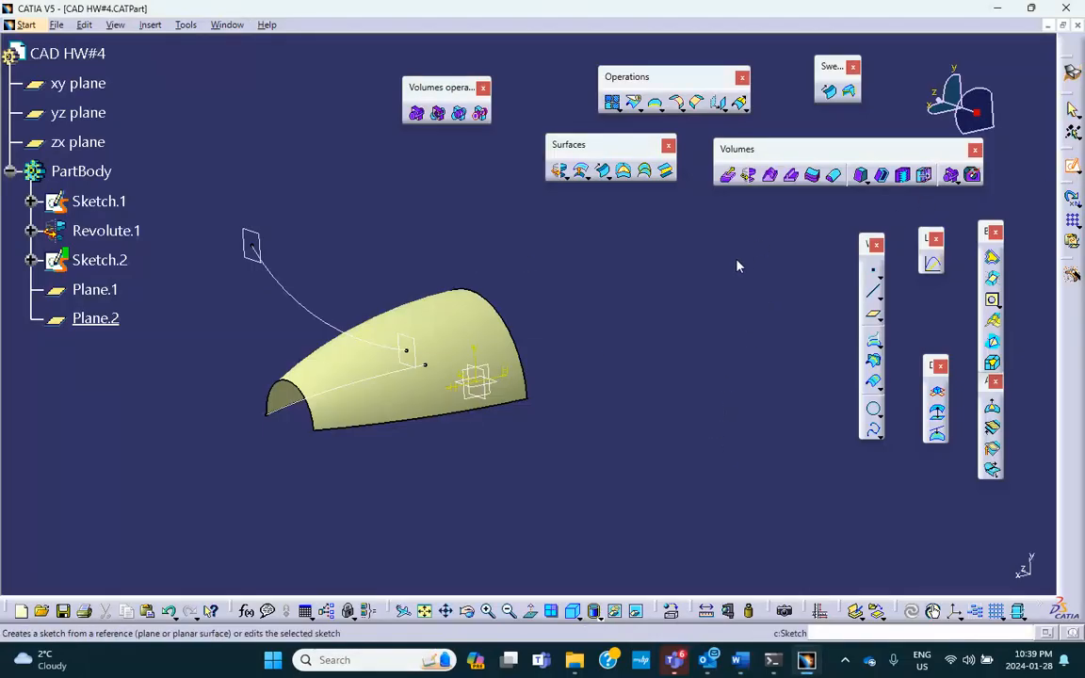
pyautogui.click(110, 298)
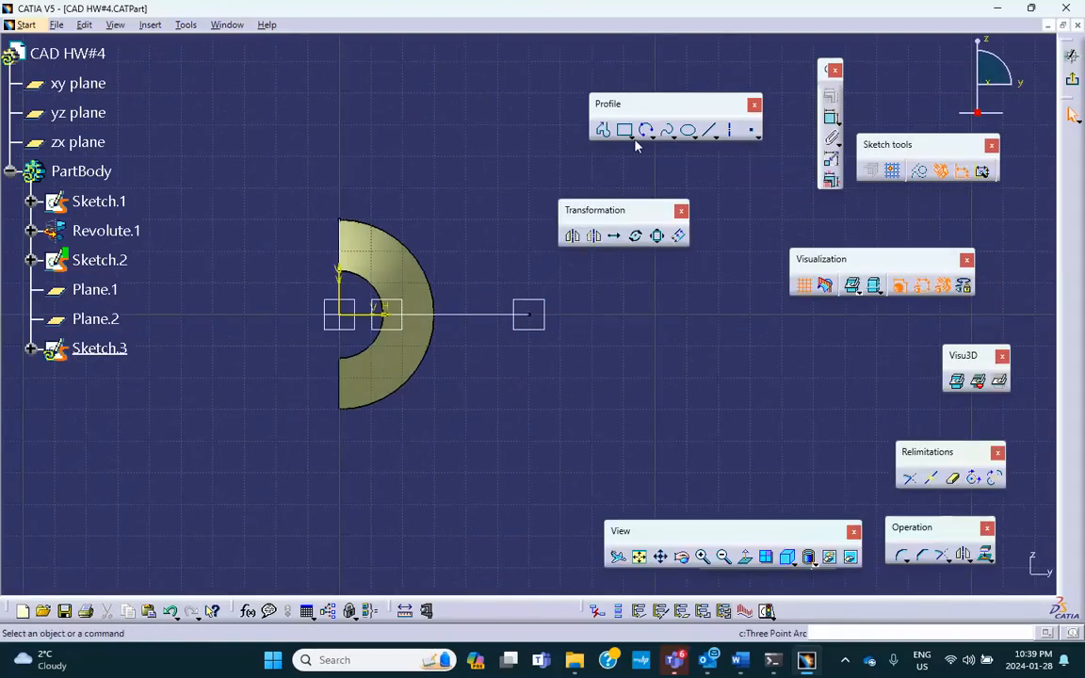
# Step: Draw an ellipse centred on the origin with its major axis ending on the Sketch.2 endpoint, about 120 mm wide and 41 mm high
pyautogui.click(688, 132)
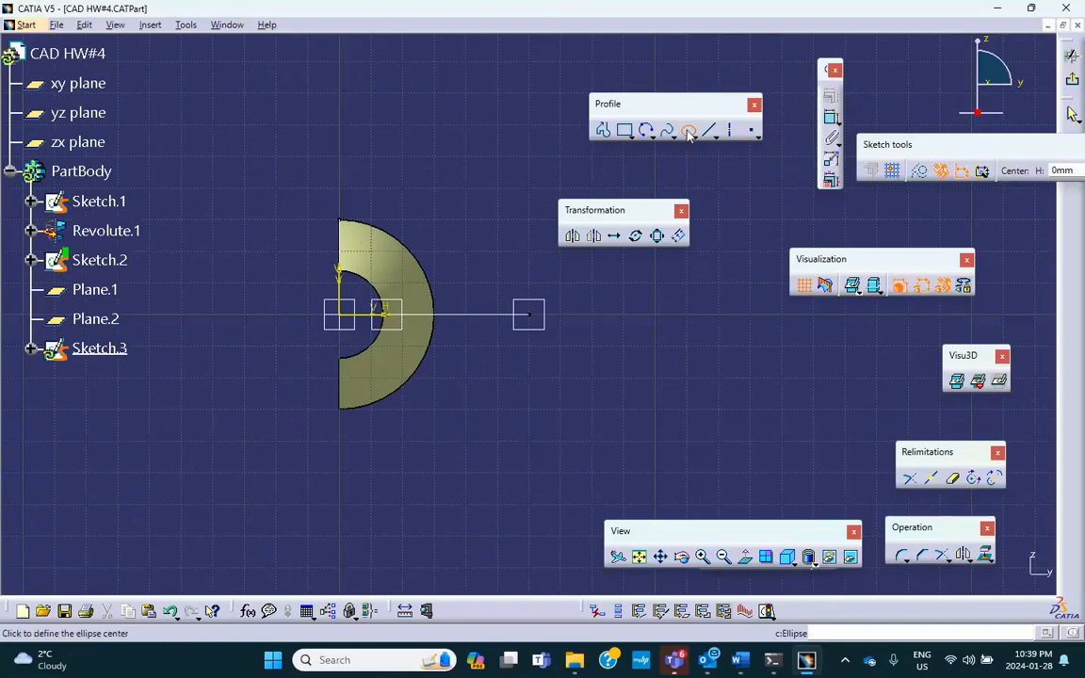
pyautogui.click(346, 320)
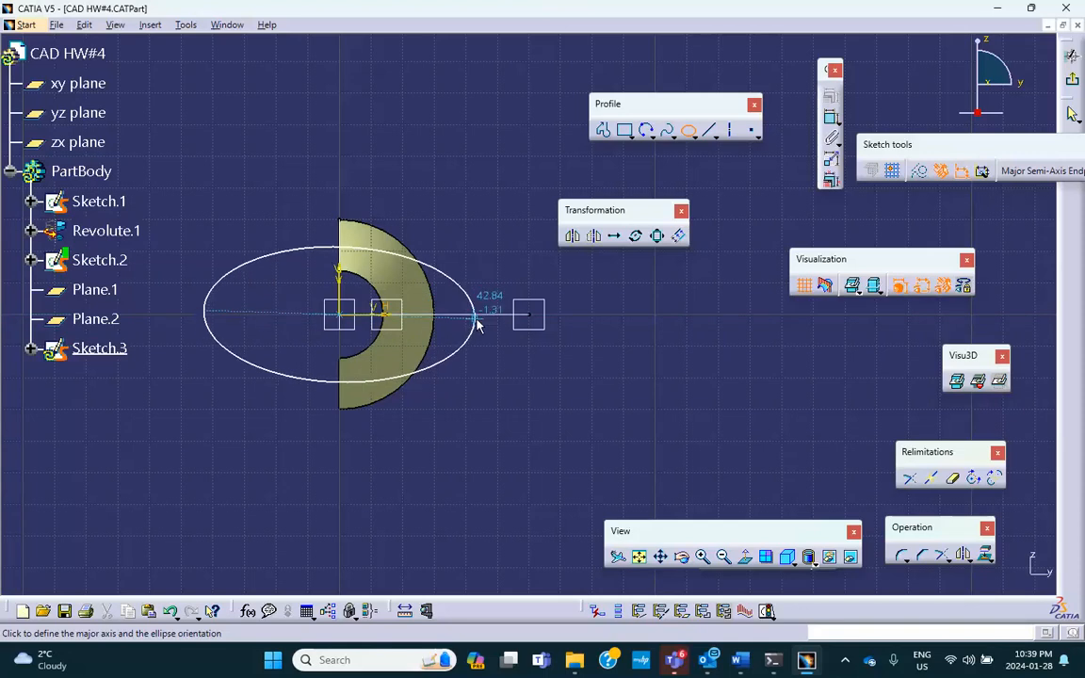
pyautogui.click(529, 315)
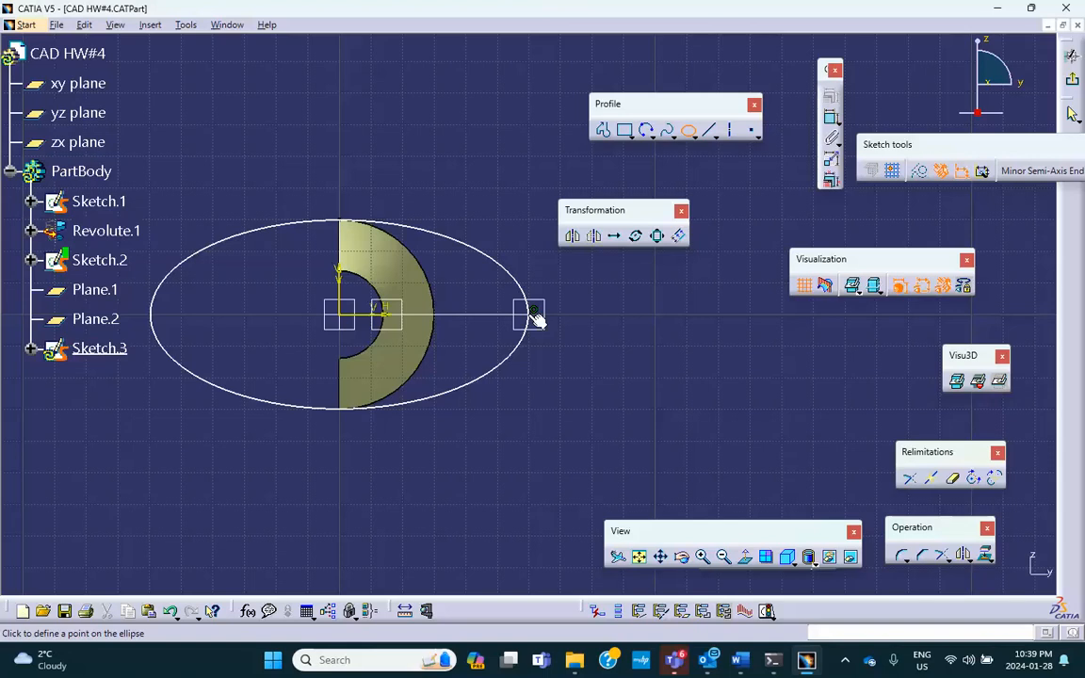
pyautogui.click(453, 264)
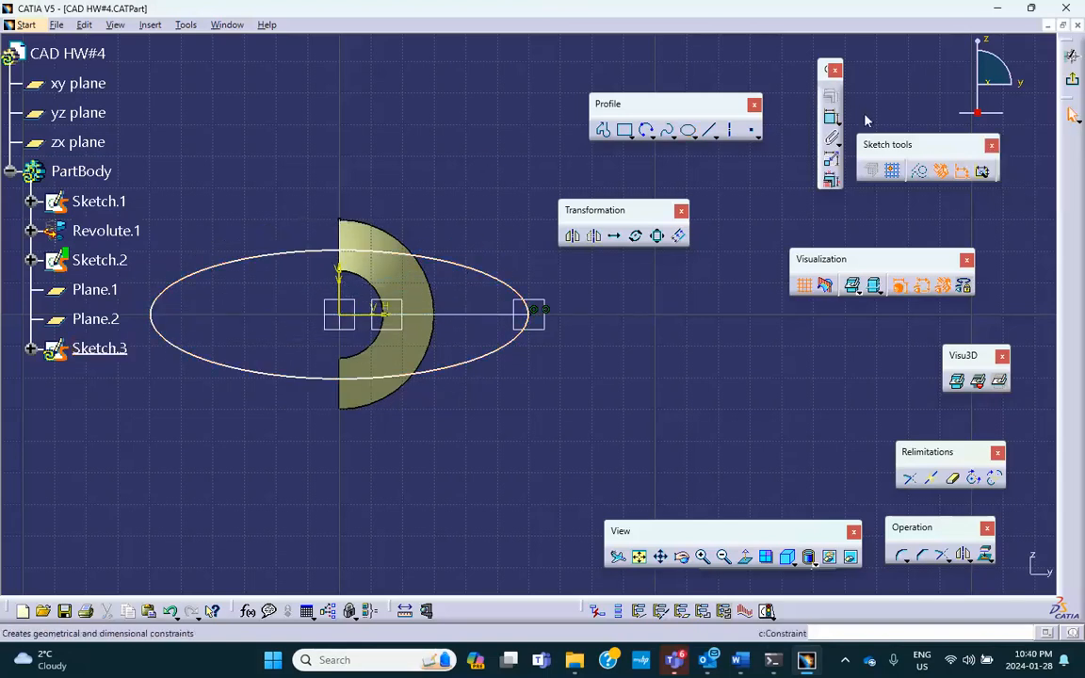
# Step: Try to constrain the ellipse with the Vertical option, and undo the constraint
pyautogui.click(831, 119)
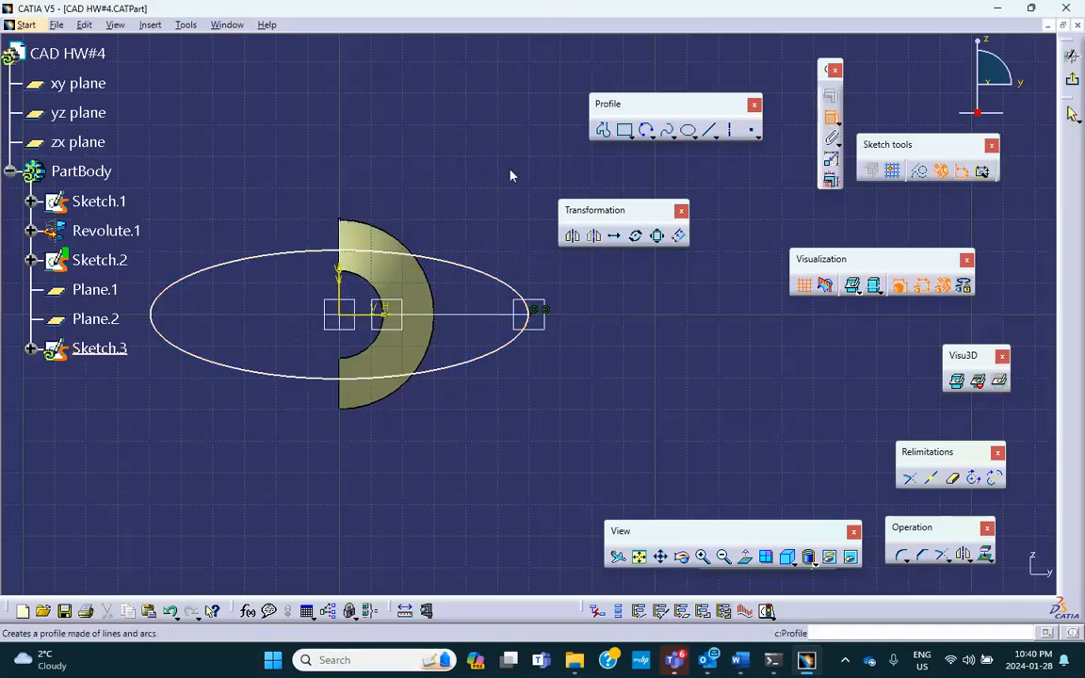
pyautogui.click(438, 258)
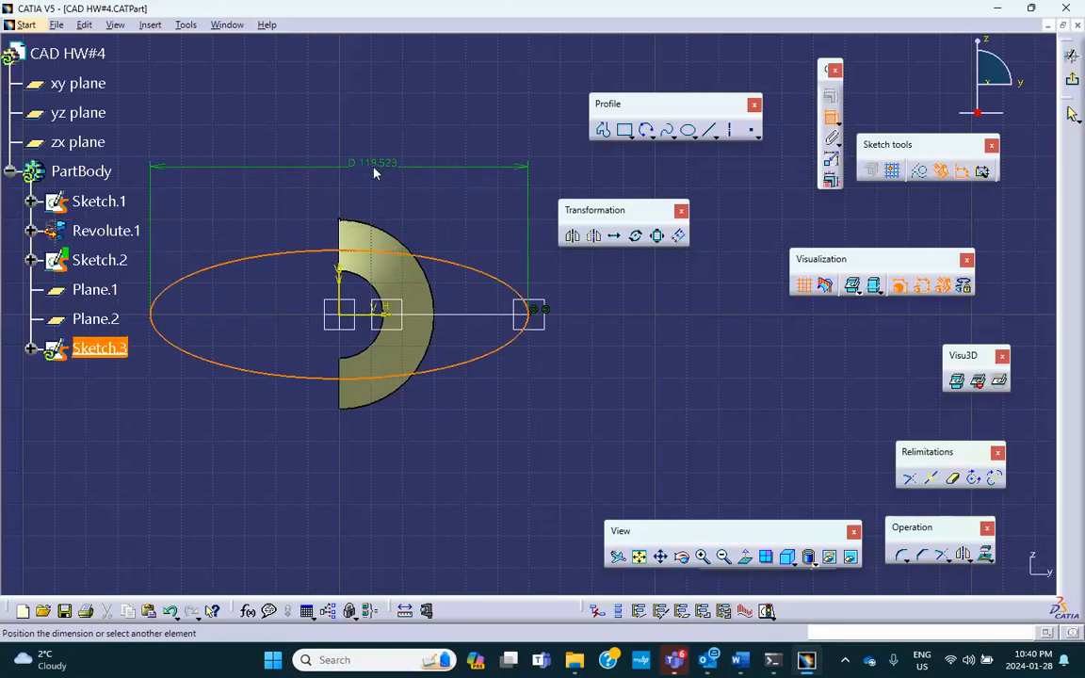
pyautogui.rightClick(373, 172)
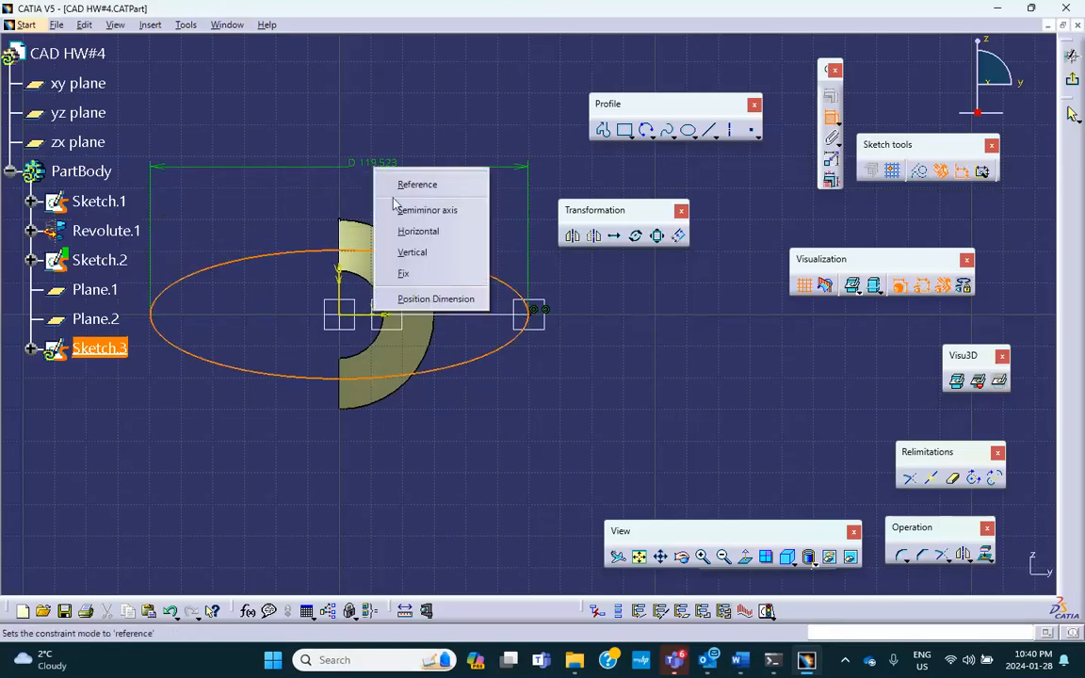
pyautogui.click(411, 252)
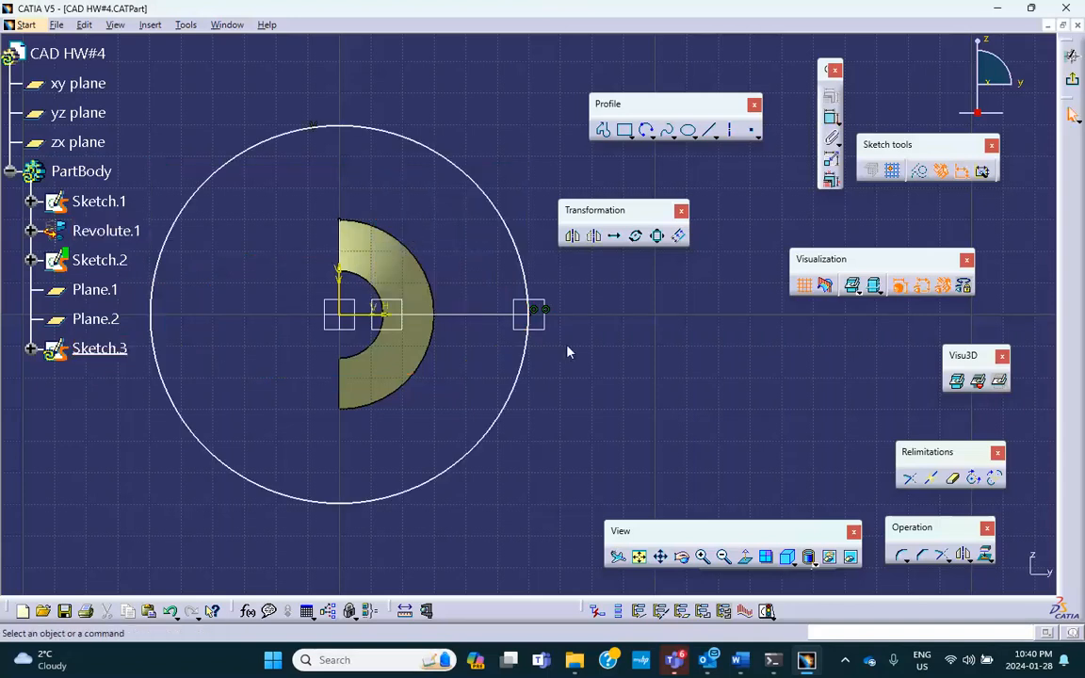
pyautogui.hotkey('ctrl', 'z')
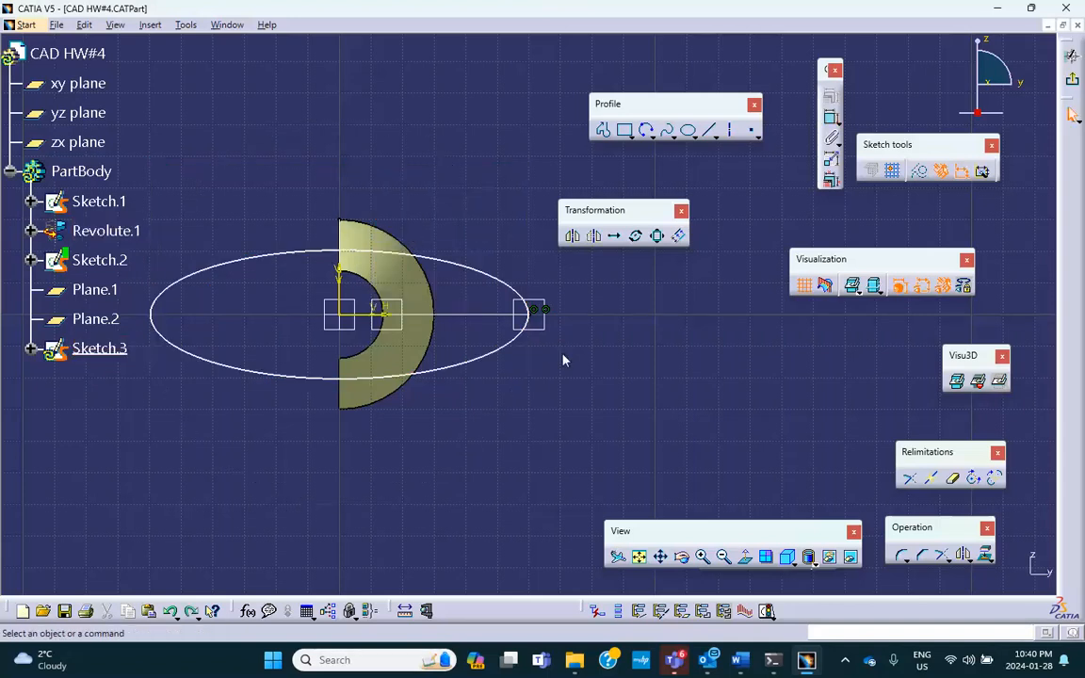
# Step: Check Fig.3 in Word, and dimension the ellipse's semiminor axis in CATIA with a diameter of 30 mm
pyautogui.click(738, 639)
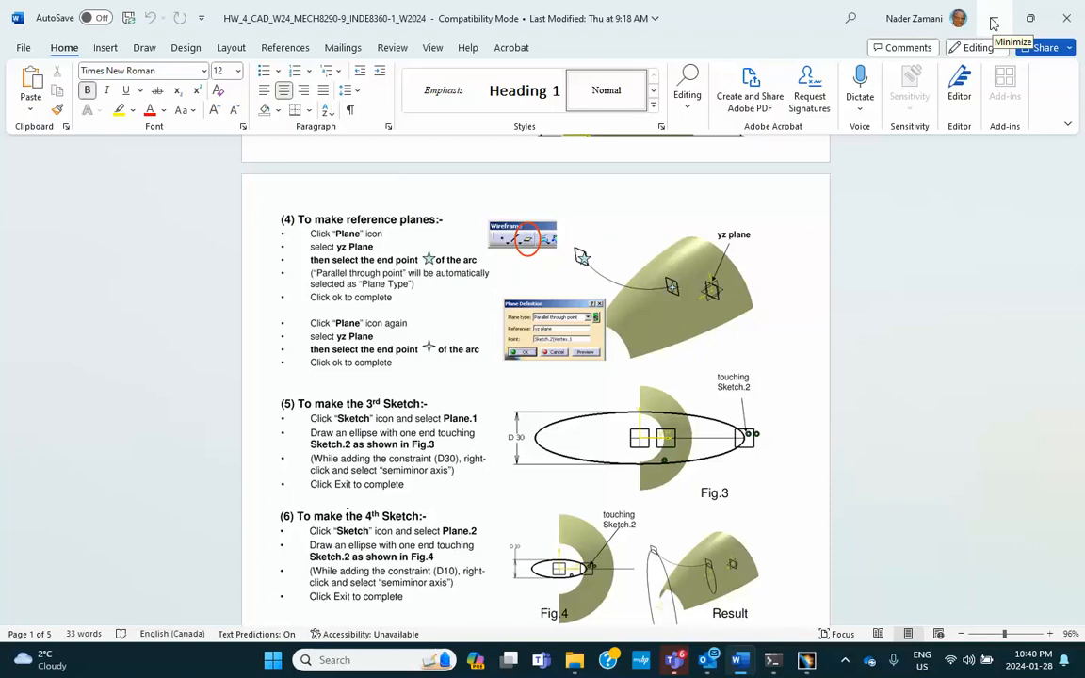
pyautogui.click(806, 661)
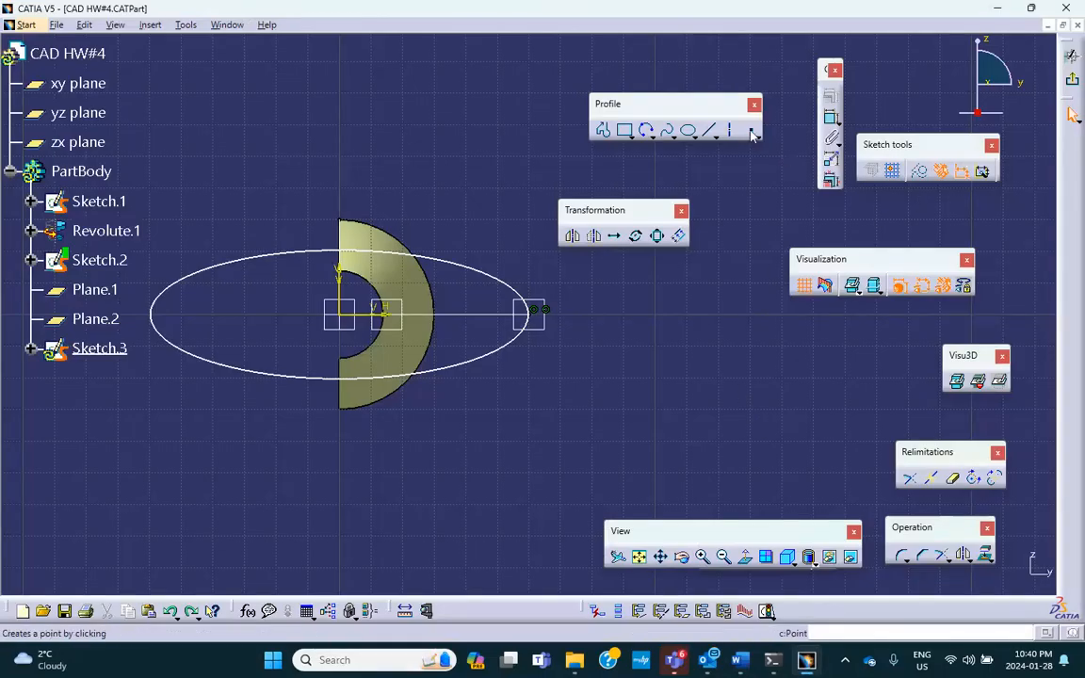
pyautogui.click(301, 250)
pyautogui.rightClick(363, 166)
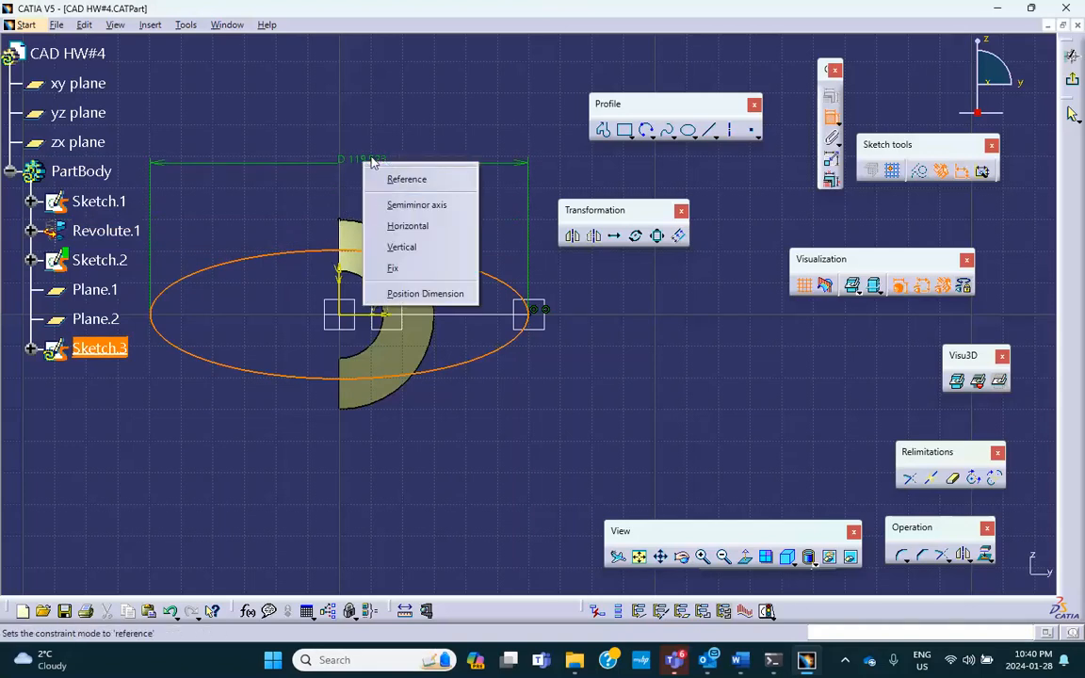
pyautogui.click(407, 206)
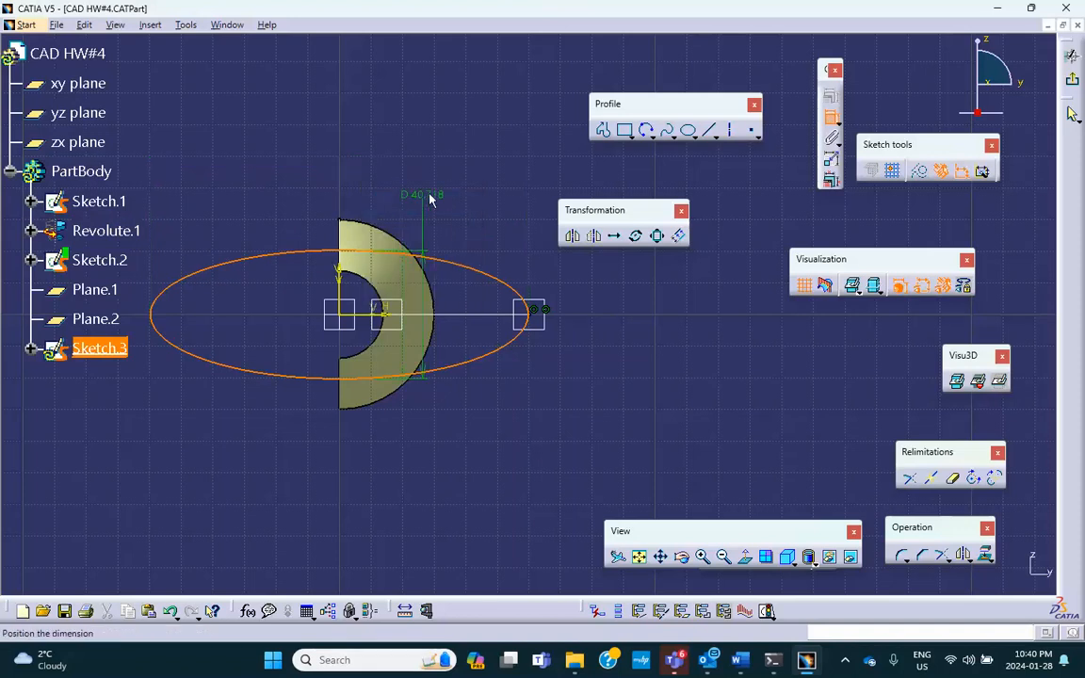
pyautogui.click(440, 177)
pyautogui.doubleClick(443, 180)
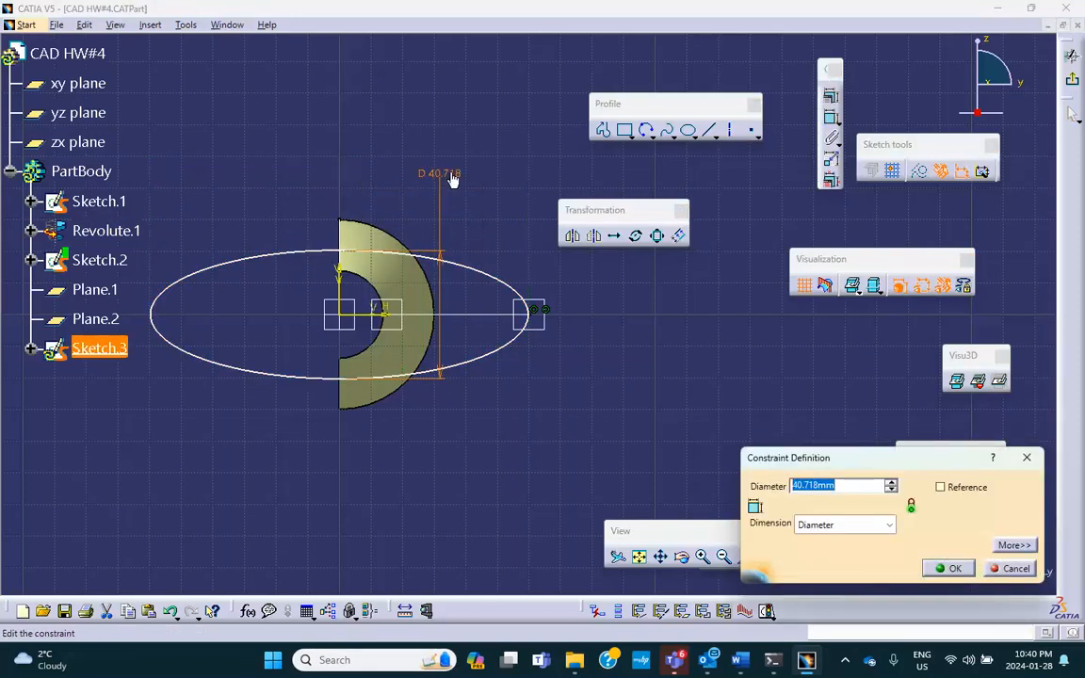
pyautogui.write('30')
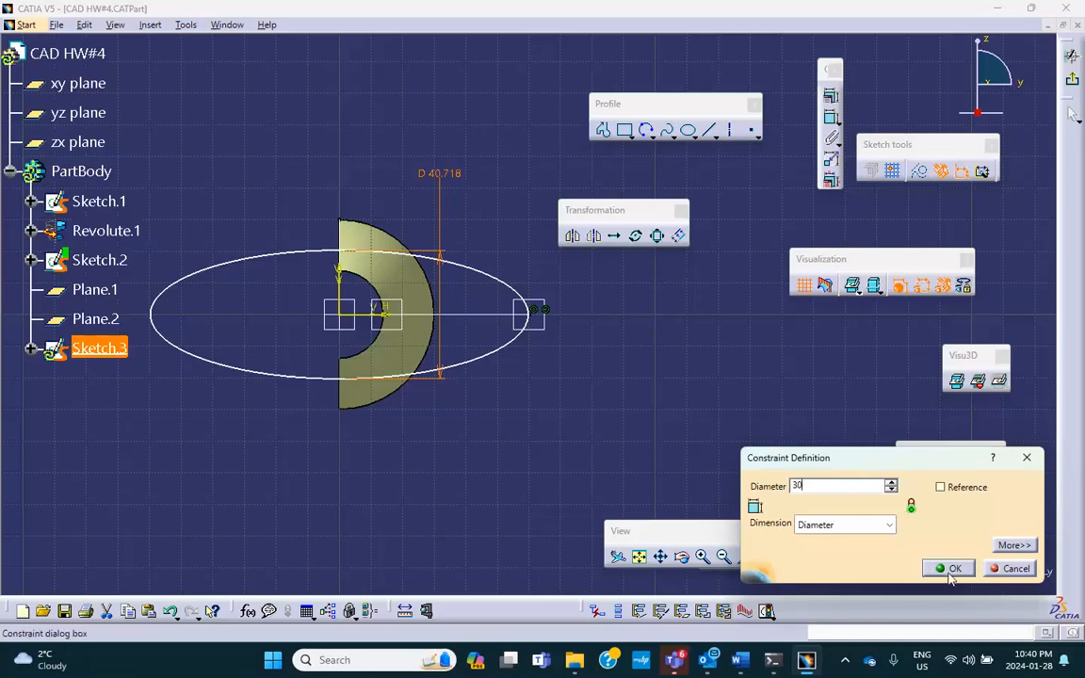
pyautogui.press('Return')
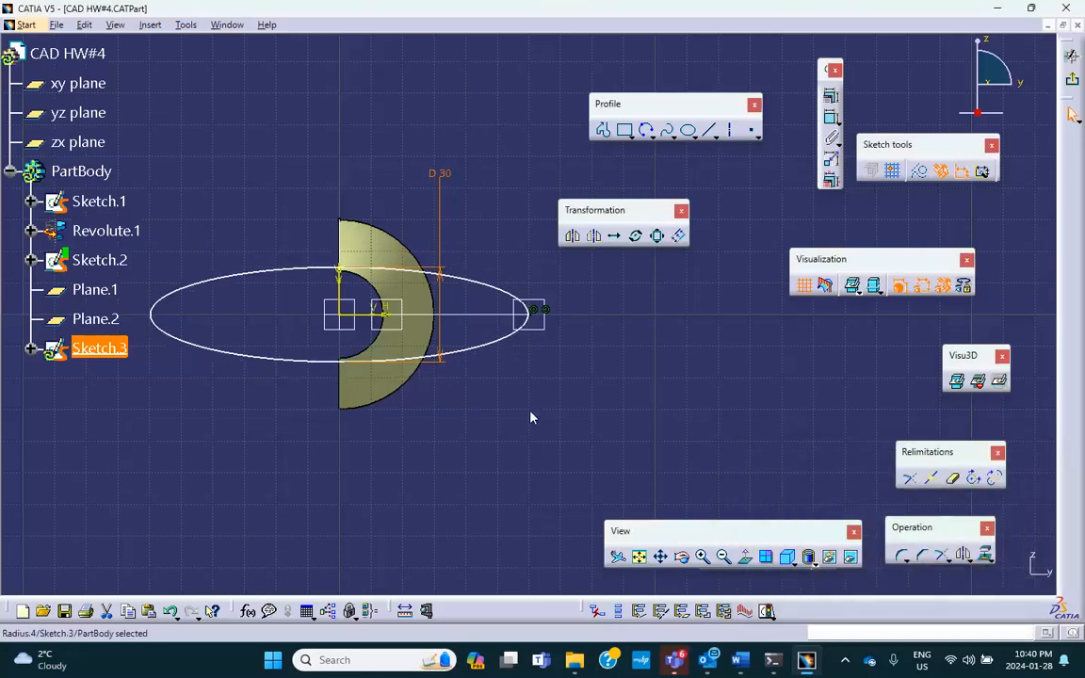
# Step: Review the 4th sketch instructions and Fig.4 in Word
pyautogui.click(807, 662)
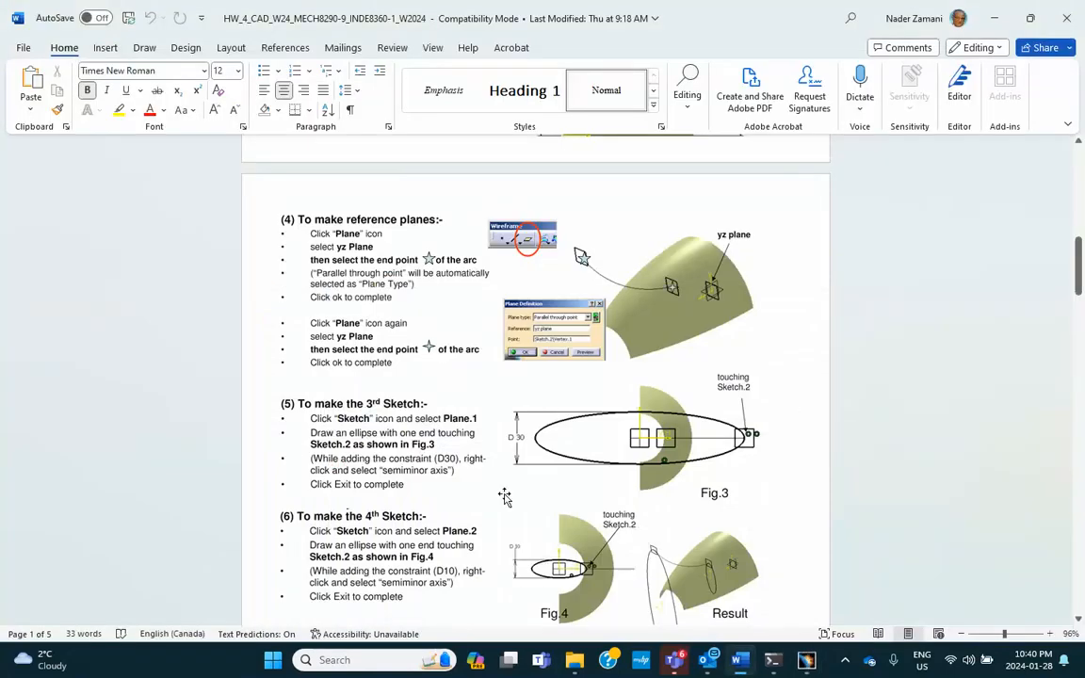
pyautogui.scroll(-3, 419, 507)
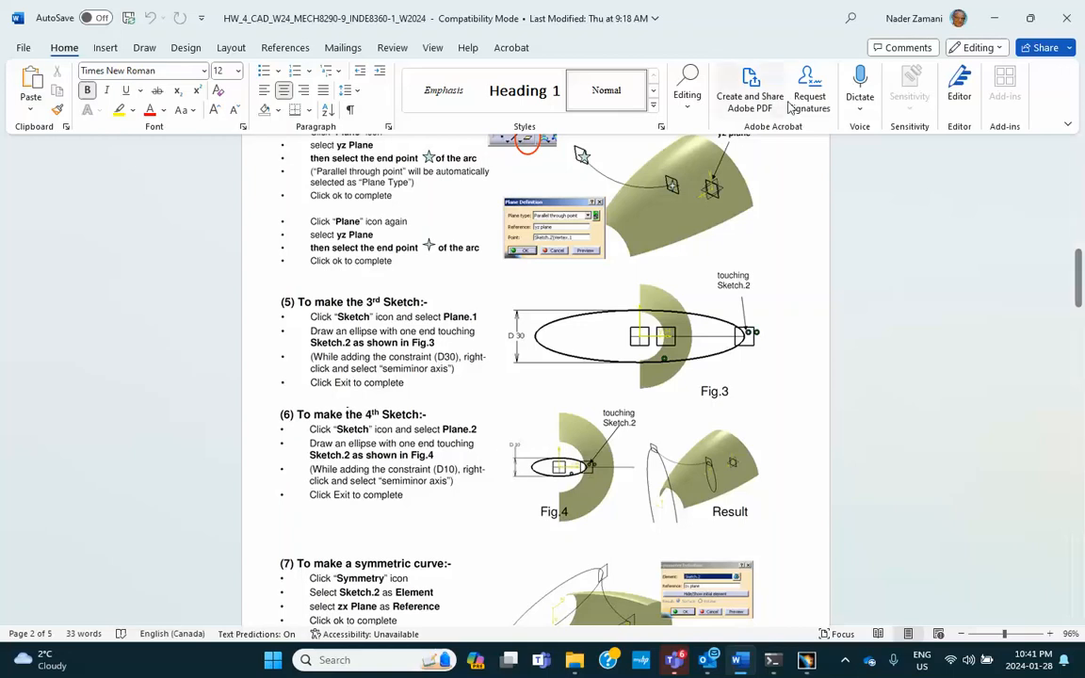
pyautogui.click(994, 16)
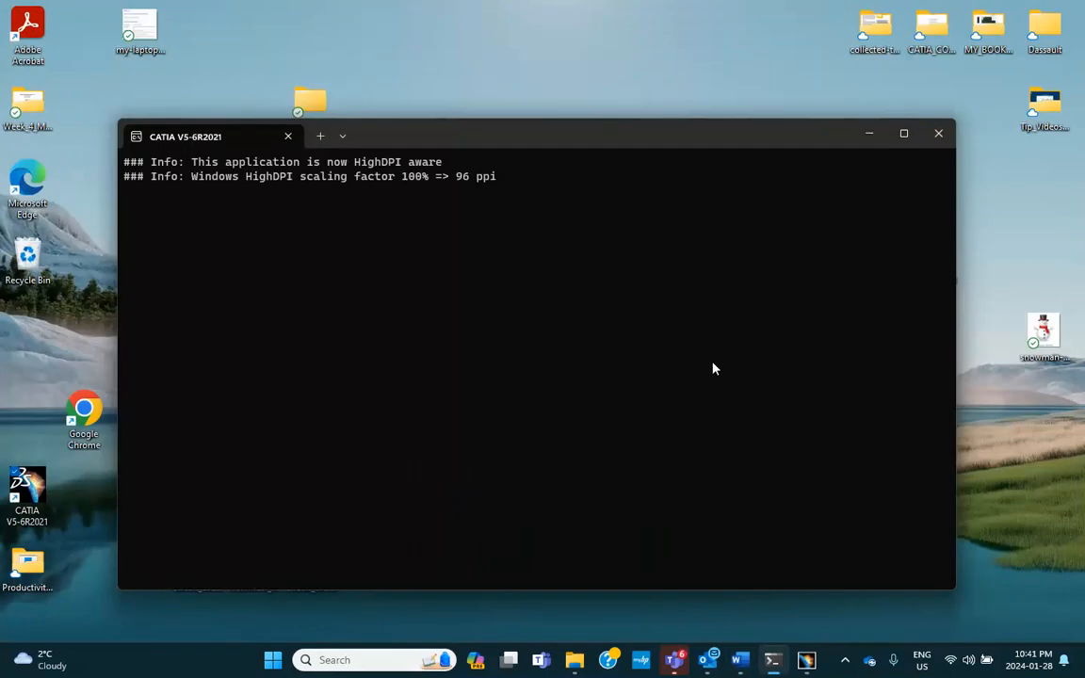
# Step: Switch back to CATIA, exit the D30 ellipse sketch and clear the selection
pyautogui.click(806, 659)
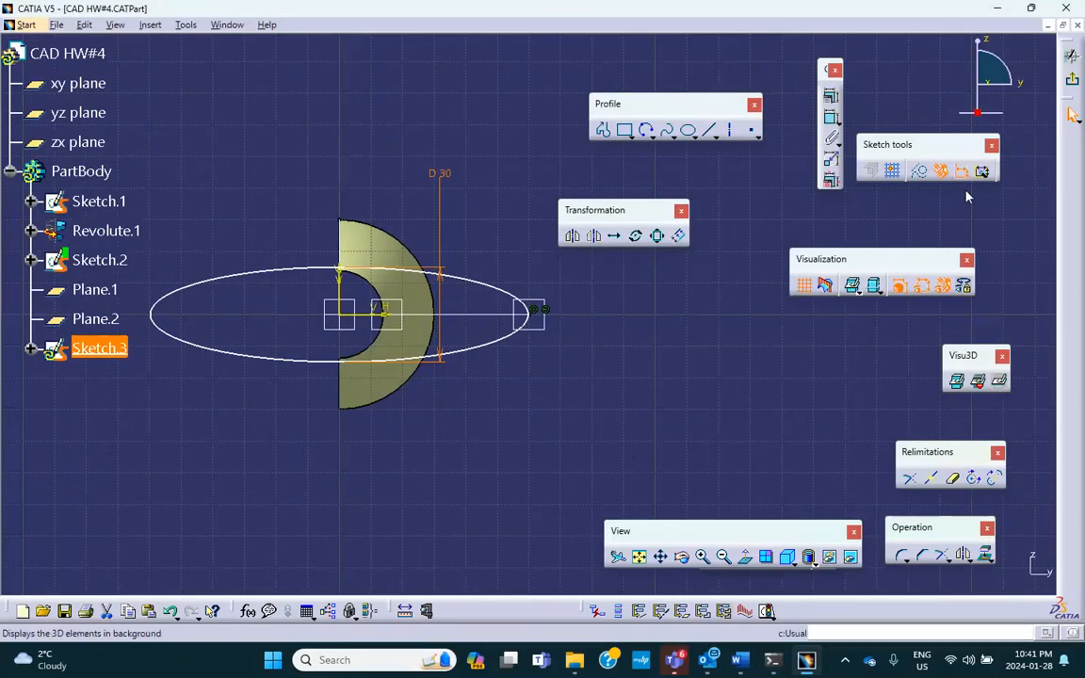
pyautogui.click(1072, 114)
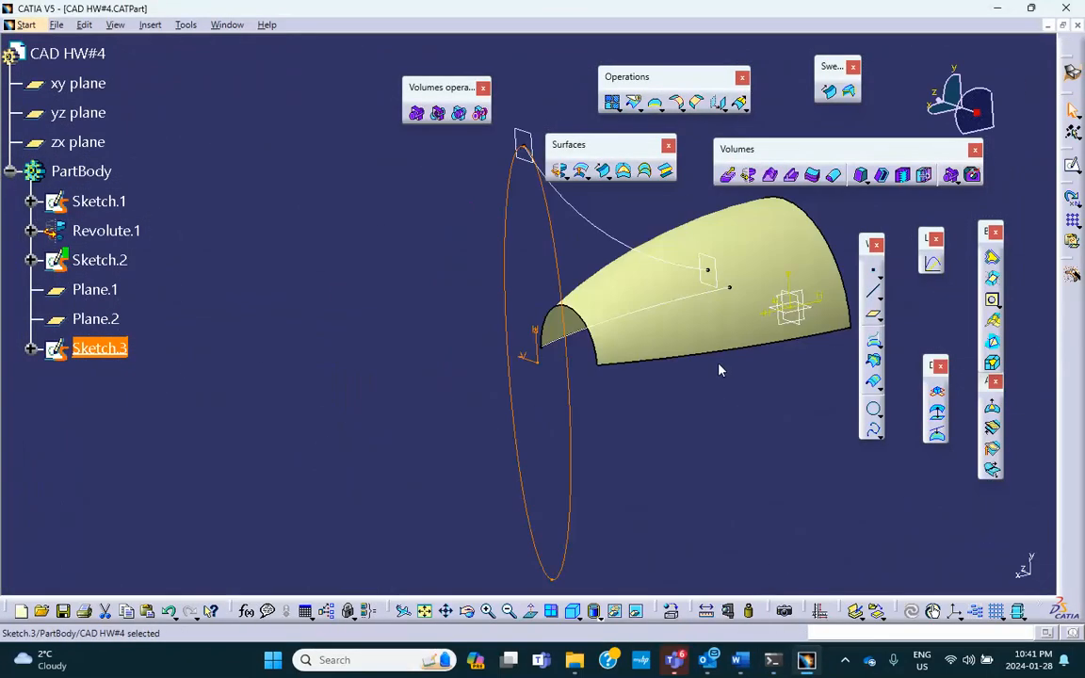
pyautogui.moveTo(692, 392); pyautogui.dragTo(470, 348, button='middle')
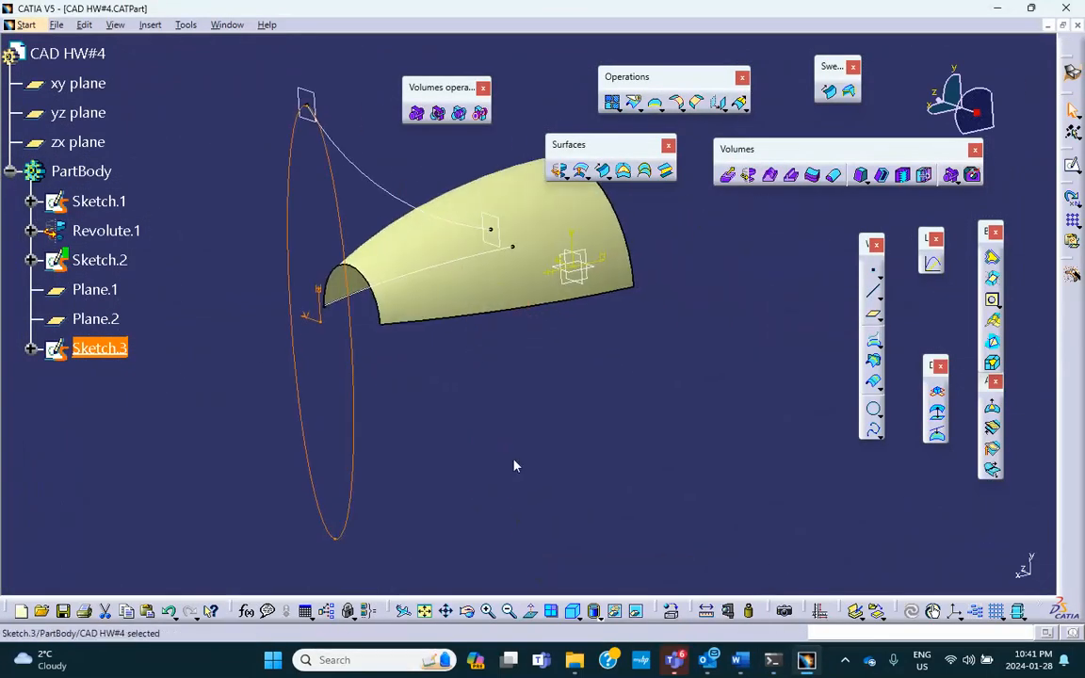
pyautogui.click(565, 460)
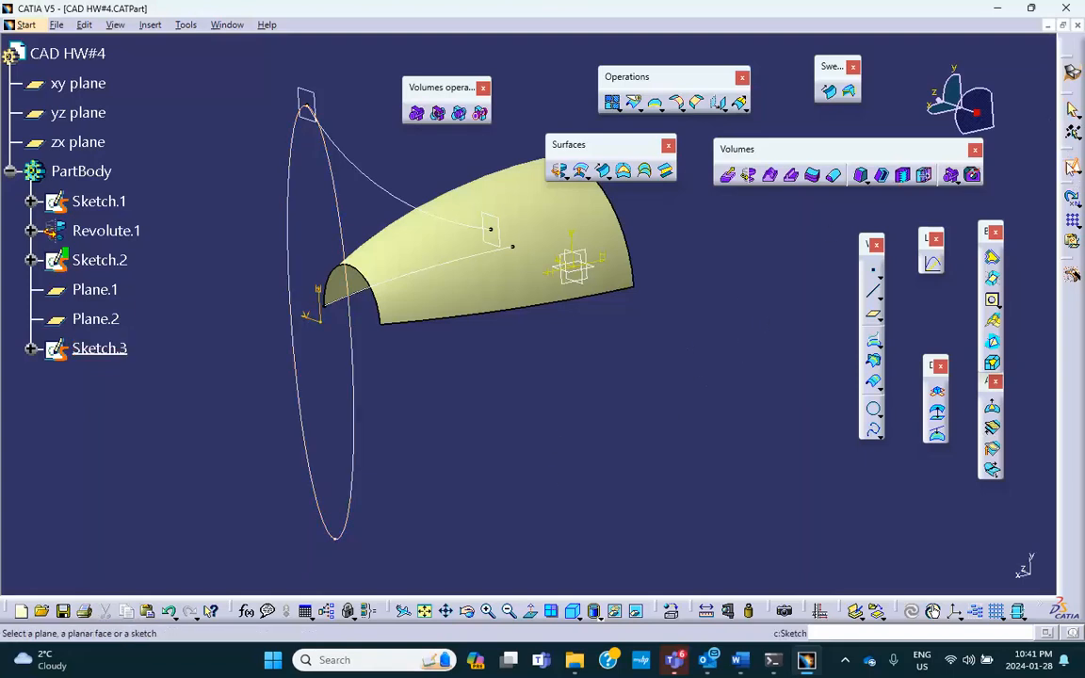
# Step: Sketch an ellipse on Plane.2, centred on the origin with its major axis ending on Sketch.2's near endpoint, about 30 mm wide and 15 mm high
pyautogui.click(111, 320)
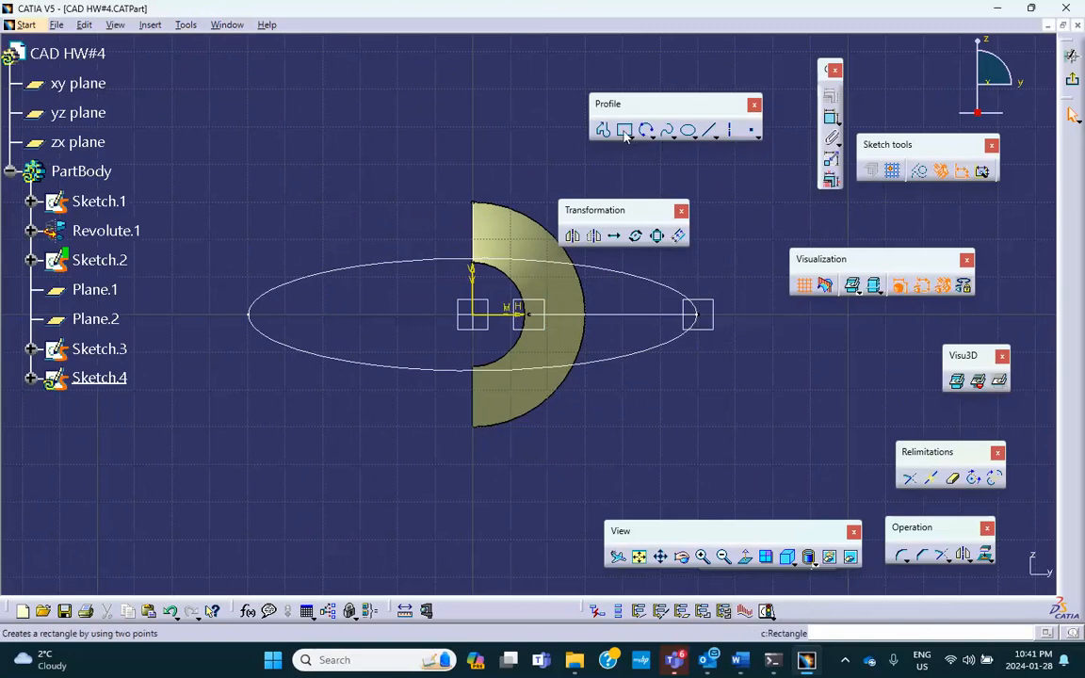
pyautogui.click(689, 130)
pyautogui.click(472, 314)
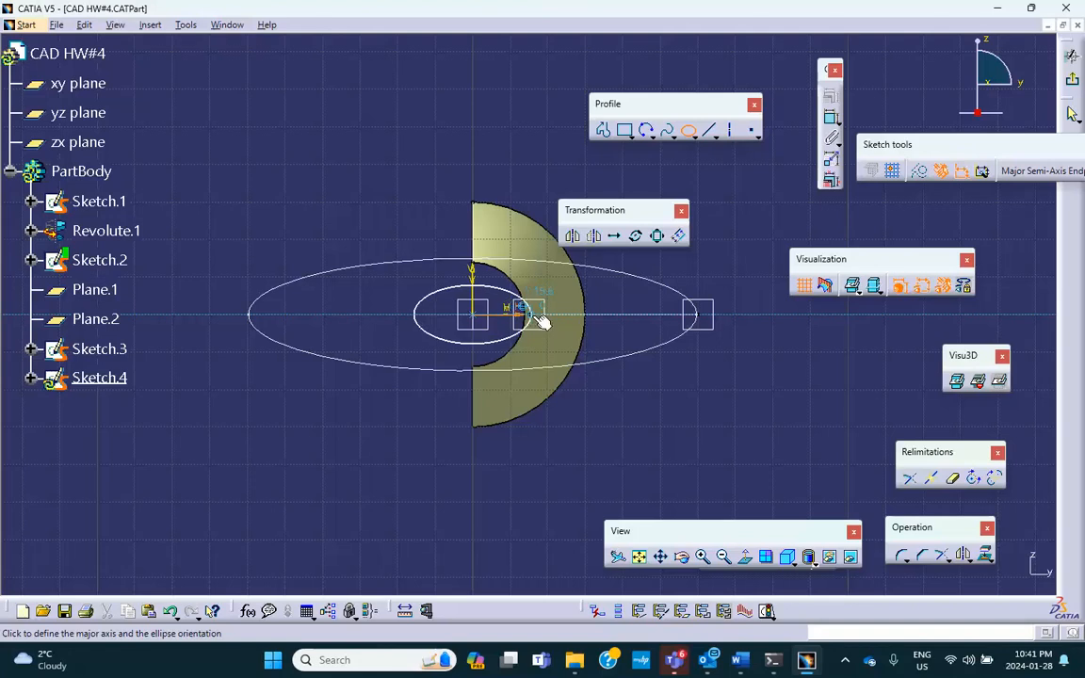
pyautogui.moveTo(537, 317); pyautogui.dragTo(503, 173, button='middle')
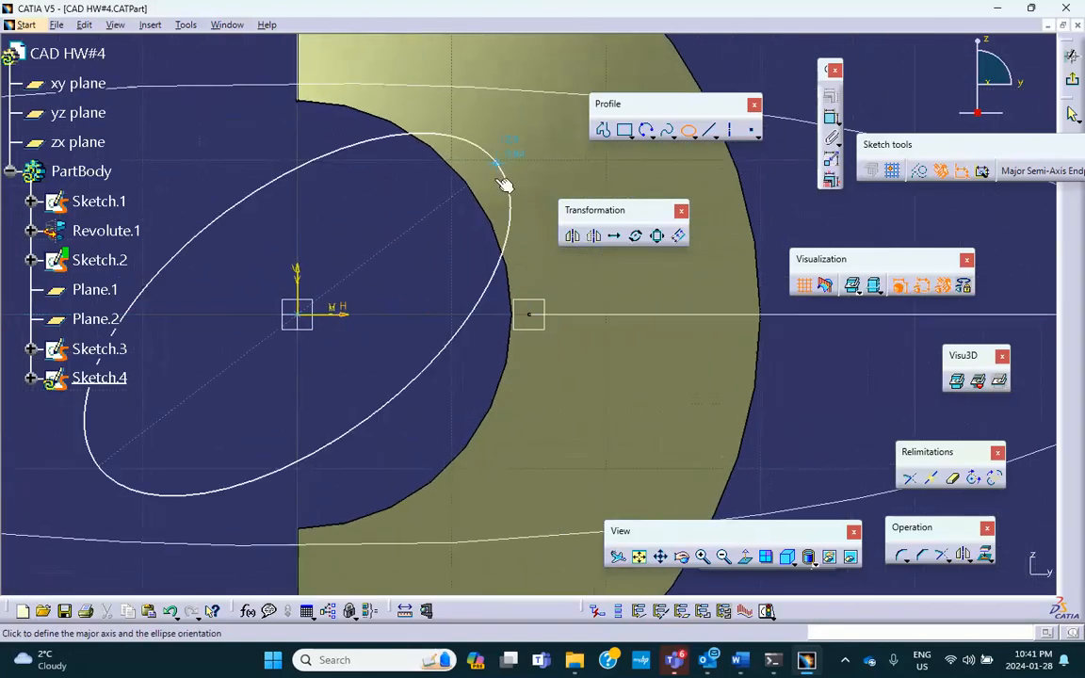
pyautogui.click(534, 313)
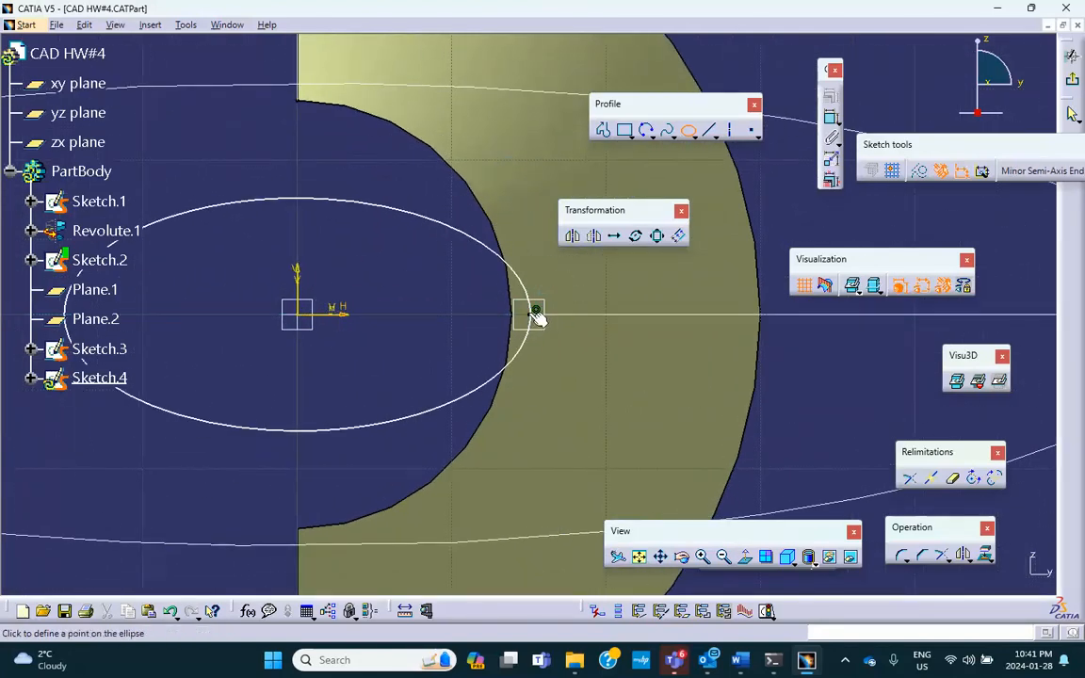
pyautogui.click(396, 213)
# Step: Dimension the new ellipse's semiminor axis with a diameter of 10 mm
pyautogui.moveTo(375, 284)
pyautogui.mouseDown(button='middle')
pyautogui.moveTo(404, 275)
pyautogui.moveTo(409, 306)
pyautogui.mouseUp(button='middle')
pyautogui.click(404, 275)
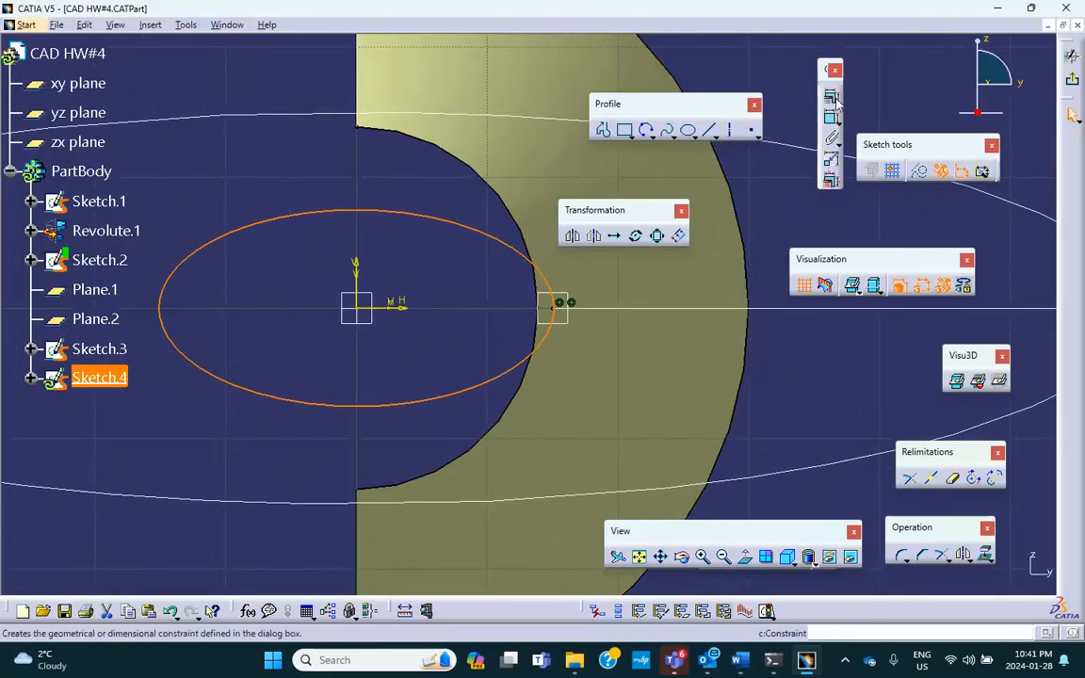
pyautogui.click(830, 114)
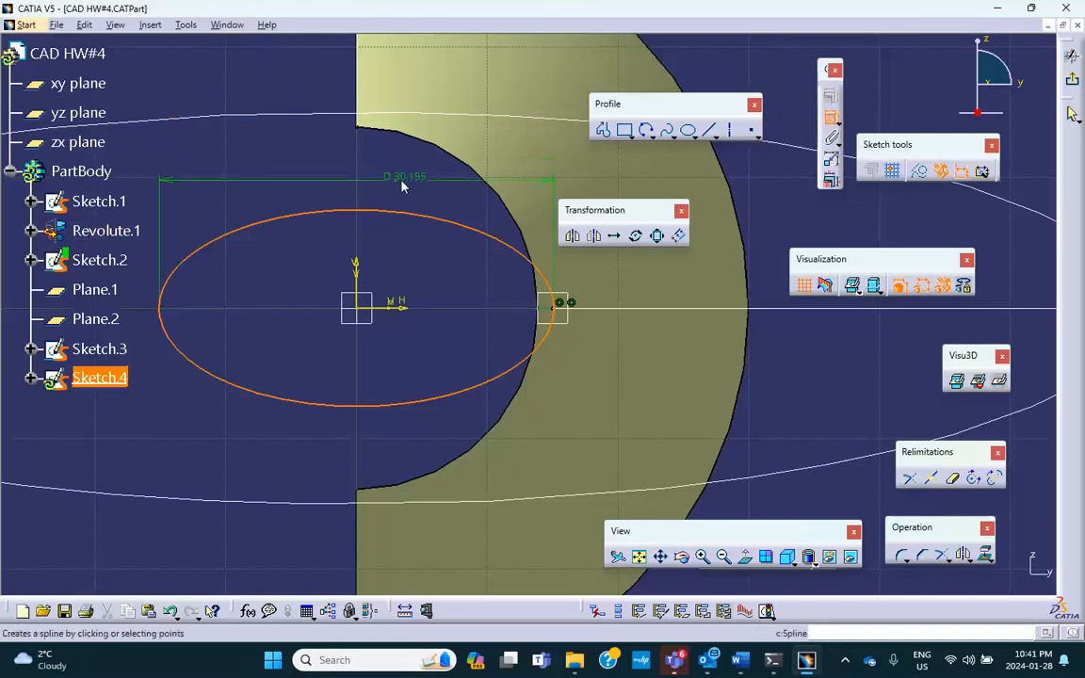
pyautogui.rightClick(391, 180)
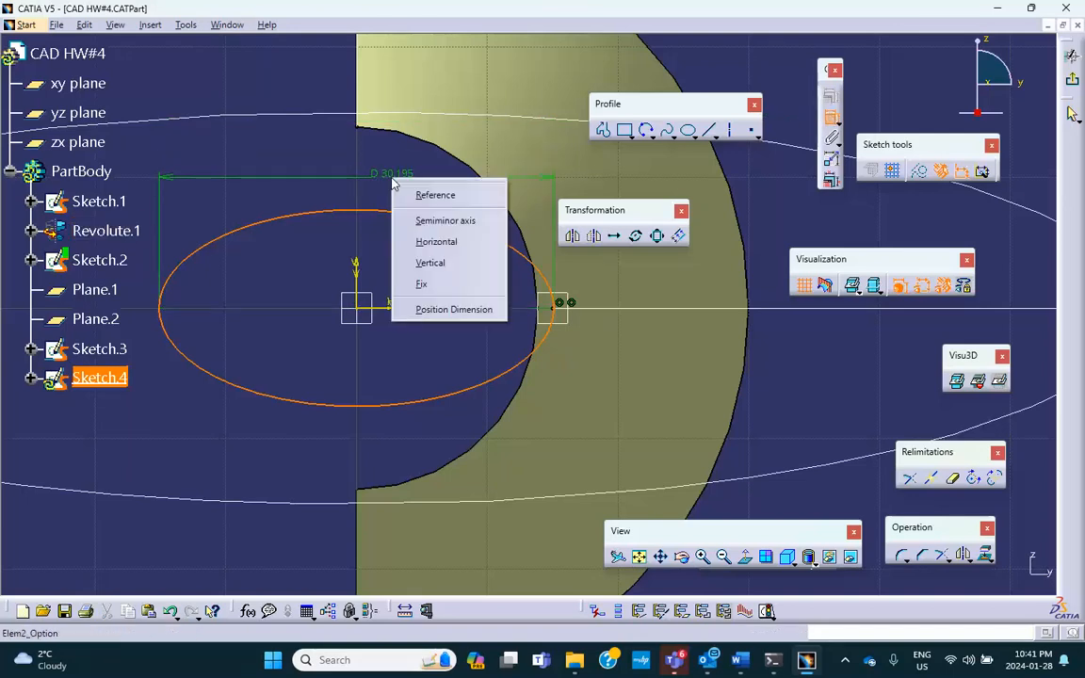
pyautogui.click(422, 223)
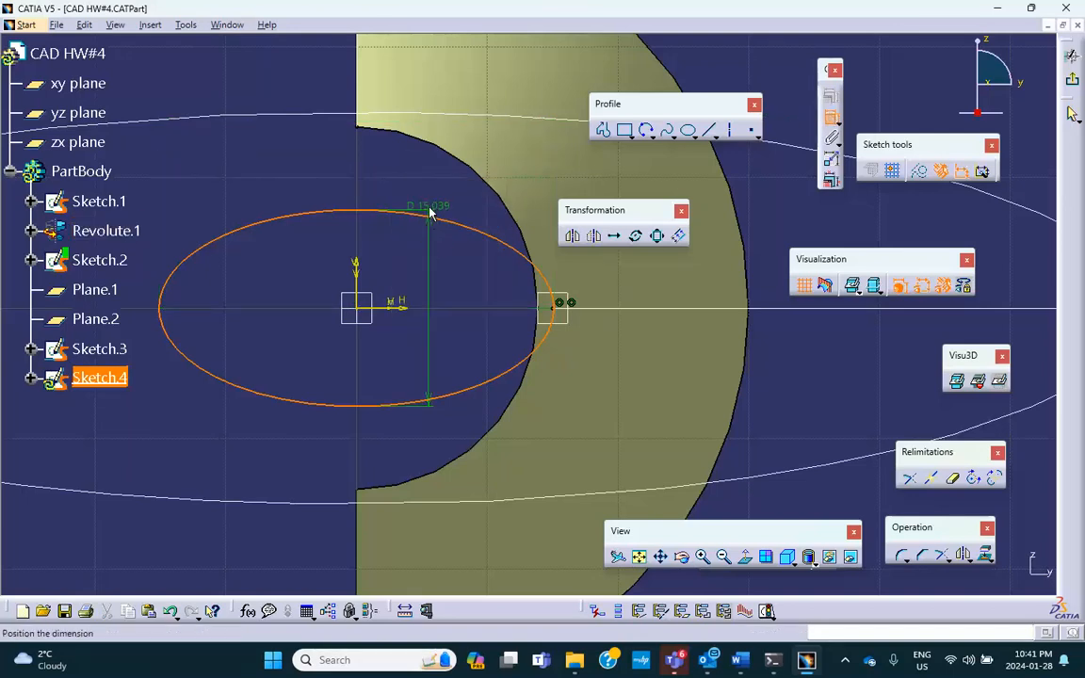
pyautogui.click(435, 191)
pyautogui.doubleClick(435, 183)
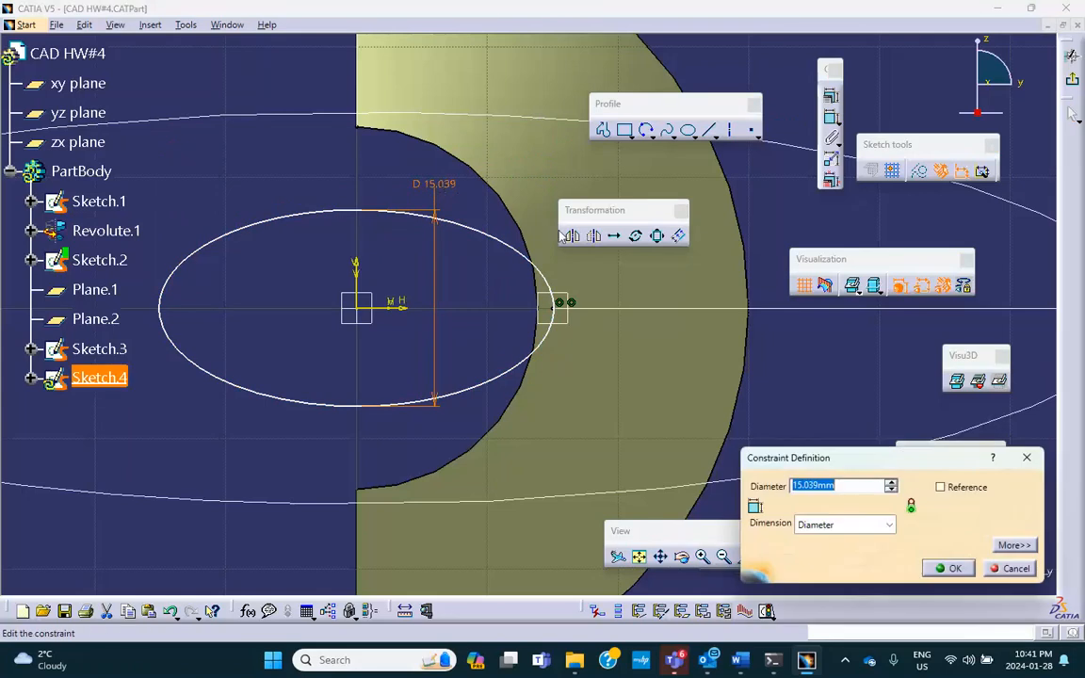
pyautogui.write('10')
pyautogui.press('Return')
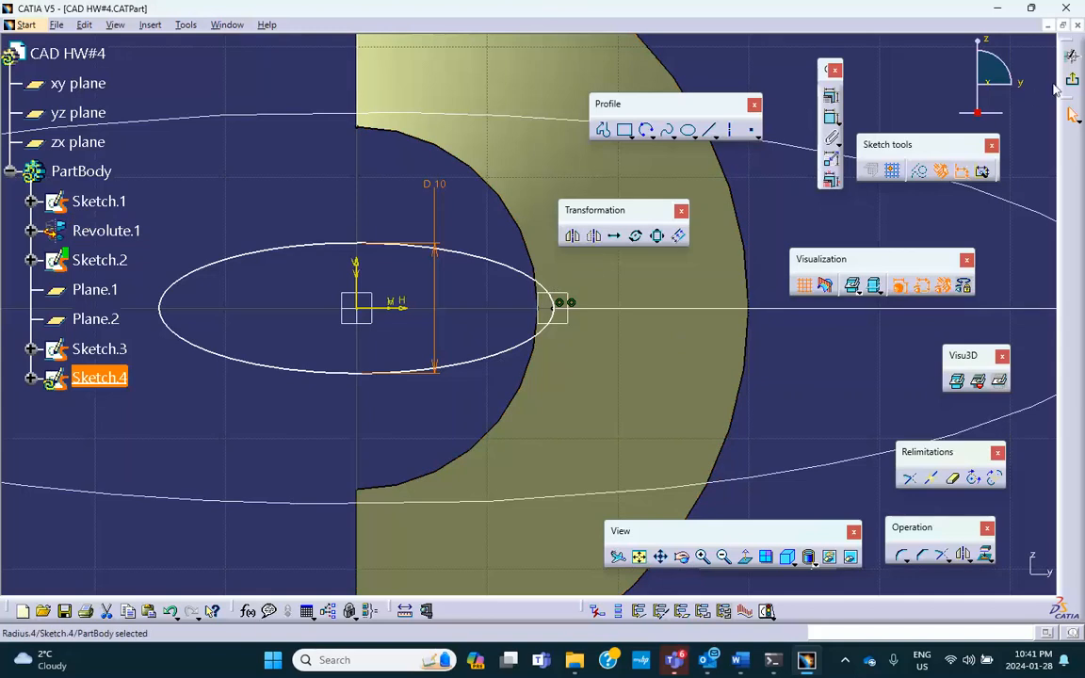
# Step: Exit the D10 ellipse sketch and save the part
pyautogui.click(1071, 56)
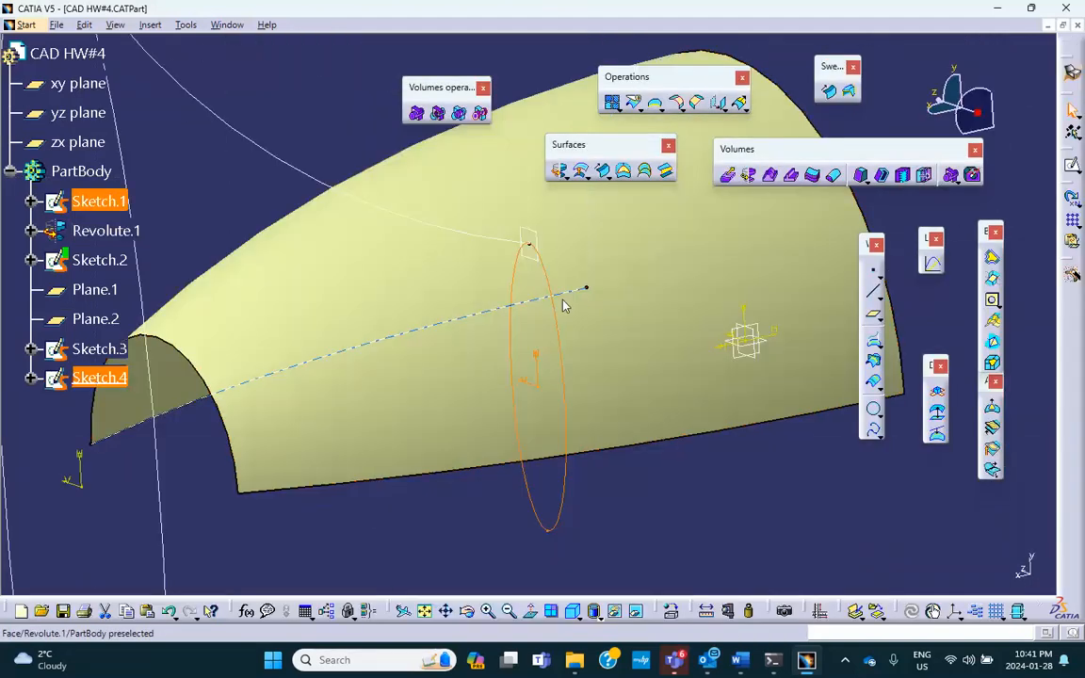
pyautogui.moveTo(540, 295); pyautogui.dragTo(492, 480, button='middle')
pyautogui.moveTo(304, 388)
pyautogui.mouseDown(button='middle')
pyautogui.moveTo(292, 380)
pyautogui.moveTo(300, 375)
pyautogui.moveTo(177, 475)
pyautogui.mouseUp(button='middle')
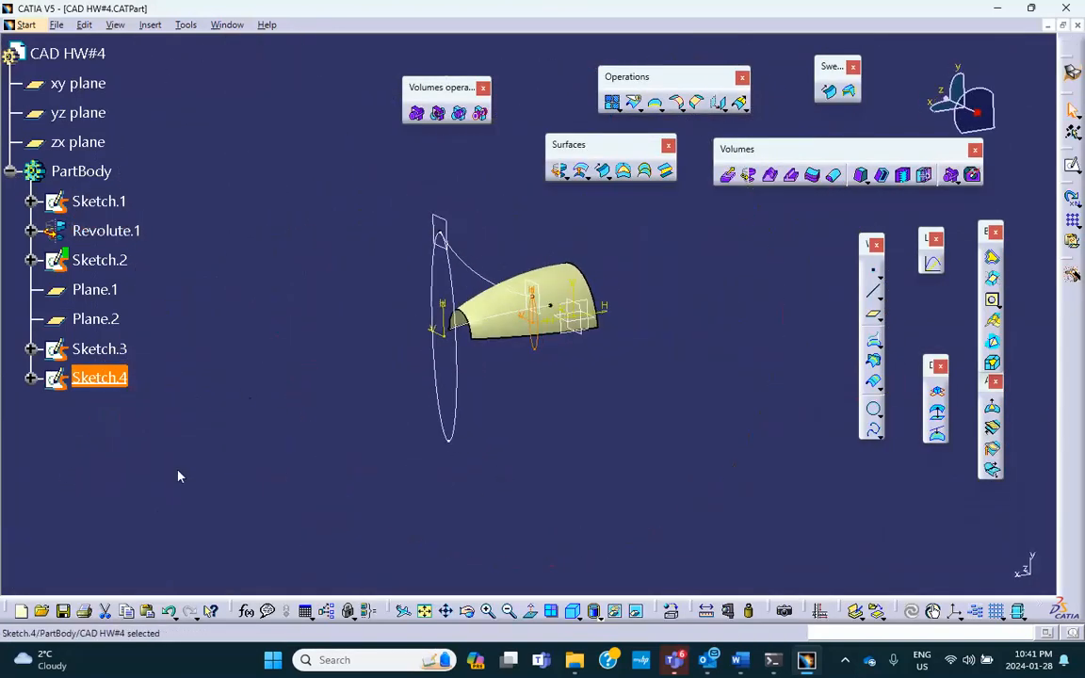
pyautogui.click(64, 613)
pyautogui.moveTo(686, 462); pyautogui.dragTo(601, 547, button='middle')
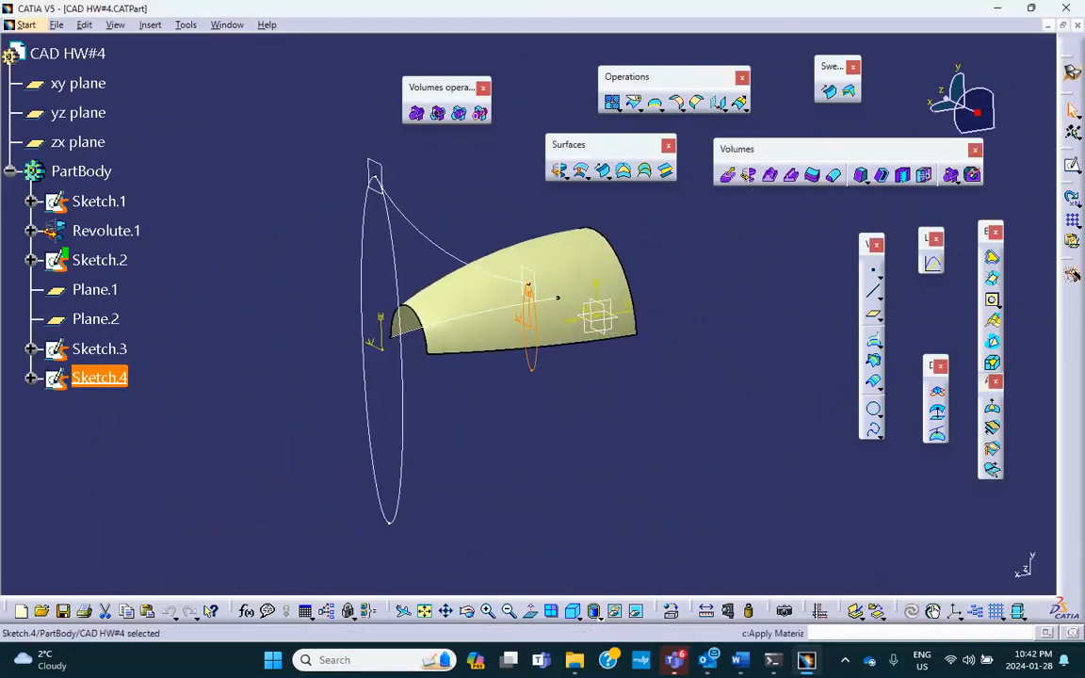
# Step: Review the symmetric curve instructions in Word and return to CATIA
pyautogui.click(739, 659)
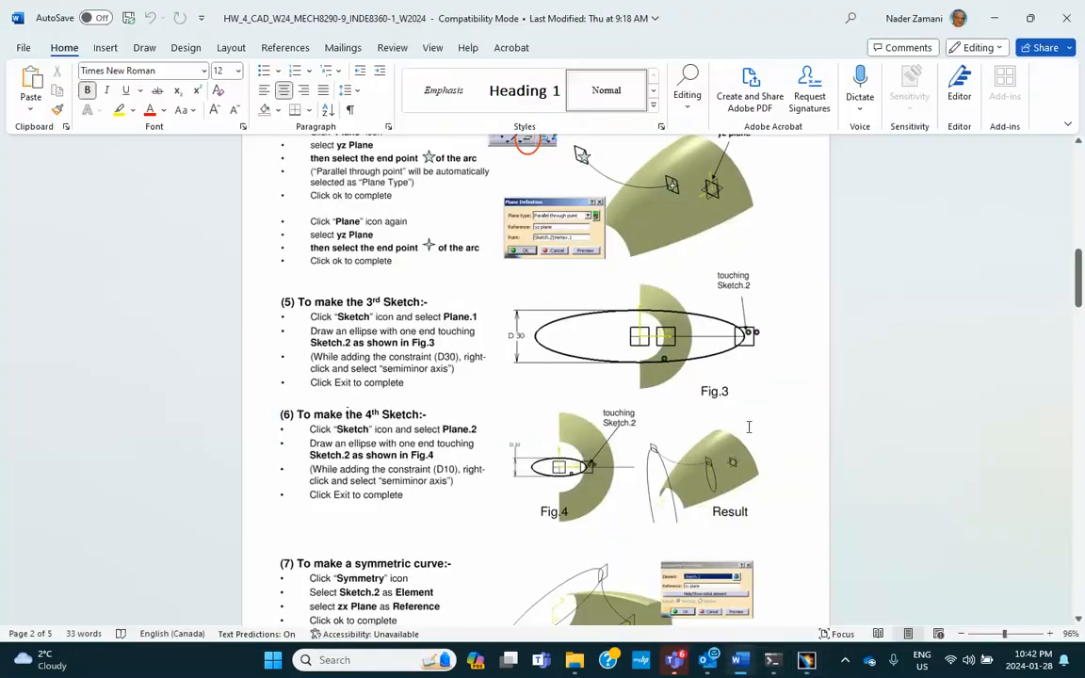
pyautogui.scroll(-5, 748, 426)
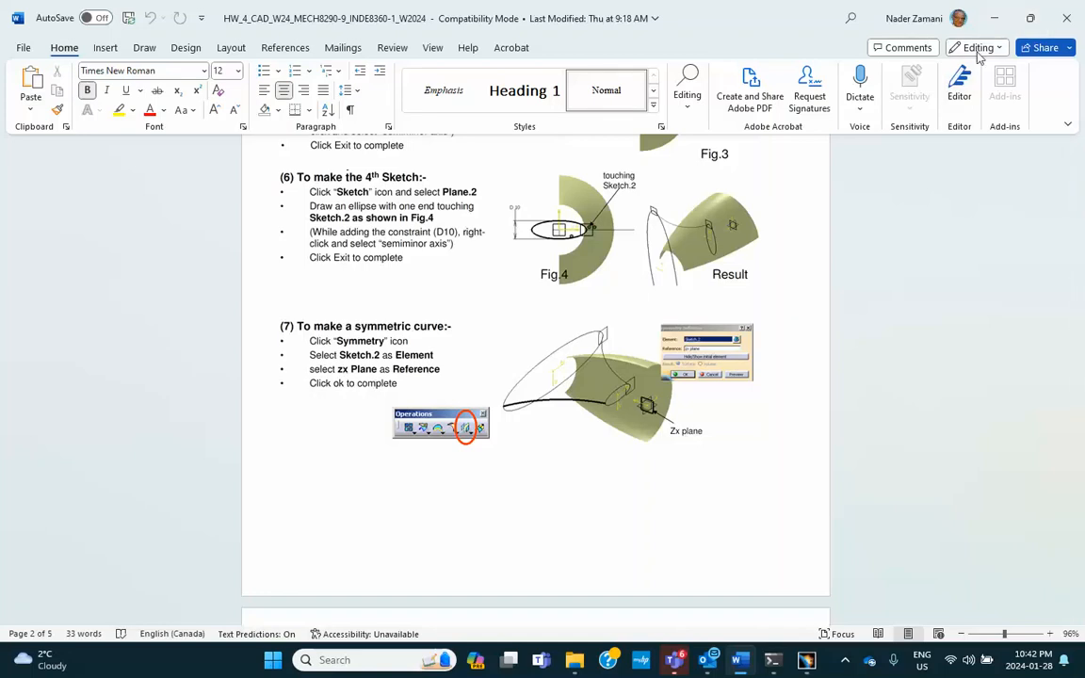
pyautogui.click(807, 661)
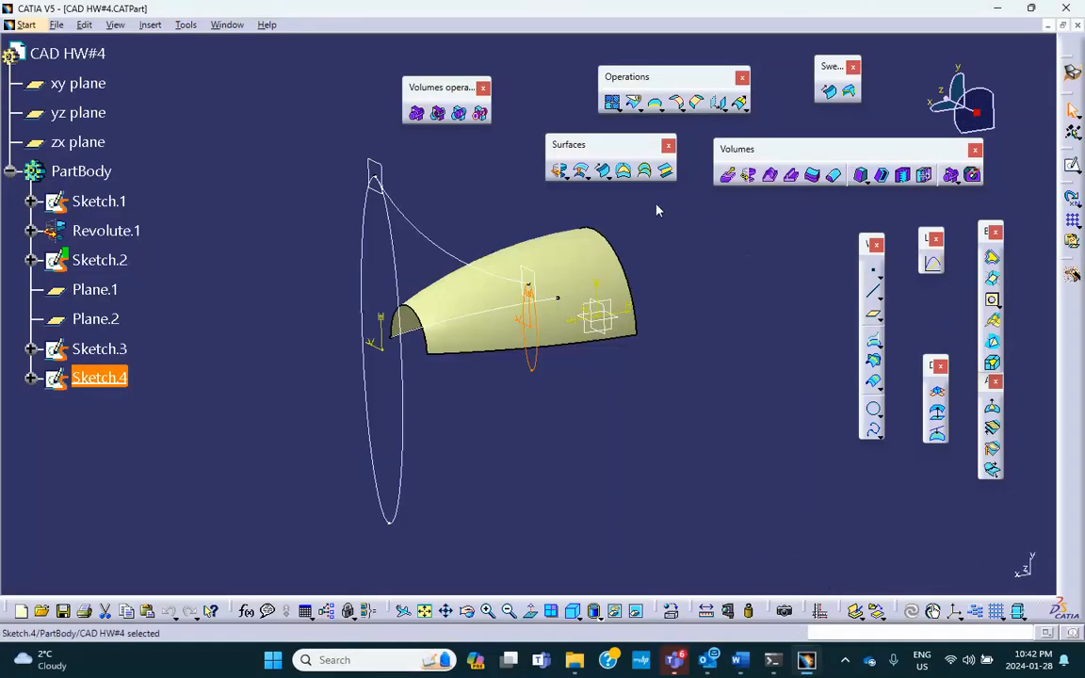
# Step: Move the Operations toolbar aside and detach its Transformations toolbar as a floating one in the workspace
pyautogui.moveTo(685, 83); pyautogui.dragTo(614, 75)
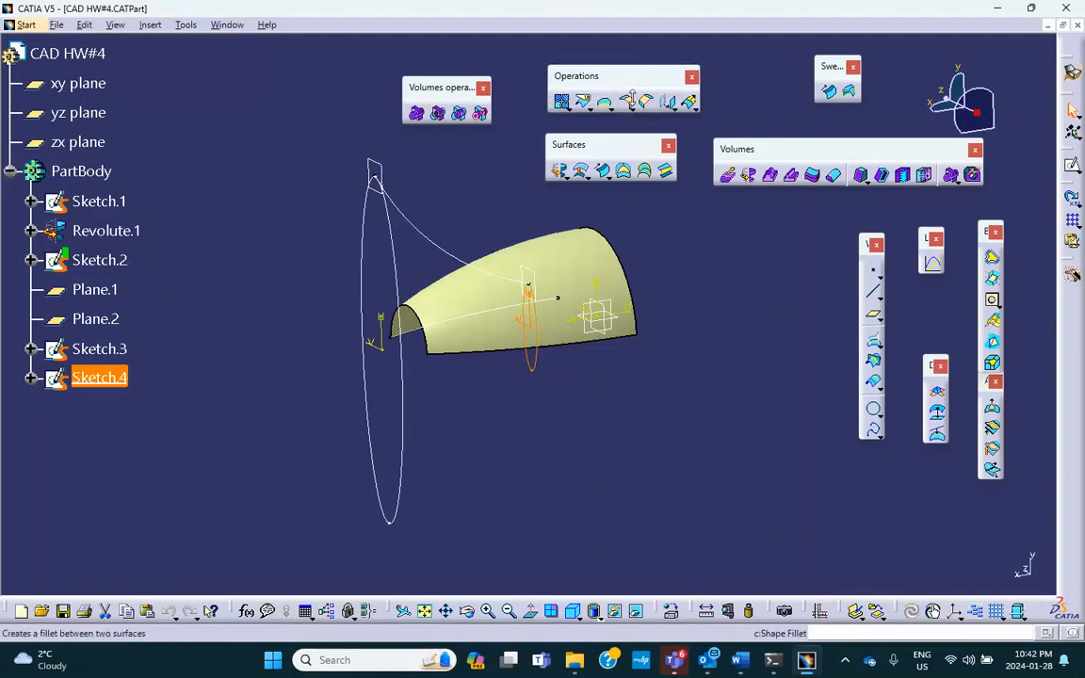
pyautogui.click(684, 109)
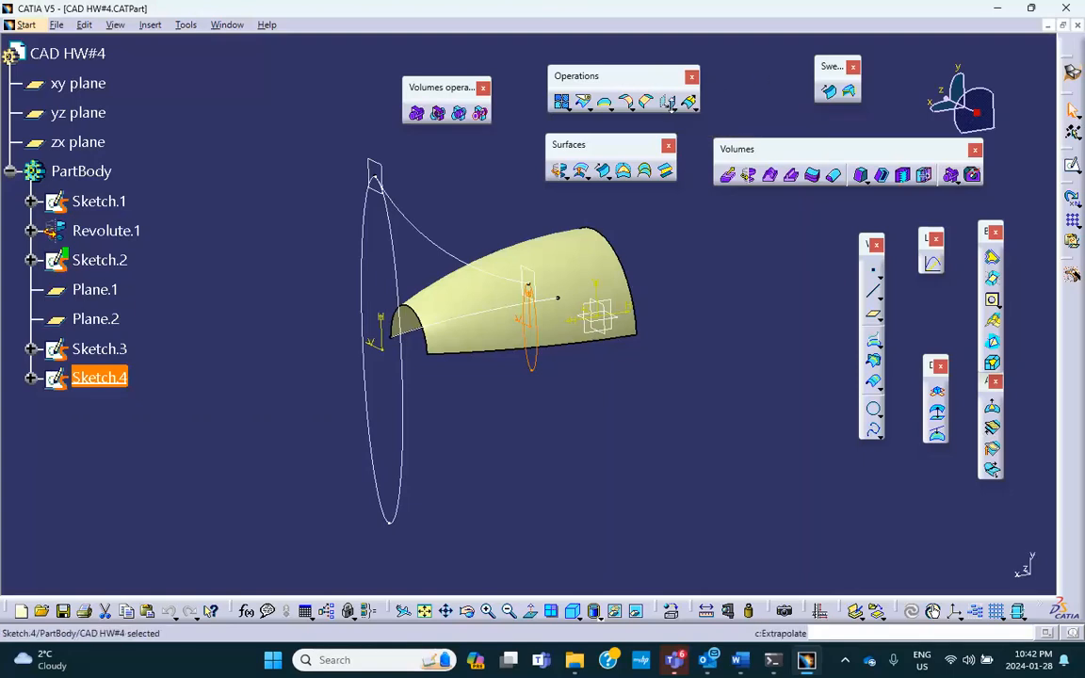
pyautogui.click(670, 105)
pyautogui.moveTo(684, 119); pyautogui.dragTo(676, 236)
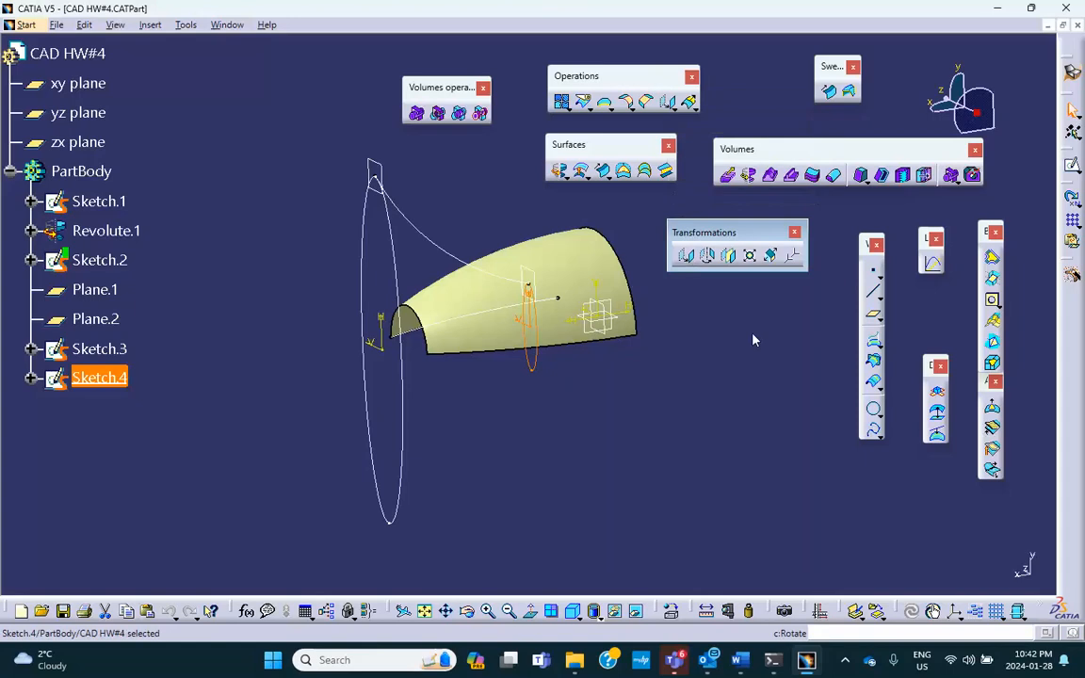
# Step: Mirror the Sketch.2 arc about the zx plane with Symmetry
pyautogui.click(728, 256)
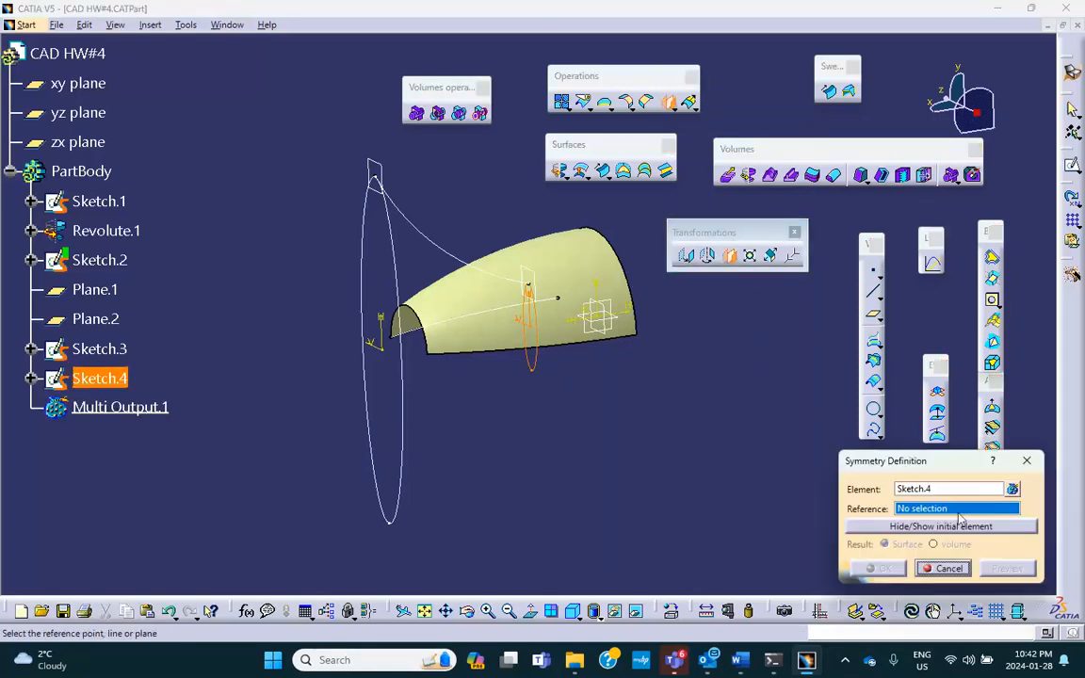
pyautogui.click(942, 568)
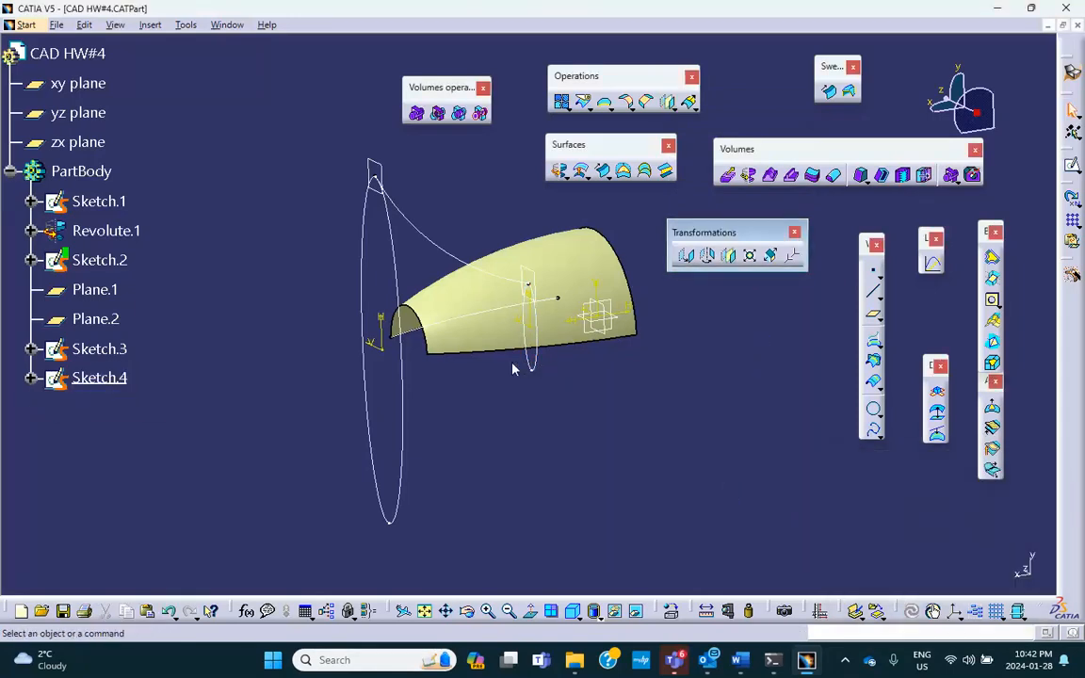
pyautogui.click(730, 256)
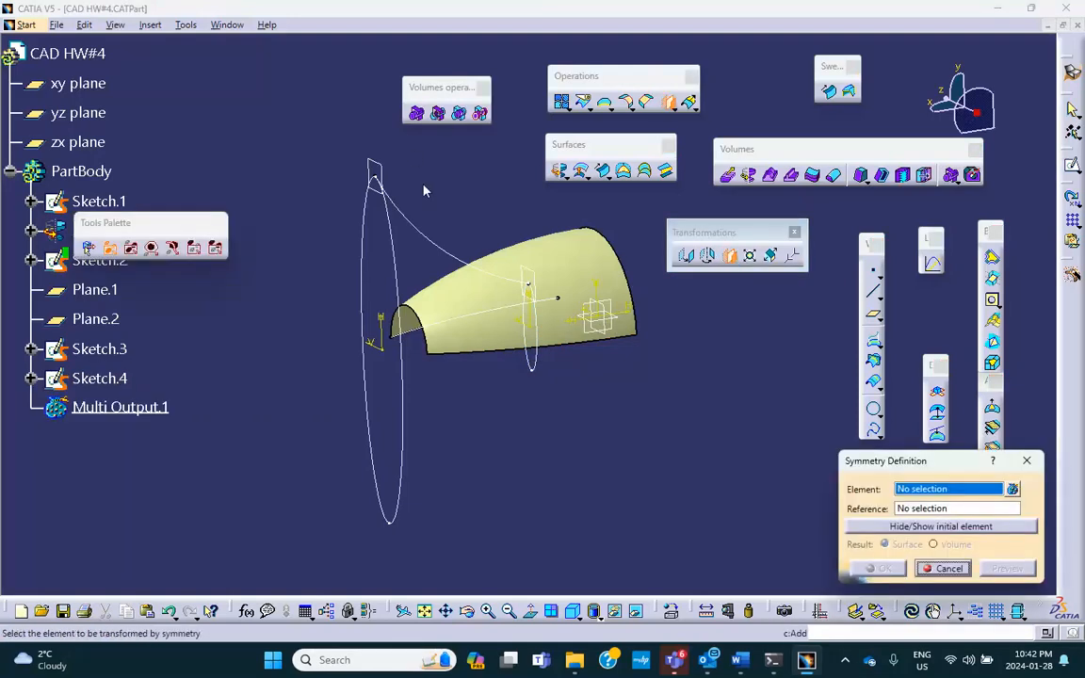
pyautogui.click(431, 235)
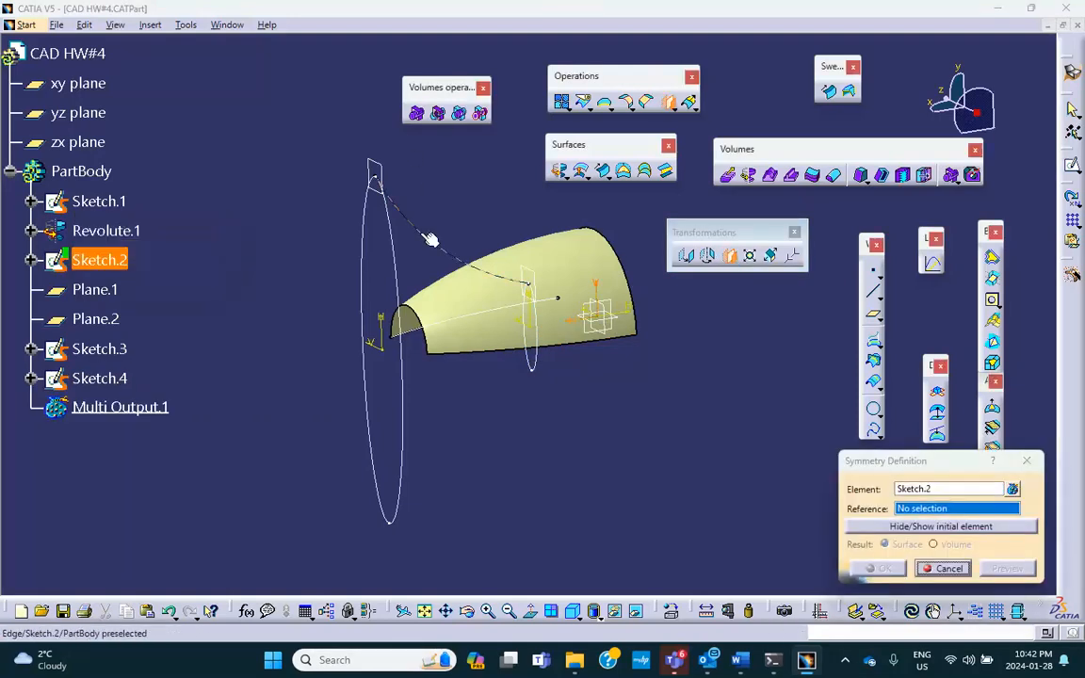
pyautogui.click(624, 325)
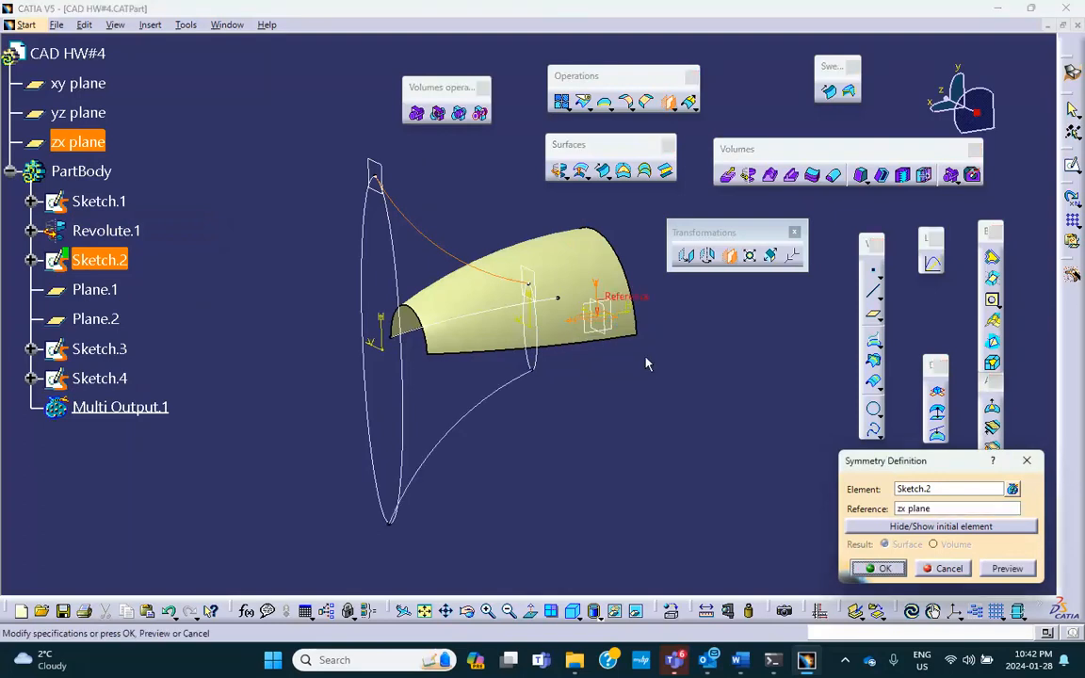
pyautogui.click(881, 569)
# Step: Review the Multi-sections Surface instructions in Word and return to CATIA
pyautogui.click(740, 661)
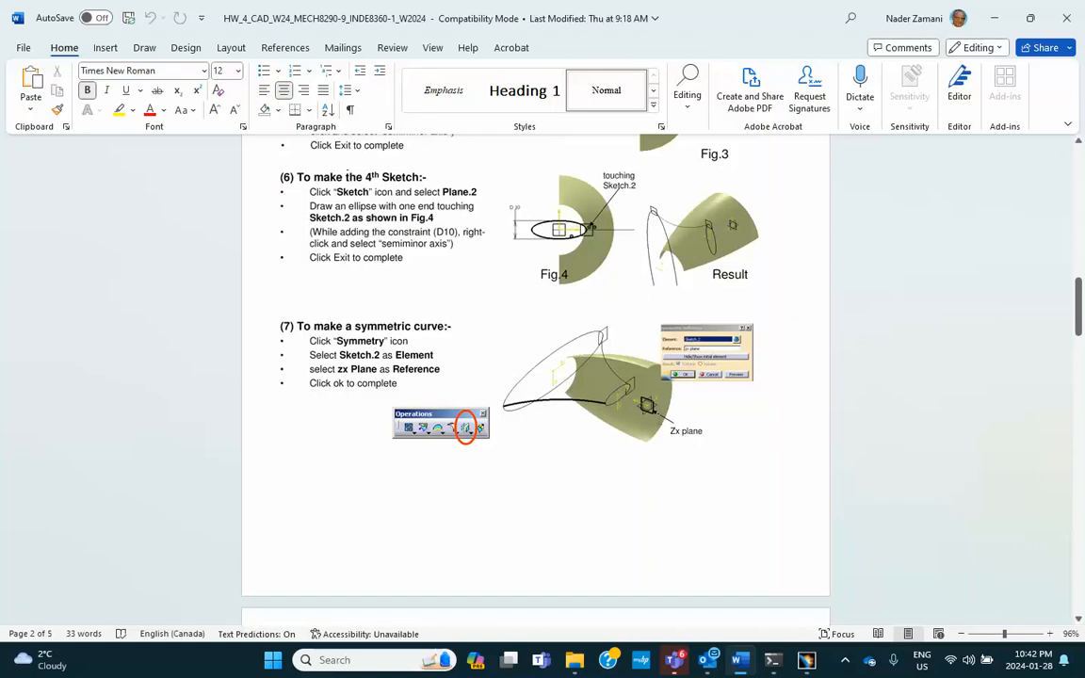
pyautogui.scroll(-7, 702, 367)
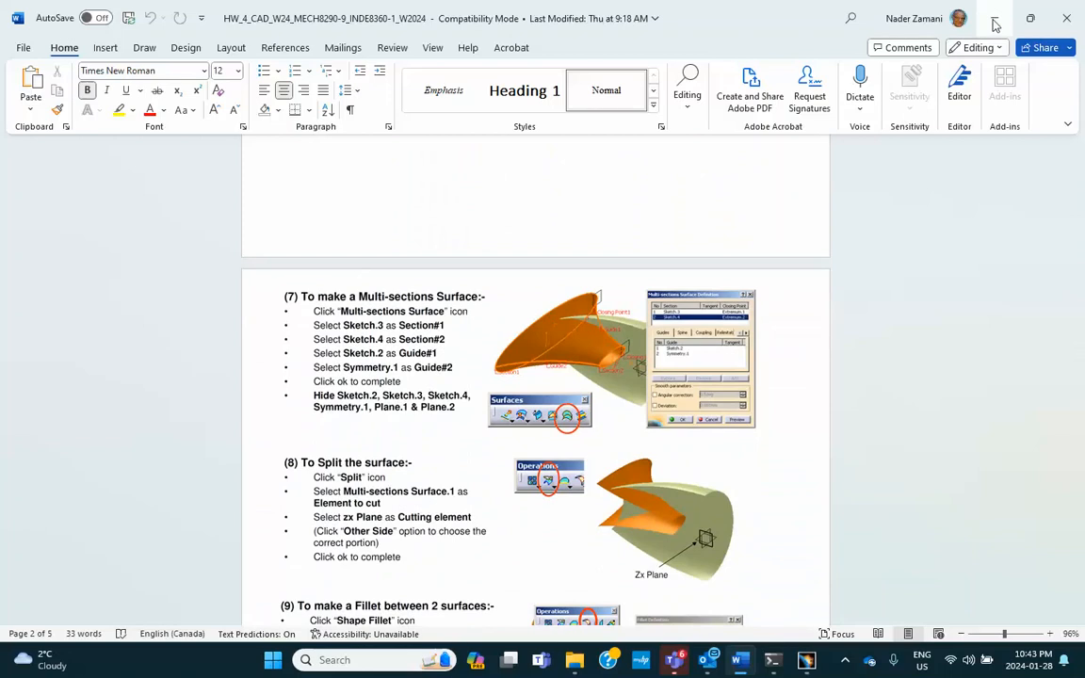
pyautogui.click(996, 19)
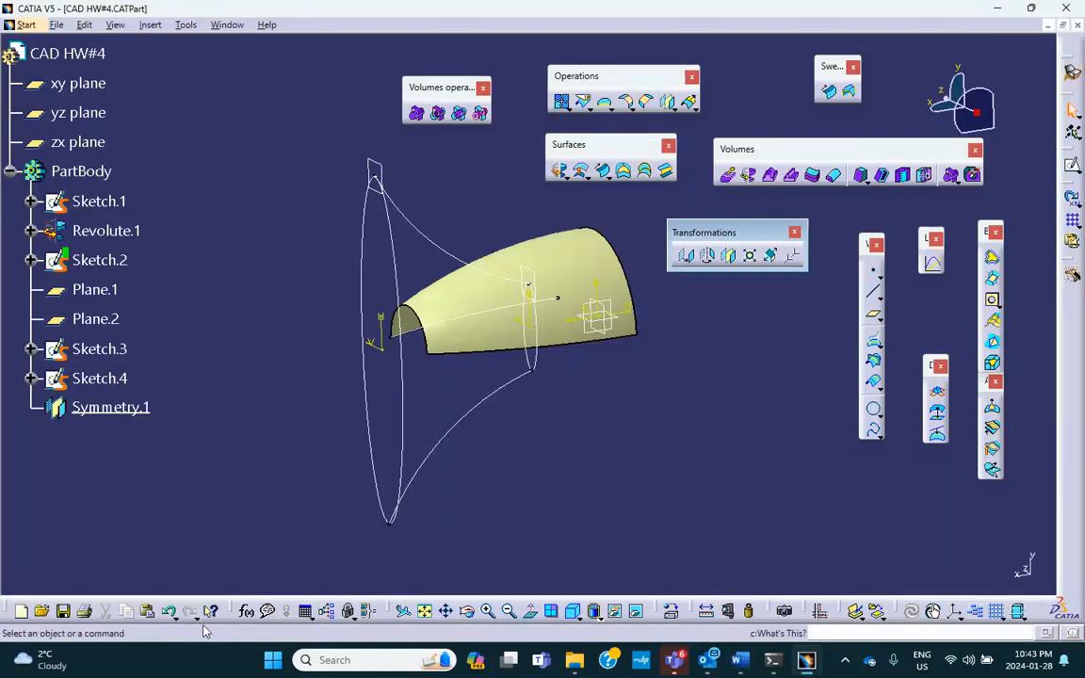
# Step: Save the part and create a Multi-sections Surface with Sketch.4 as the first section and Sketch.3 as the second
pyautogui.click(63, 611)
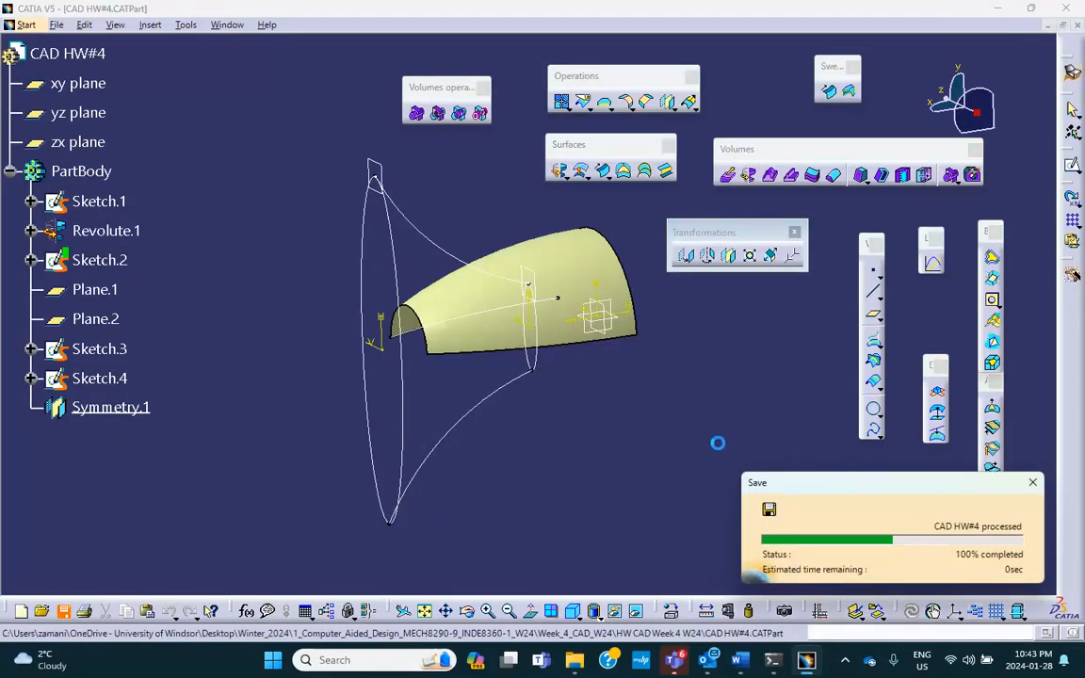
pyautogui.click(645, 170)
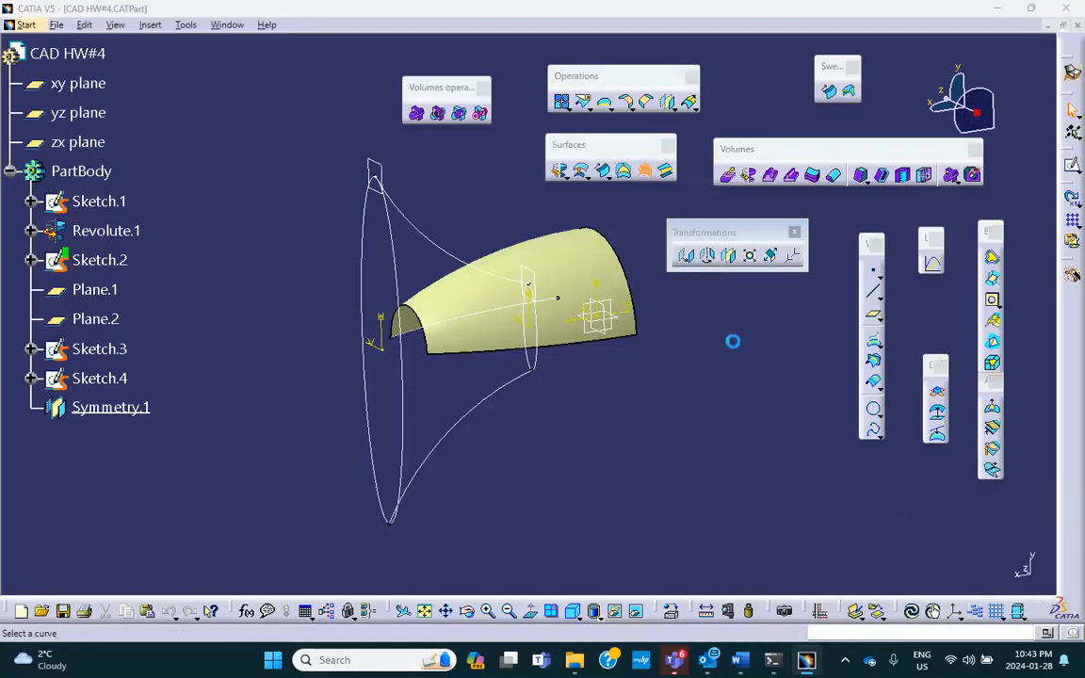
pyautogui.click(530, 361)
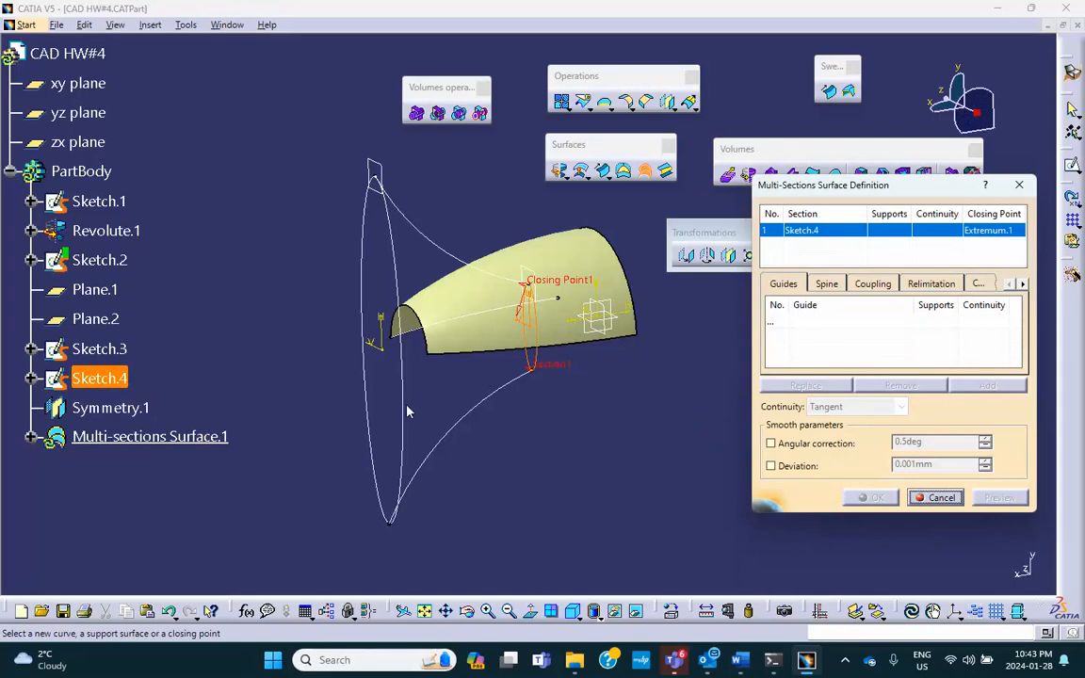
pyautogui.click(366, 363)
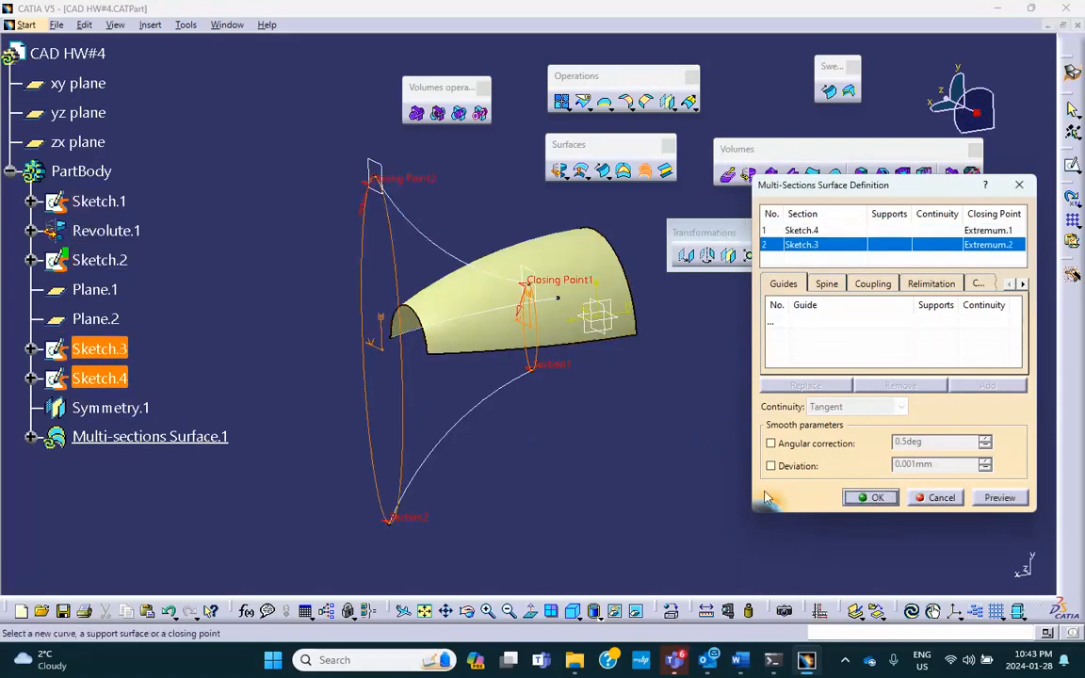
pyautogui.click(868, 497)
pyautogui.moveTo(556, 377); pyautogui.dragTo(424, 528, button='middle')
# Step: Review the Multi-sections Surface and Split instructions in Word, inspect the new surface from several angles in CATIA, and end in CATIA
pyautogui.moveTo(807, 663)
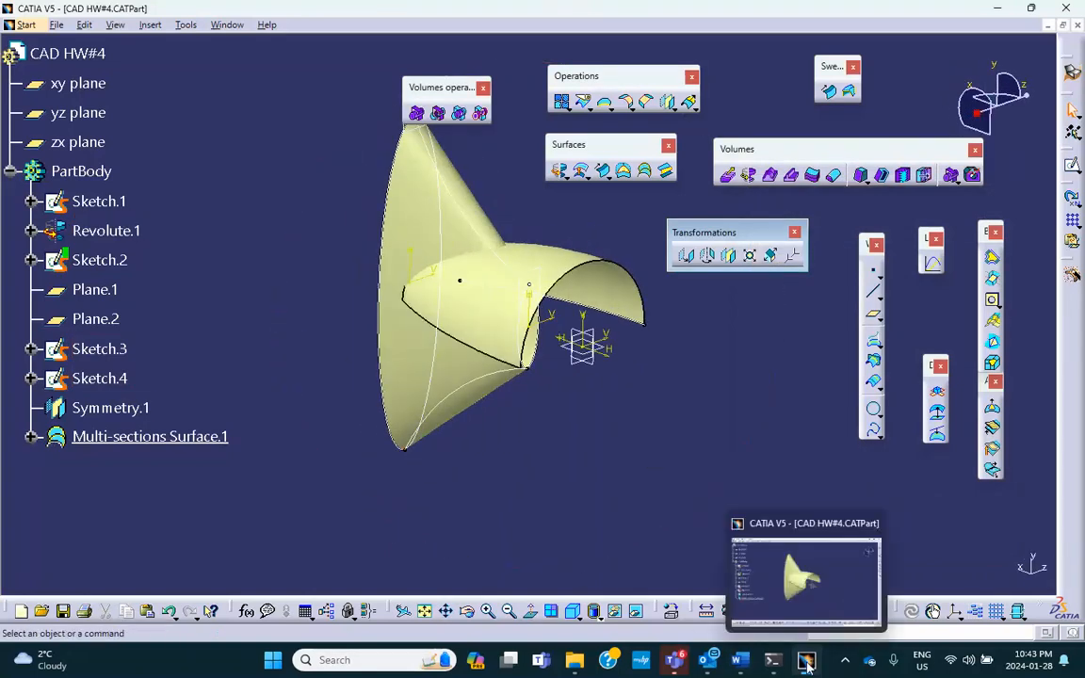
pyautogui.click(806, 663)
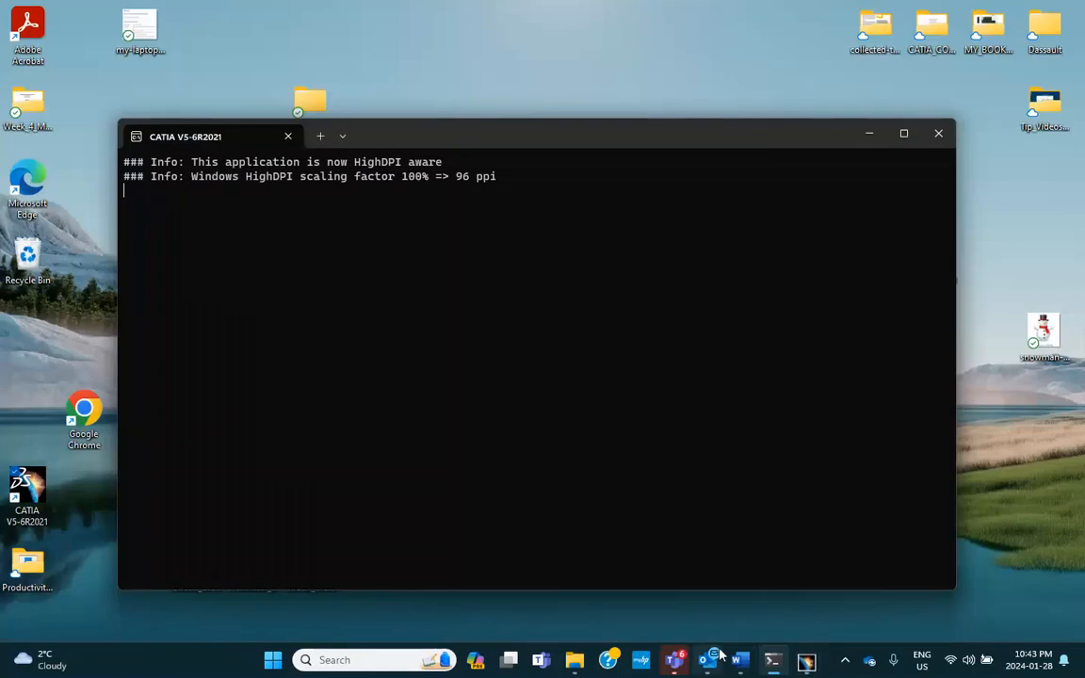
pyautogui.click(739, 660)
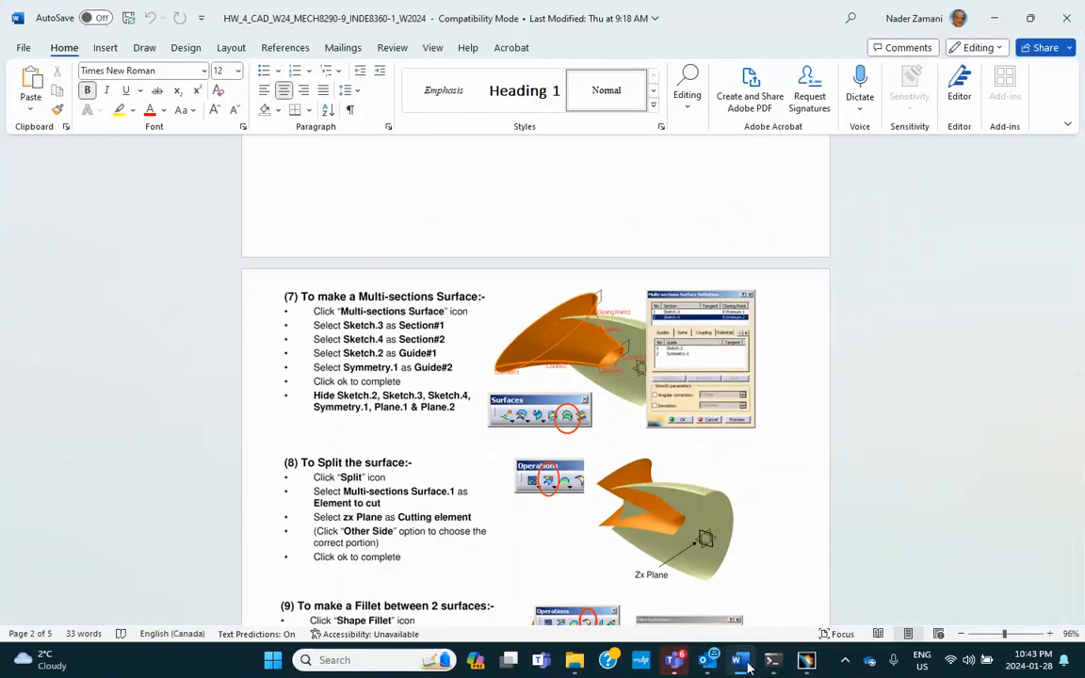
pyautogui.click(807, 663)
pyautogui.moveTo(557, 477); pyautogui.dragTo(669, 499, button='middle')
pyautogui.moveTo(395, 536); pyautogui.dragTo(477, 479, button='middle')
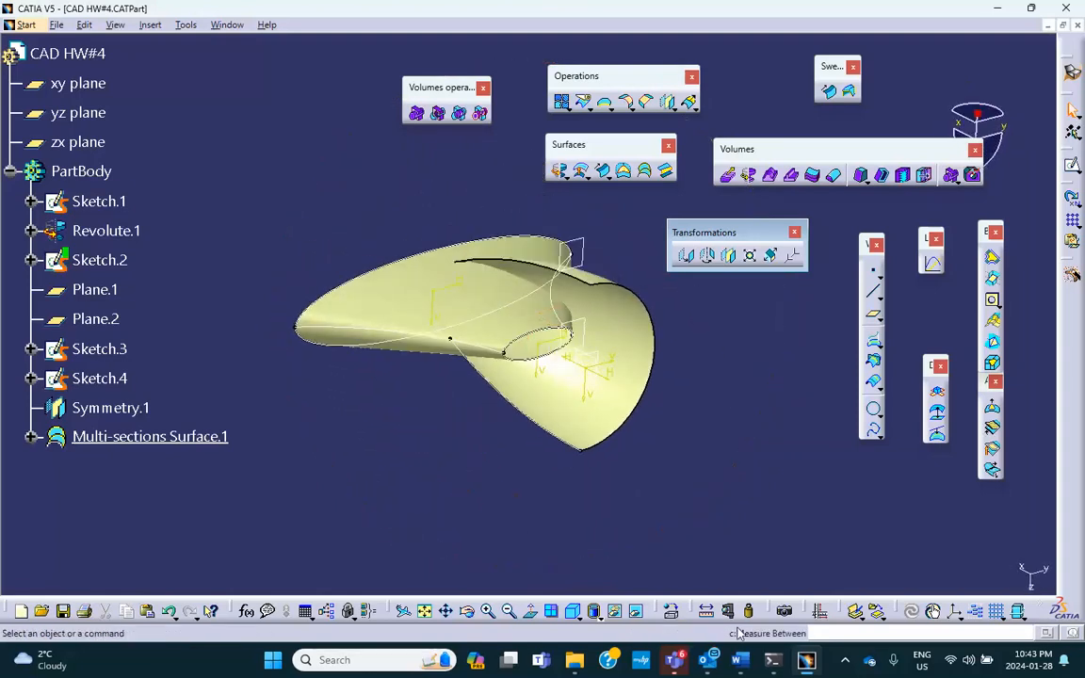
pyautogui.moveTo(805, 666)
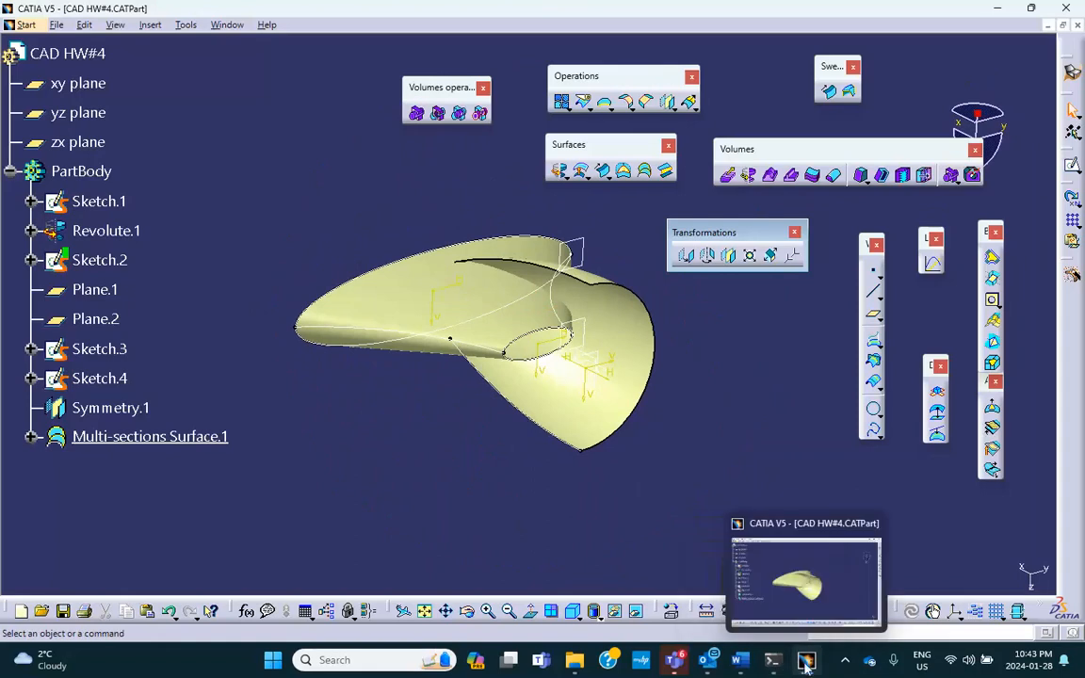
pyautogui.click(739, 659)
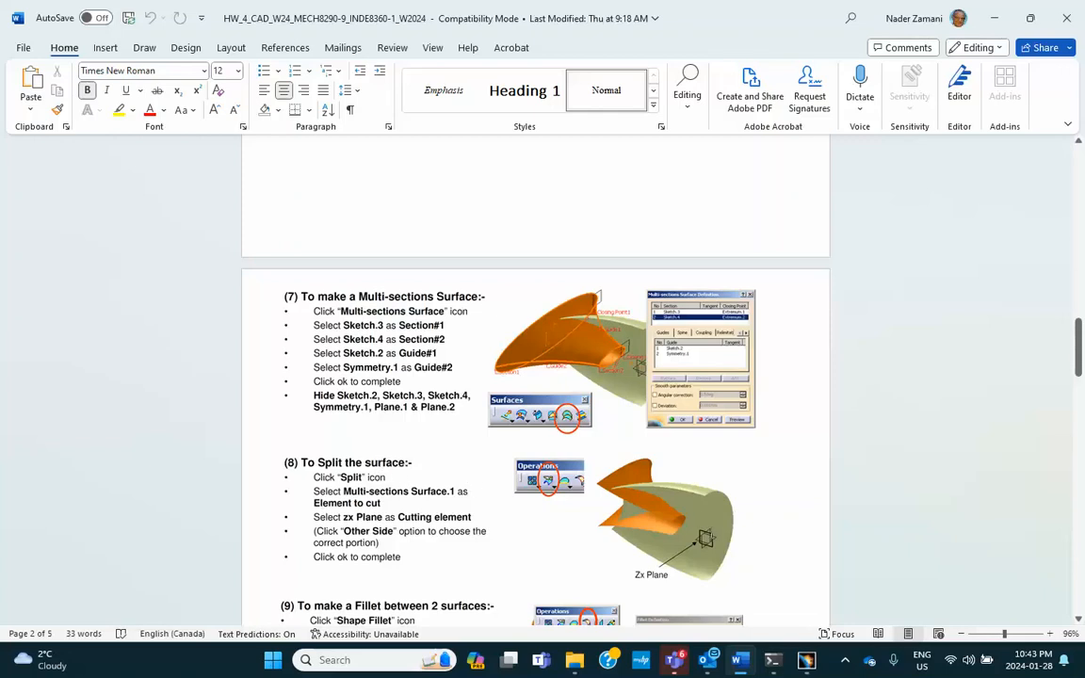
pyautogui.scroll(-4, 622, 426)
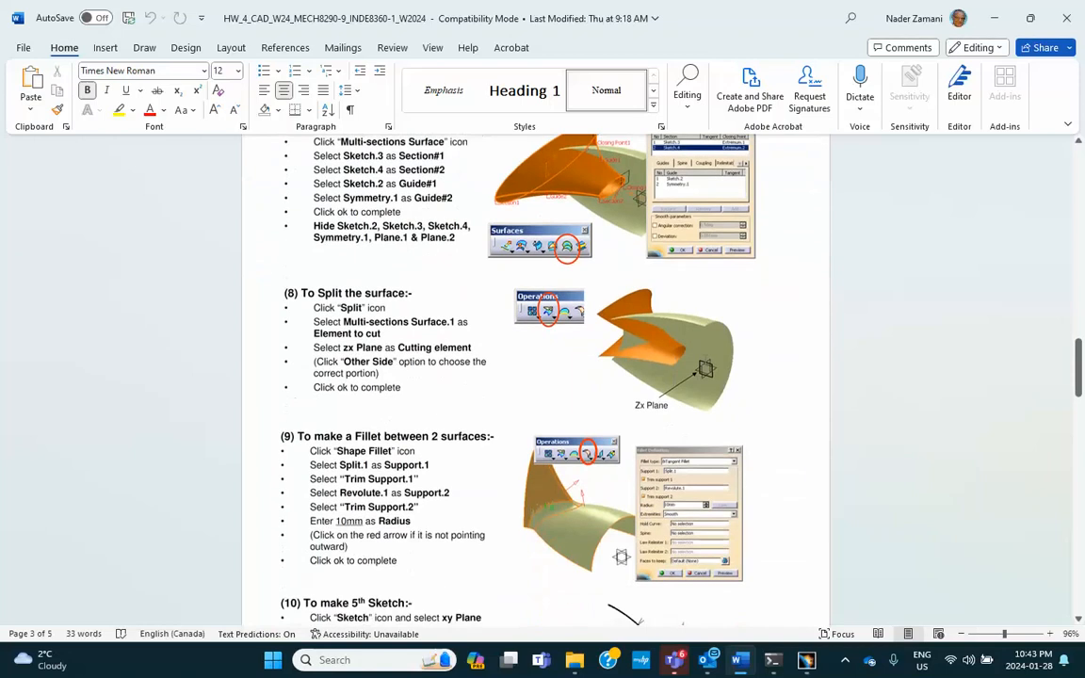
pyautogui.scroll(2, 673, 422)
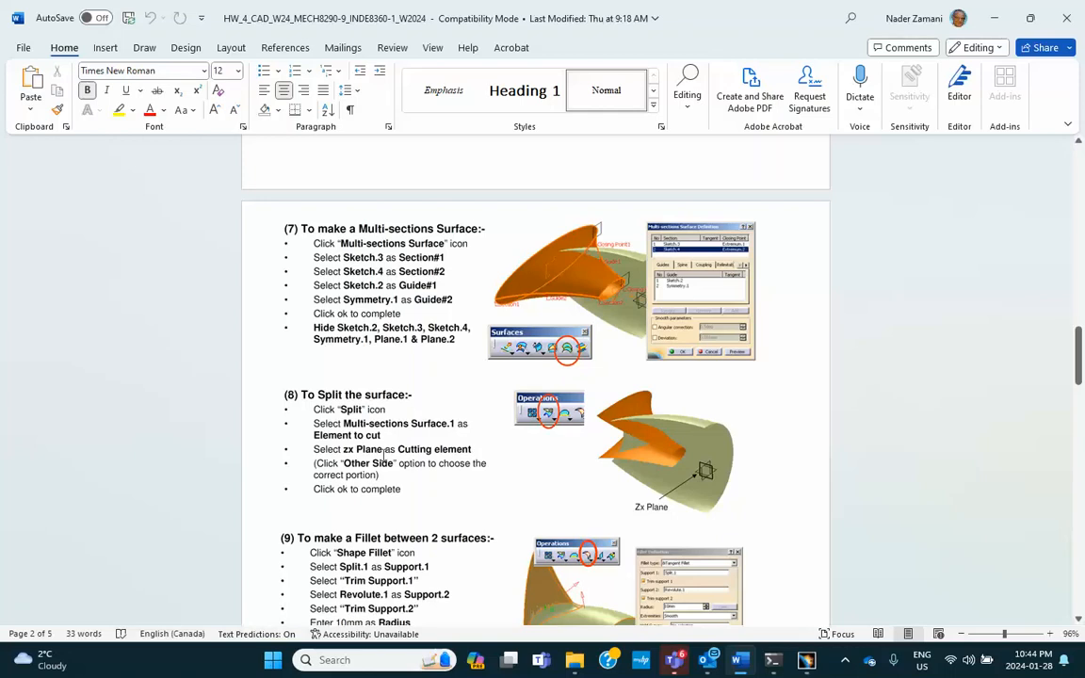
pyautogui.click(806, 659)
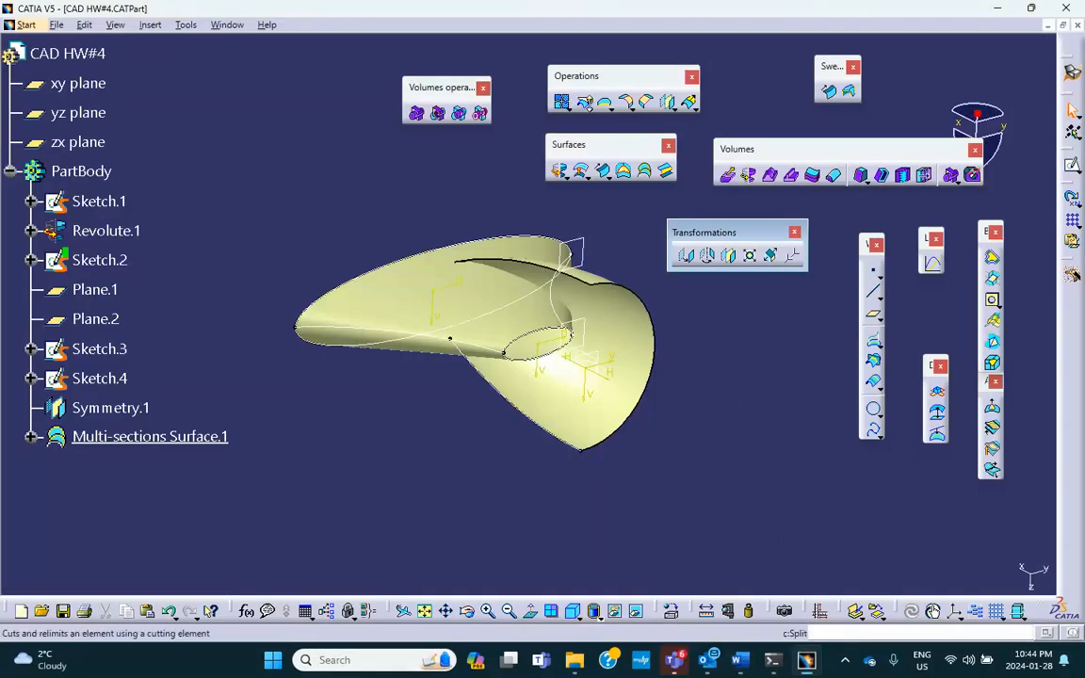
# Step: Split Multi-sections Surface.1 with the zx plane, switching to the other side, and compare with the Word instructions before accepting
pyautogui.click(587, 107)
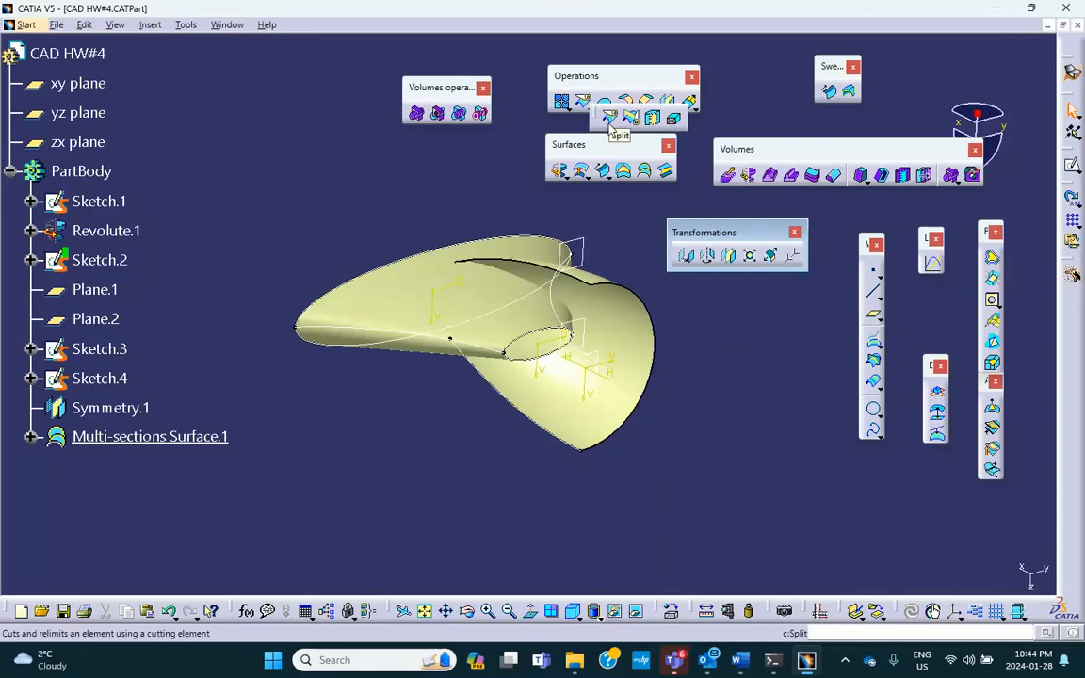
pyautogui.click(610, 118)
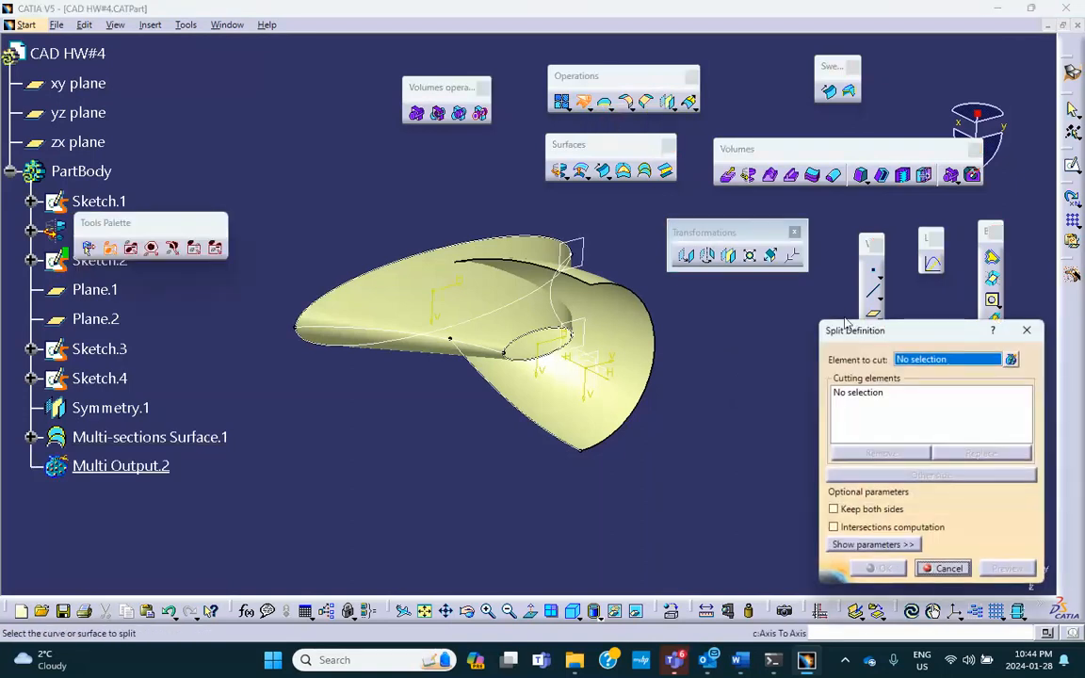
pyautogui.click(403, 291)
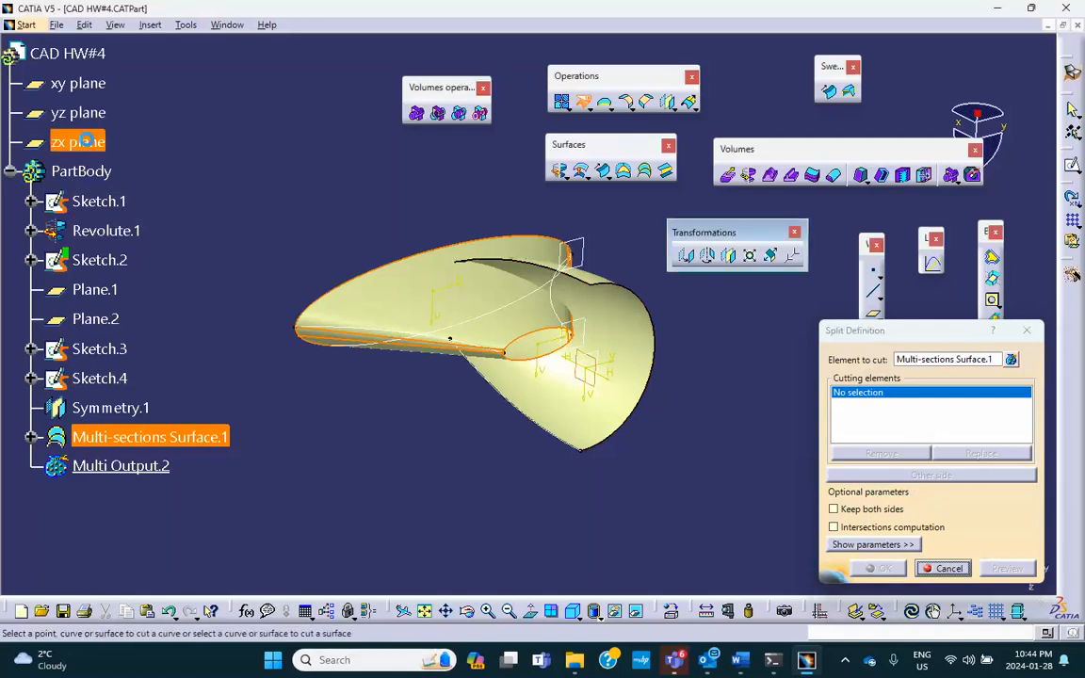
pyautogui.click(83, 141)
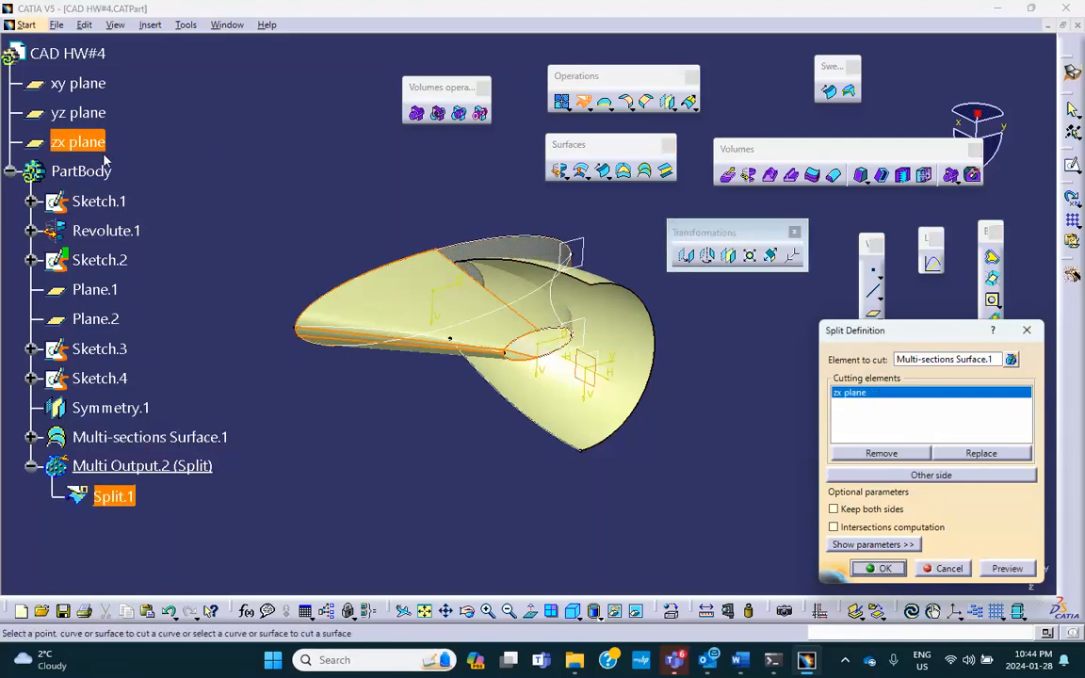
pyautogui.click(912, 477)
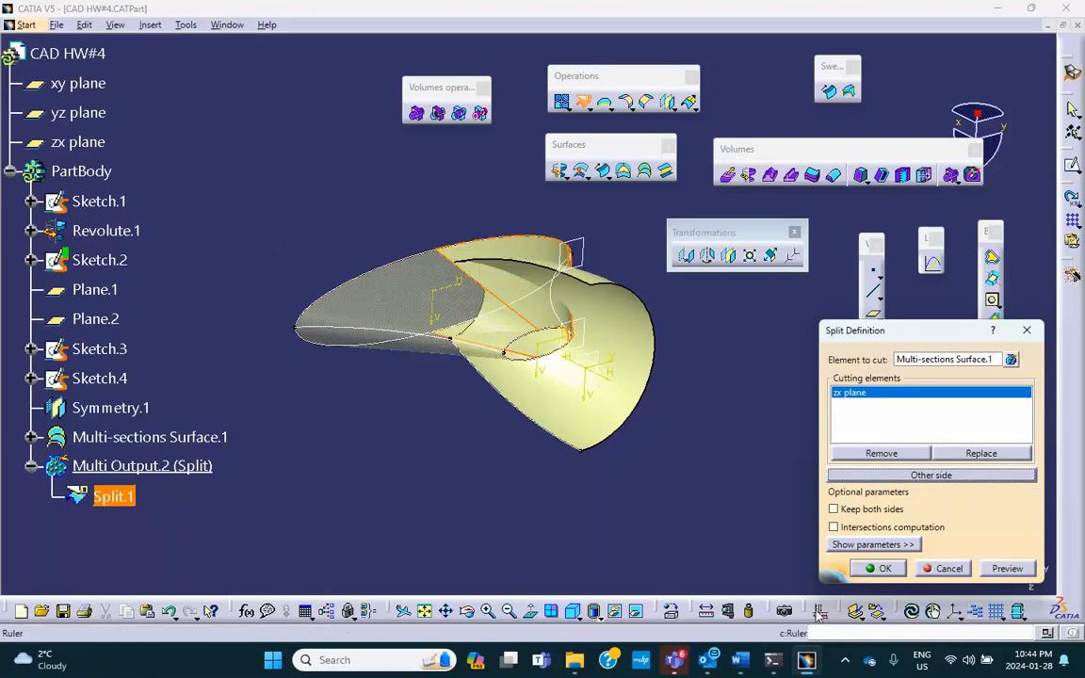
pyautogui.click(736, 659)
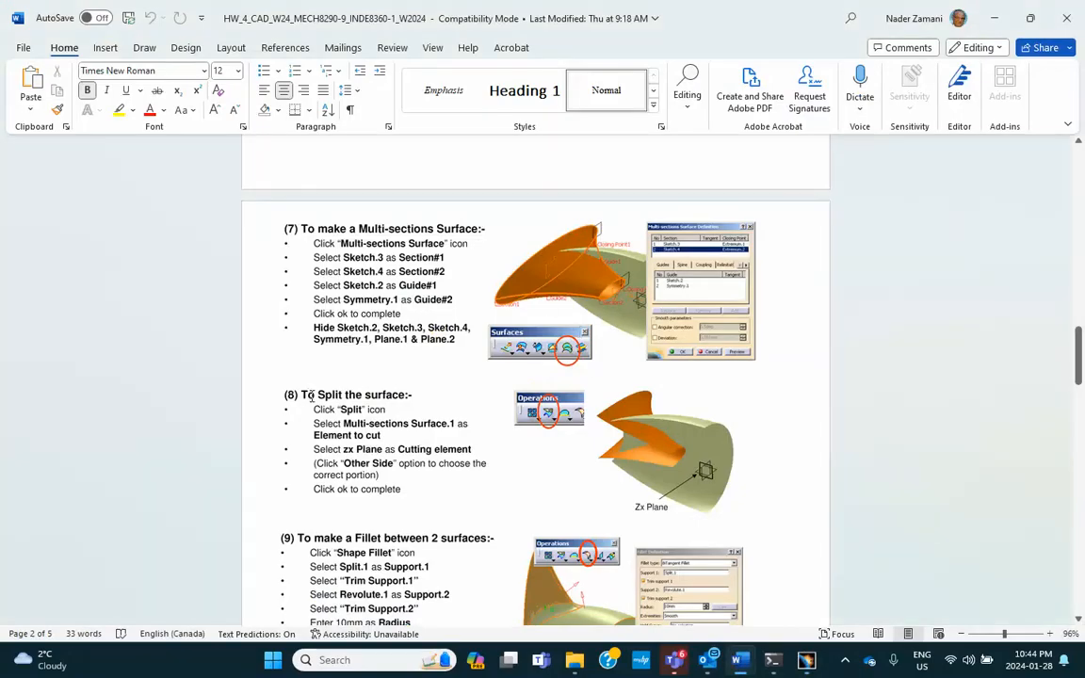
pyautogui.click(808, 668)
pyautogui.click(786, 523)
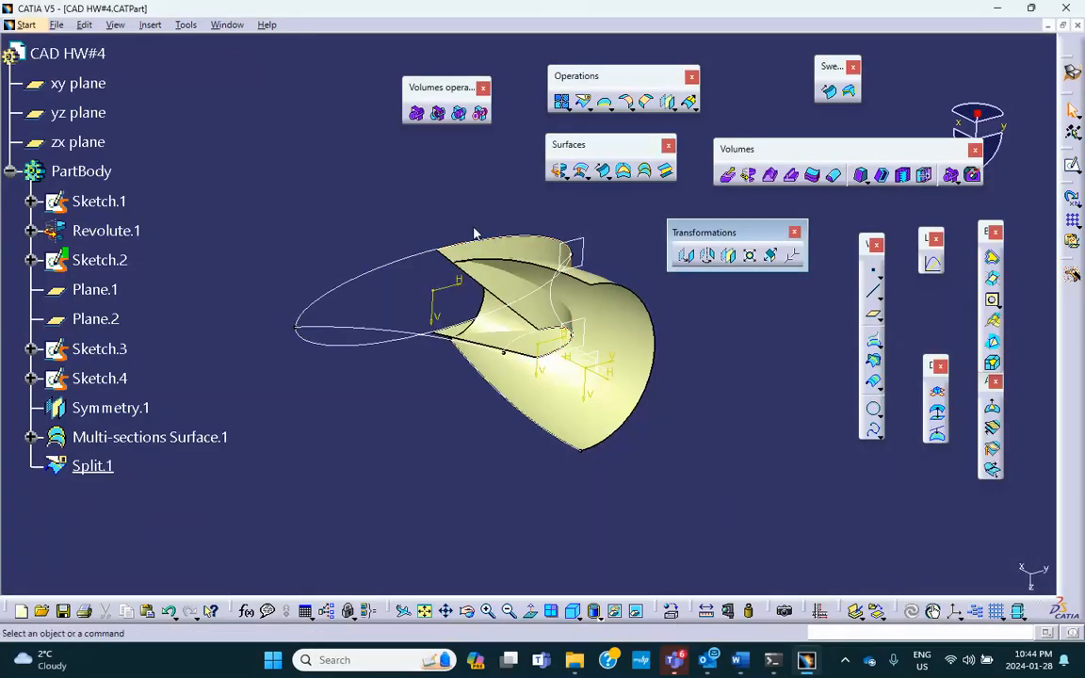
# Step: Following the Word instructions, define a BiTangent Fillet in CATIA with Split.1 as support 1 and Revolute.1 as support 2, both trimmed
pyautogui.click(740, 660)
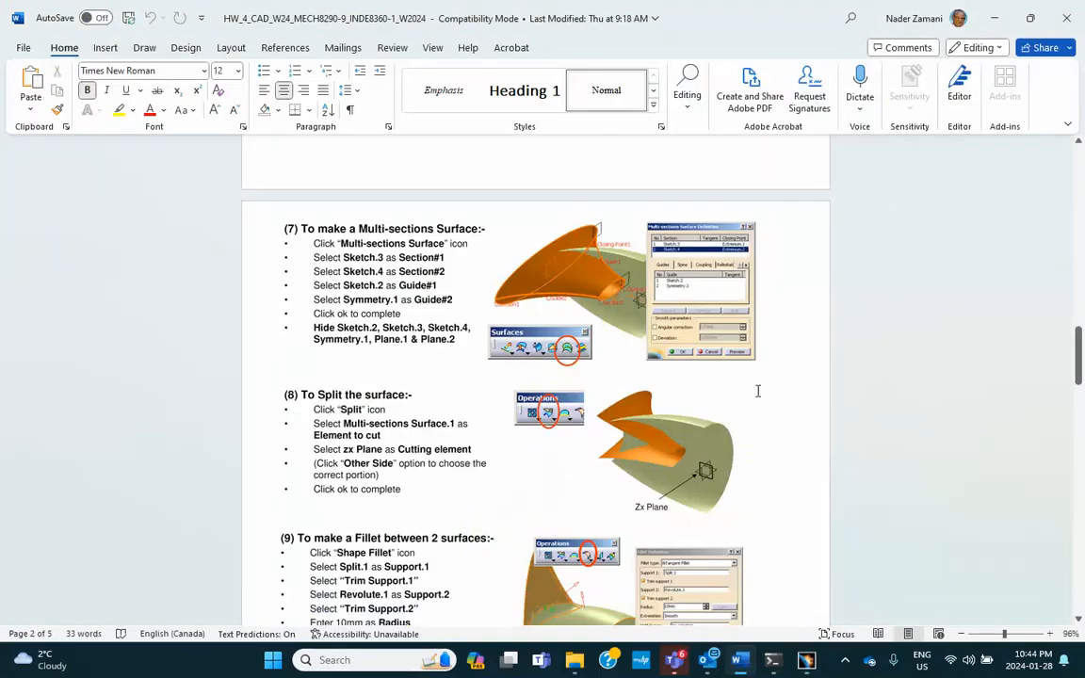
pyautogui.scroll(-3, 753, 489)
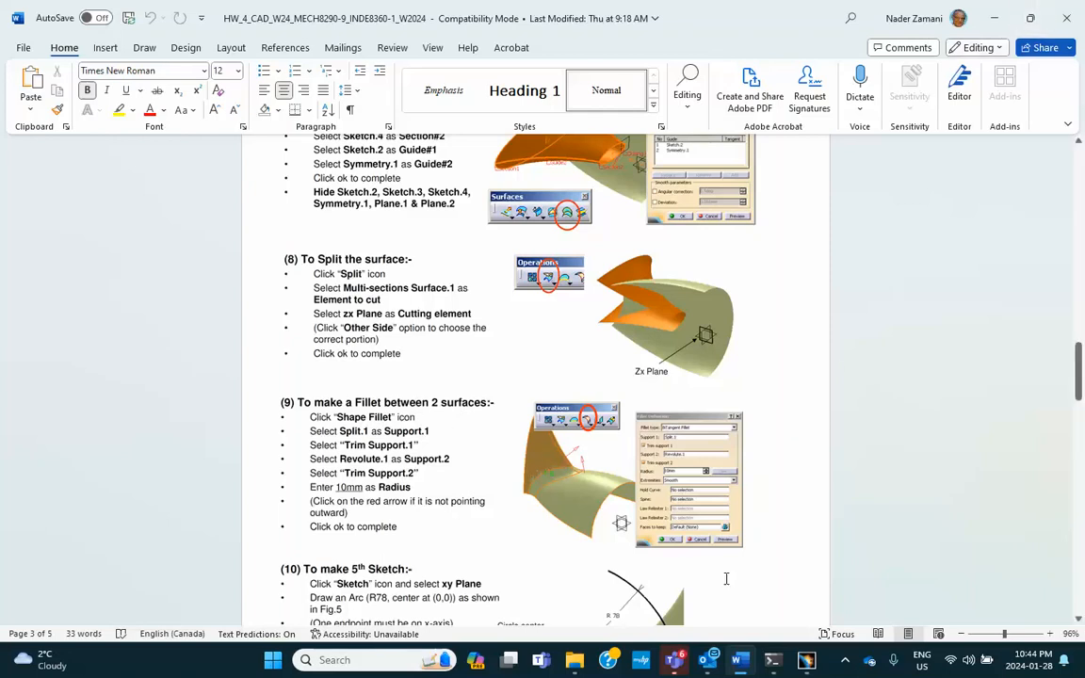
pyautogui.click(807, 660)
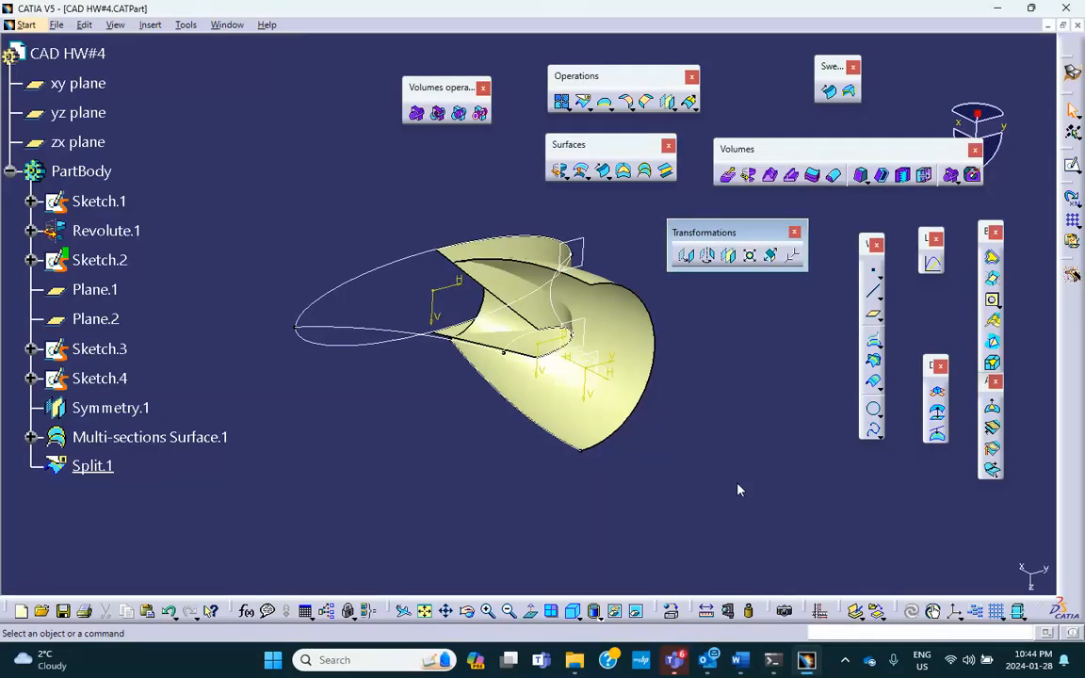
pyautogui.click(627, 106)
pyautogui.moveTo(483, 182); pyautogui.dragTo(425, 225, button='middle')
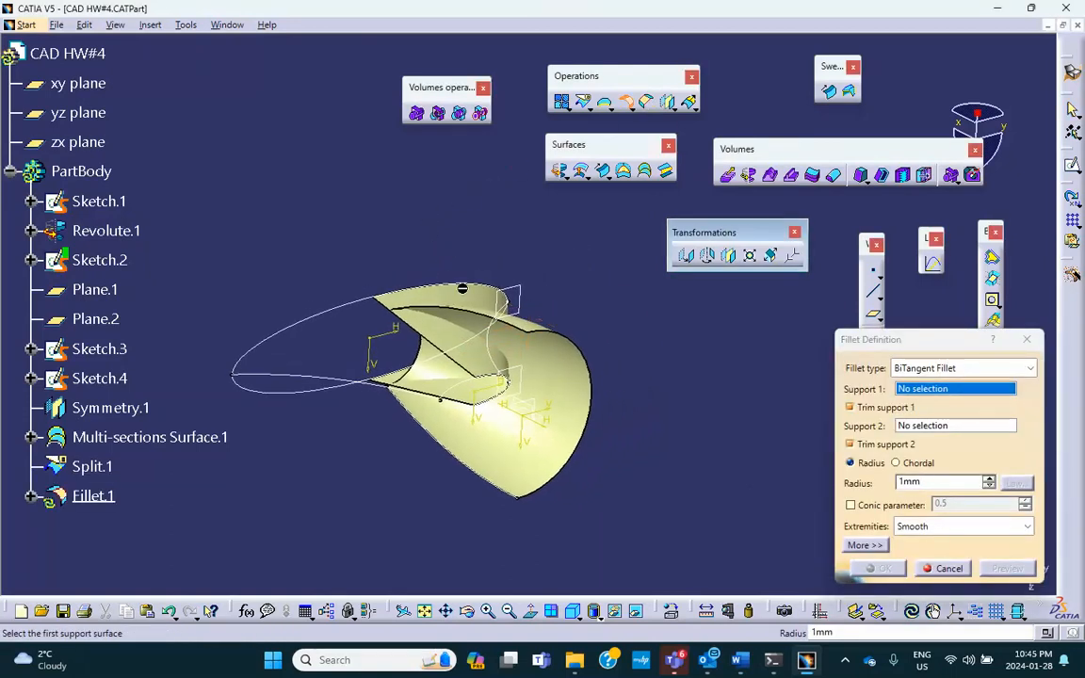
pyautogui.click(425, 273)
pyautogui.moveTo(442, 271); pyautogui.dragTo(508, 335, button='middle')
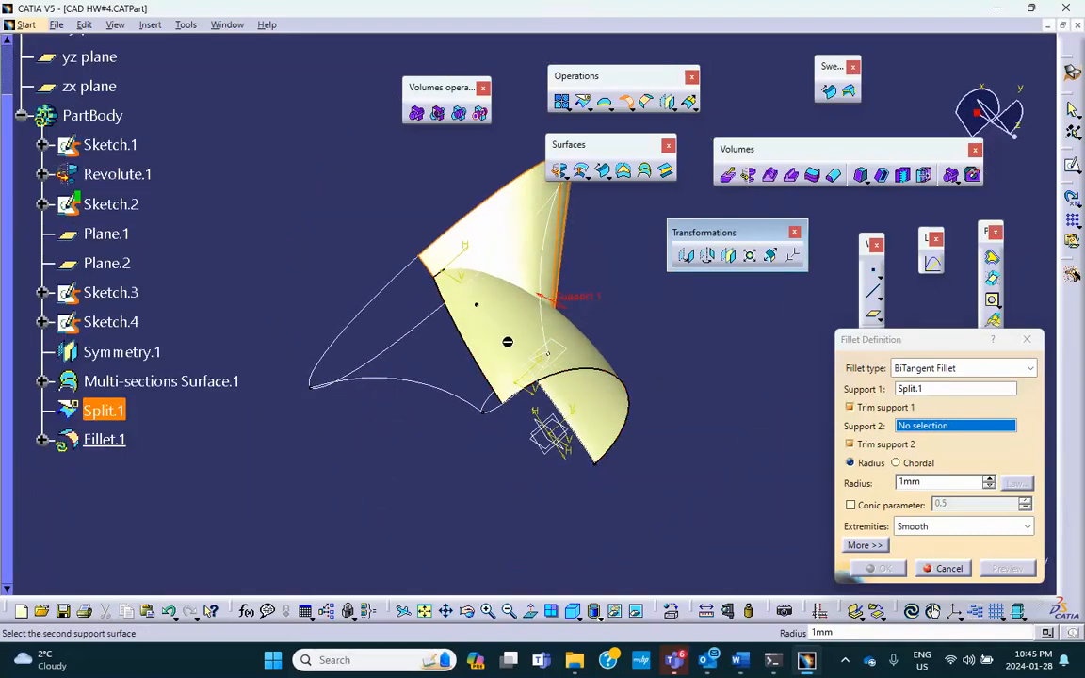
pyautogui.click(525, 339)
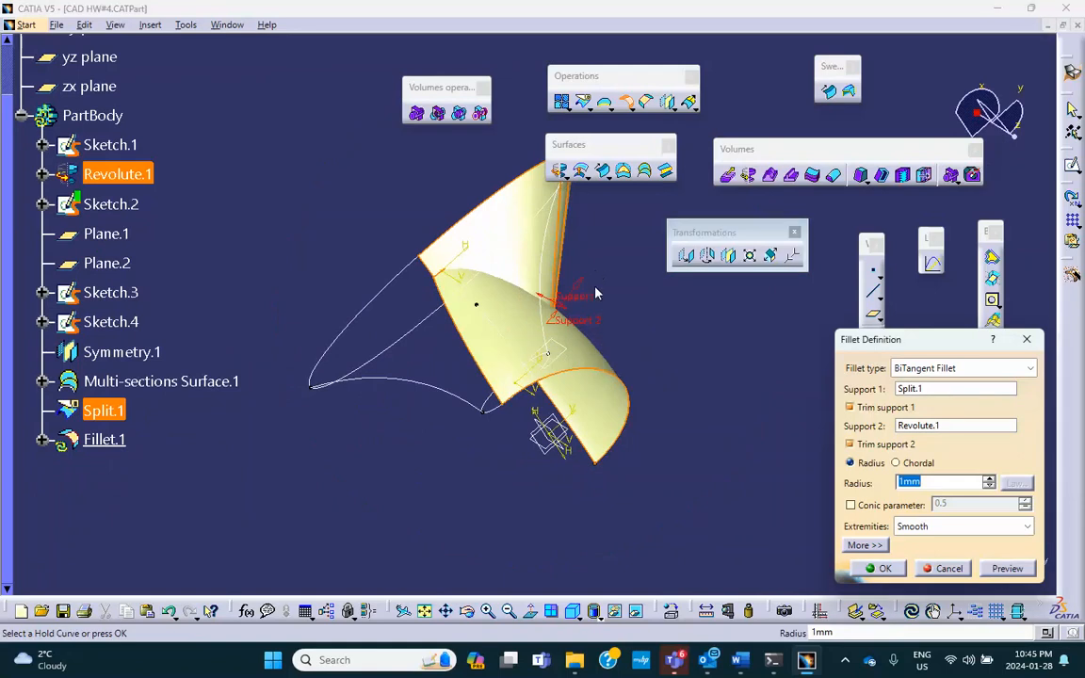
# Step: Check the fillet instructions in Word and create the fillet in CATIA with the 1 mm radius
pyautogui.hotkey('alt', 'Tab')
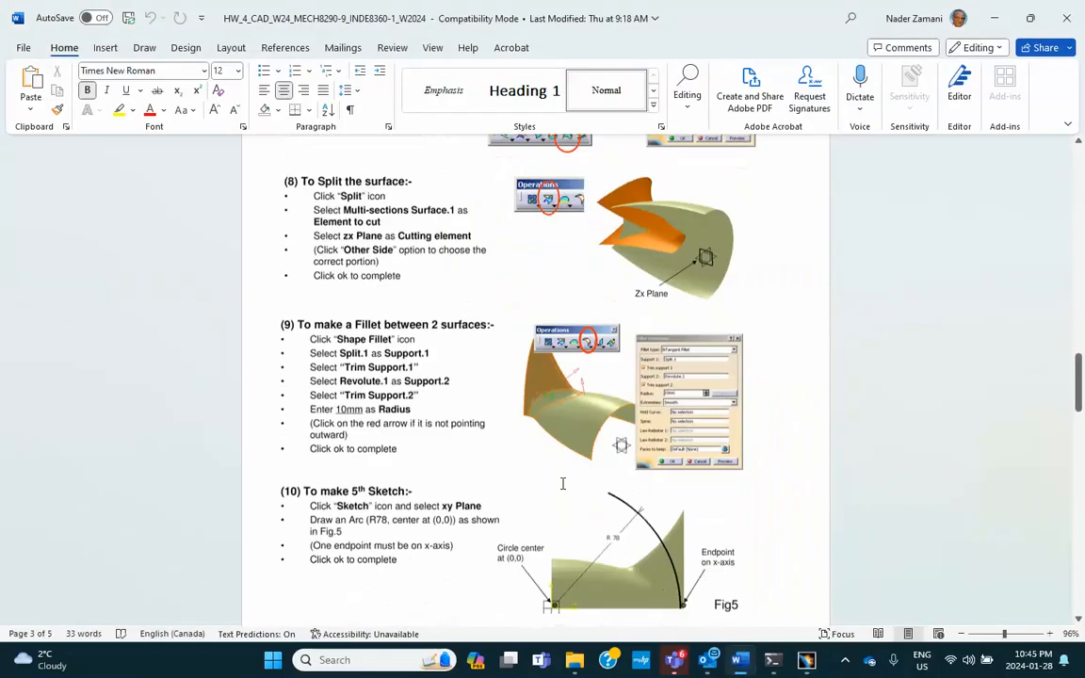
pyautogui.scroll(-2, 562, 483)
pyautogui.scroll(2, 562, 483)
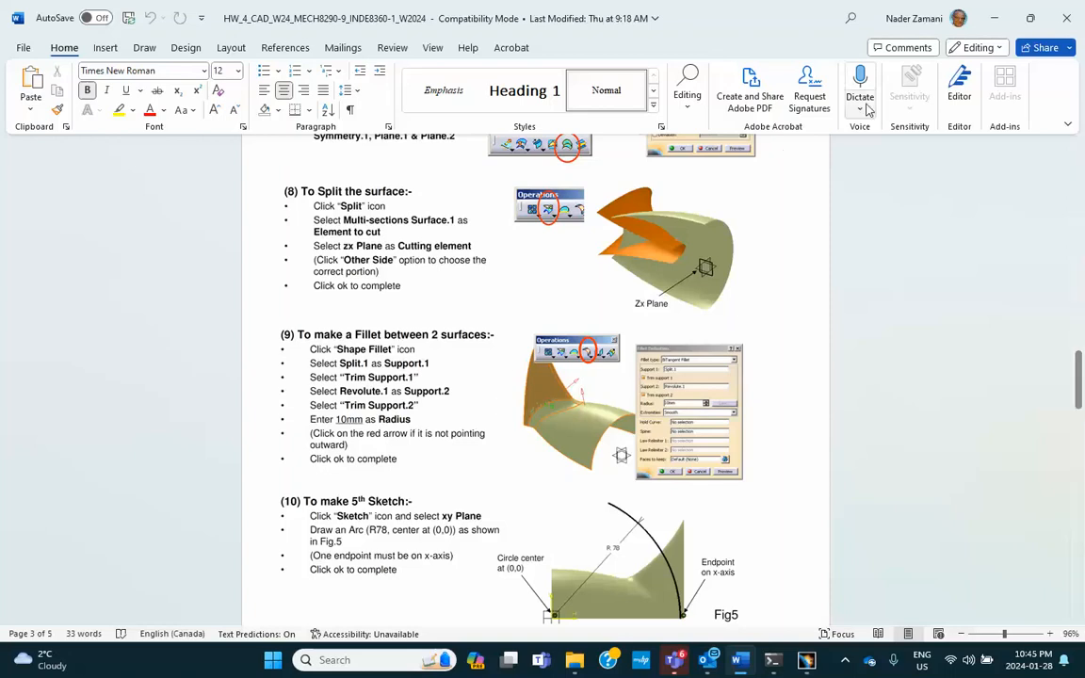
pyautogui.click(993, 18)
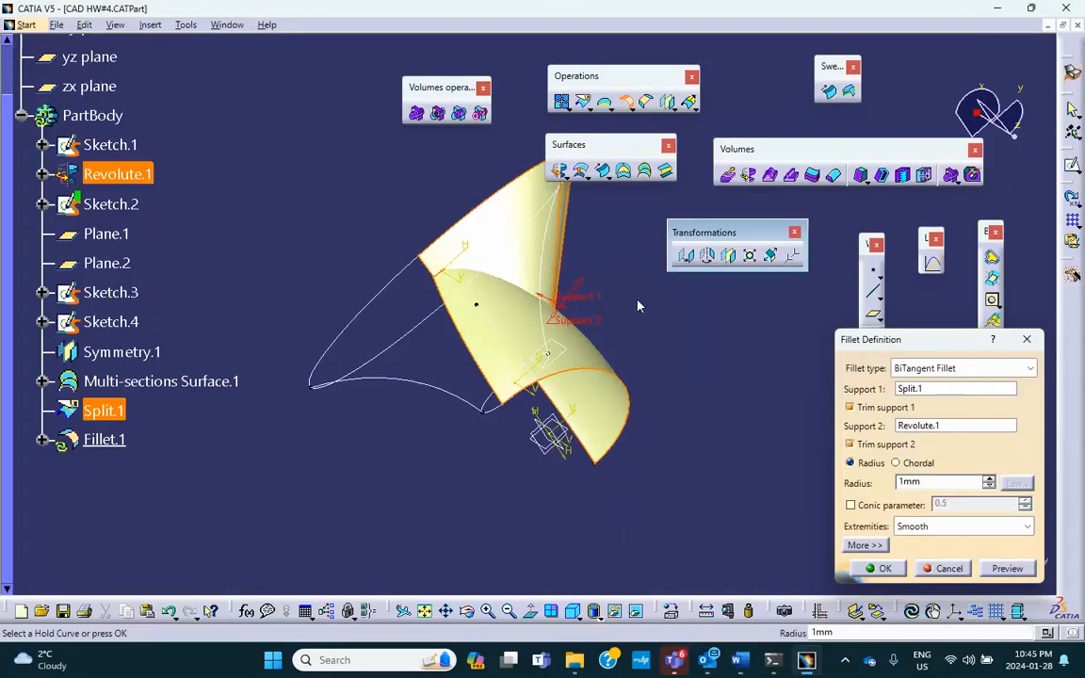
pyautogui.click(882, 569)
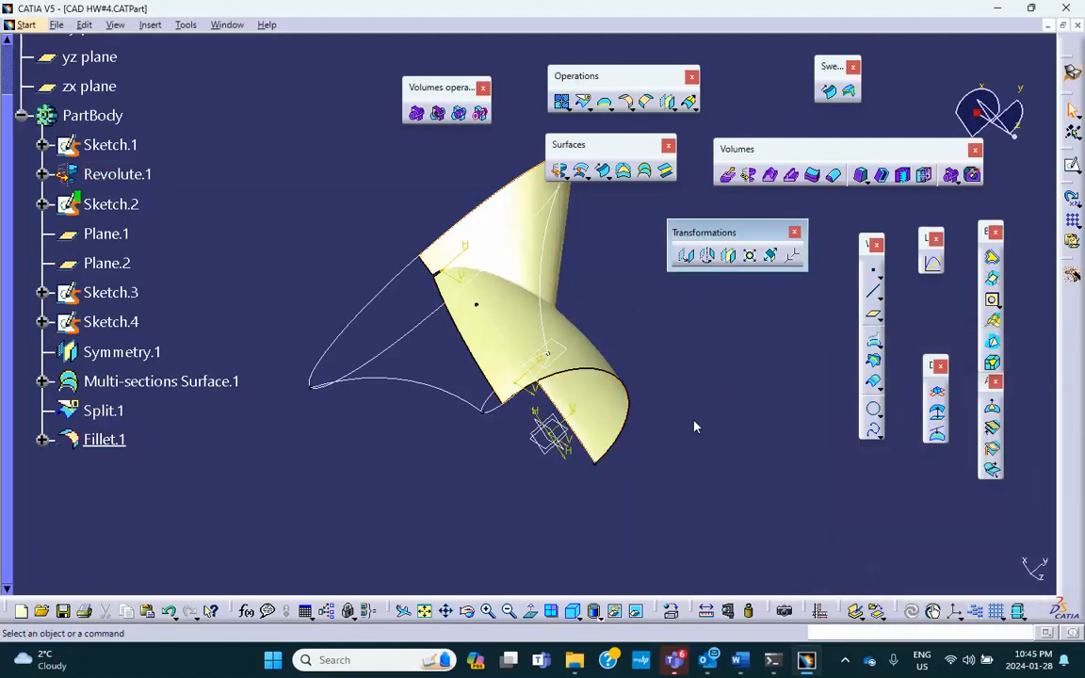
# Step: Edit Fillet.1, check the specified radius in Word, and set the fillet radius to 10 mm in CATIA
pyautogui.doubleClick(104, 440)
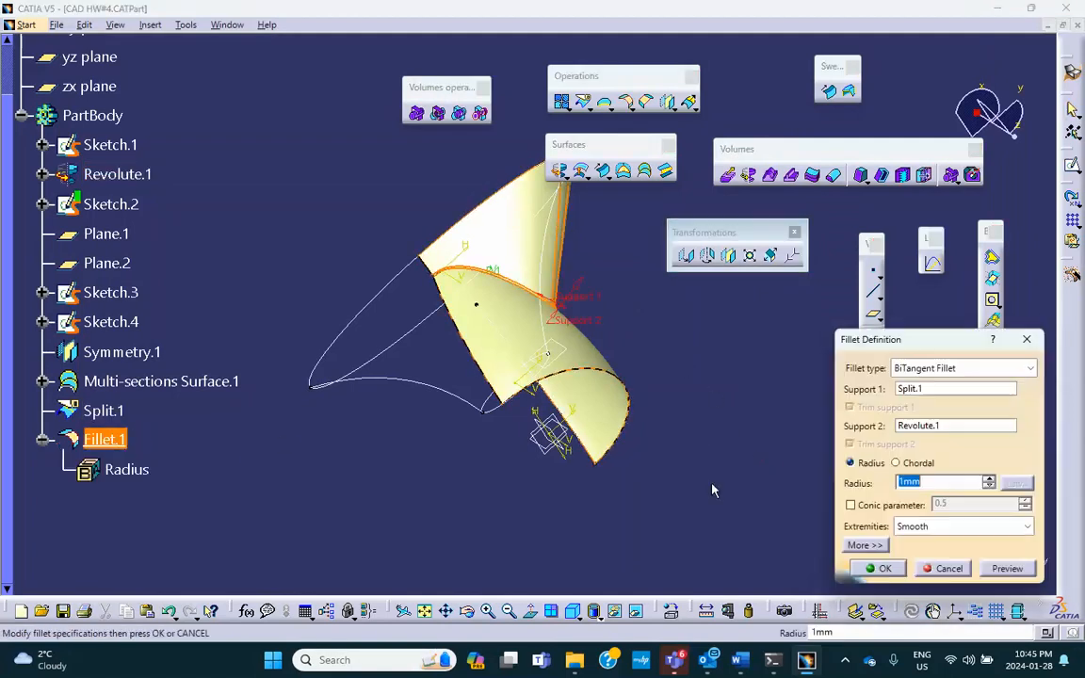
pyautogui.click(740, 661)
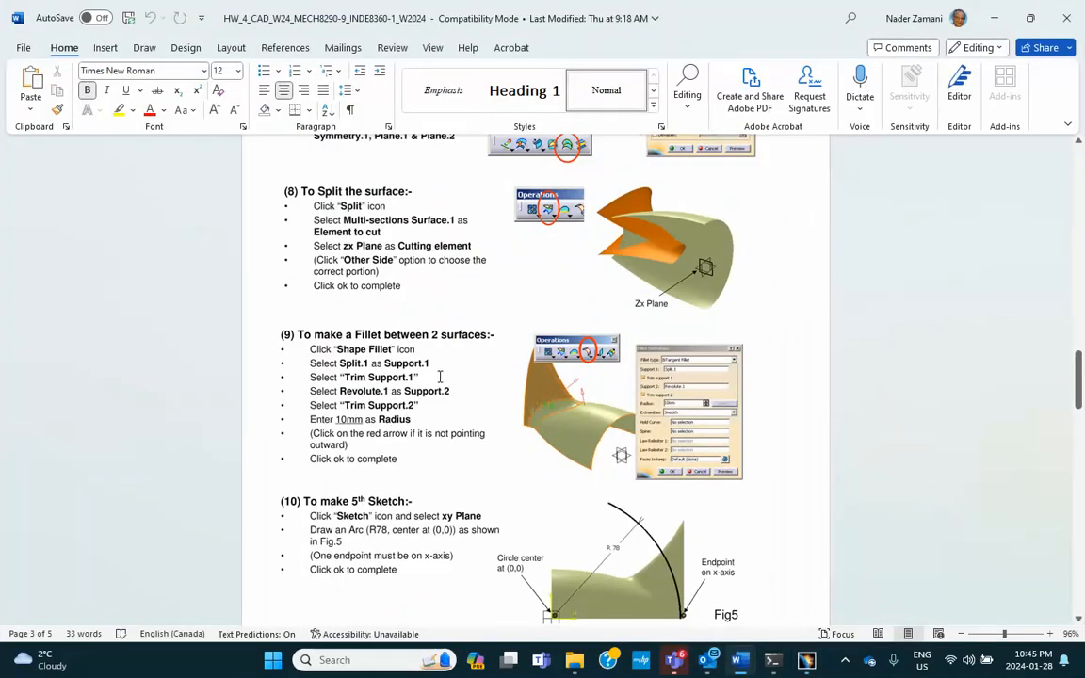
pyautogui.click(808, 661)
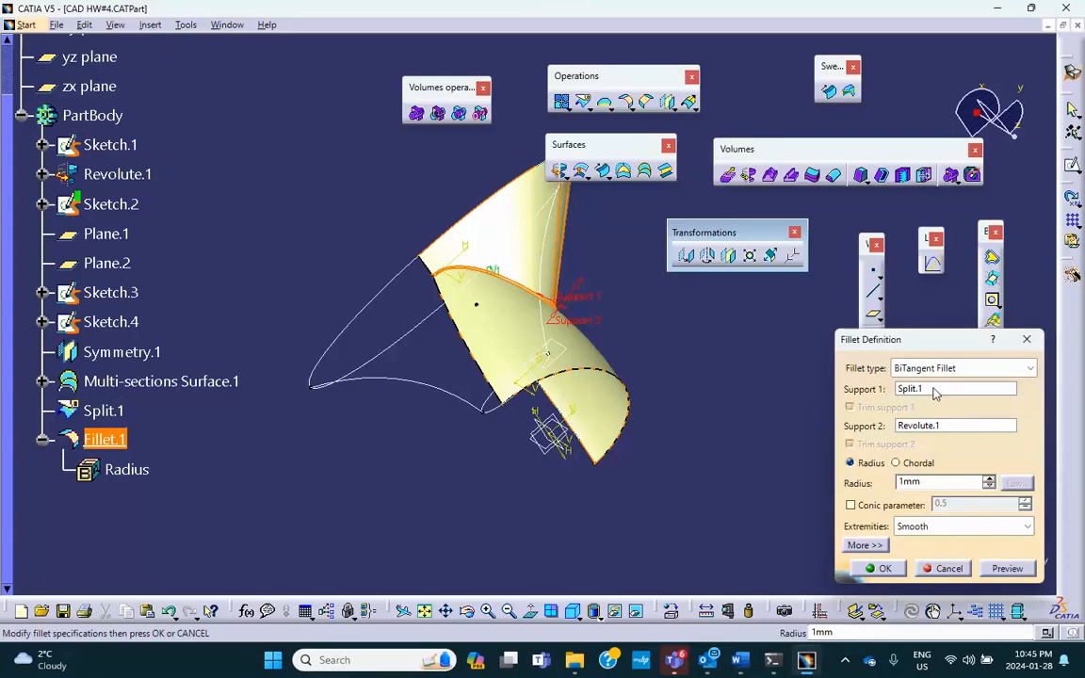
pyautogui.doubleClick(938, 480)
pyautogui.write('10mm')
pyautogui.click(883, 569)
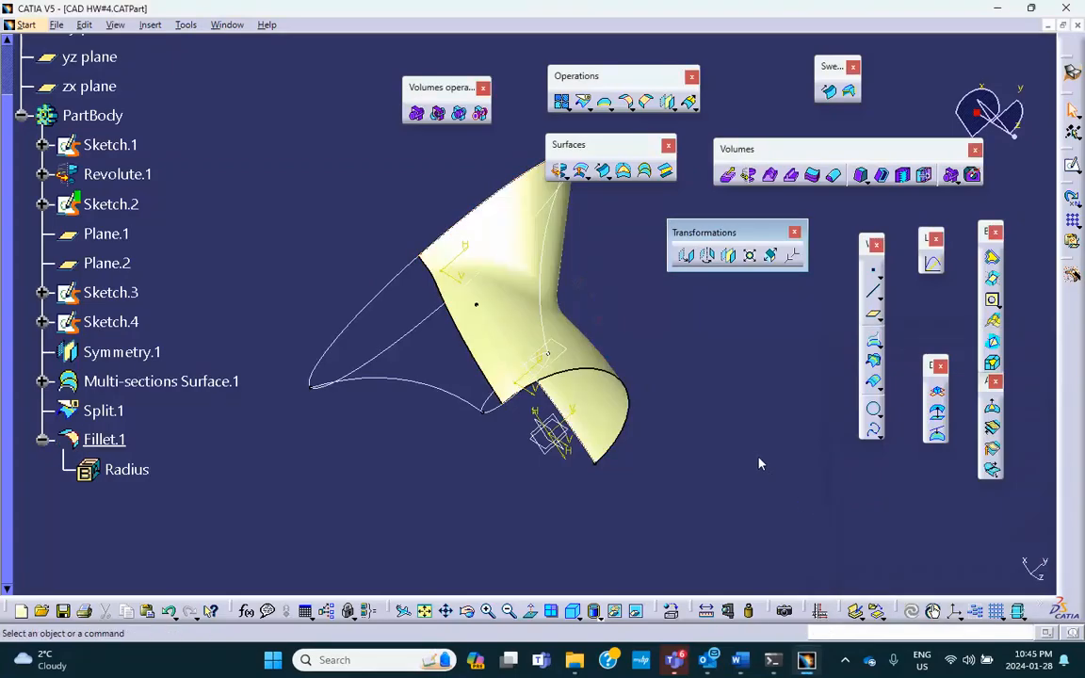
pyautogui.moveTo(574, 352); pyautogui.dragTo(552, 374, button='middle')
pyautogui.moveTo(477, 326); pyautogui.dragTo(505, 288, button='middle')
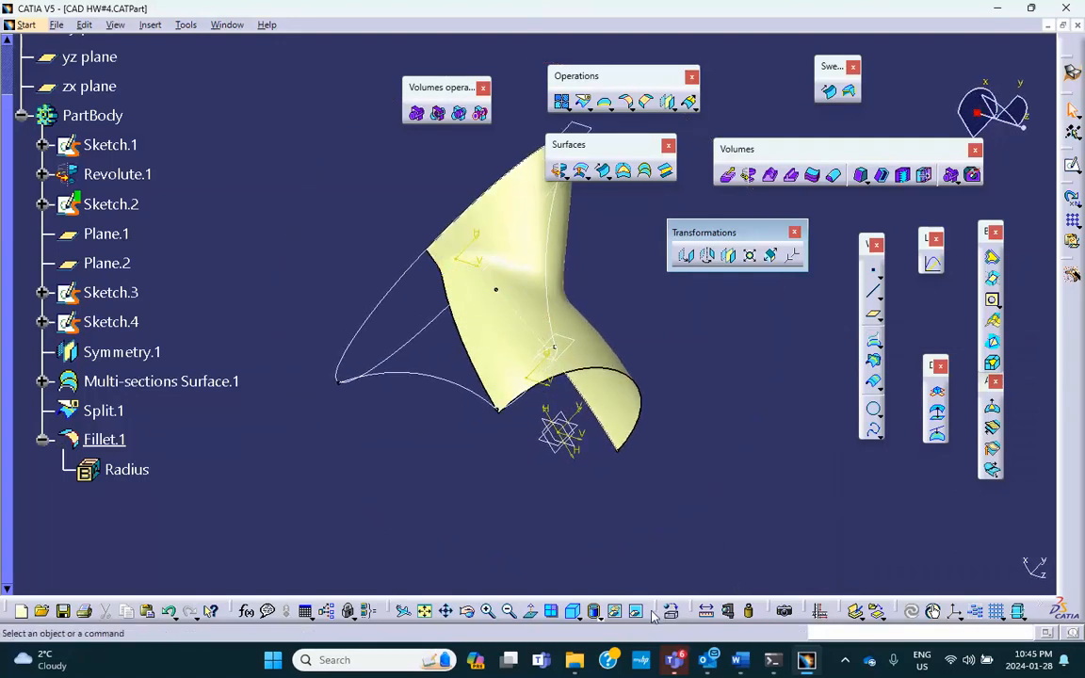
# Step: Set the view's display mode to Shading with Edges so the fillet's edges are drawn on the model
pyautogui.click(601, 618)
pyautogui.click(611, 546)
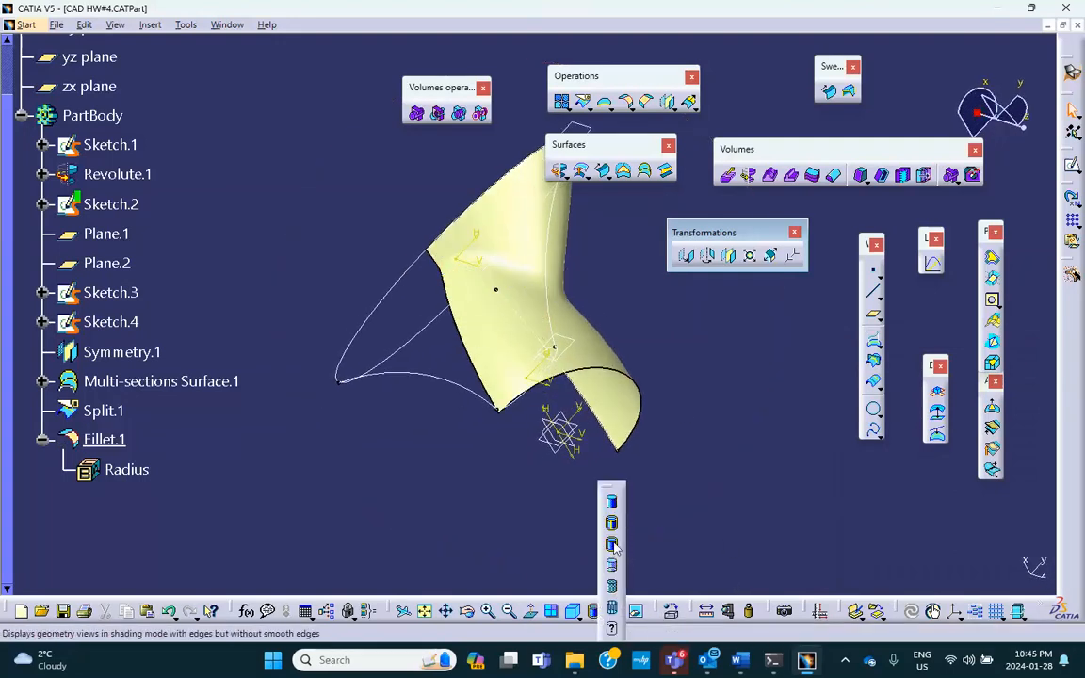
pyautogui.click(599, 617)
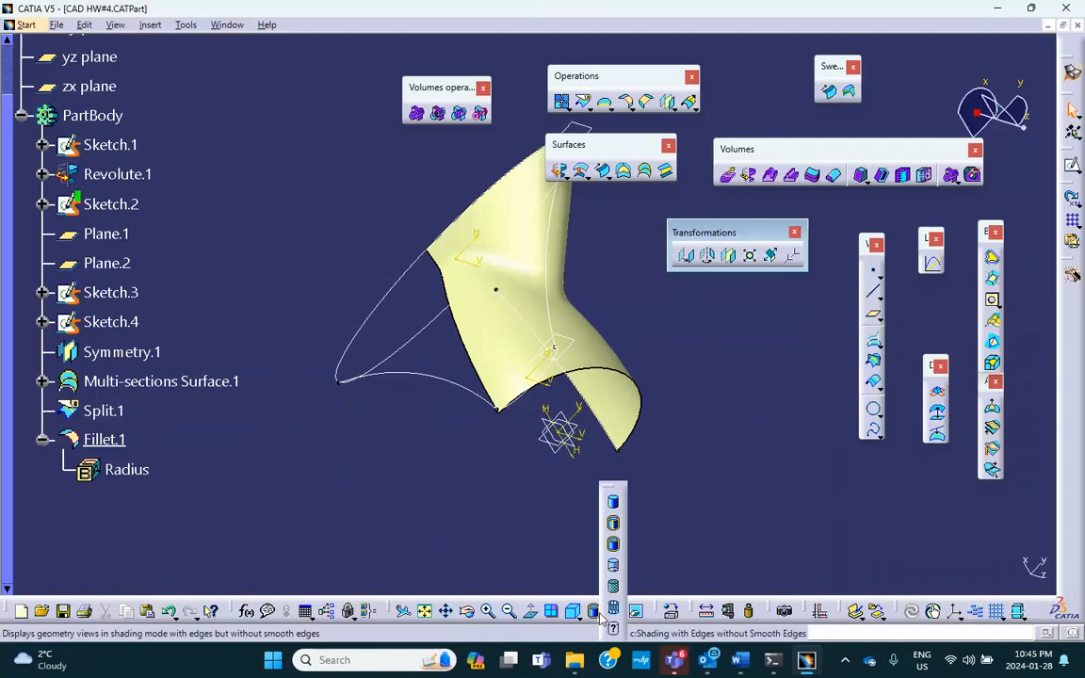
pyautogui.click(614, 546)
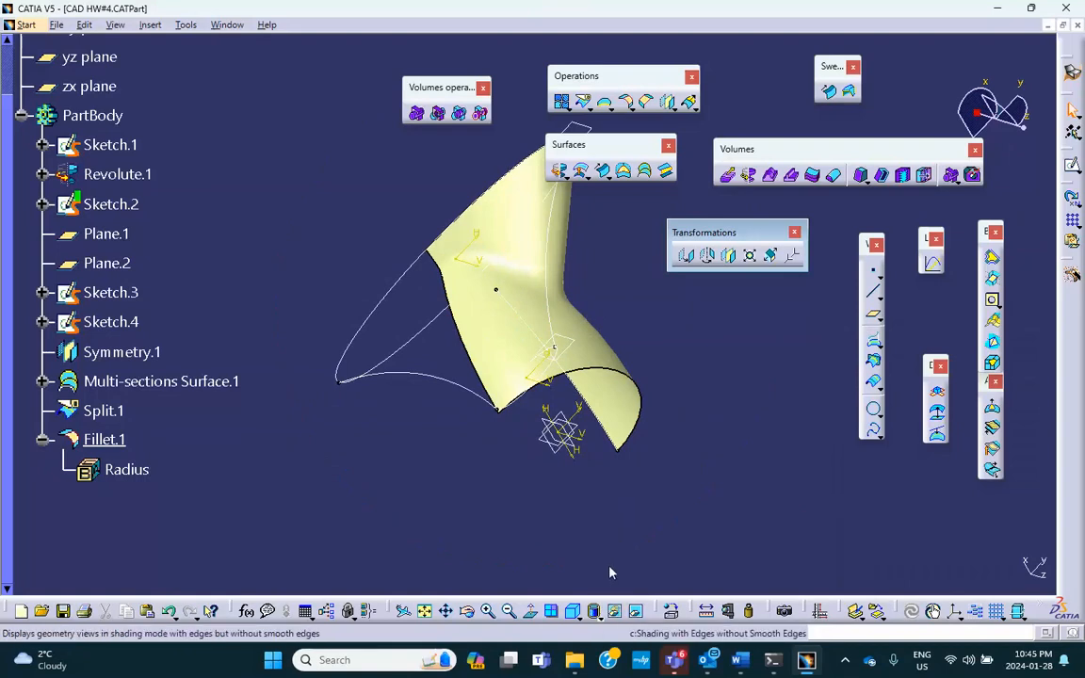
pyautogui.click(599, 617)
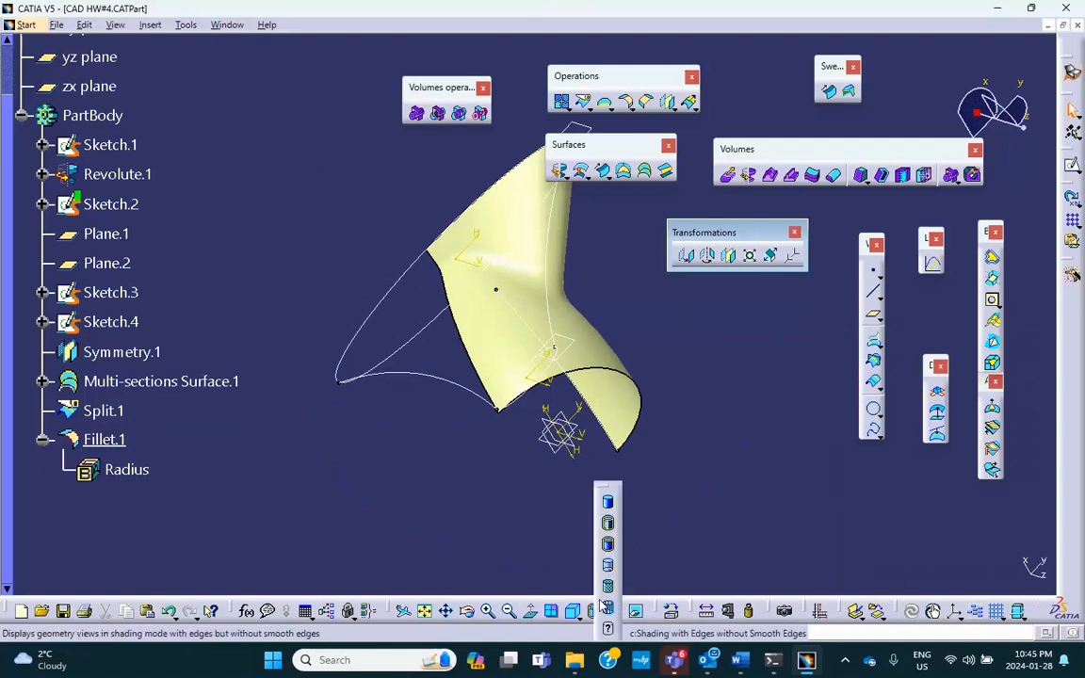
pyautogui.click(611, 518)
pyautogui.moveTo(611, 518); pyautogui.dragTo(534, 492, button='middle')
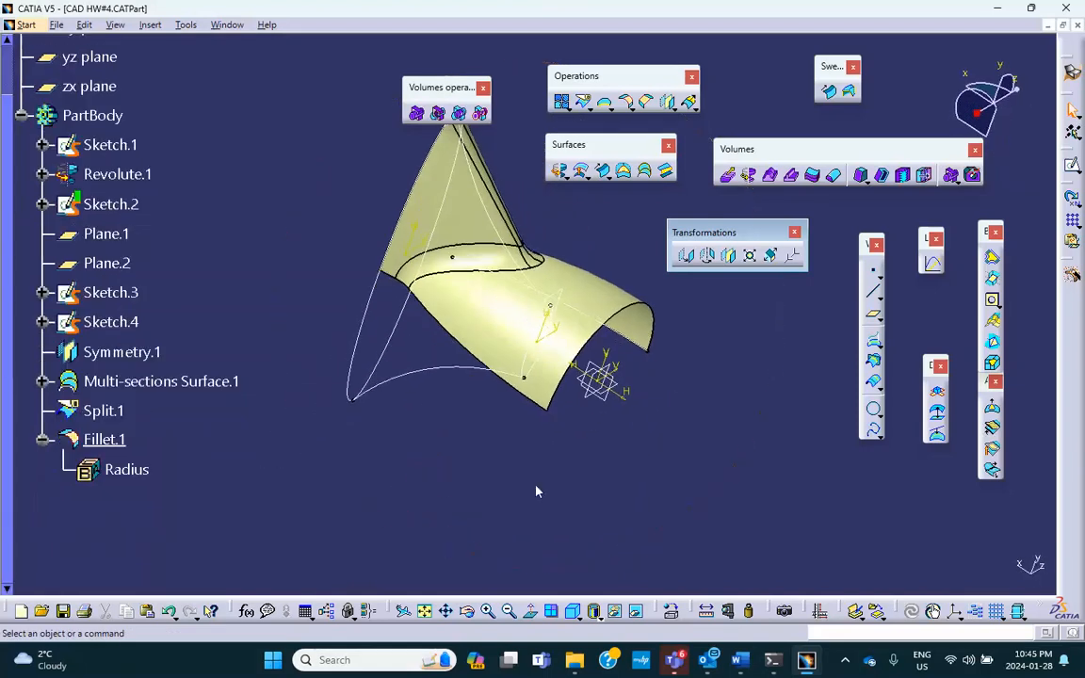
# Step: Check the 5th sketch instructions in Word and open a new sketch on the xy plane in CATIA
pyautogui.moveTo(742, 662)
pyautogui.click(670, 603)
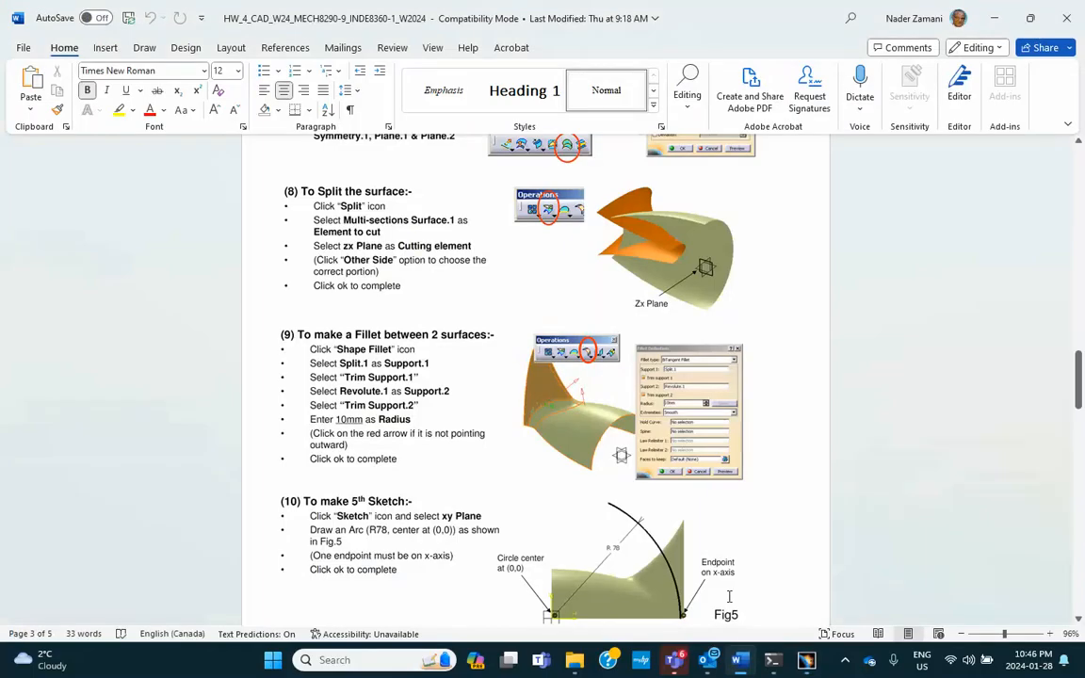
pyautogui.scroll(-2, 650, 537)
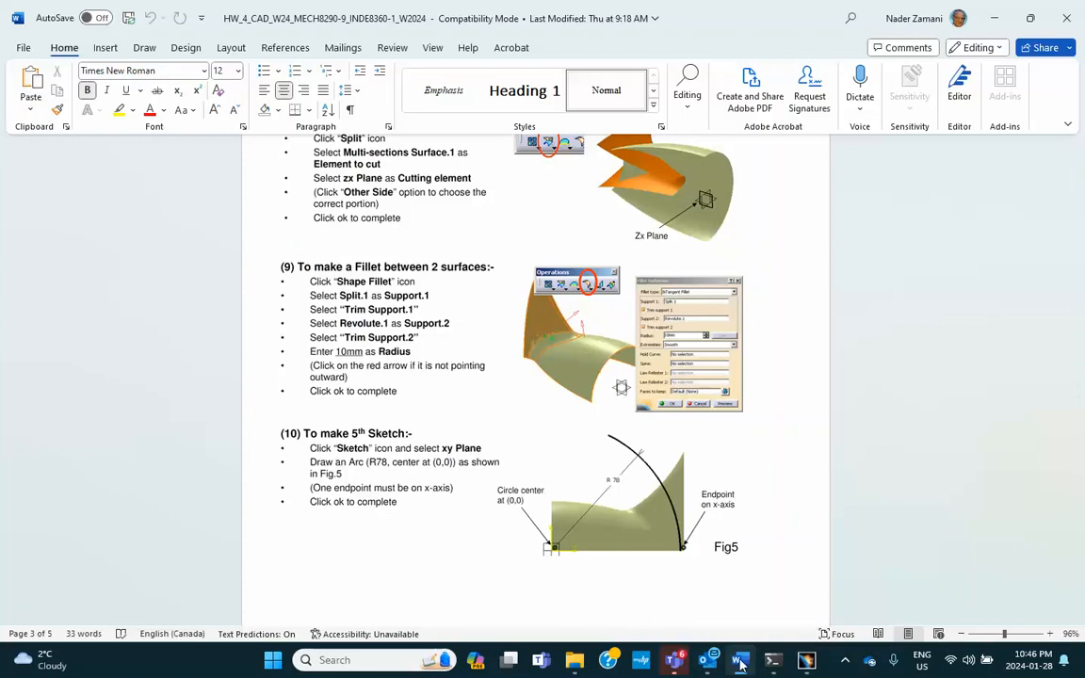
pyautogui.click(788, 617)
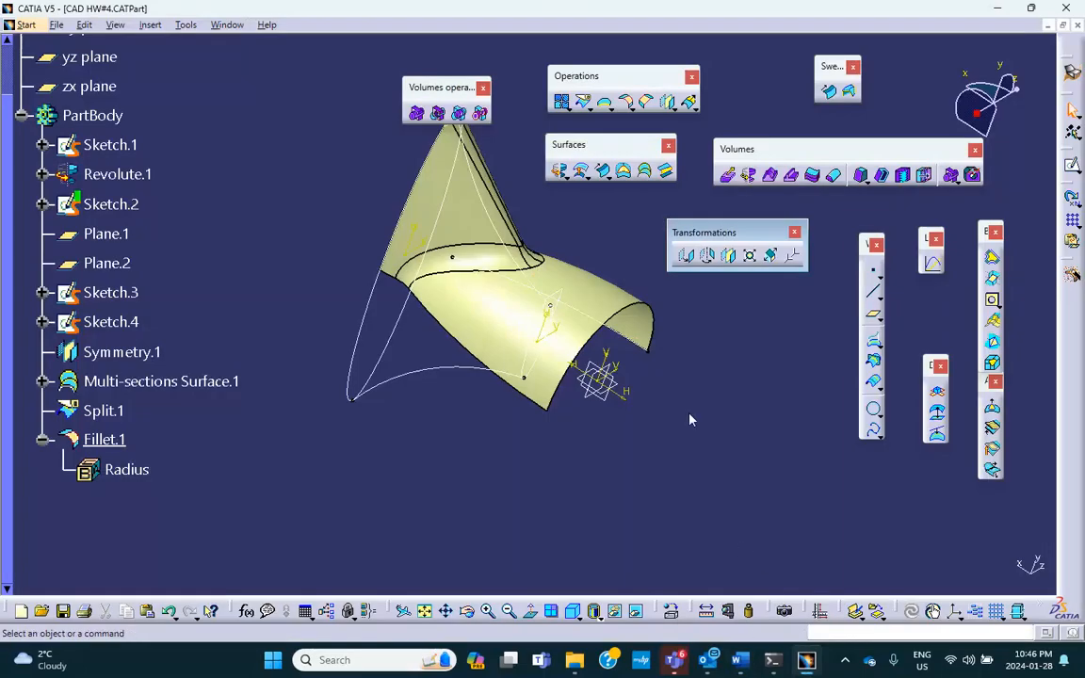
pyautogui.scroll(3, 83, 165)
pyautogui.click(70, 138)
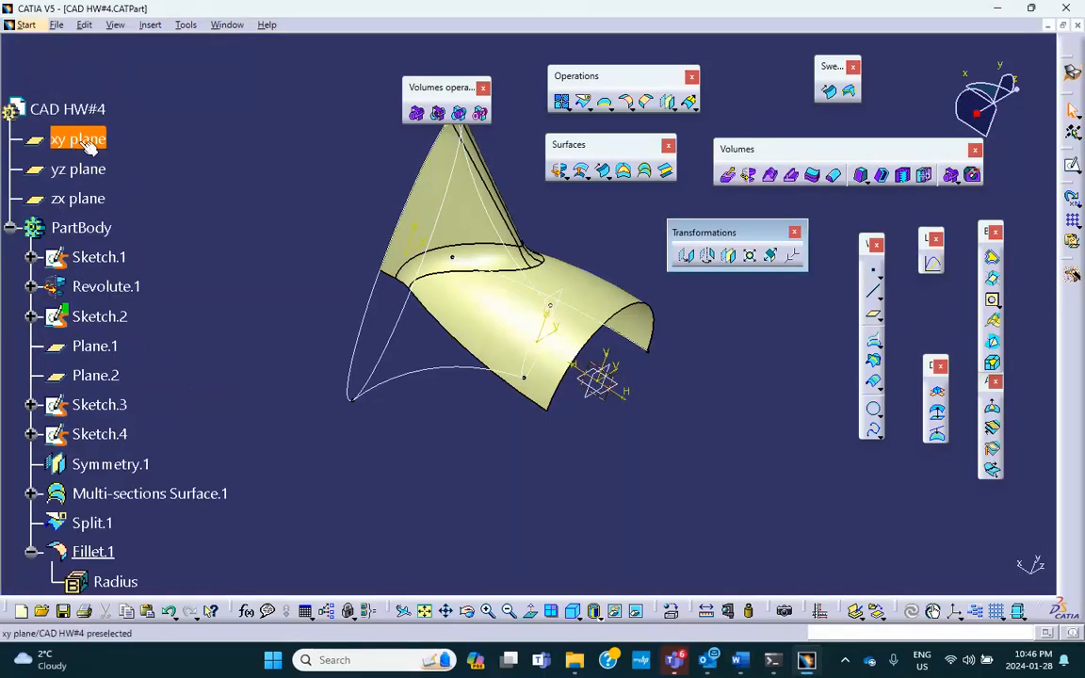
pyautogui.click(1071, 164)
pyautogui.moveTo(827, 331); pyautogui.dragTo(650, 353, button='middle')
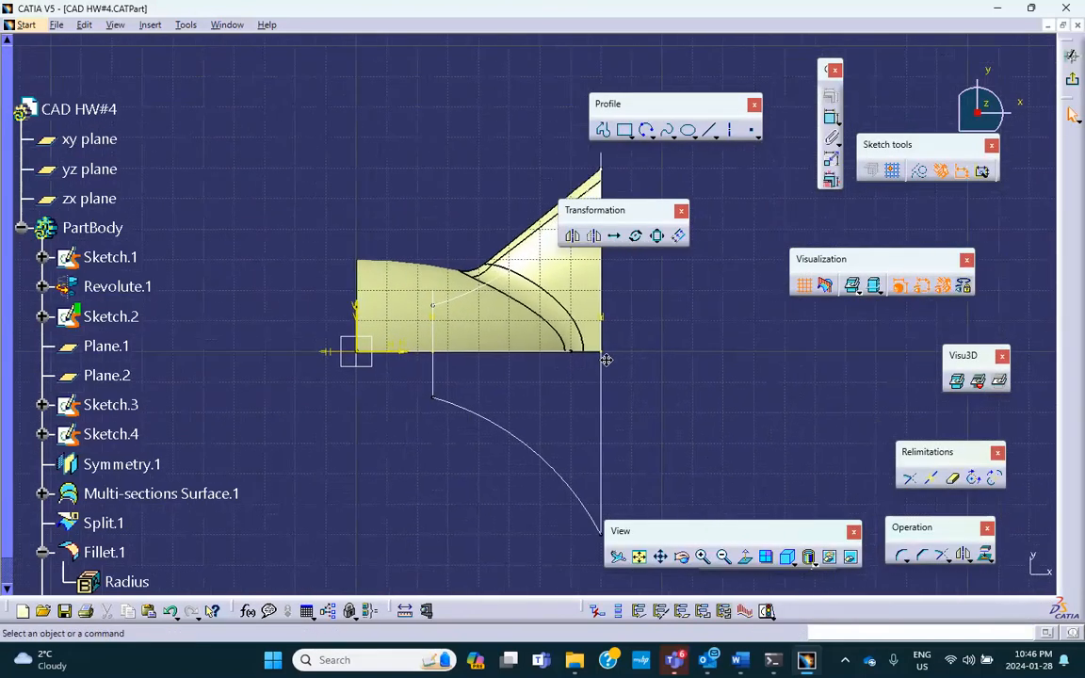
# Step: Check Fig. 5 in Word and, in CATIA, sketch an origin-centred arc of about 77 mm radius, running upward from near the x-axis
pyautogui.click(740, 661)
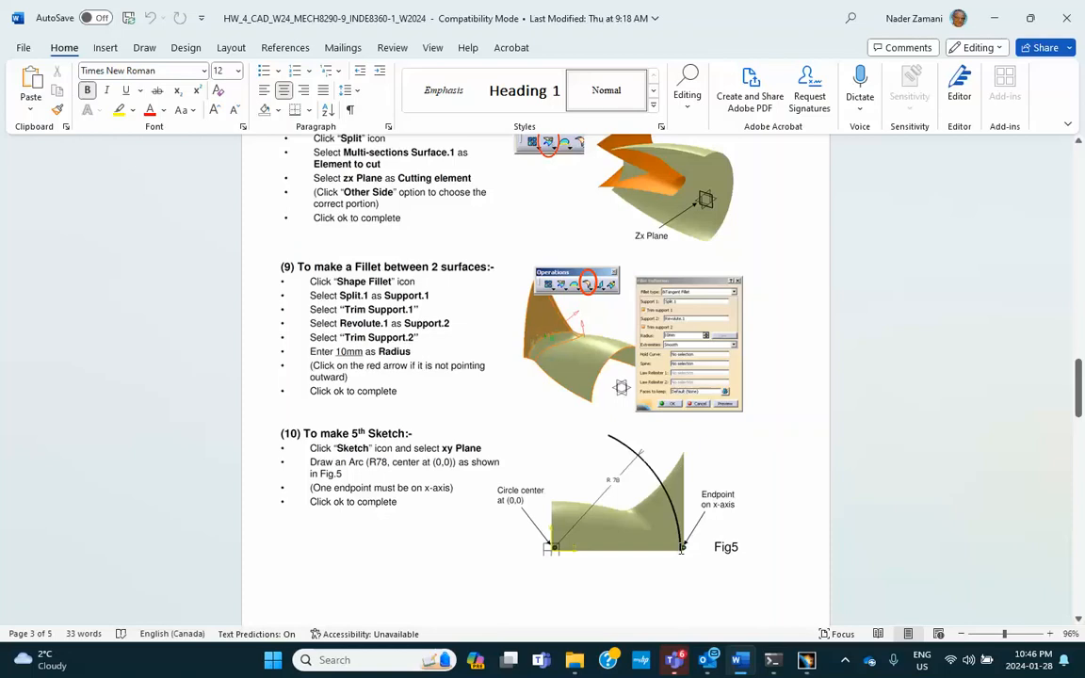
pyautogui.click(806, 659)
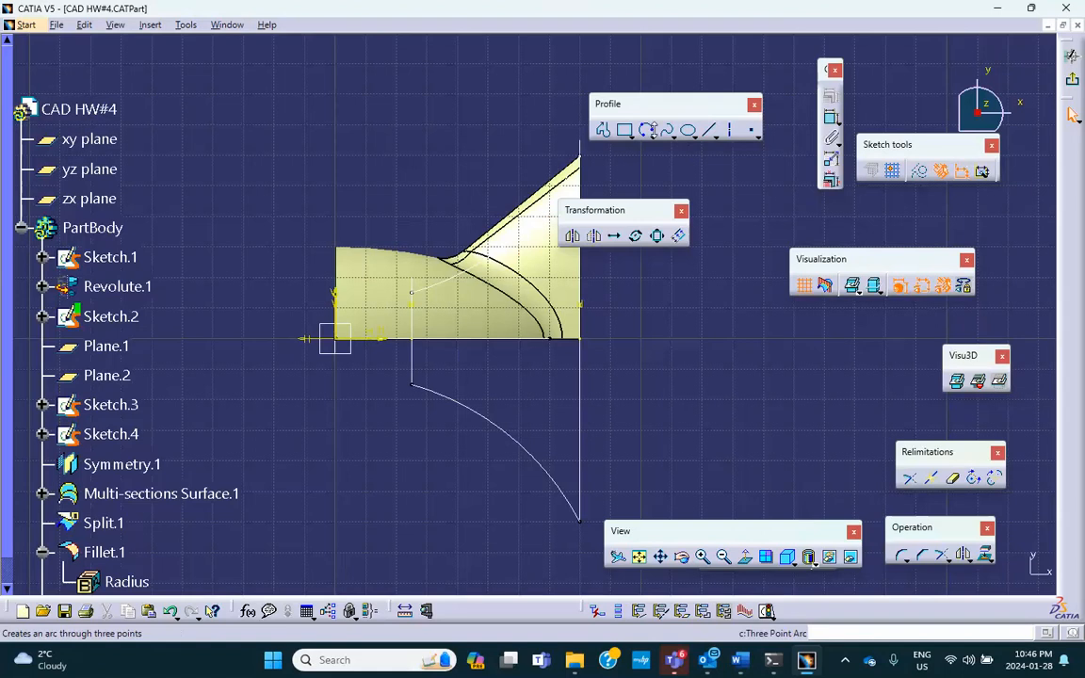
pyautogui.click(652, 136)
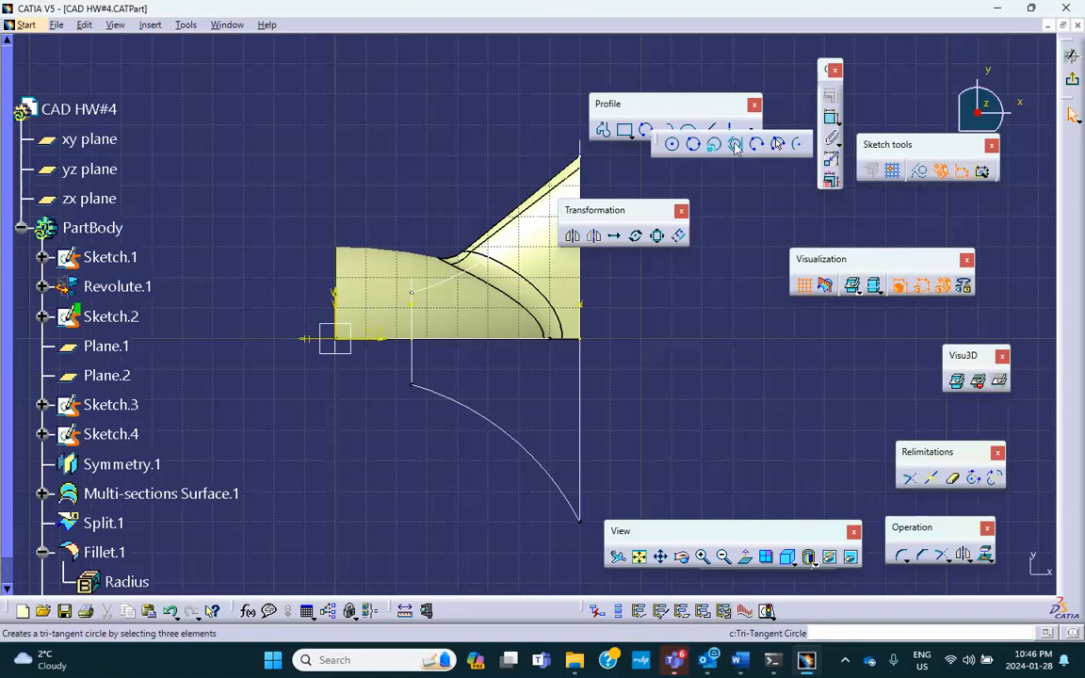
pyautogui.click(797, 143)
pyautogui.click(335, 339)
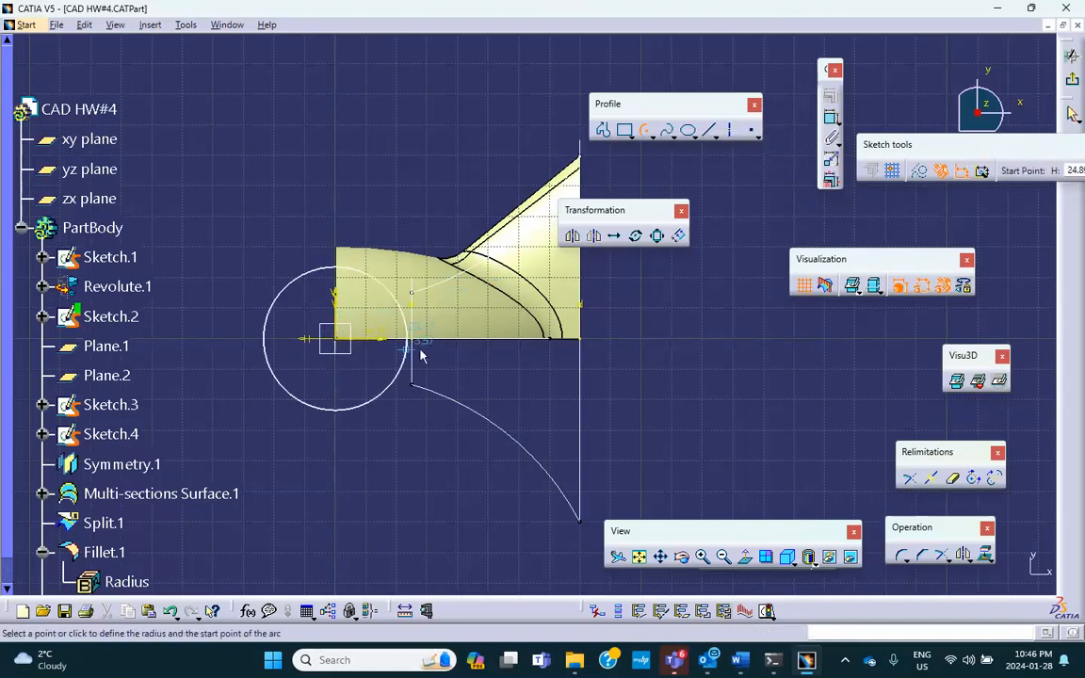
pyautogui.click(576, 336)
pyautogui.click(471, 148)
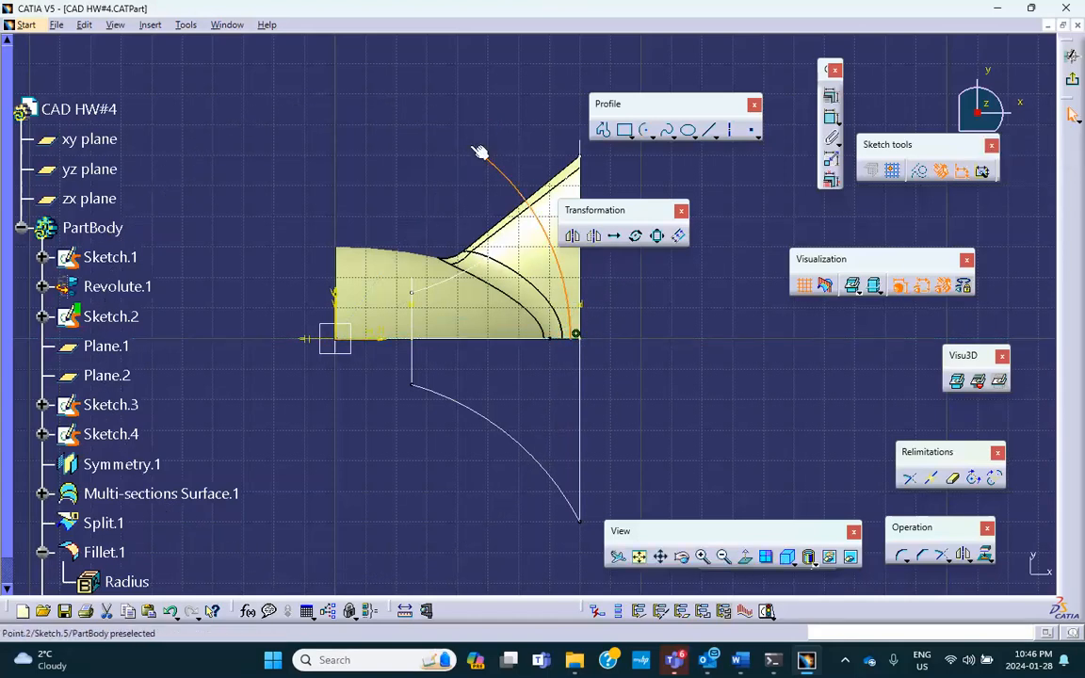
# Step: Dimension the arc's radius and set it to 78 mm
pyautogui.click(837, 123)
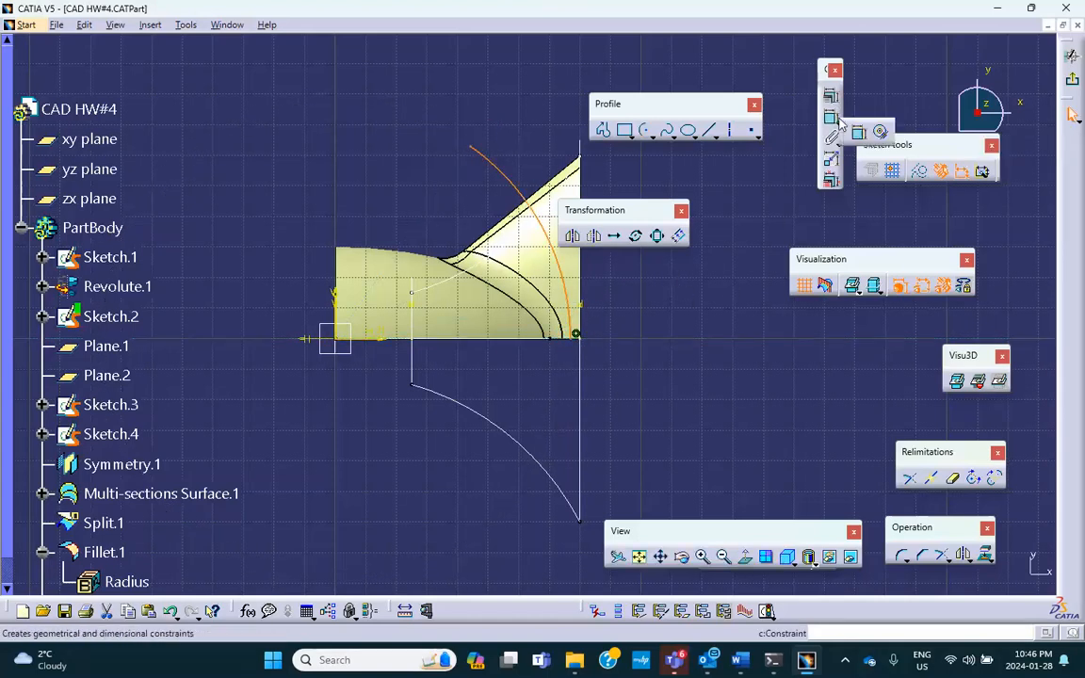
pyautogui.click(857, 133)
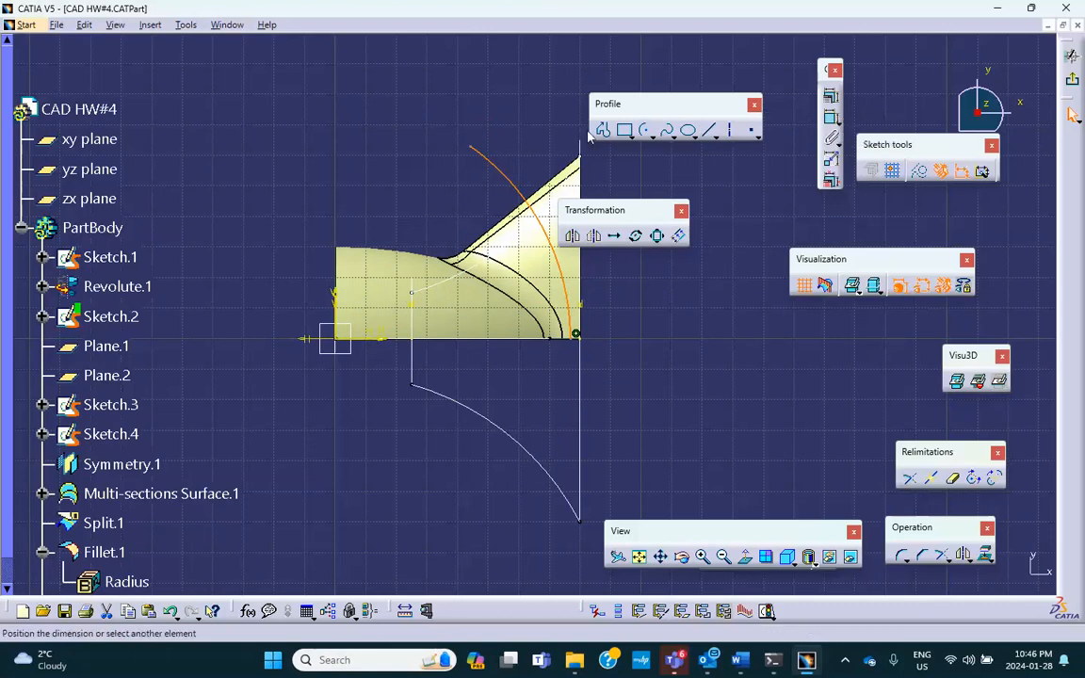
pyautogui.click(520, 123)
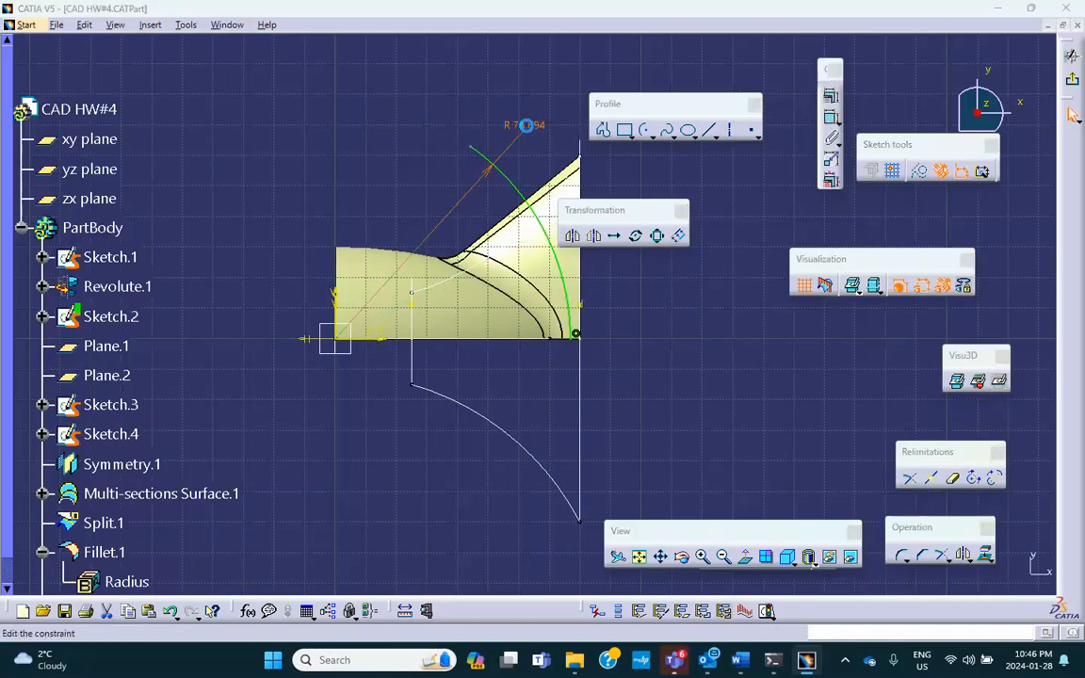
pyautogui.doubleClick(523, 125)
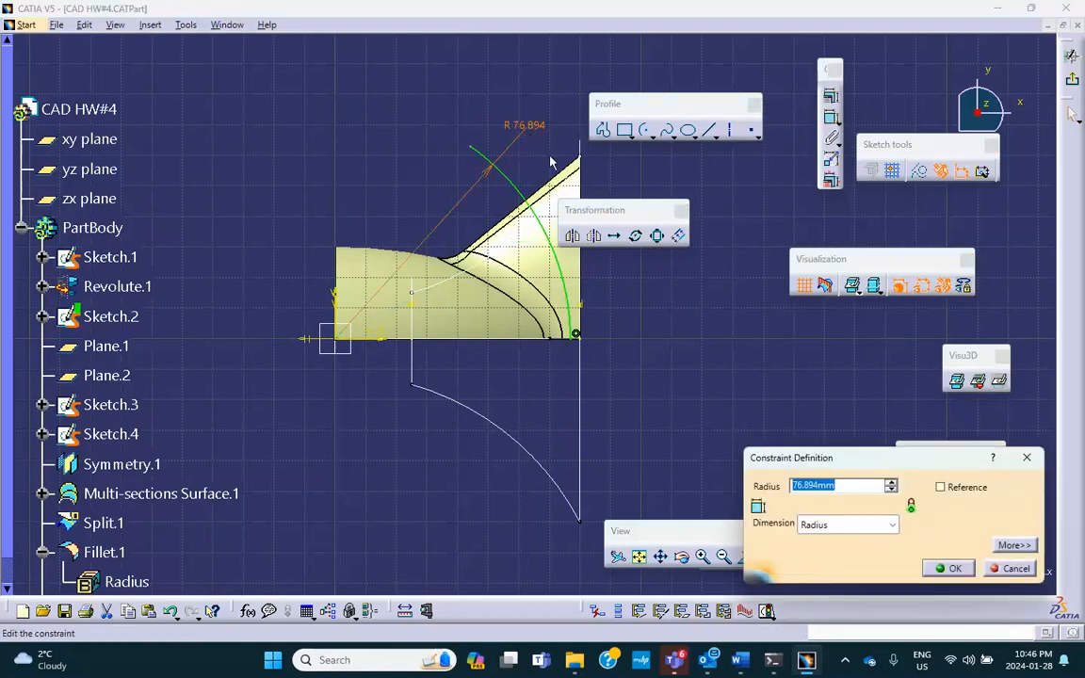
pyautogui.write('78')
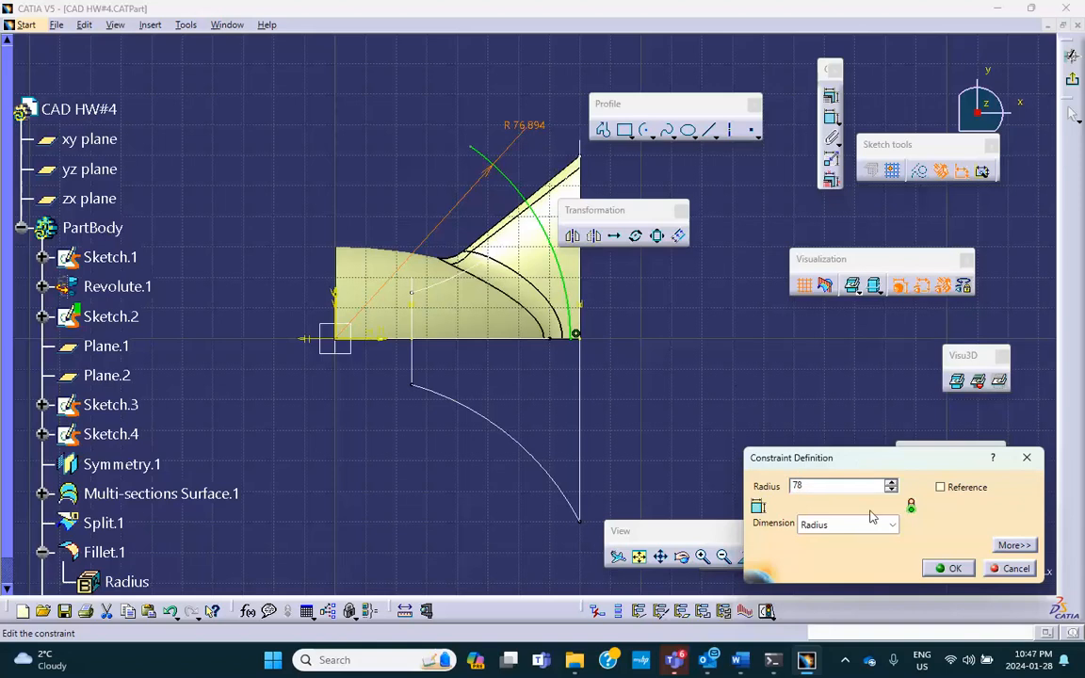
pyautogui.press('Return')
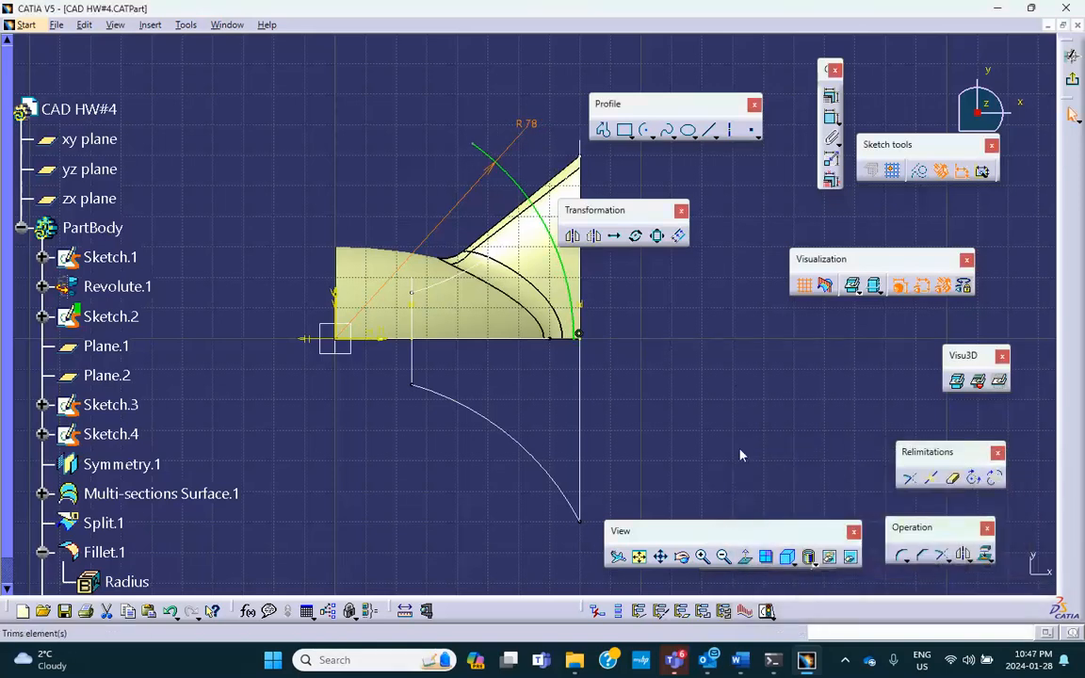
pyautogui.click(739, 455)
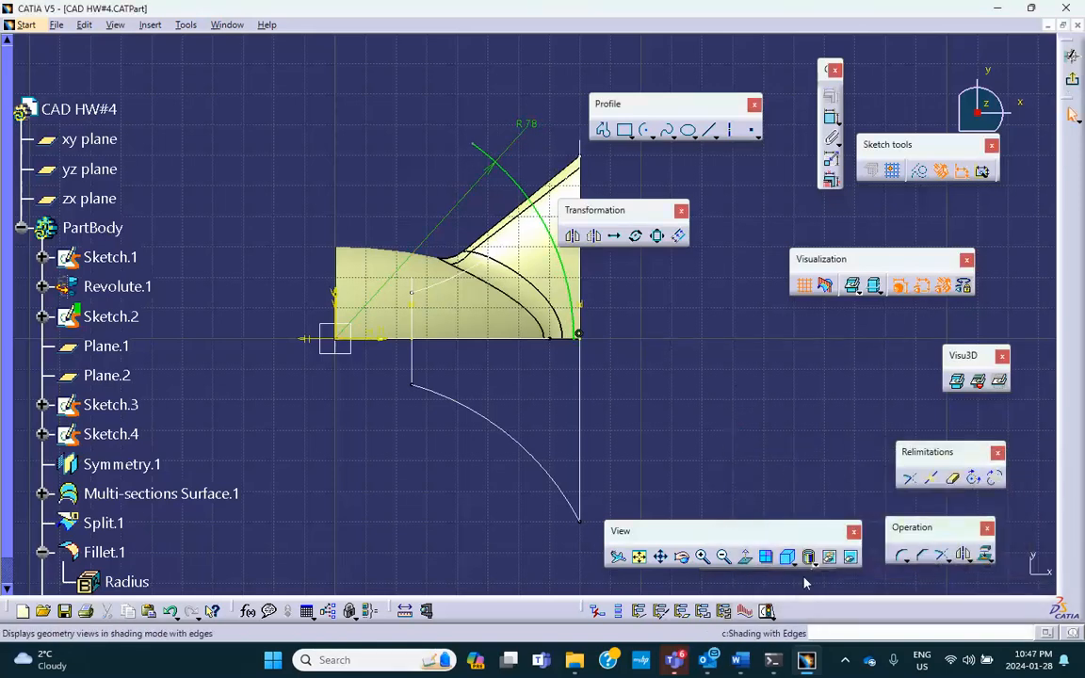
# Step: Check the extrude instructions in Word, and exit the arc sketch in CATIA
pyautogui.hotkey('alt', 'Tab')
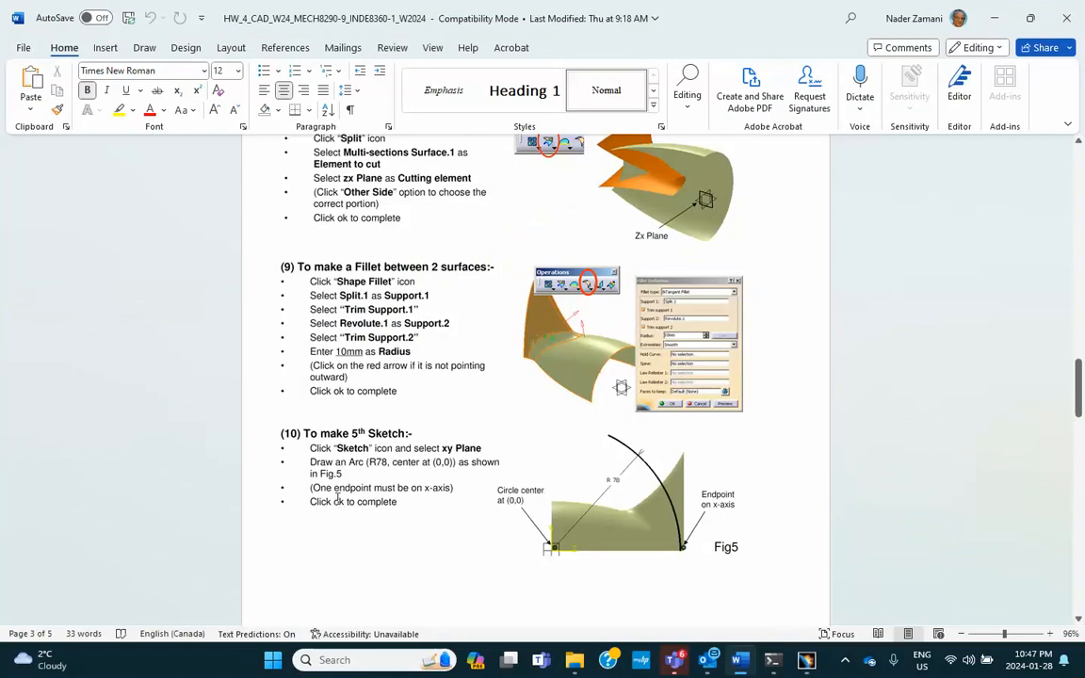
pyautogui.scroll(-7, 710, 409)
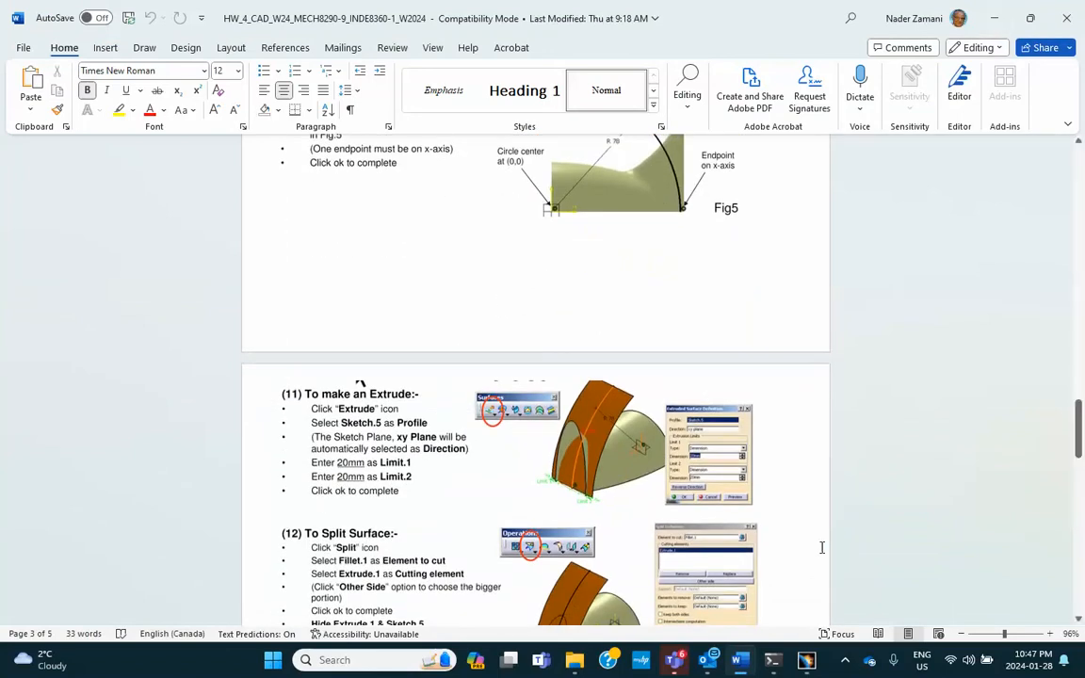
pyautogui.hotkey('alt', 'Tab')
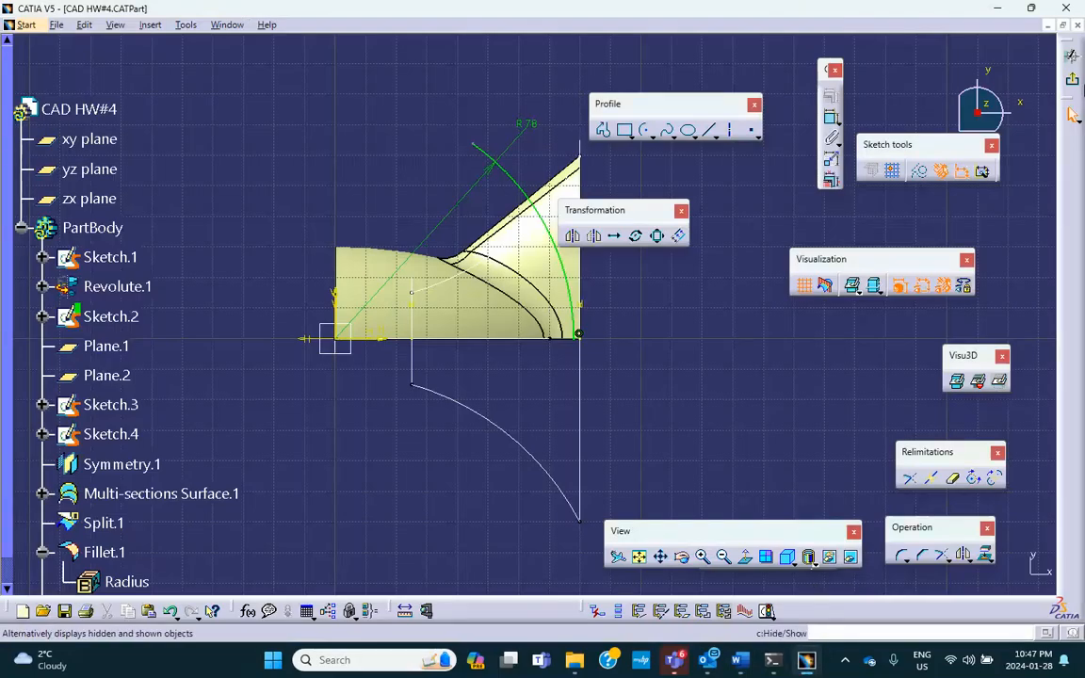
pyautogui.click(1070, 56)
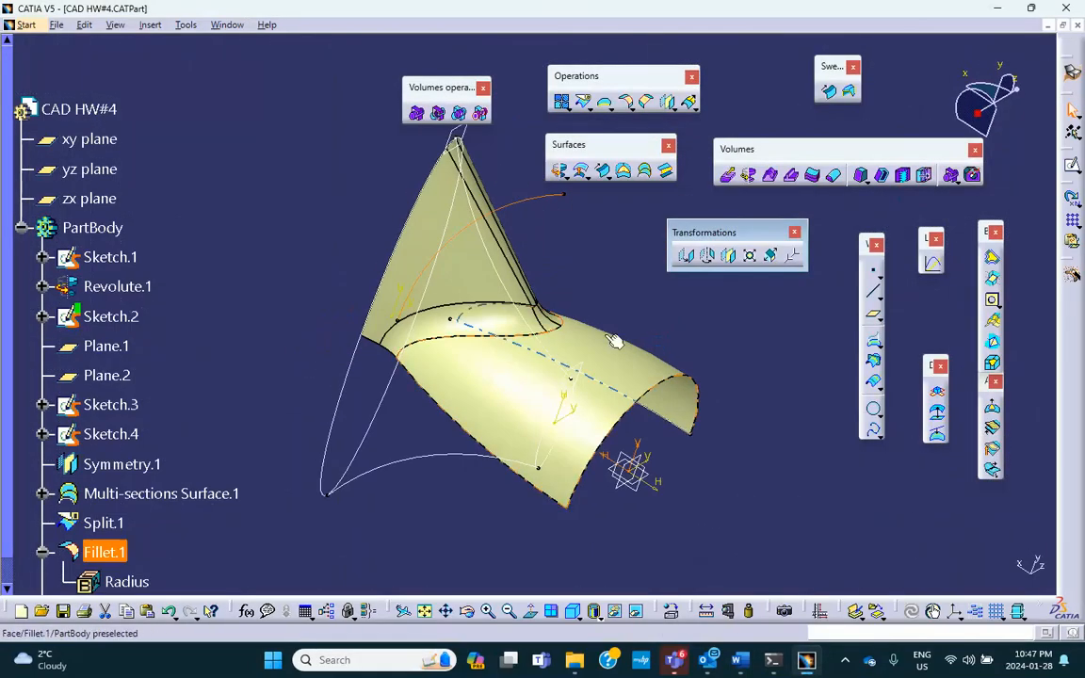
# Step: Extrude Sketch.5 as a surface along its sketch normal with reversed direction, Limit 1 at 20 mm and Mirrored Extent enabled
pyautogui.moveTo(421, 262)
pyautogui.mouseDown(button='middle')
pyautogui.moveTo(370, 287)
pyautogui.moveTo(380, 269)
pyautogui.mouseUp(button='middle')
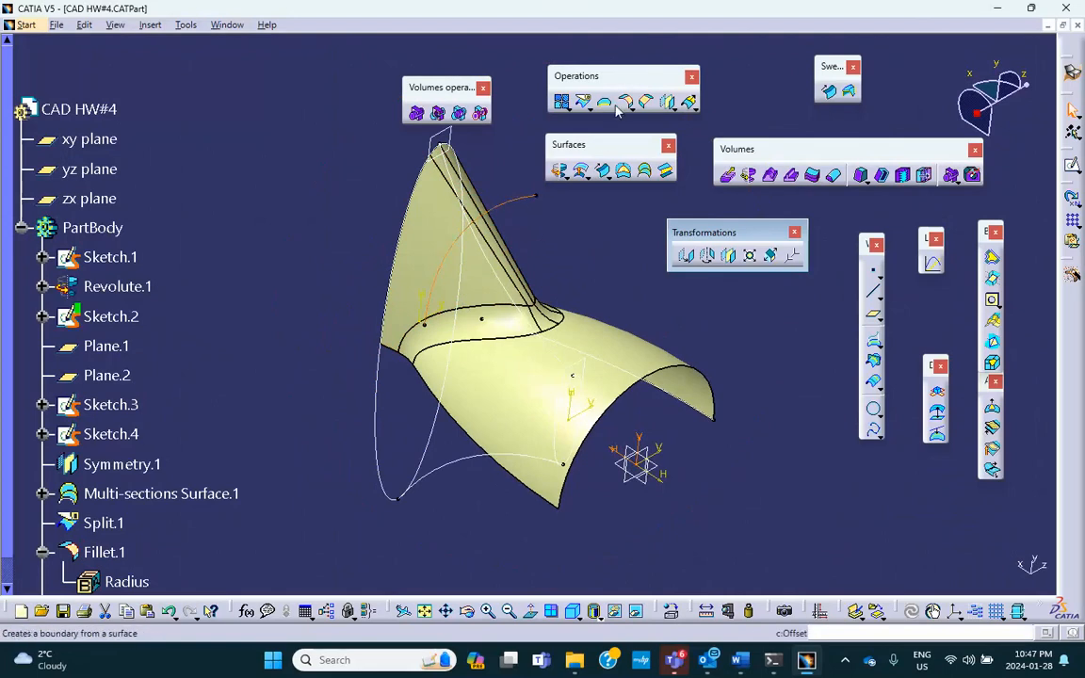
pyautogui.click(567, 178)
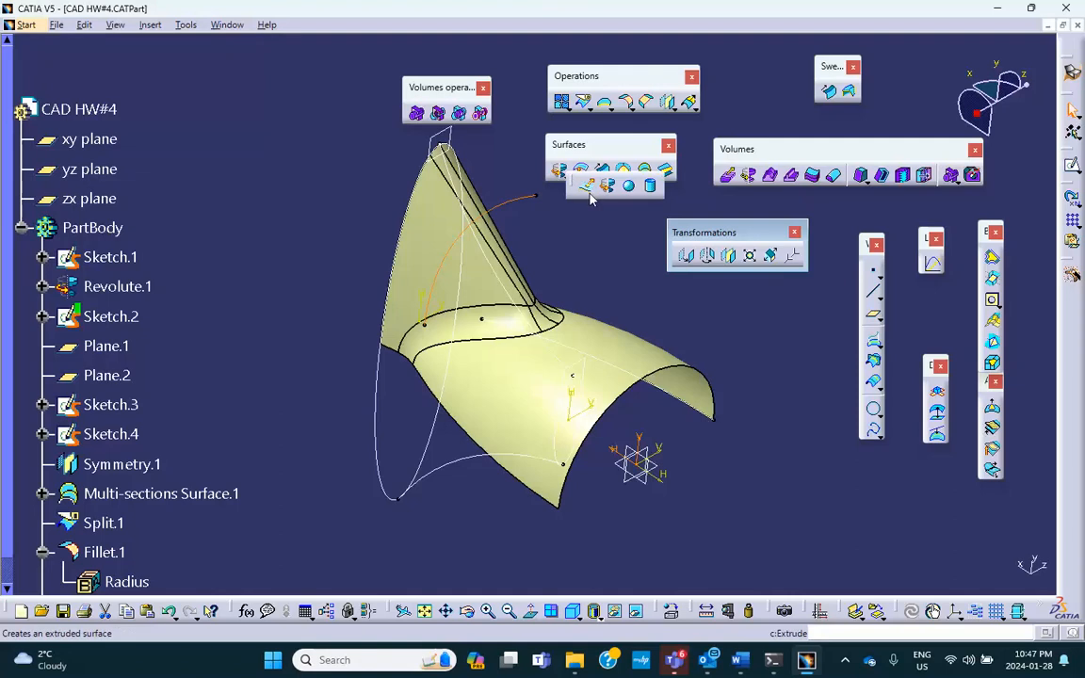
pyautogui.click(588, 187)
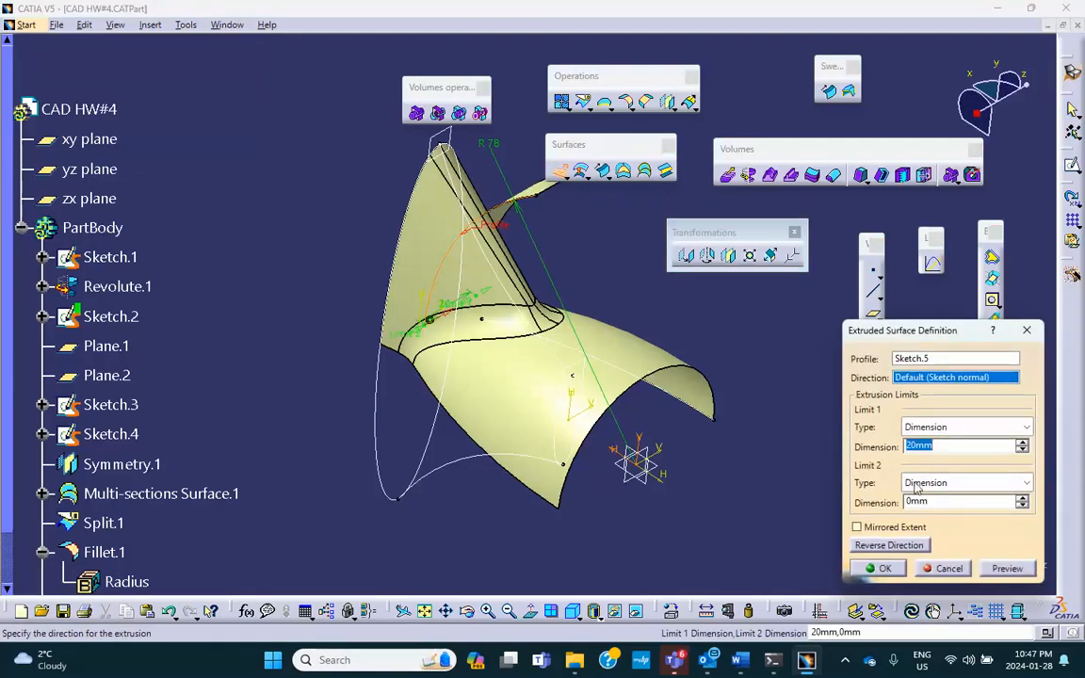
pyautogui.click(880, 544)
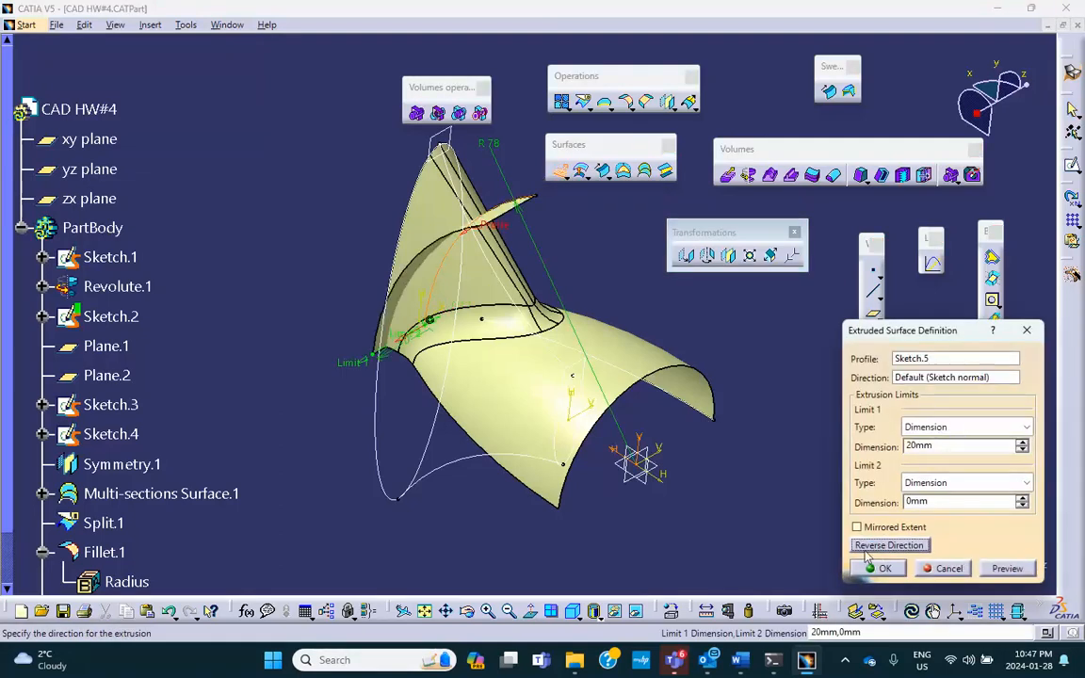
pyautogui.moveTo(827, 509); pyautogui.dragTo(642, 510, button='middle')
pyautogui.click(857, 528)
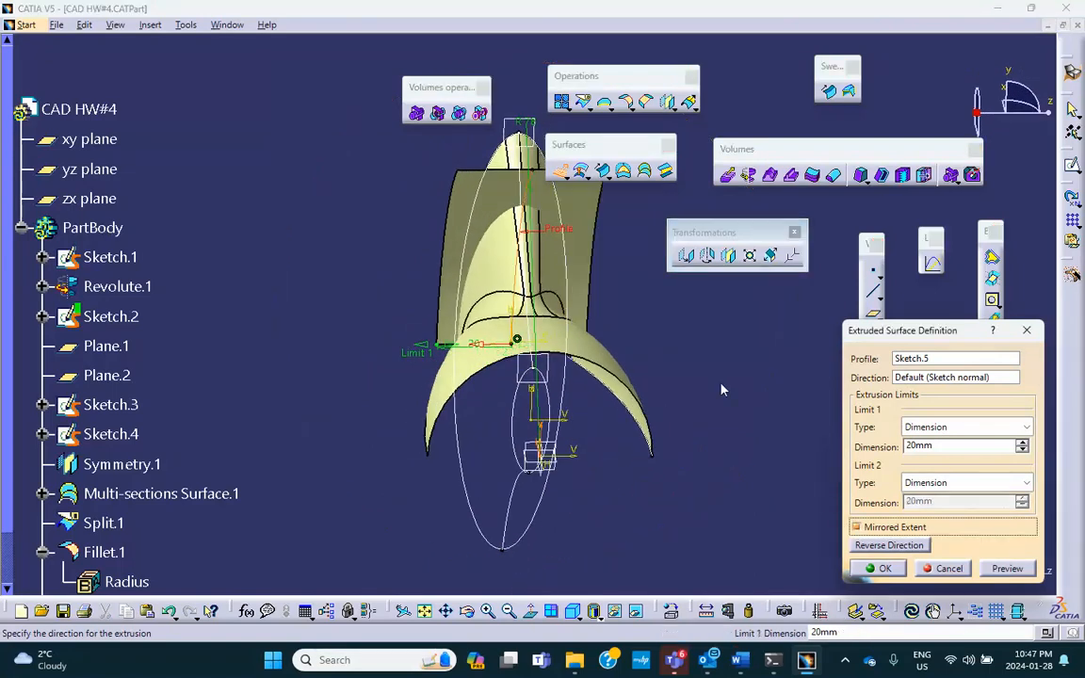
pyautogui.click(882, 569)
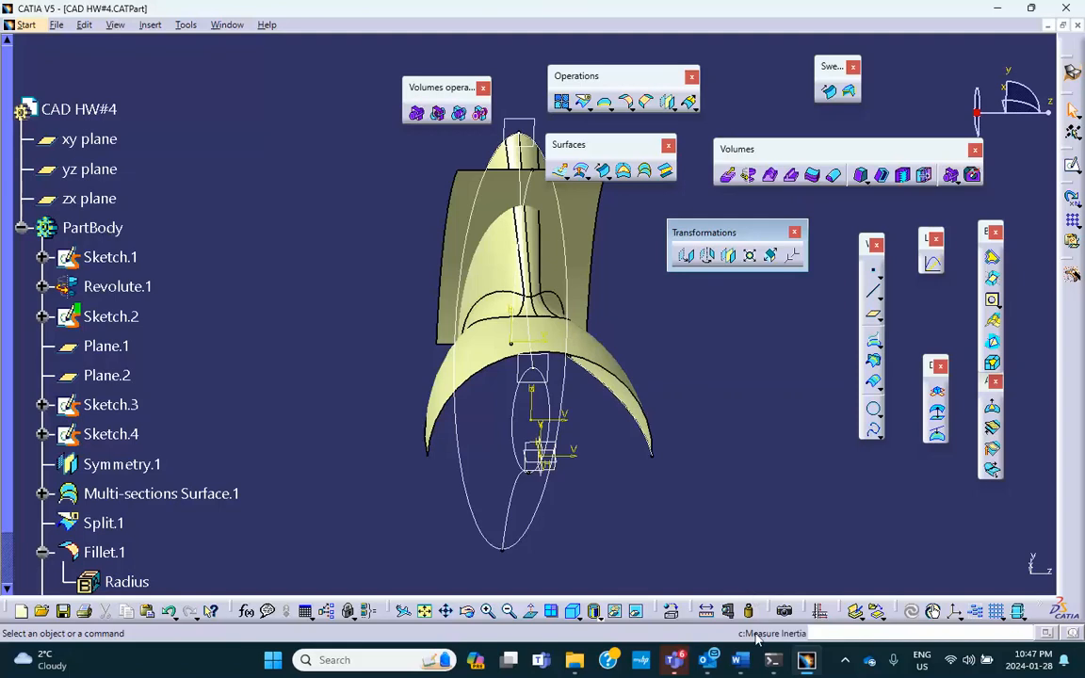
# Step: Check the split instructions for Fillet.1 and Extrude.1 in the Word assignment, compare with the CATIA model, and return to CATIA
pyautogui.moveTo(805, 661)
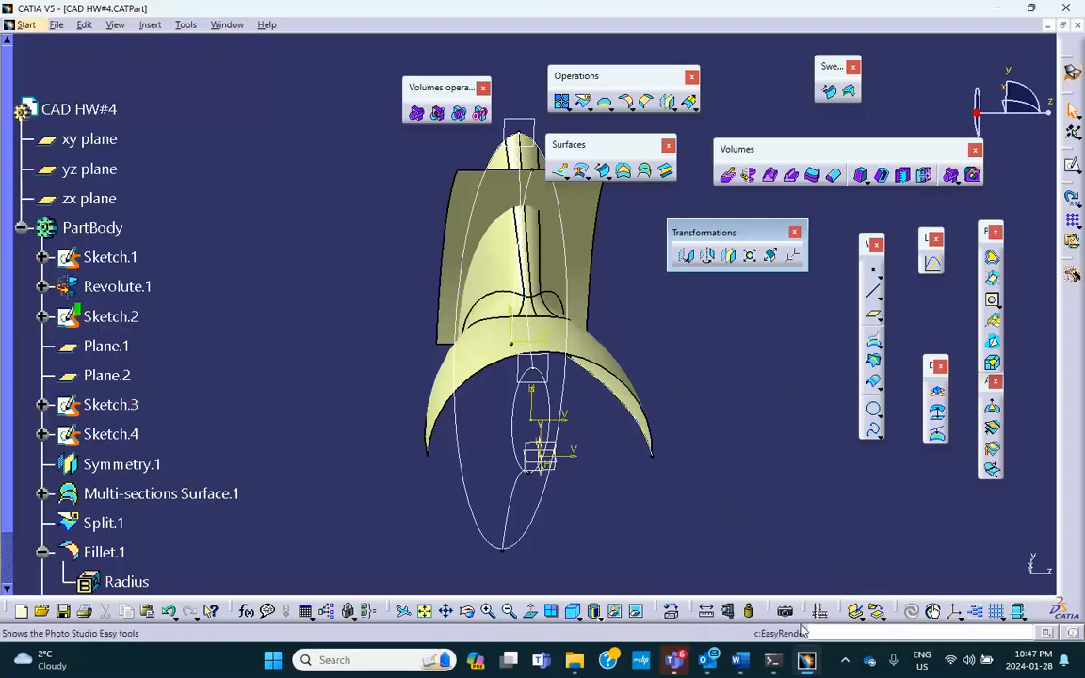
pyautogui.click(739, 659)
pyautogui.scroll(-3, 567, 442)
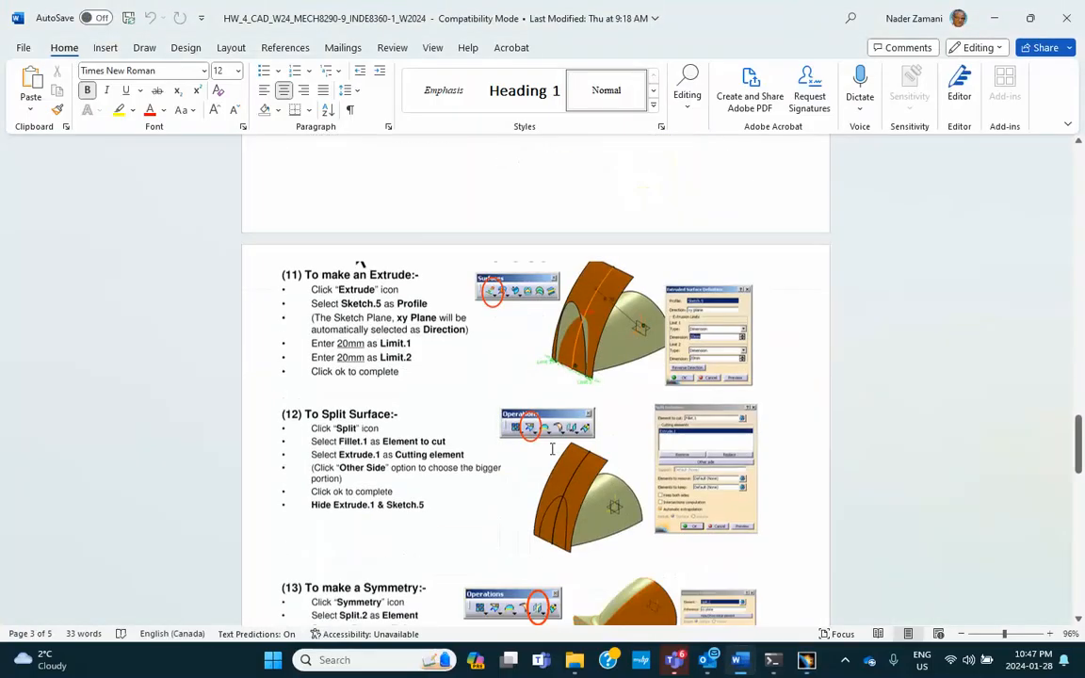
pyautogui.scroll(-3, 553, 450)
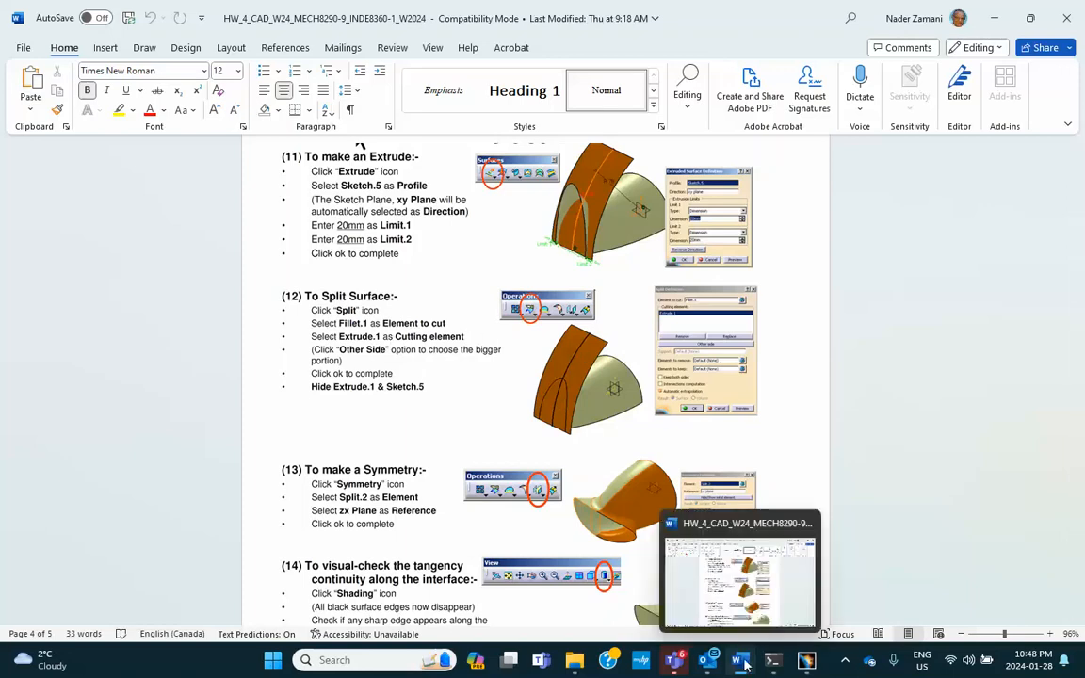
pyautogui.click(807, 662)
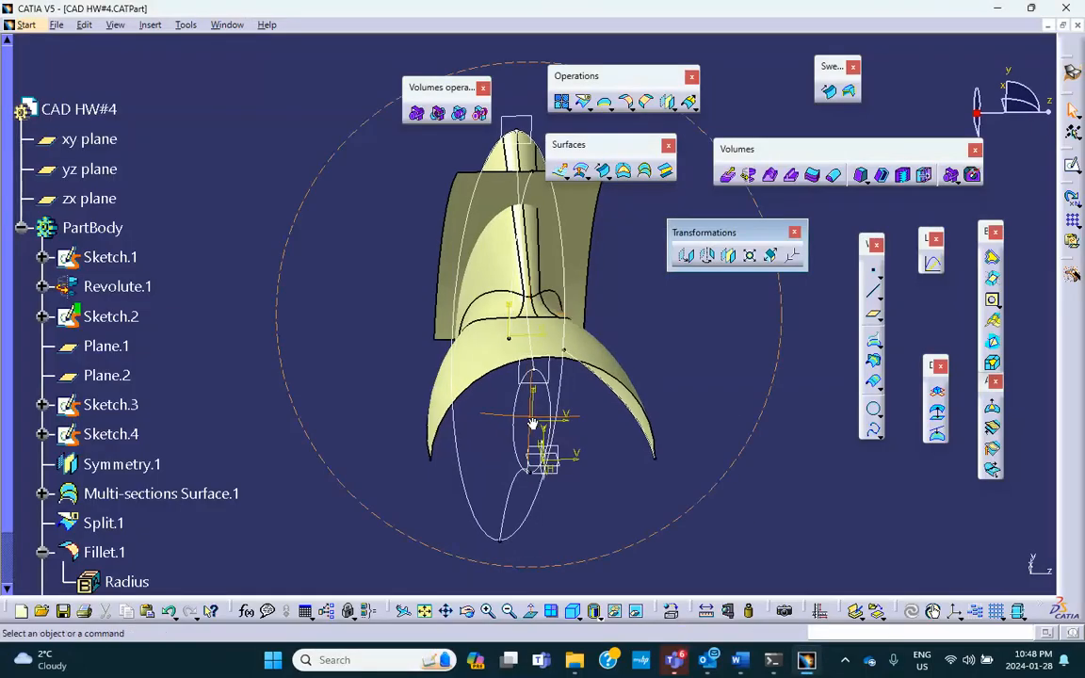
pyautogui.moveTo(533, 423); pyautogui.dragTo(472, 255, button='middle')
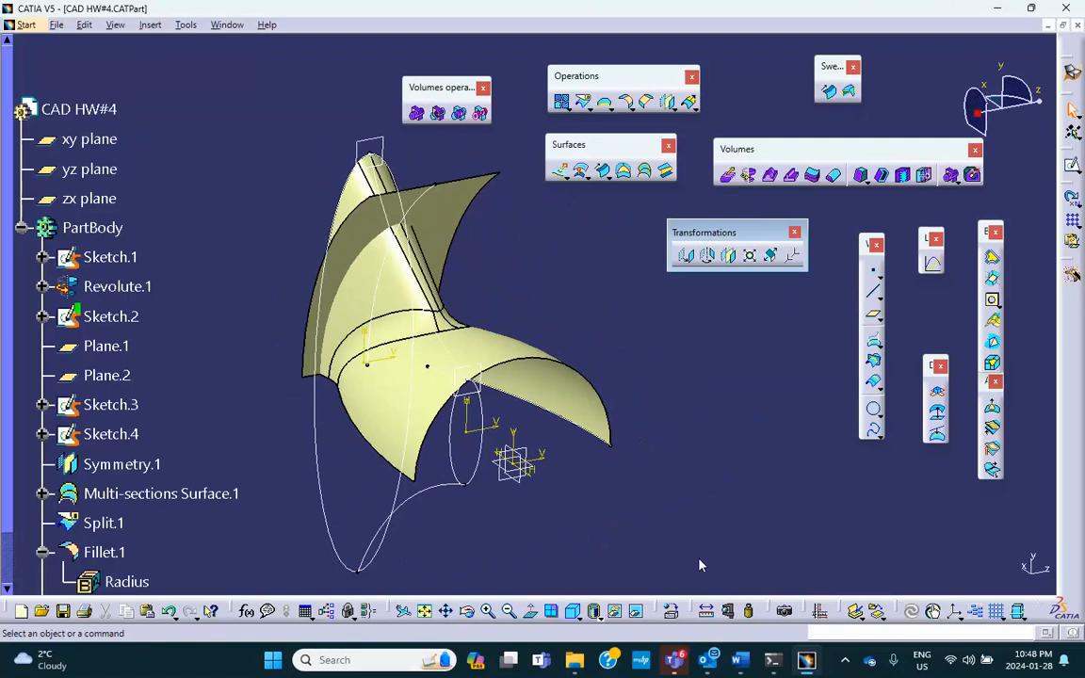
pyautogui.click(805, 661)
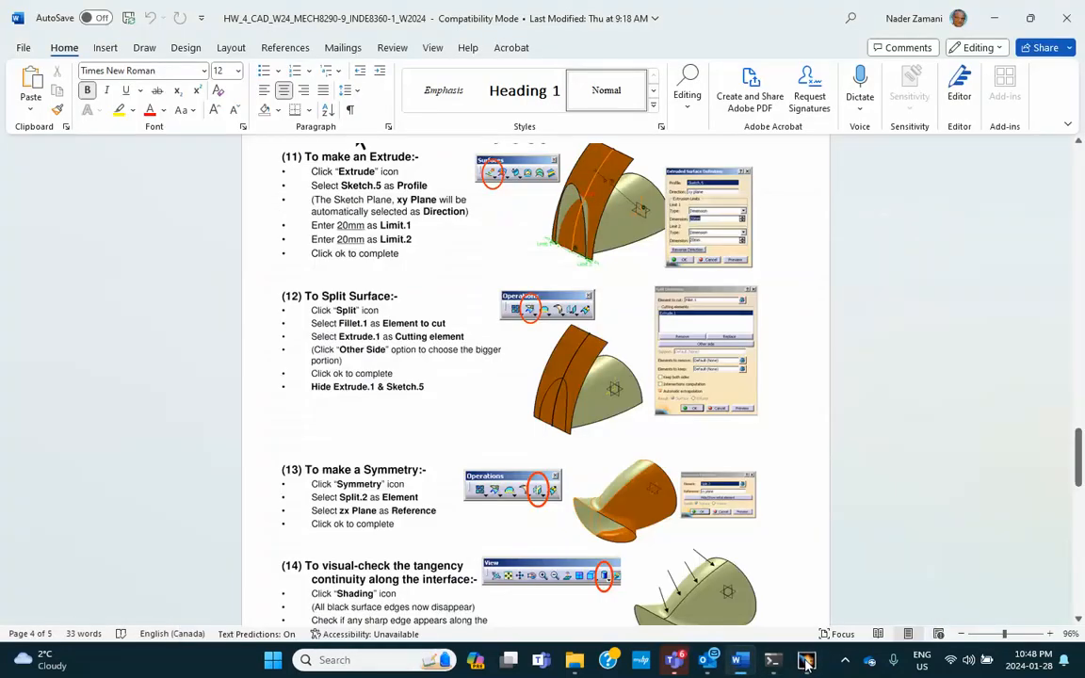
pyautogui.click(805, 661)
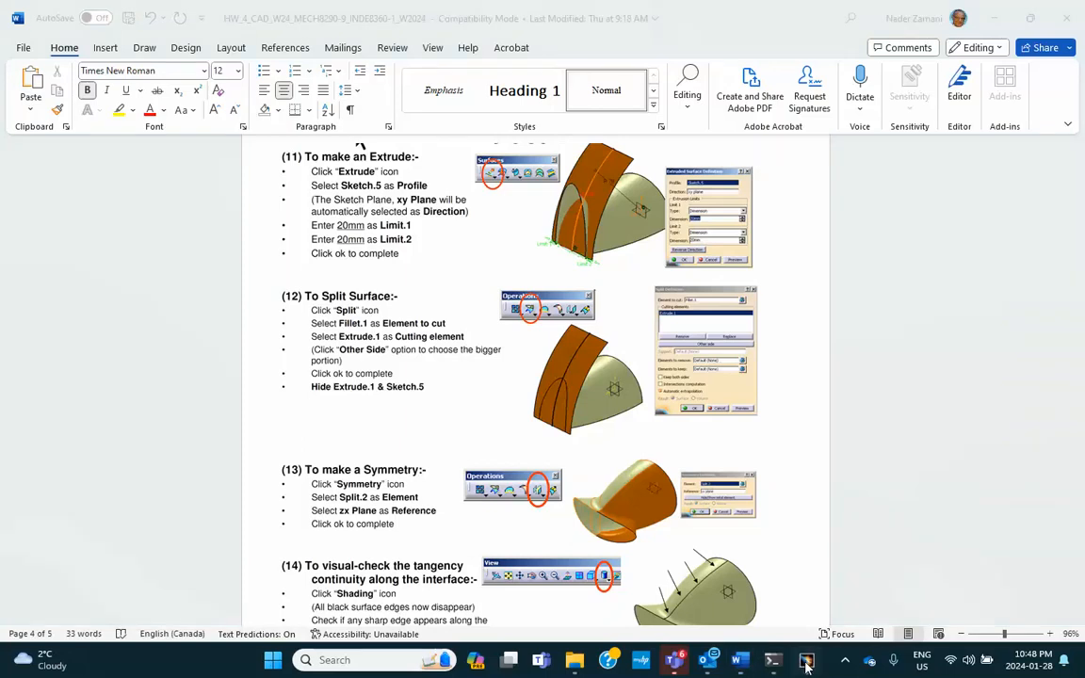
# Step: Split Fillet.1 with Extrude.1 as the cutting element, keeping the larger portion
pyautogui.click(584, 104)
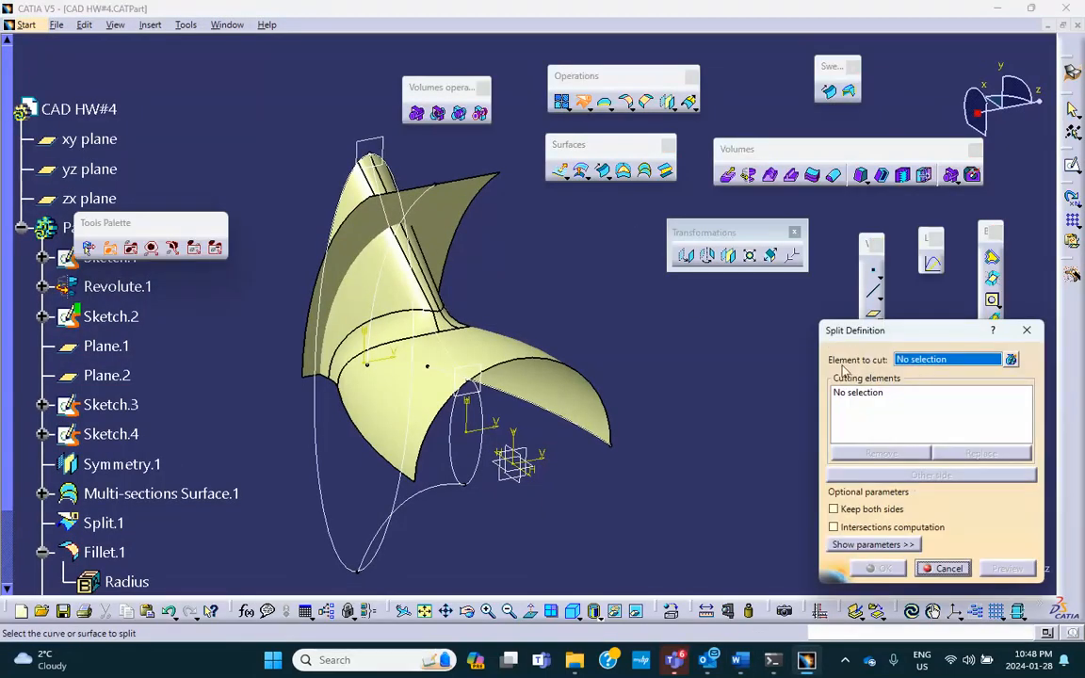
pyautogui.click(484, 359)
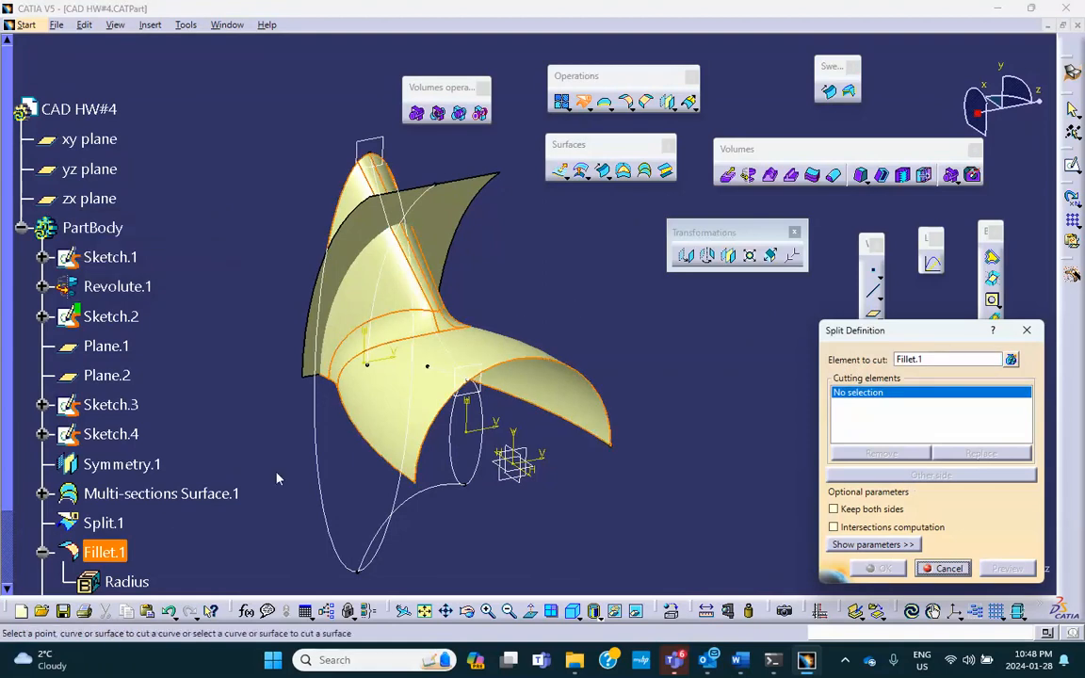
pyautogui.click(447, 242)
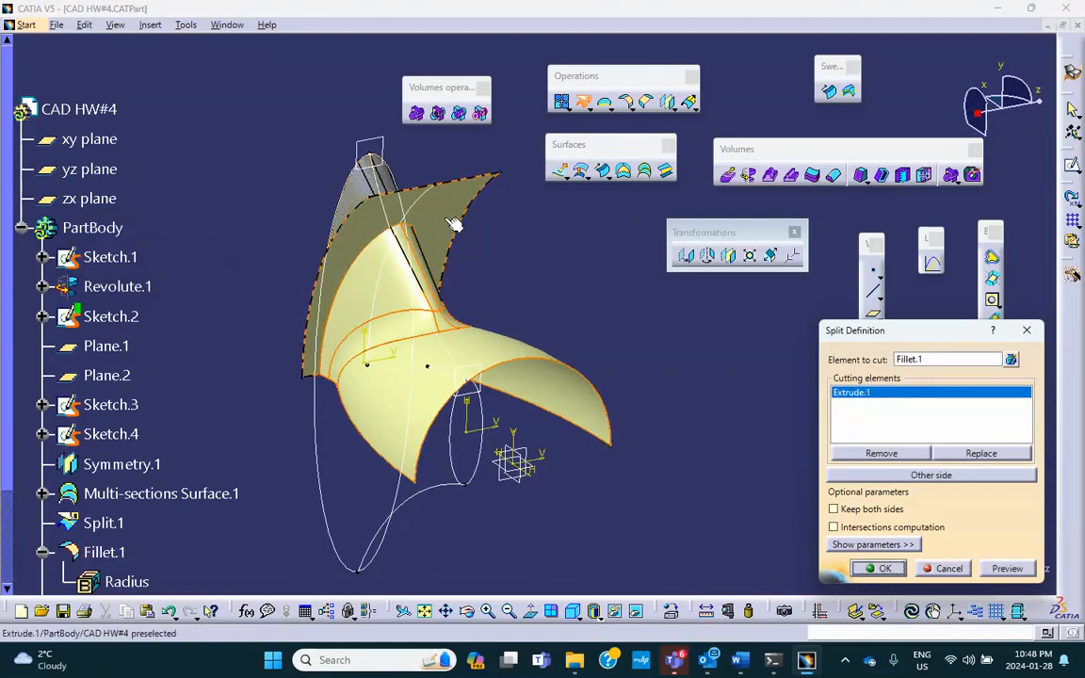
pyautogui.moveTo(576, 348); pyautogui.dragTo(436, 212, button='middle')
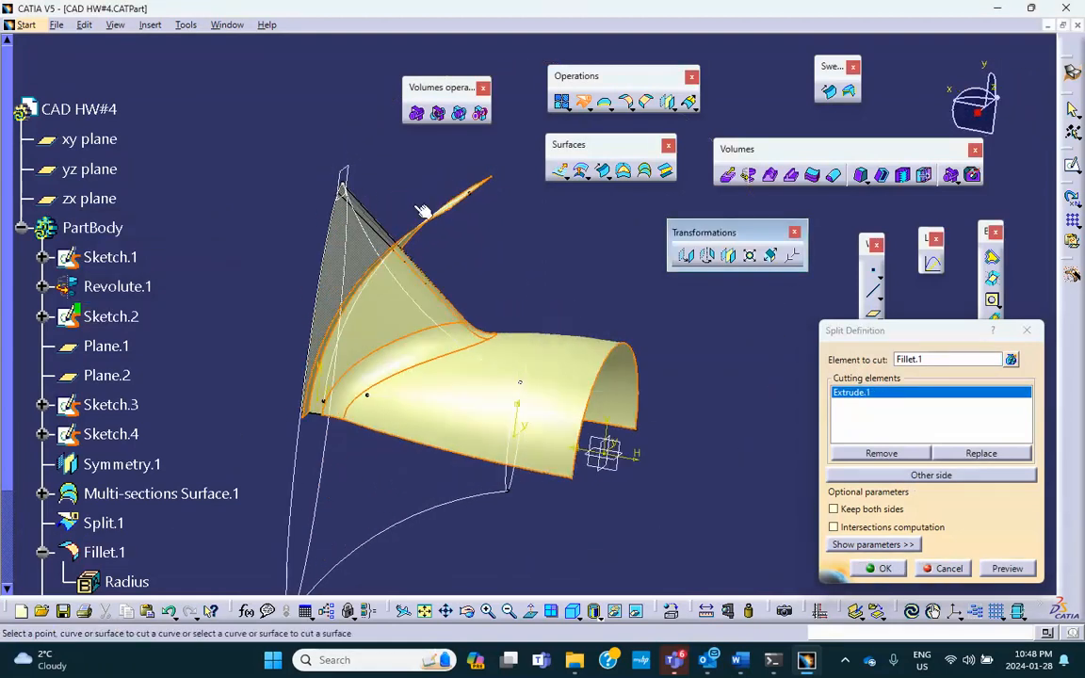
pyautogui.click(906, 475)
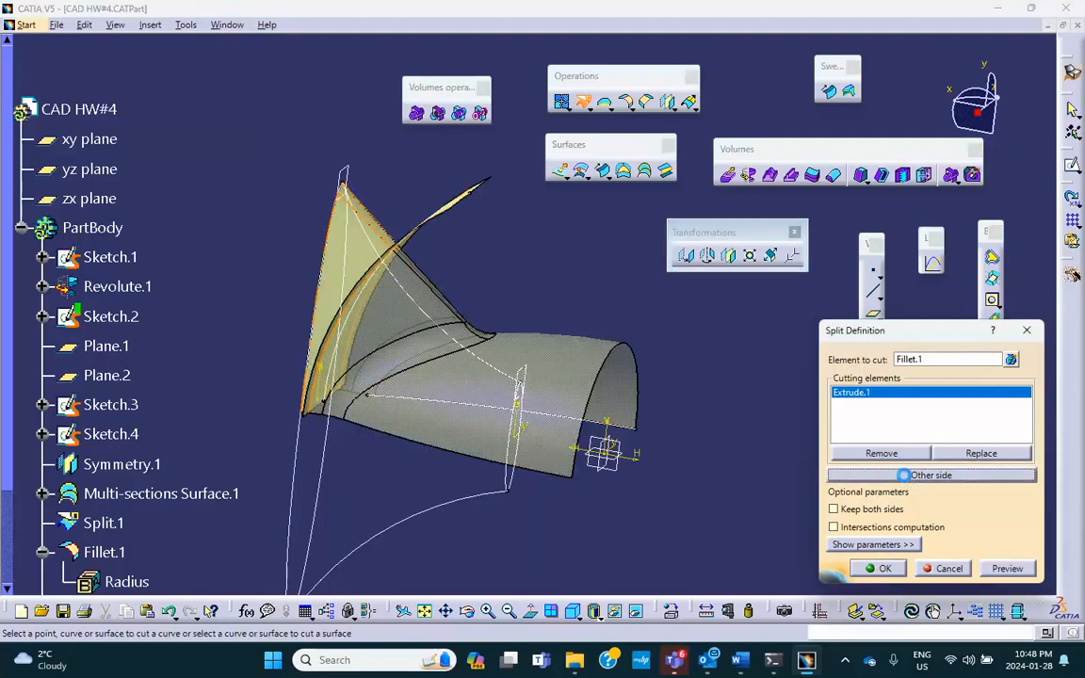
pyautogui.click(877, 571)
pyautogui.moveTo(709, 436); pyautogui.dragTo(550, 377, button='middle')
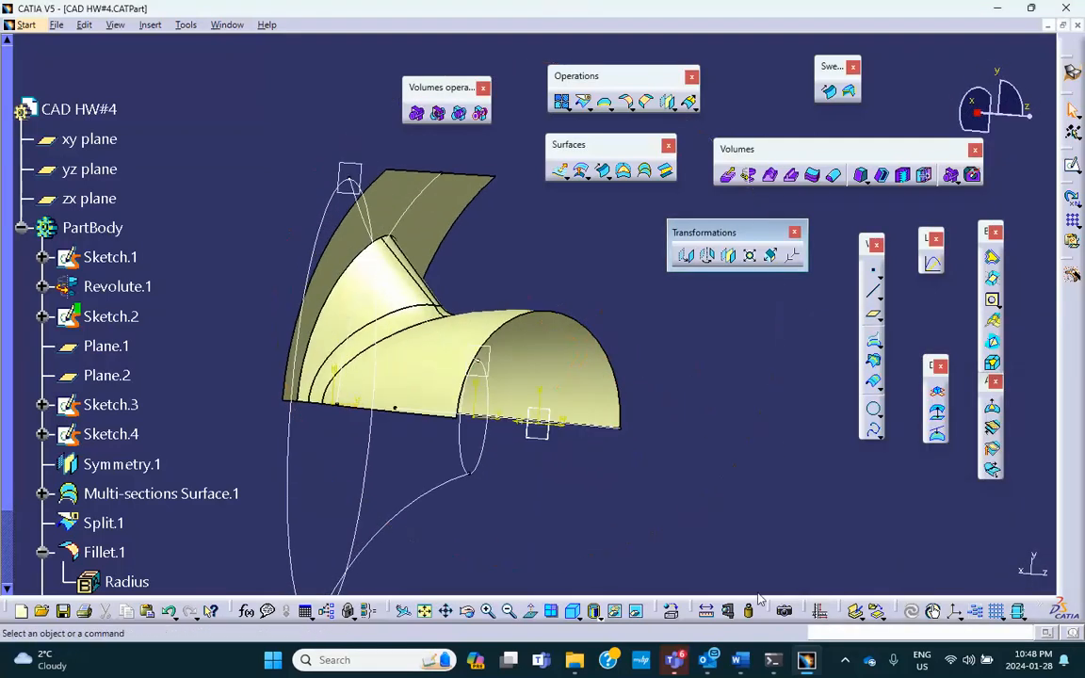
# Step: Check the symmetry instructions in Word and, in CATIA, mirror Split.2 about the zx plane
pyautogui.click(742, 658)
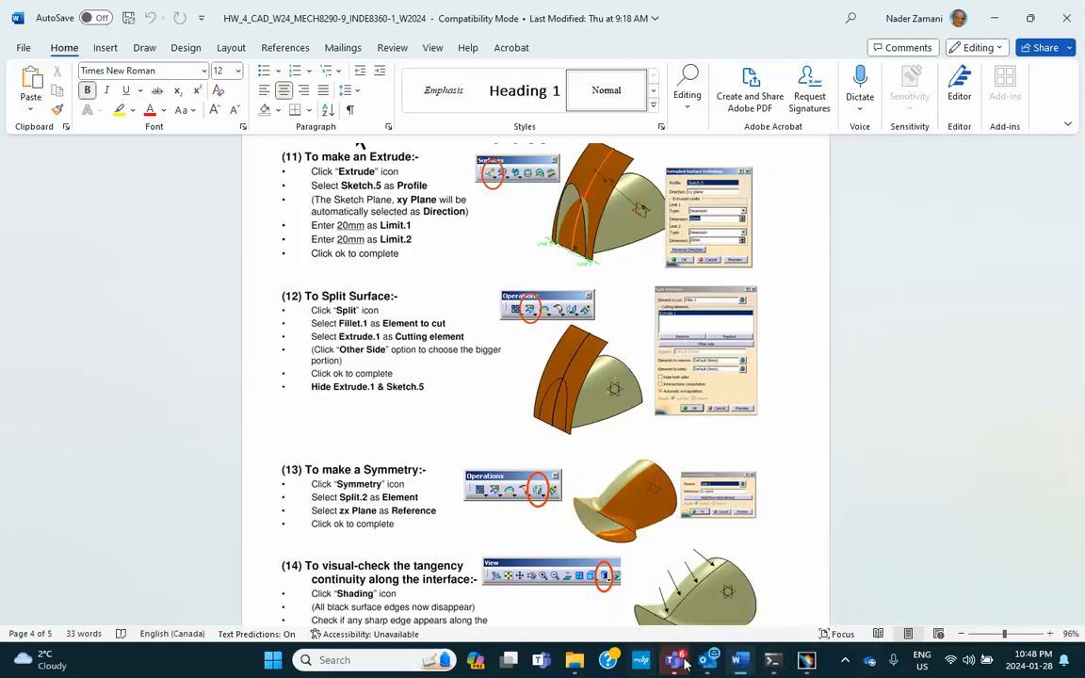
pyautogui.moveTo(739, 664)
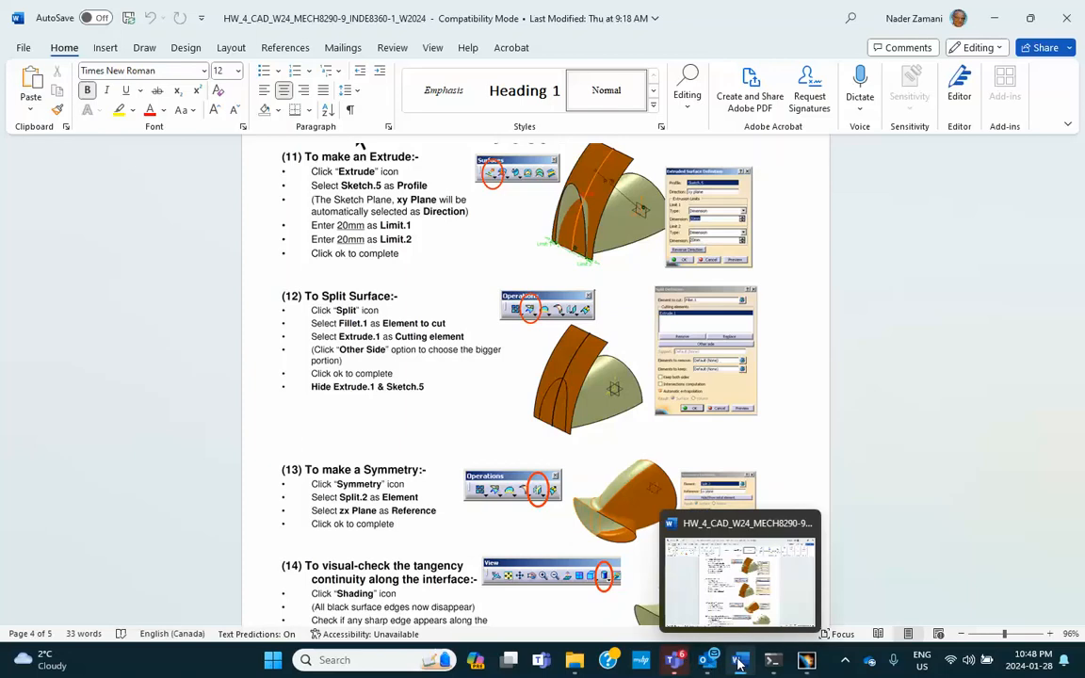
pyautogui.click(806, 660)
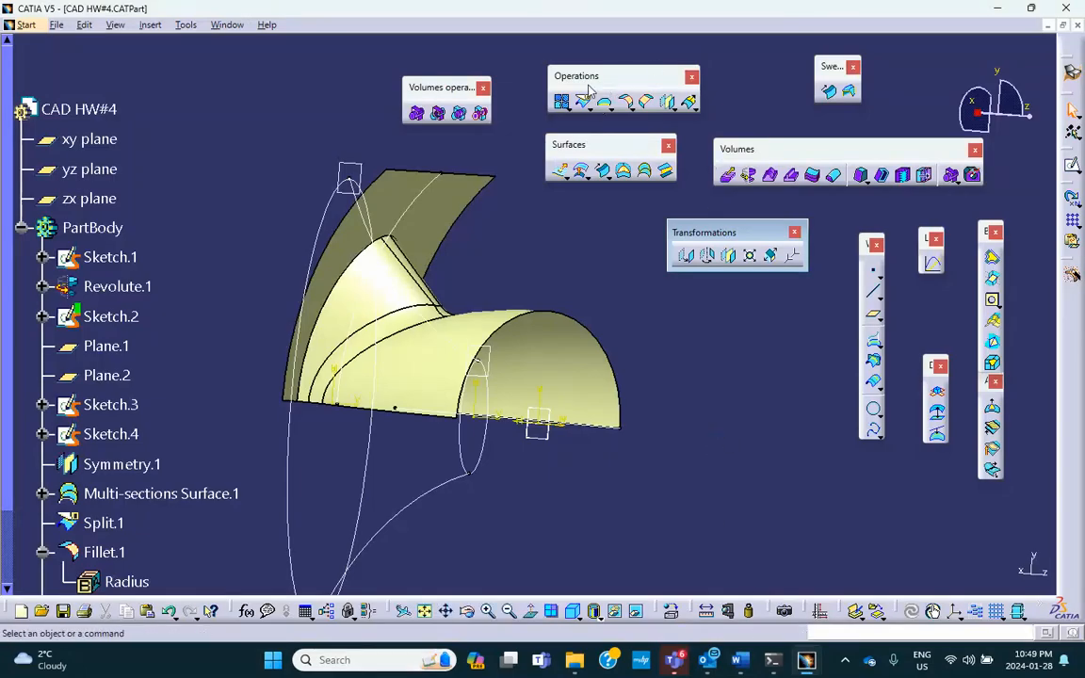
pyautogui.click(730, 256)
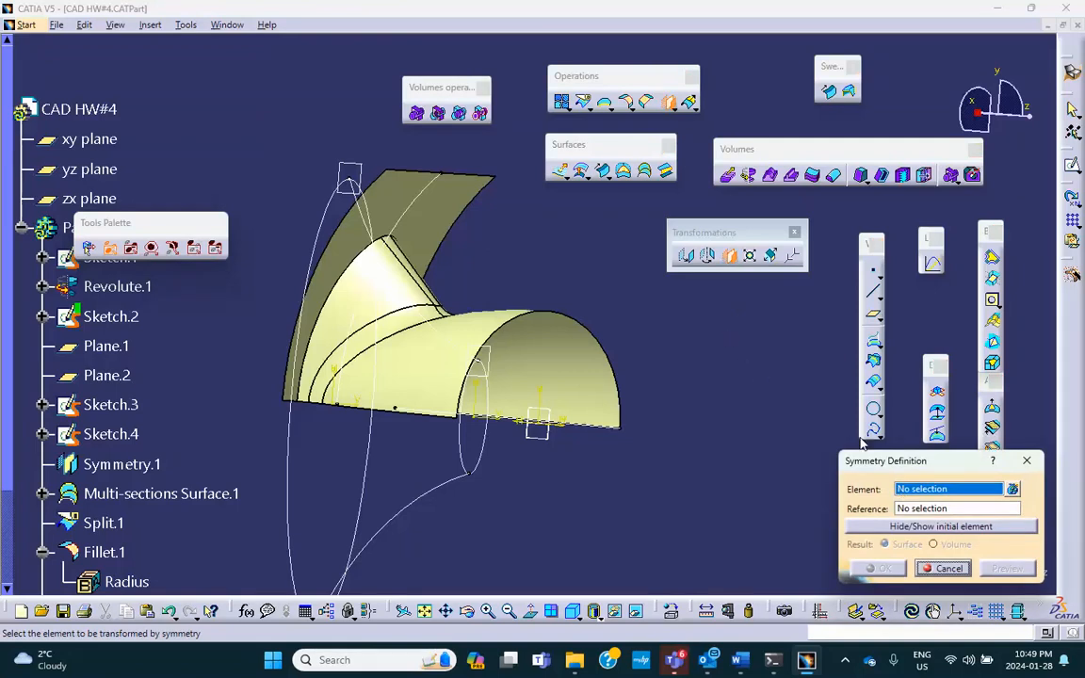
pyautogui.moveTo(474, 224); pyautogui.dragTo(506, 356, button='middle')
pyautogui.click(500, 356)
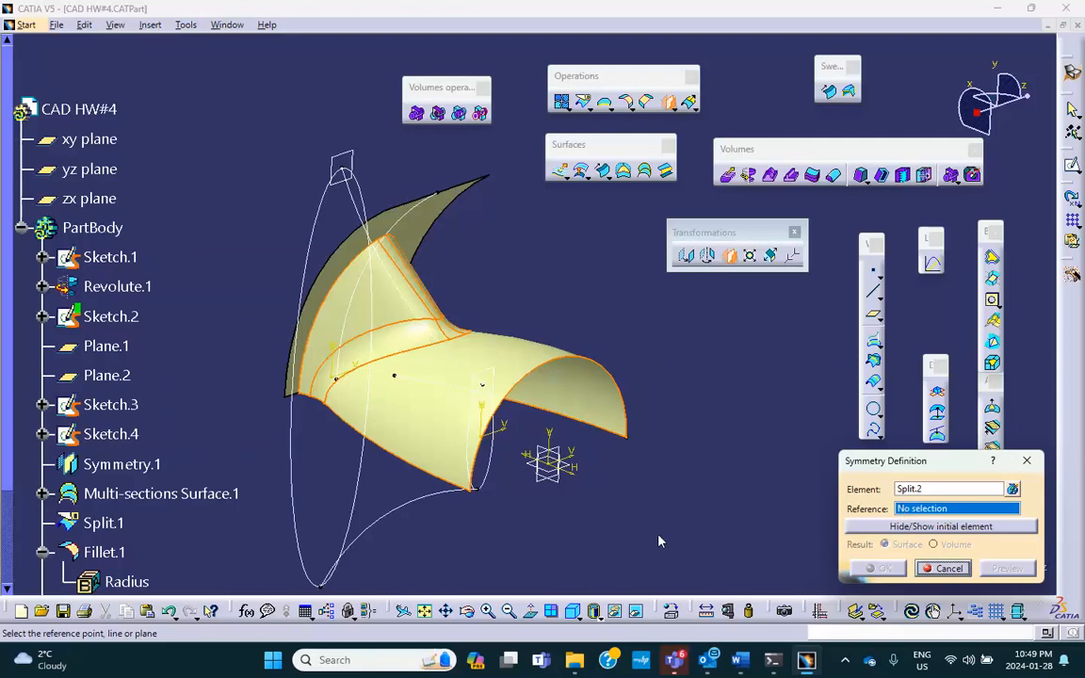
pyautogui.click(575, 470)
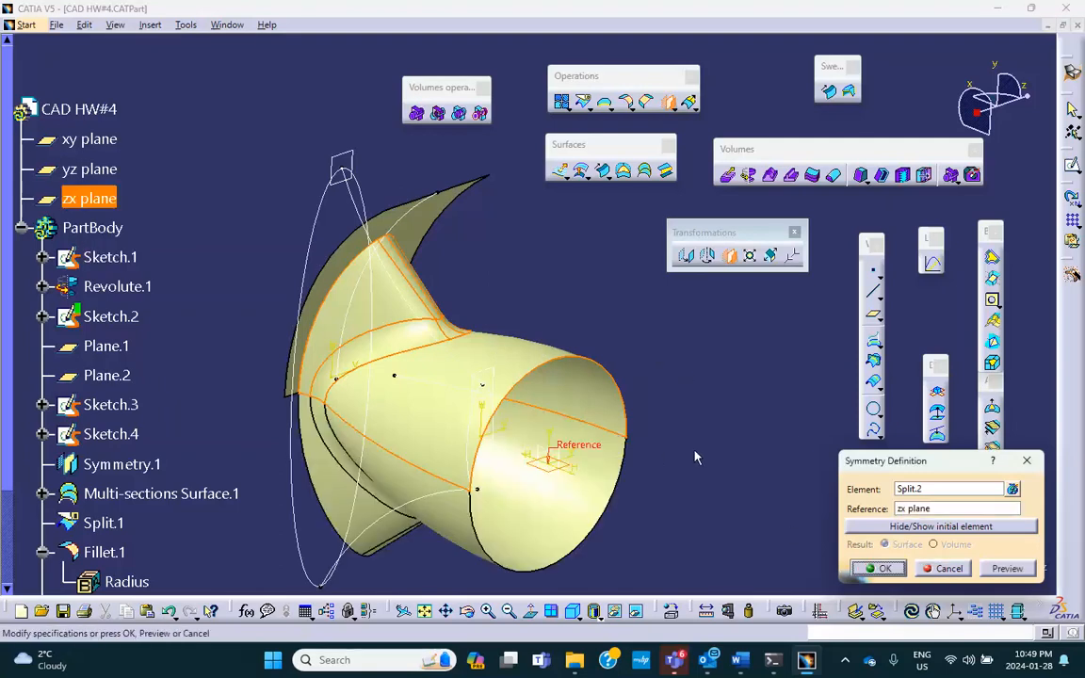
pyautogui.click(885, 569)
pyautogui.moveTo(726, 430); pyautogui.dragTo(424, 229, button='middle')
# Step: Hide the Extrude.1 cutting surface
pyautogui.rightClick(424, 230)
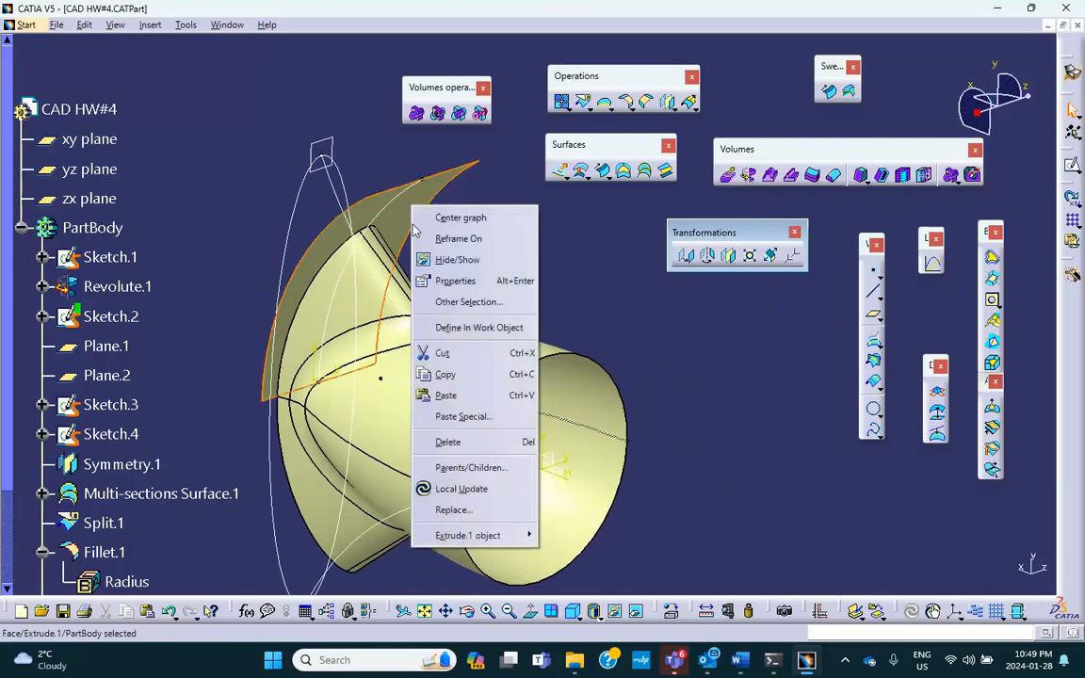
pyautogui.click(434, 253)
pyautogui.moveTo(460, 299)
pyautogui.mouseDown(button='middle')
pyautogui.moveTo(484, 423)
pyautogui.moveTo(712, 364)
pyautogui.moveTo(703, 461)
pyautogui.moveTo(674, 272)
pyautogui.moveTo(589, 368)
pyautogui.moveTo(565, 363)
pyautogui.mouseUp(button='middle')
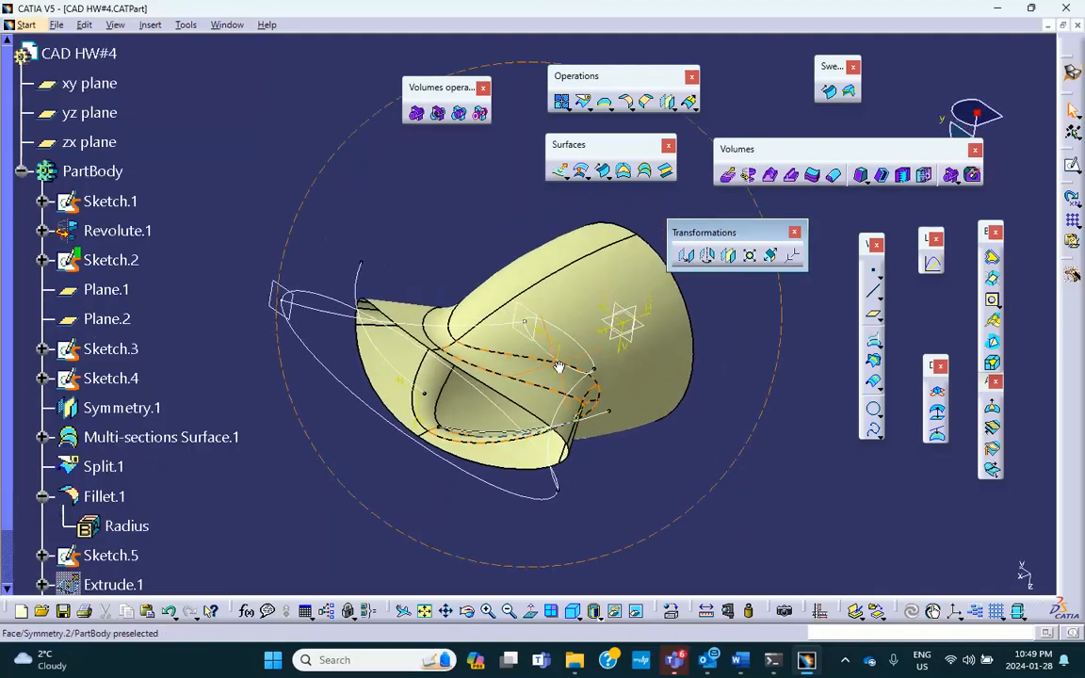
# Step: Review the Word assignment from its opening figures to the final solid and fillet instructions, and return to CATIA
pyautogui.click(742, 664)
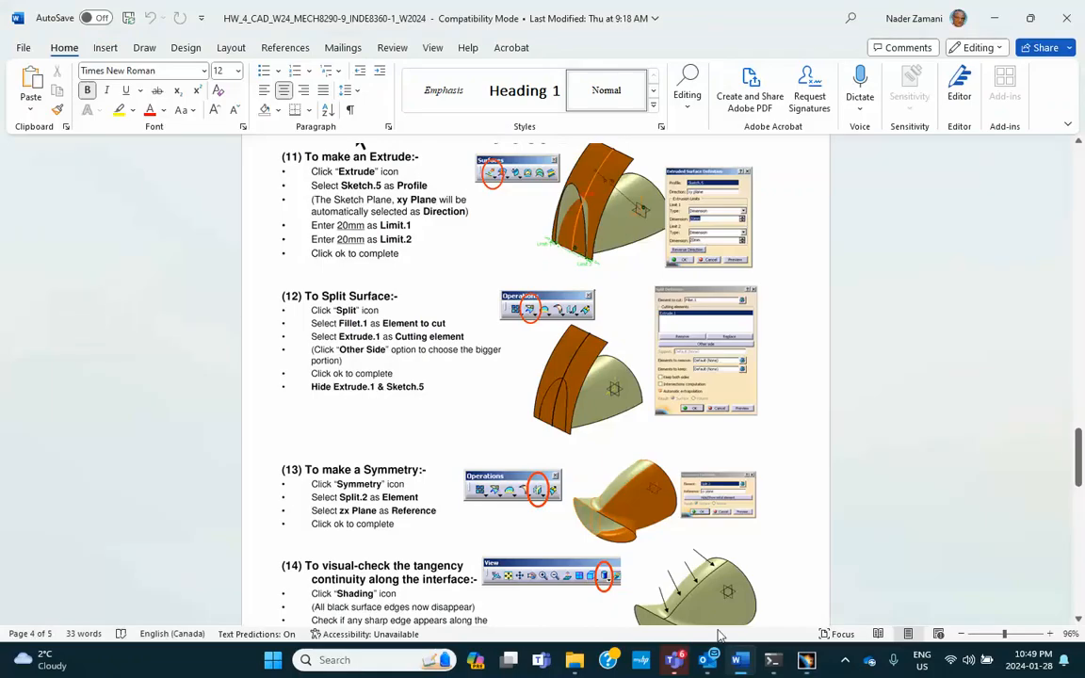
pyautogui.scroll(-3, 715, 584)
pyautogui.scroll(20, 687, 492)
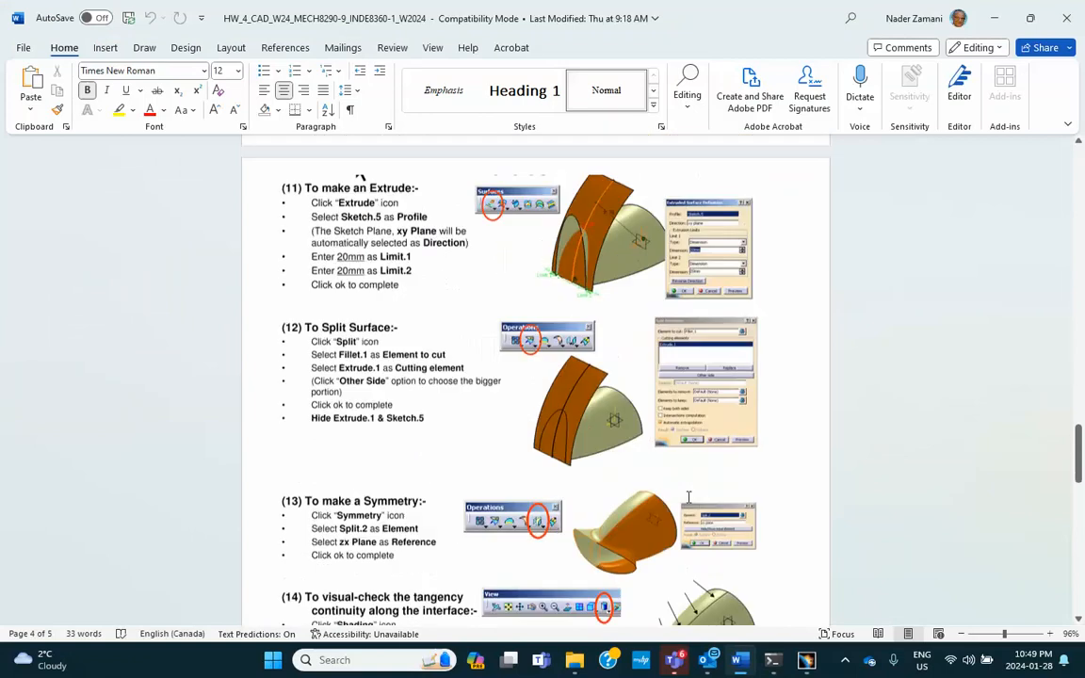
pyautogui.scroll(19, 690, 488)
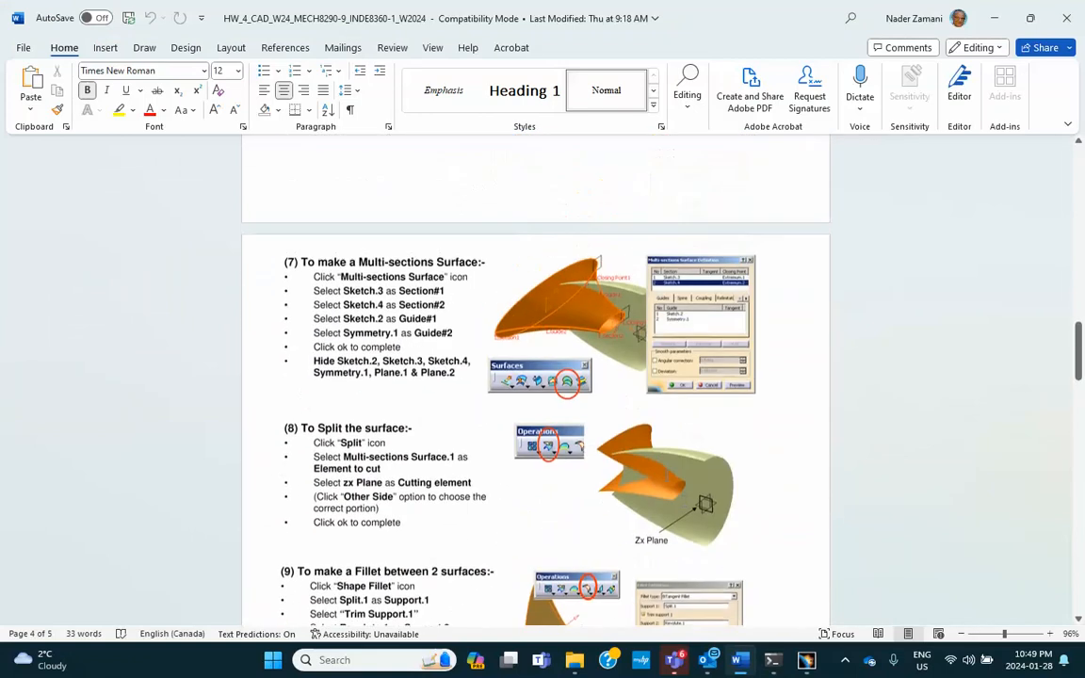
pyautogui.scroll(16, 610, 458)
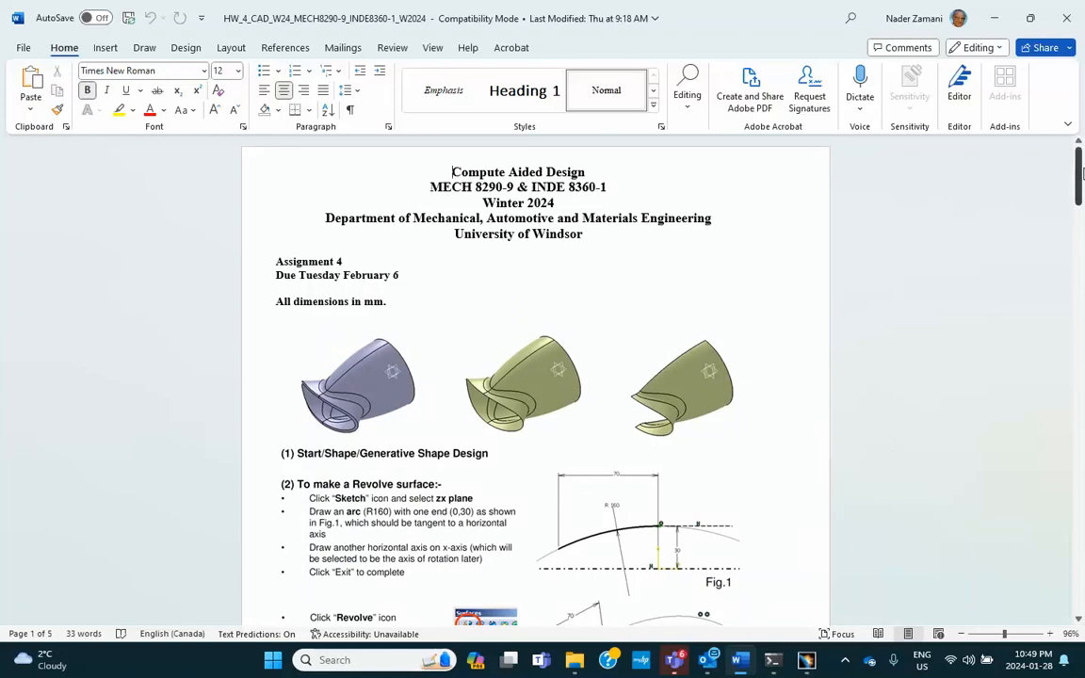
pyautogui.moveTo(1079, 182); pyautogui.dragTo(1074, 545)
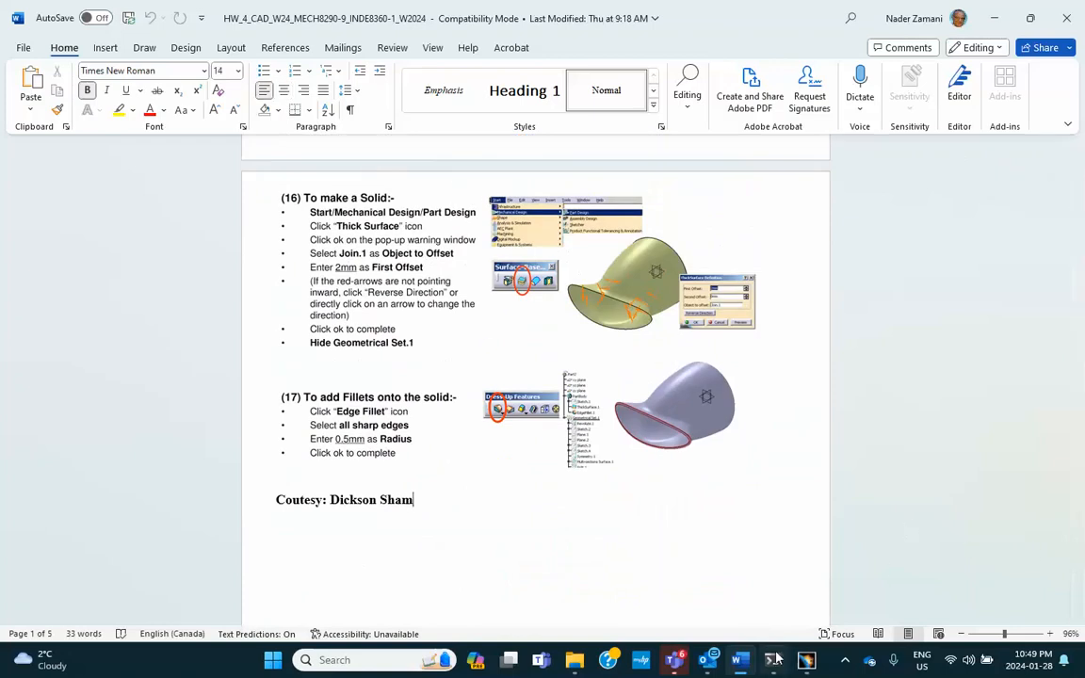
pyautogui.click(805, 659)
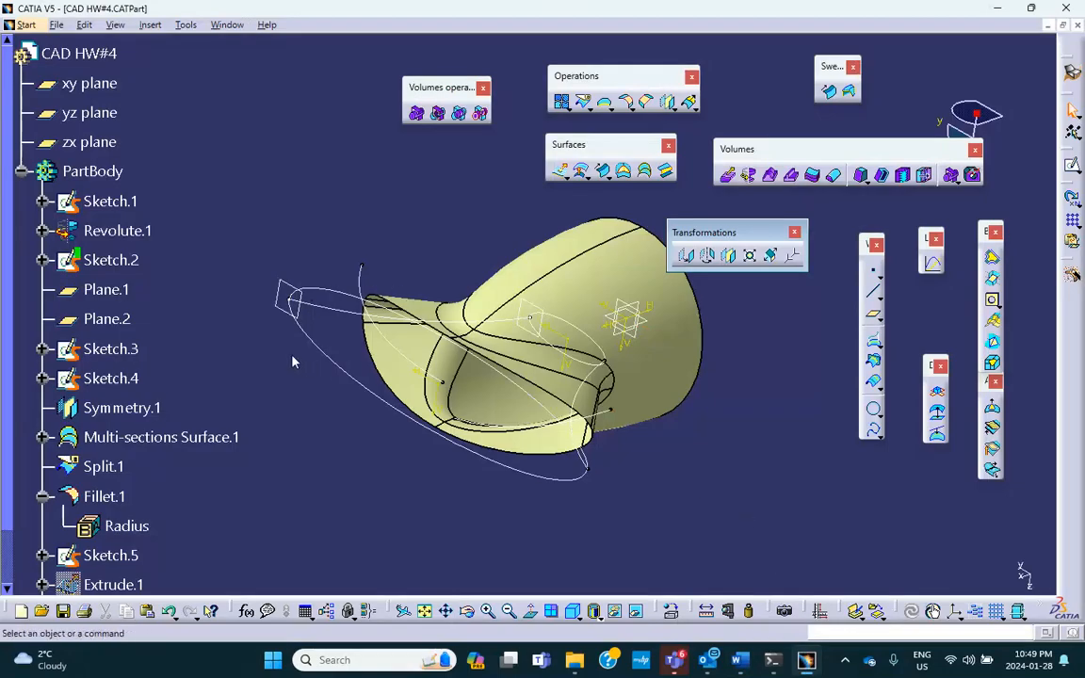
pyautogui.moveTo(300, 369); pyautogui.dragTo(247, 279, button='middle')
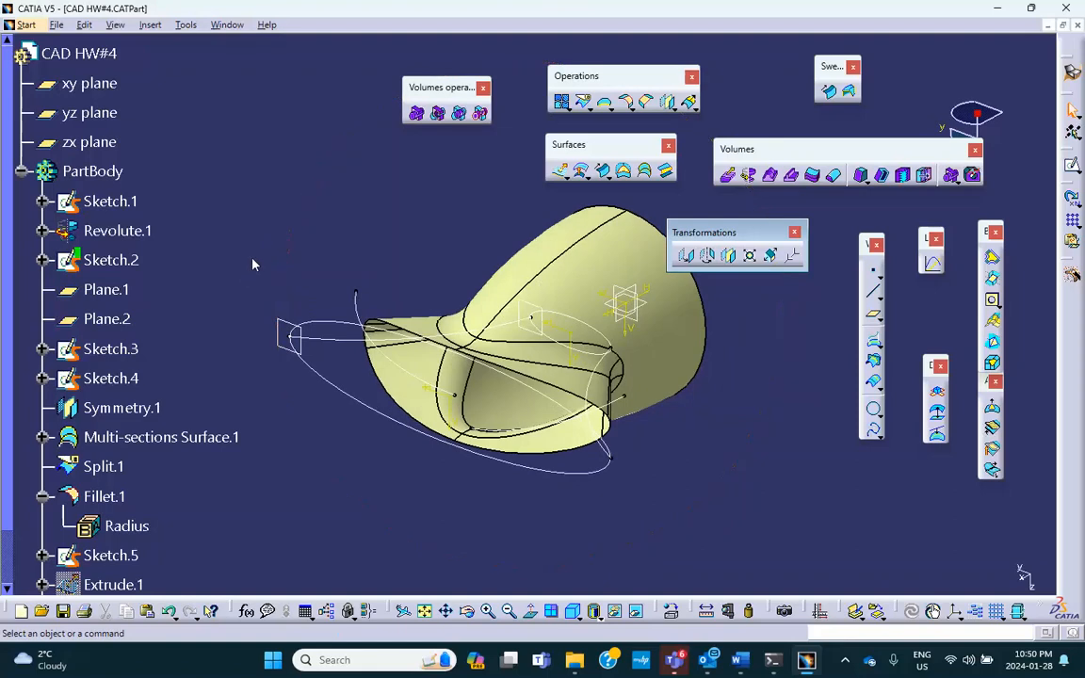
pyautogui.click(89, 84)
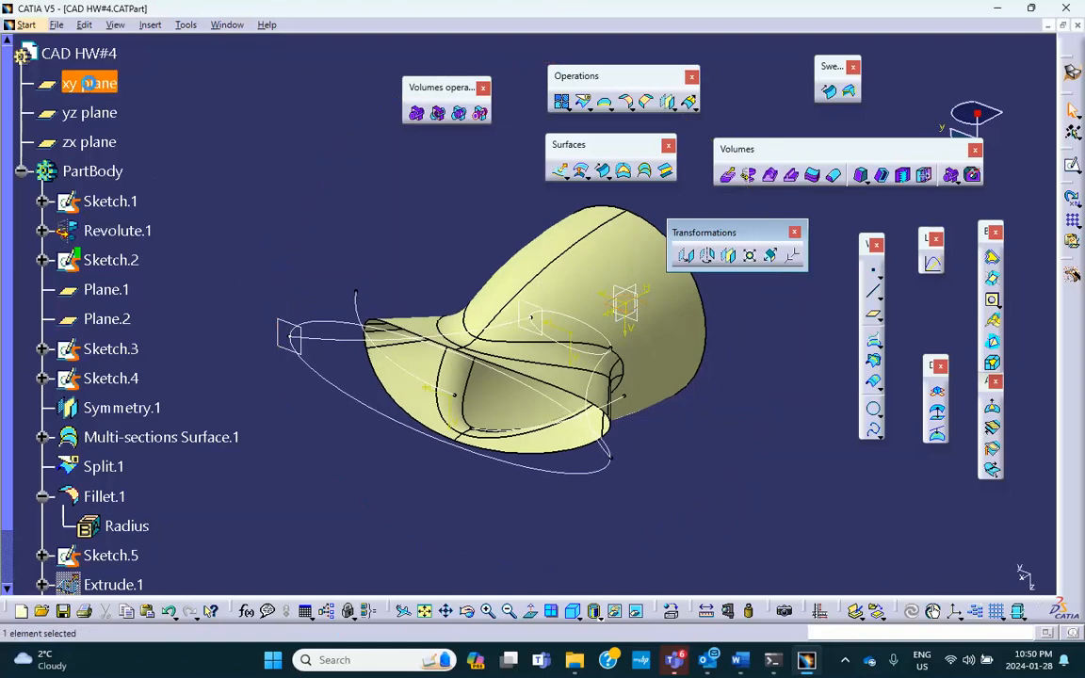
pyautogui.keyDown('shift'); pyautogui.click(98, 170); pyautogui.keyUp('shift')
pyautogui.click(89, 84)
pyautogui.keyDown('shift'); pyautogui.click(97, 171); pyautogui.keyUp('shift')
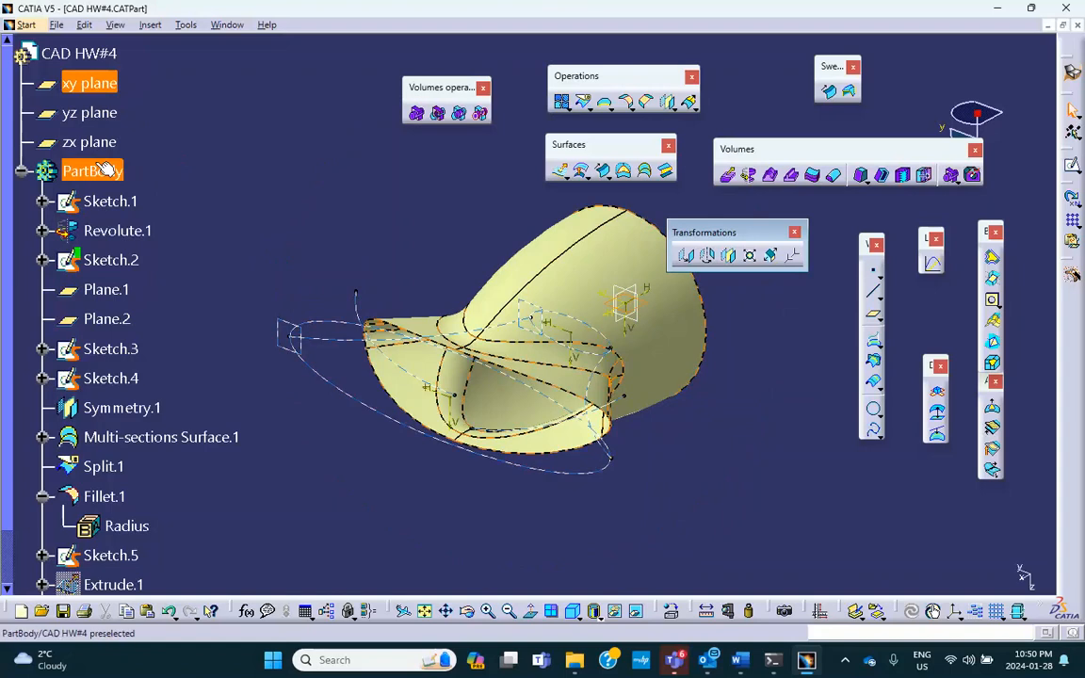
pyautogui.click(218, 165)
# Step: Hide the xy, yz and zx reference planes
pyautogui.click(121, 84)
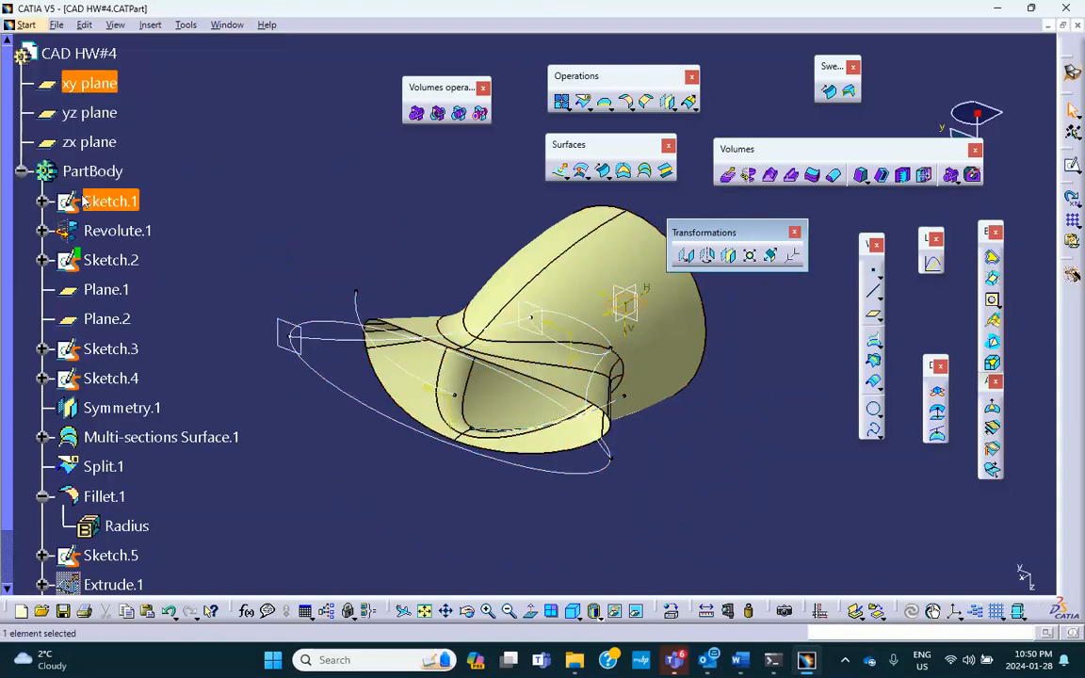
pyautogui.keyDown('ctrl'); pyautogui.click(98, 144); pyautogui.keyUp('ctrl')
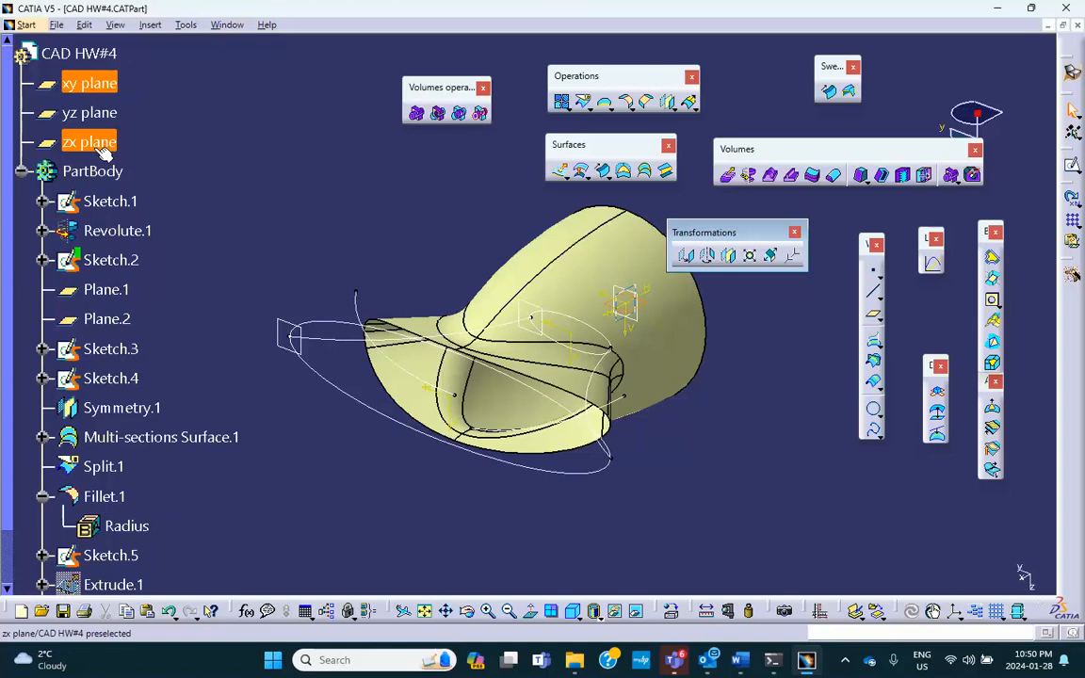
pyautogui.keyDown('ctrl'); pyautogui.click(89, 112); pyautogui.keyUp('ctrl')
pyautogui.rightClick(84, 141)
pyautogui.click(189, 202)
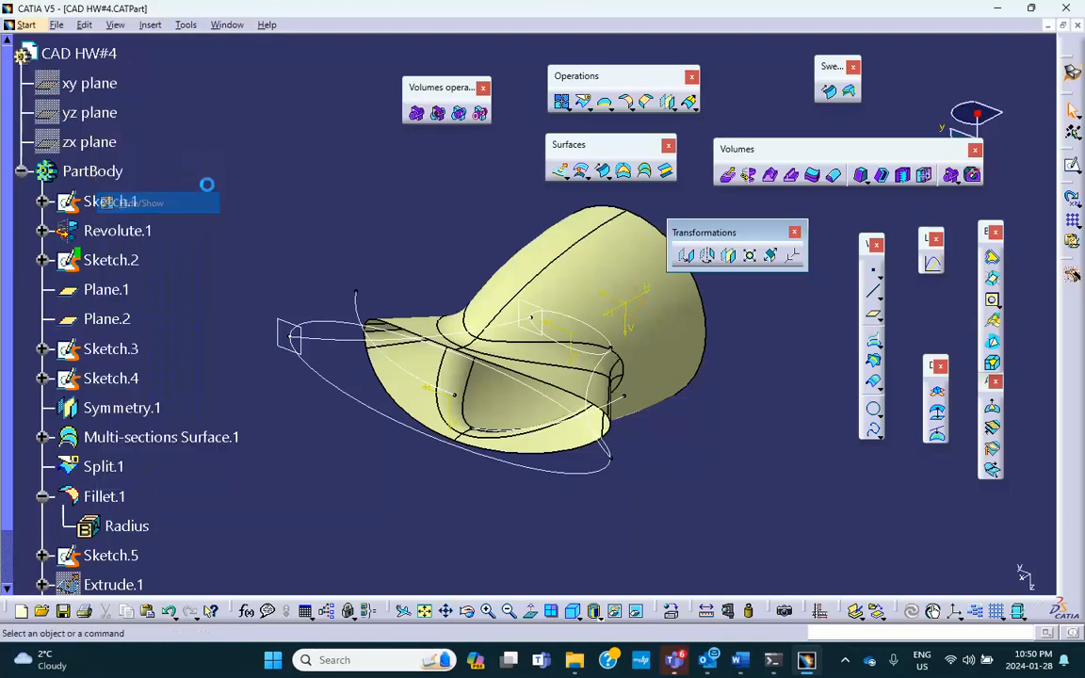
# Step: Hide Plane.1 and Plane.2
pyautogui.scroll(-4, 193, 174)
pyautogui.click(120, 180)
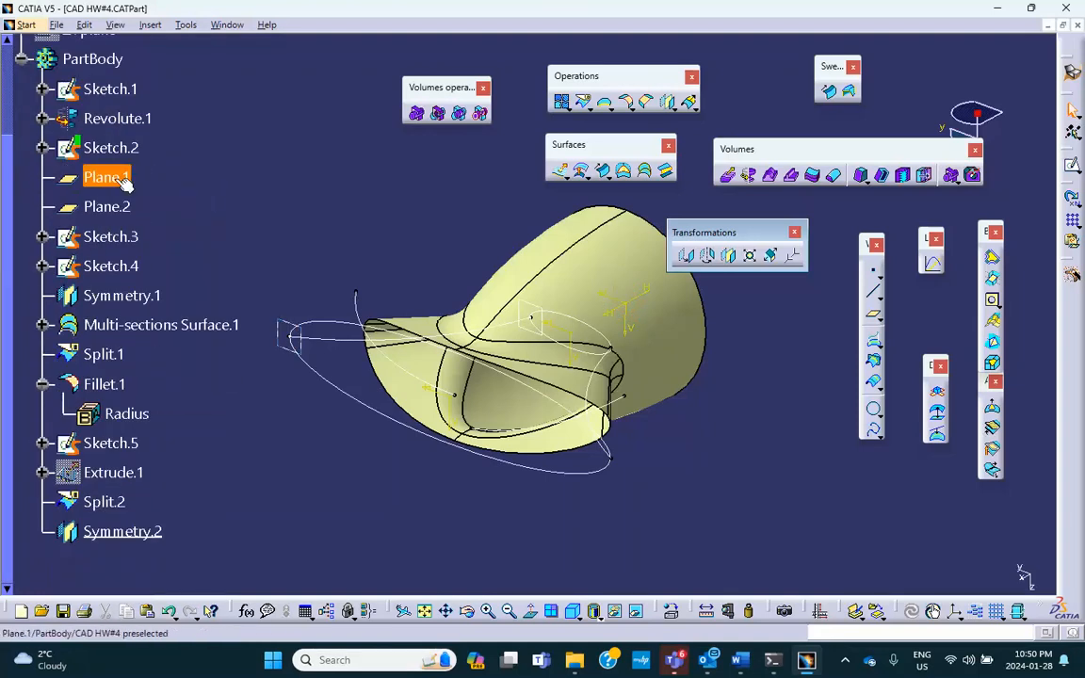
pyautogui.keyDown('ctrl'); pyautogui.click(106, 207); pyautogui.keyUp('ctrl')
pyautogui.rightClick(106, 207)
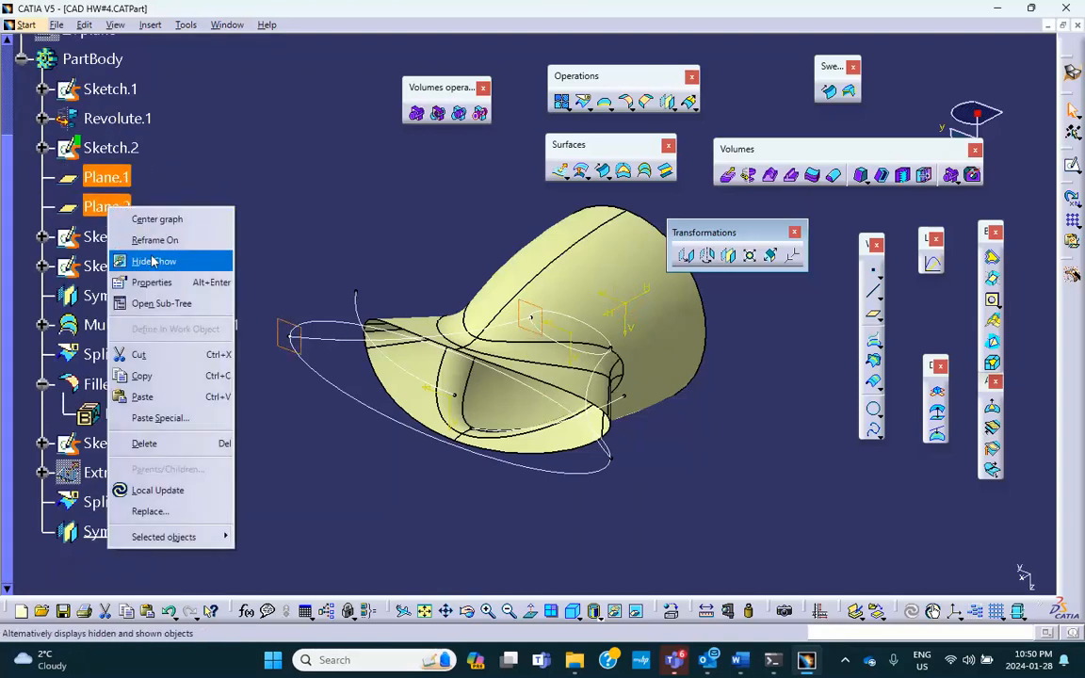
pyautogui.click(152, 261)
# Step: Hide Sketch.3, Sketch.4 and Sketch.5
pyautogui.click(113, 236)
pyautogui.keyDown('ctrl'); pyautogui.click(126, 267); pyautogui.keyUp('ctrl')
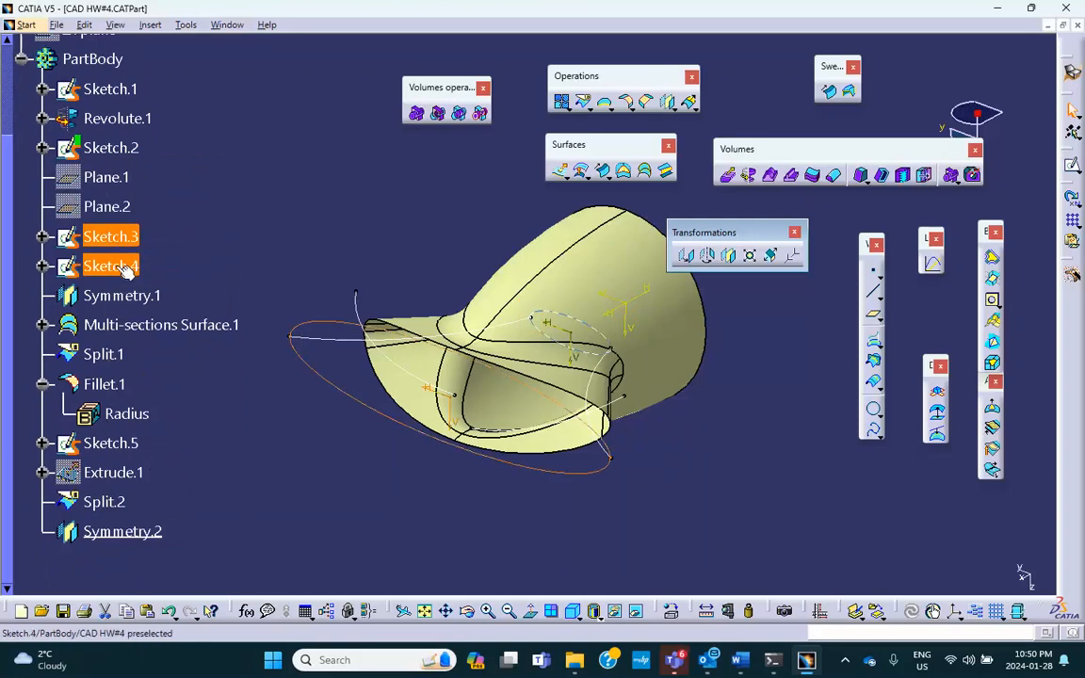
pyautogui.rightClick(125, 267)
pyautogui.click(151, 319)
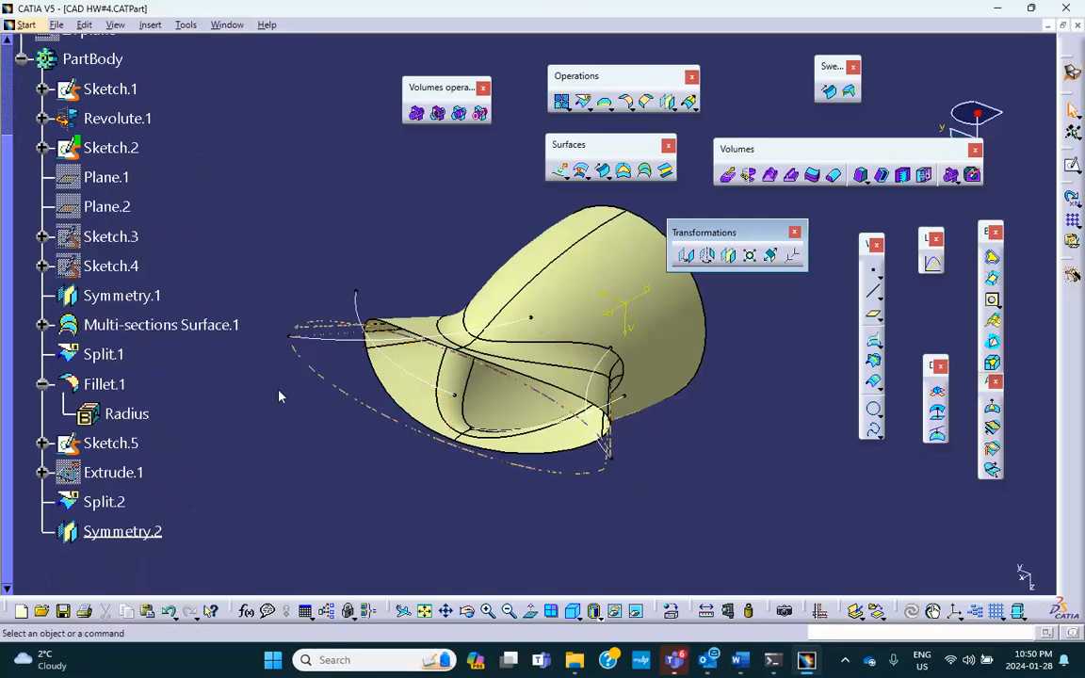
pyautogui.rightClick(103, 444)
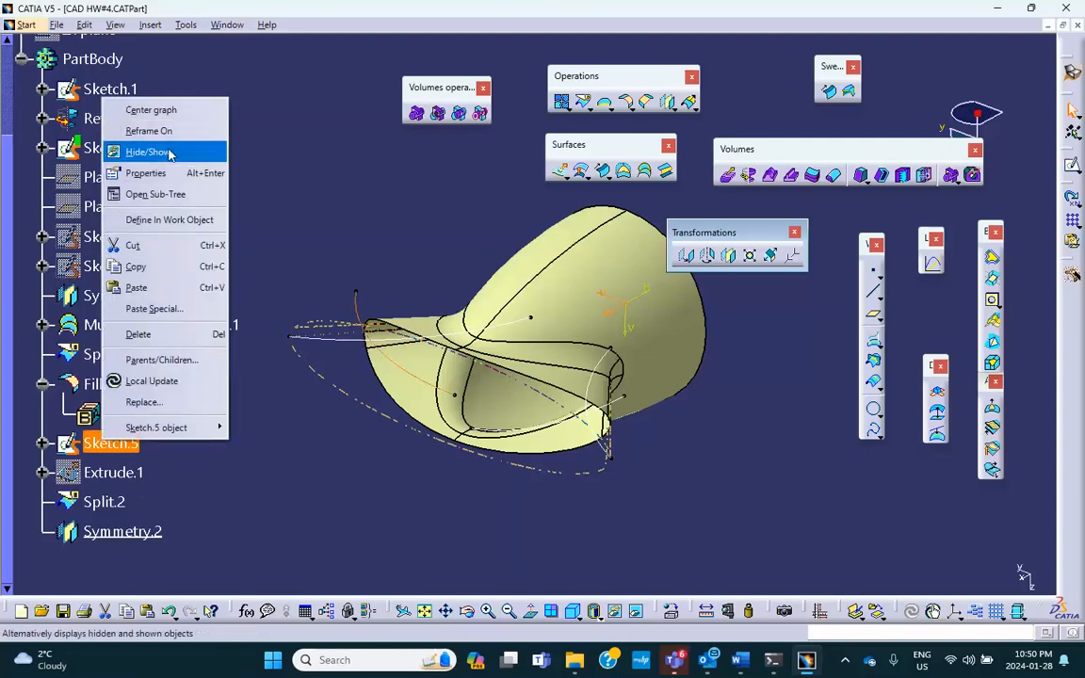
pyautogui.click(193, 150)
# Step: Hide Sketch.2, Symmetry.1 and Sketch.1, and save the part
pyautogui.rightClick(331, 339)
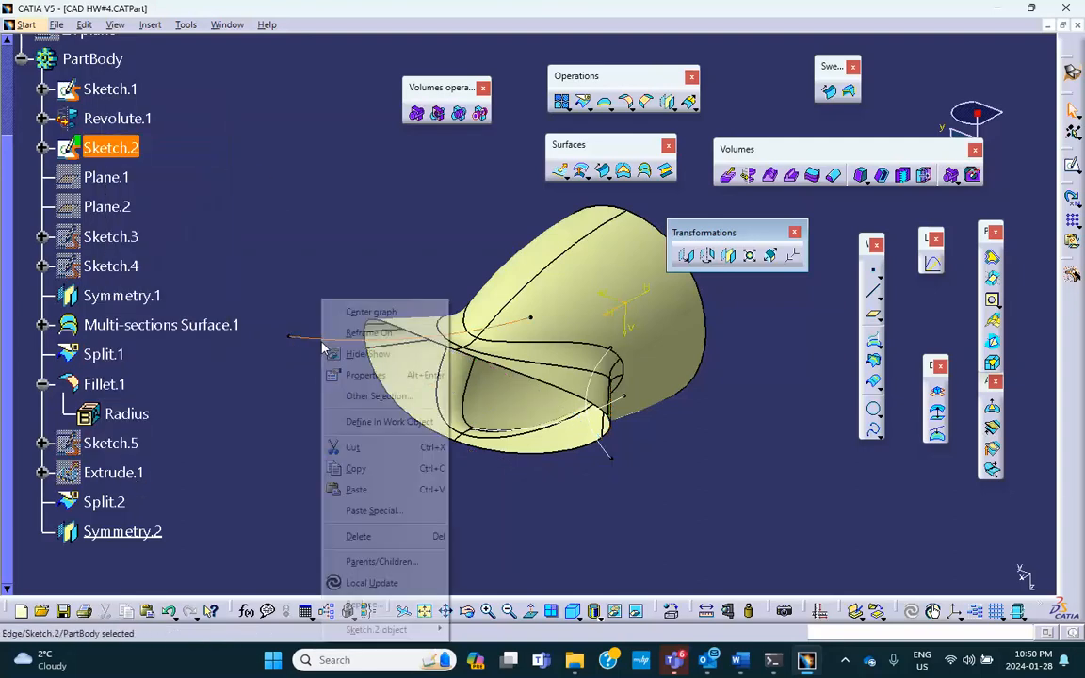
pyautogui.click(358, 354)
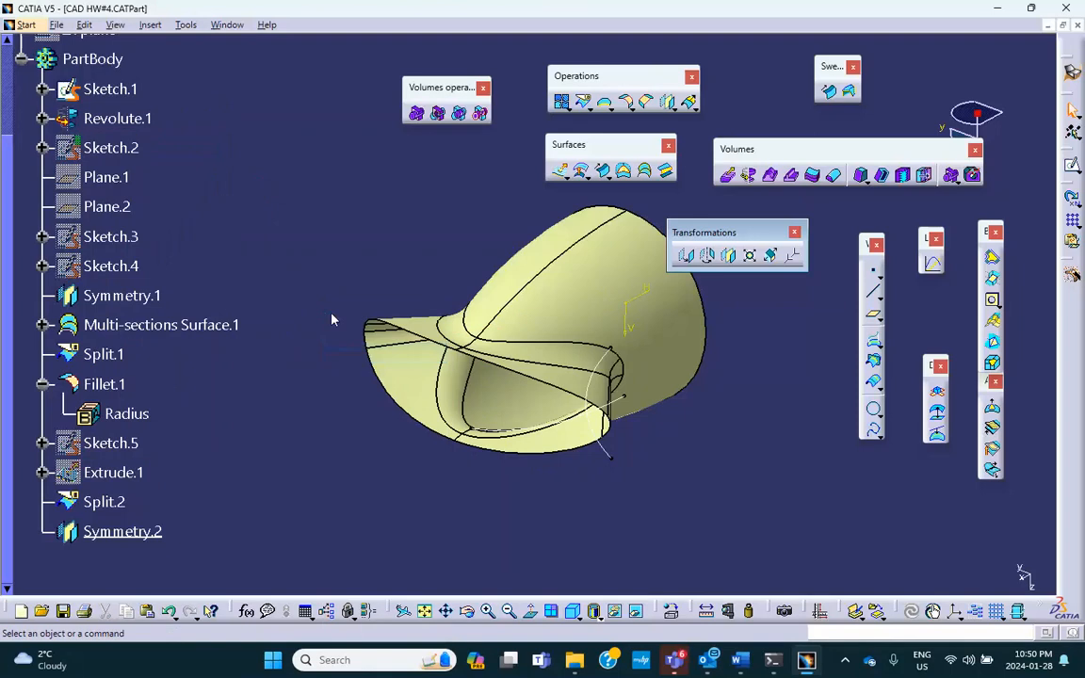
pyautogui.rightClick(602, 374)
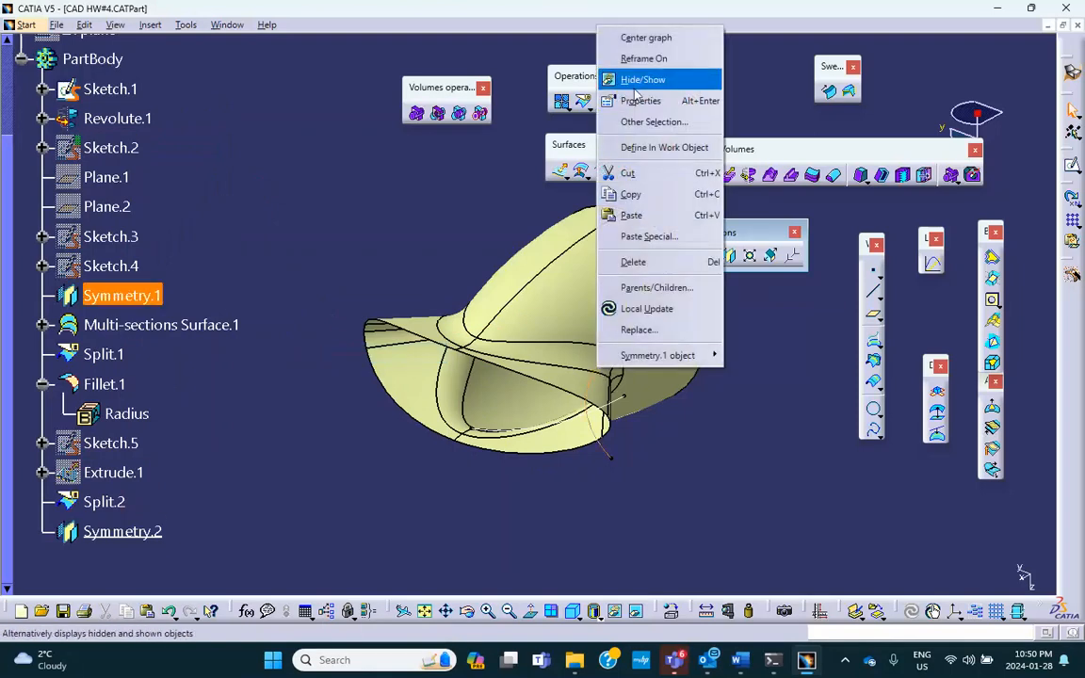
pyautogui.click(623, 80)
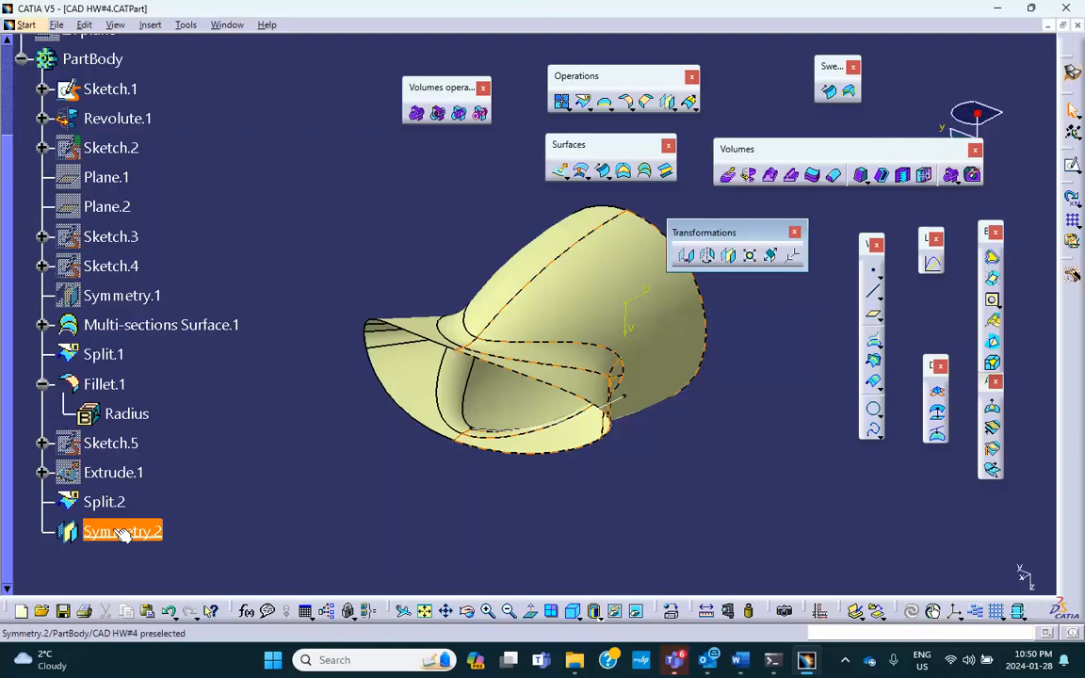
pyautogui.rightClick(622, 400)
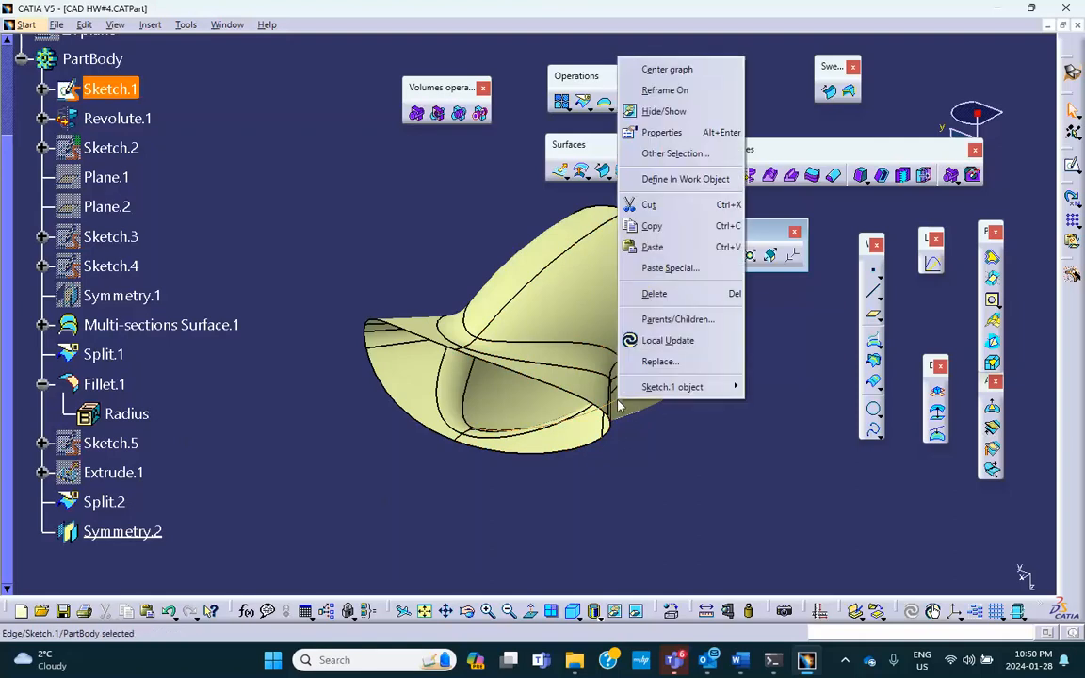
pyautogui.click(664, 117)
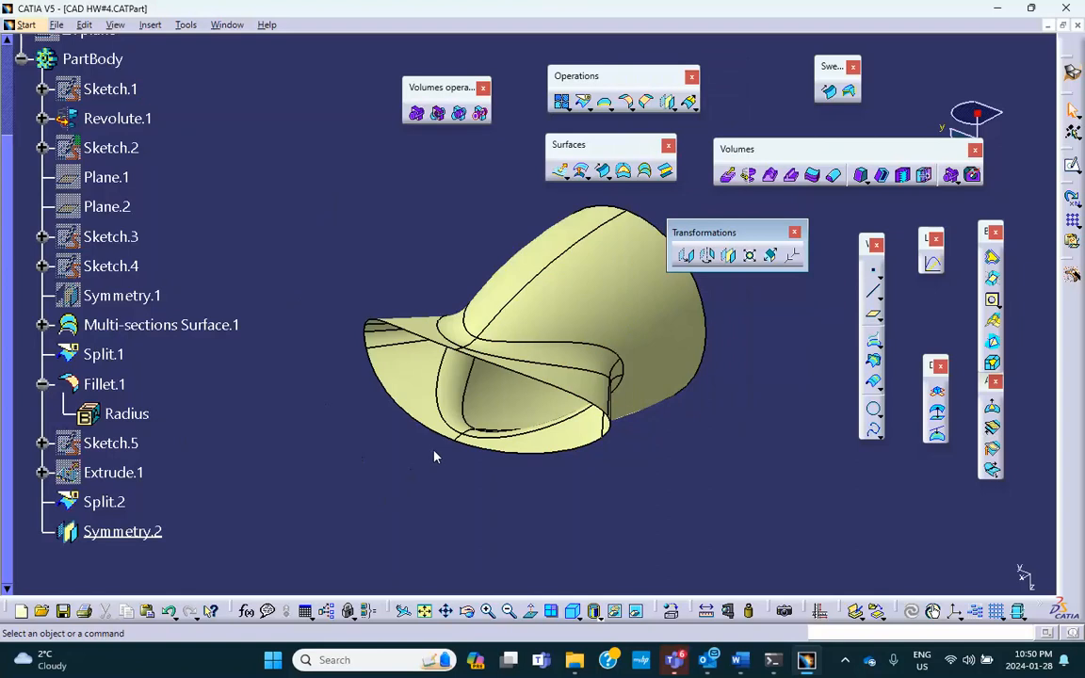
pyautogui.click(63, 612)
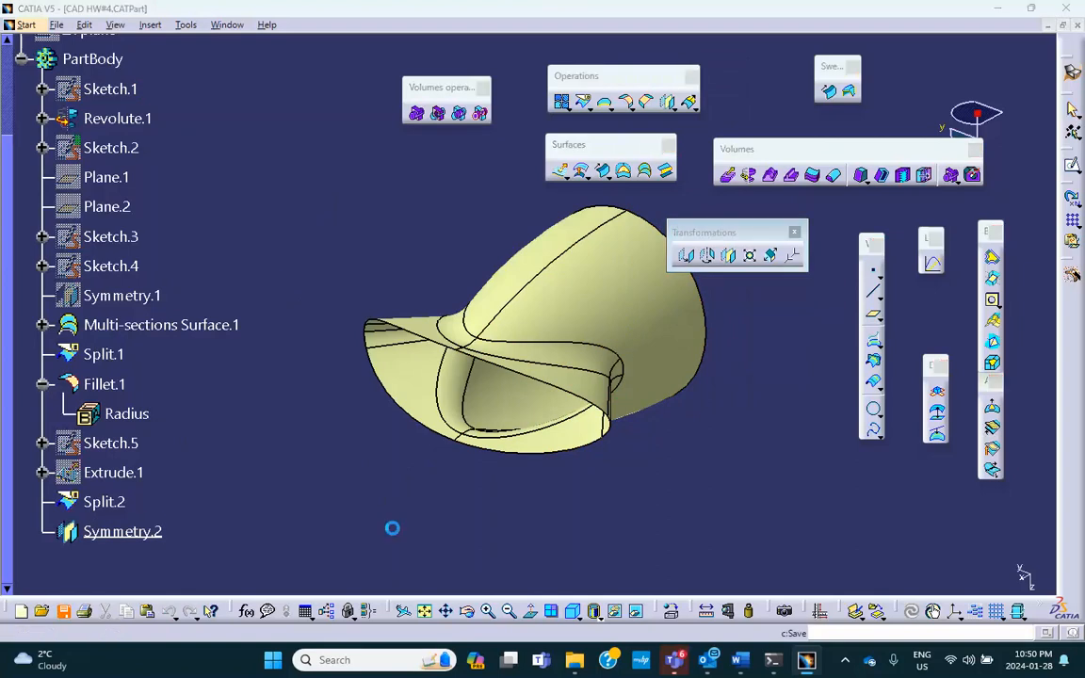
pyautogui.click(812, 176)
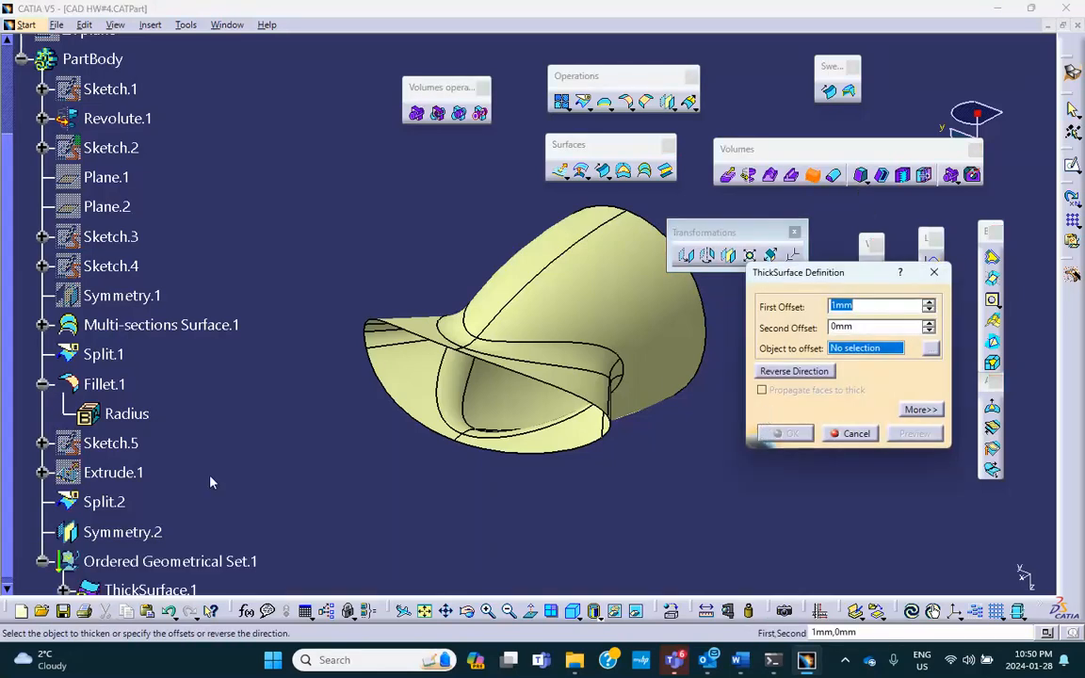
pyautogui.scroll(-2, 211, 482)
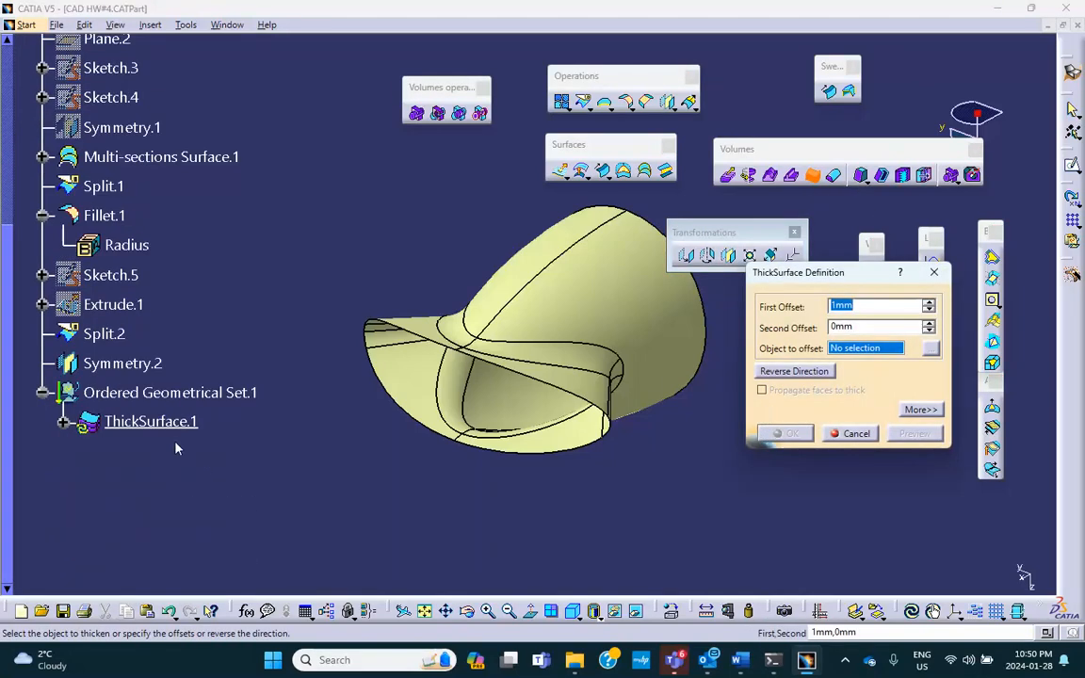
pyautogui.click(573, 297)
pyautogui.moveTo(533, 414); pyautogui.dragTo(683, 338, button='middle')
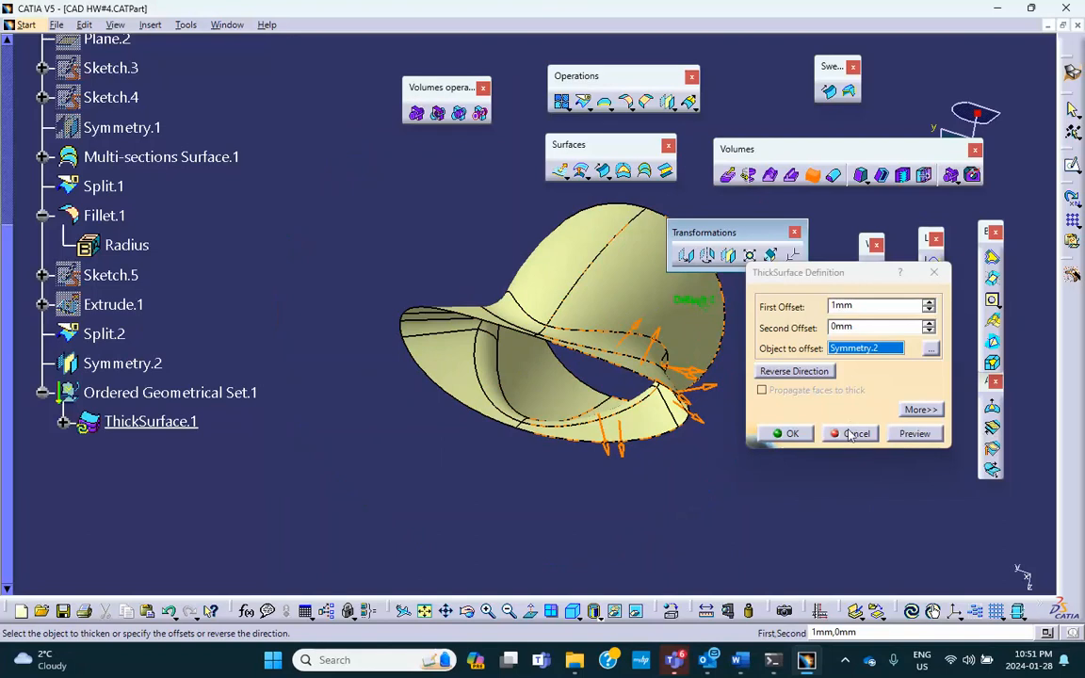
# Step: Switch to Word to review the solid and Join Surfaces instructions of the assignment, and return to CATIA
pyautogui.click(741, 662)
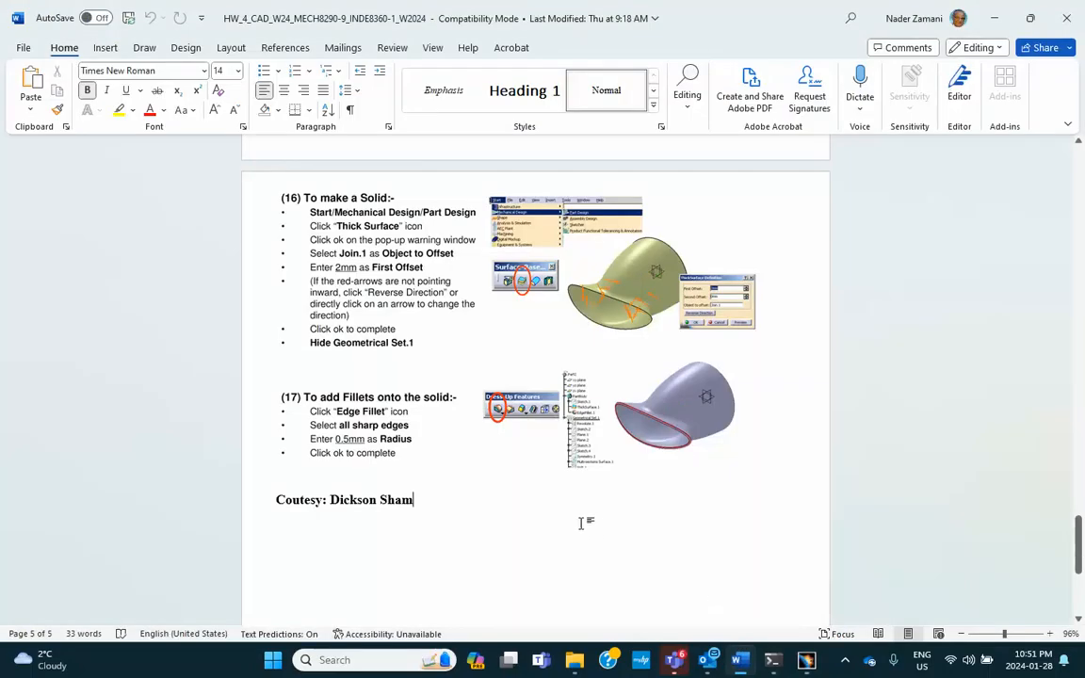
pyautogui.scroll(3, 585, 521)
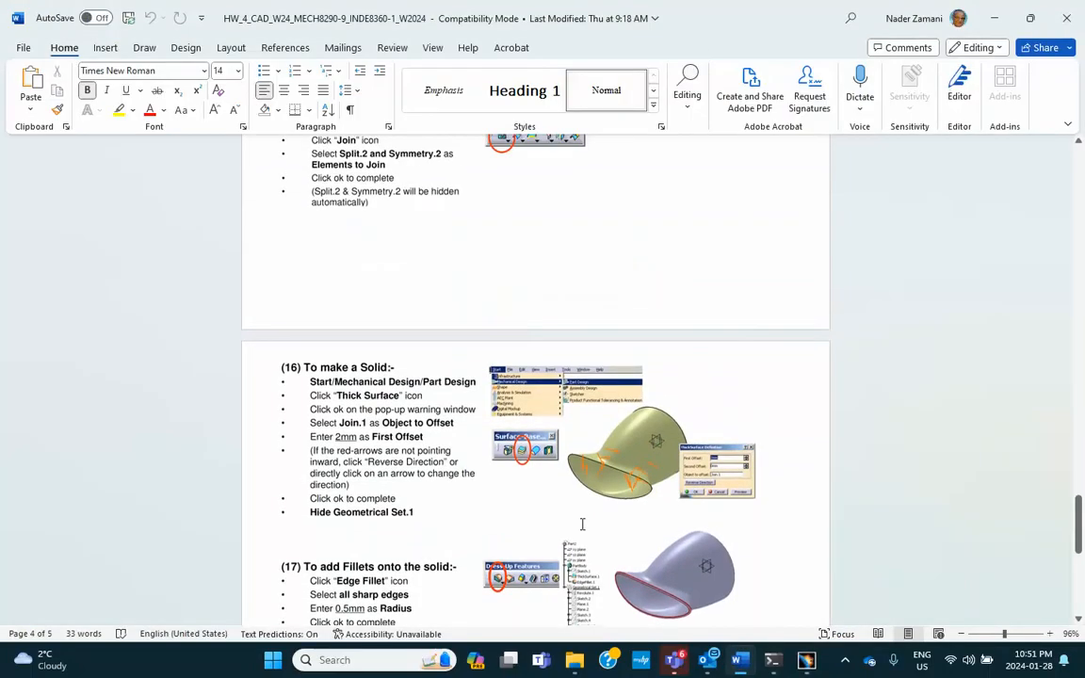
pyautogui.scroll(-8, 582, 524)
pyautogui.scroll(3, 571, 484)
pyautogui.scroll(9, 575, 495)
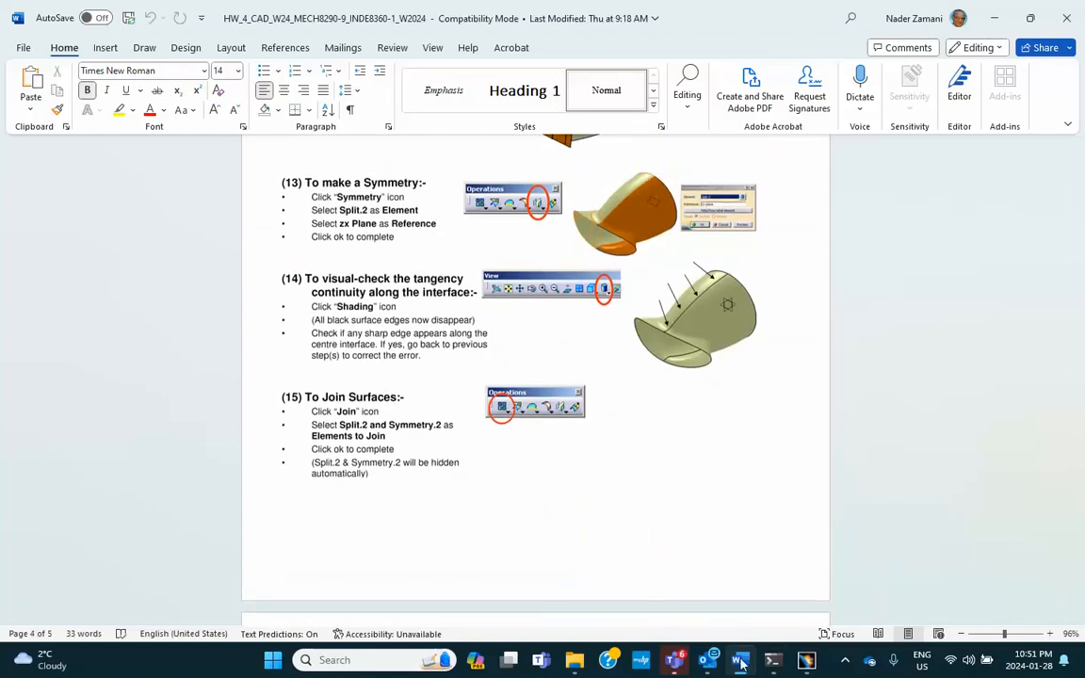
pyautogui.click(806, 661)
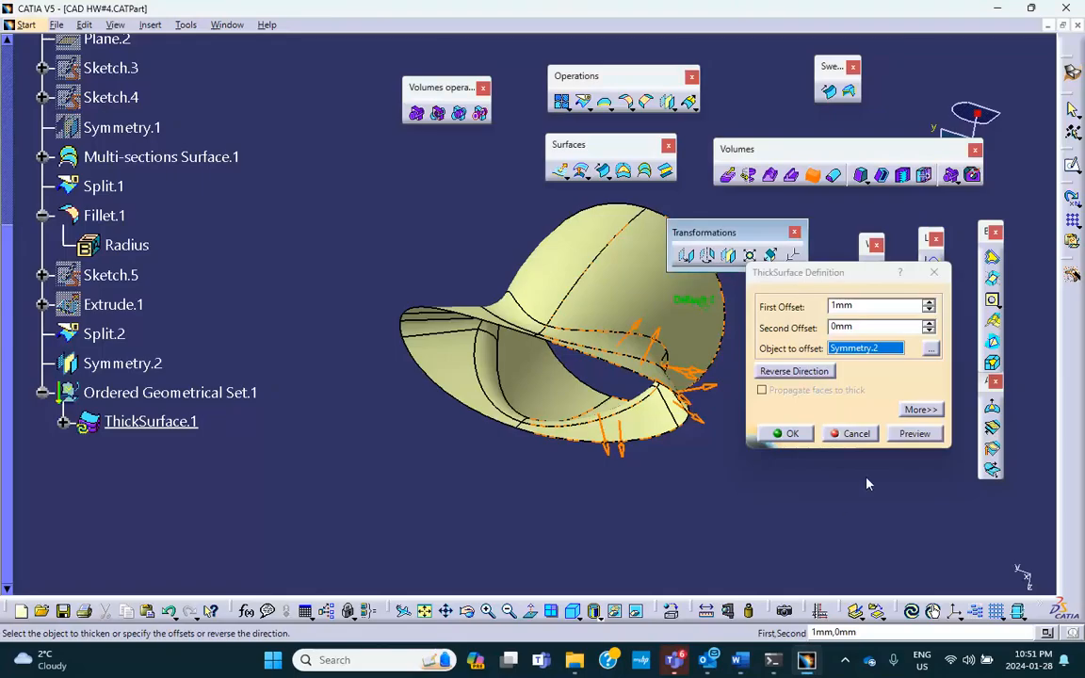
# Step: Cancel the open thick surface definition and join Split.2 and Symmetry.2 into one surface
pyautogui.click(852, 434)
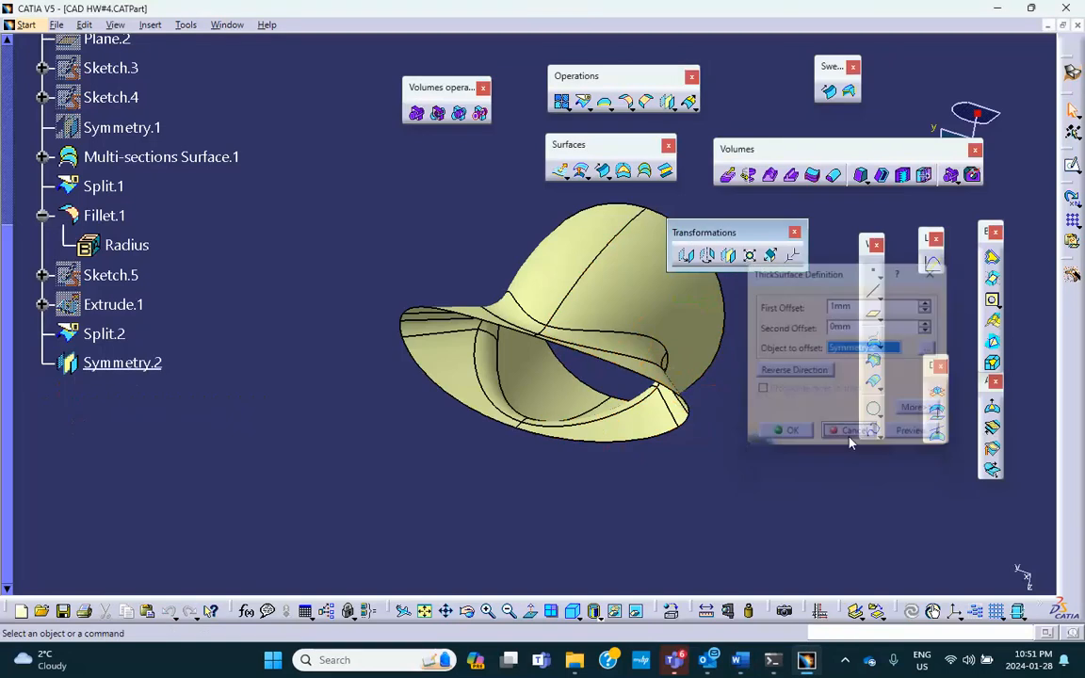
pyautogui.click(563, 102)
pyautogui.click(568, 252)
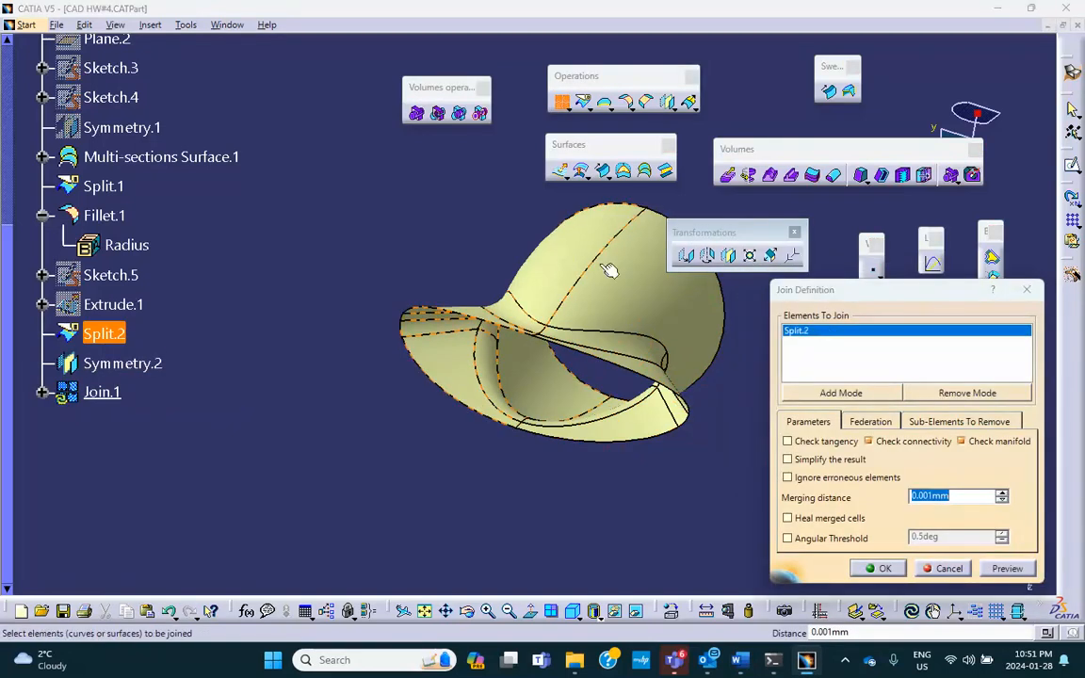
pyautogui.click(612, 274)
pyautogui.click(869, 568)
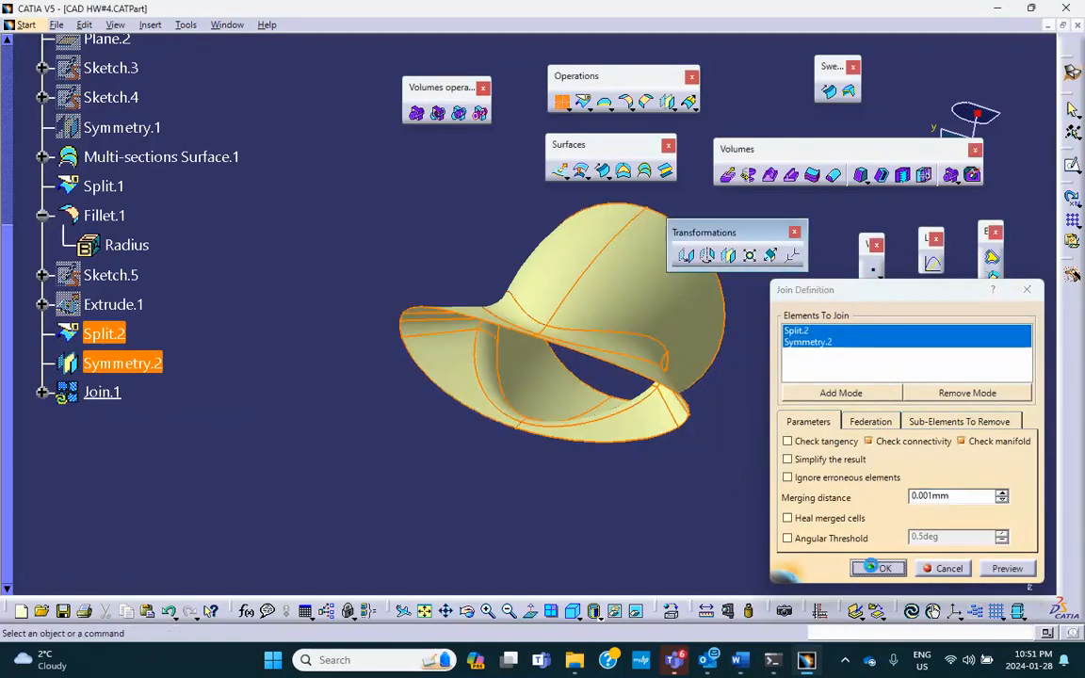
# Step: Thicken the joined surface by a 1 mm first offset with the direction reversed inward, consulting the solid instructions in Word
pyautogui.click(811, 175)
pyautogui.click(649, 313)
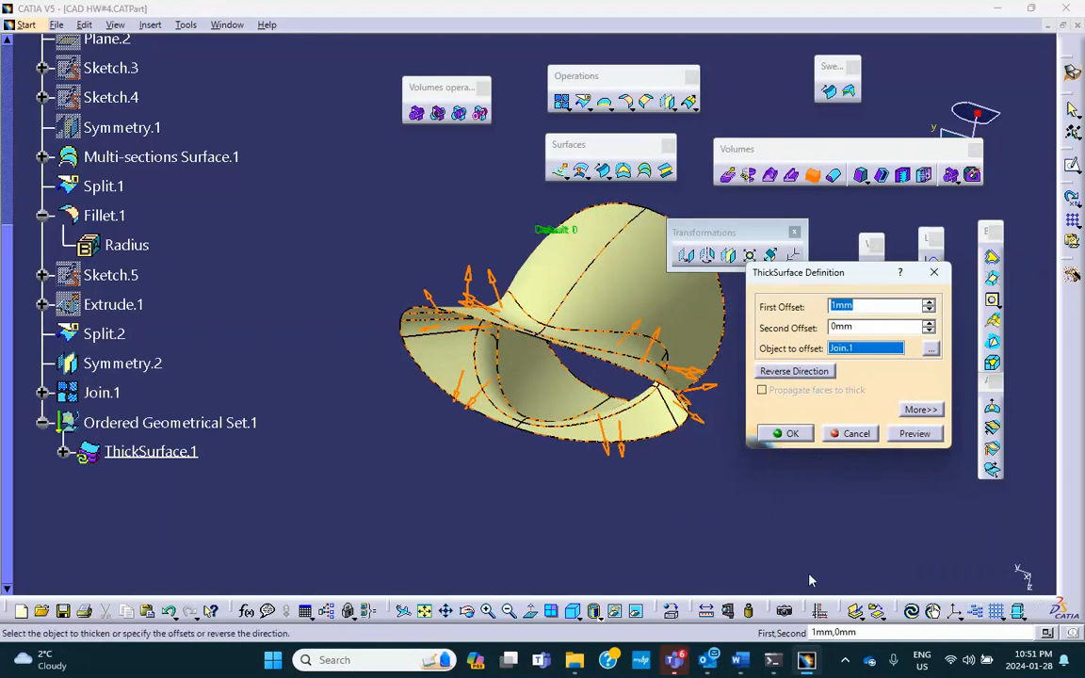
pyautogui.click(744, 663)
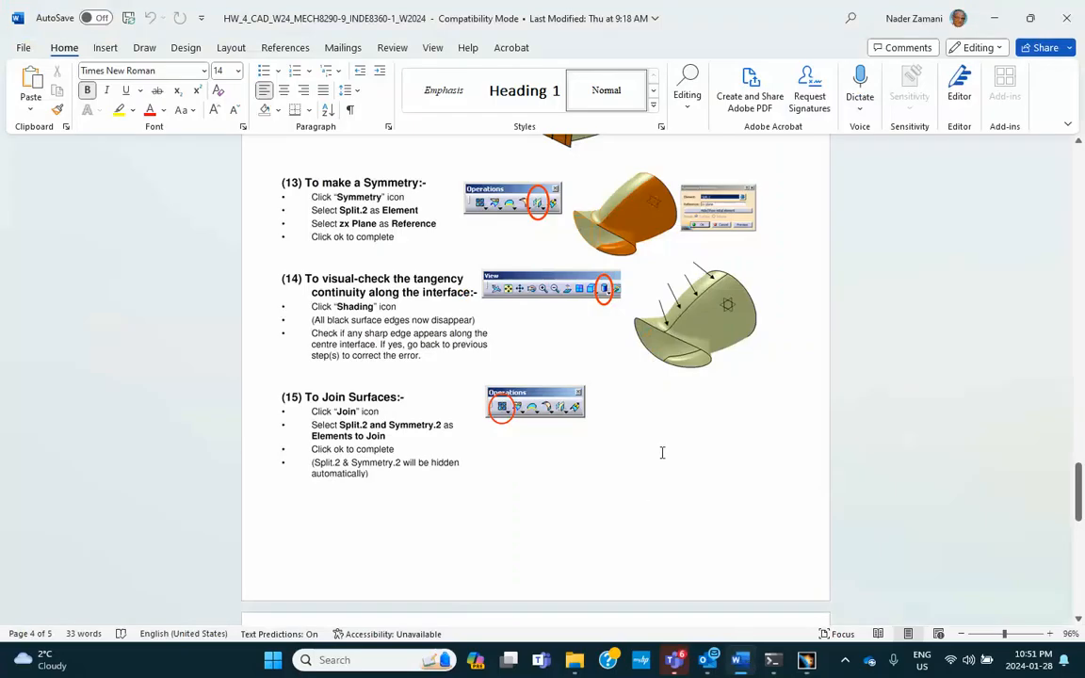
pyautogui.scroll(-7, 616, 453)
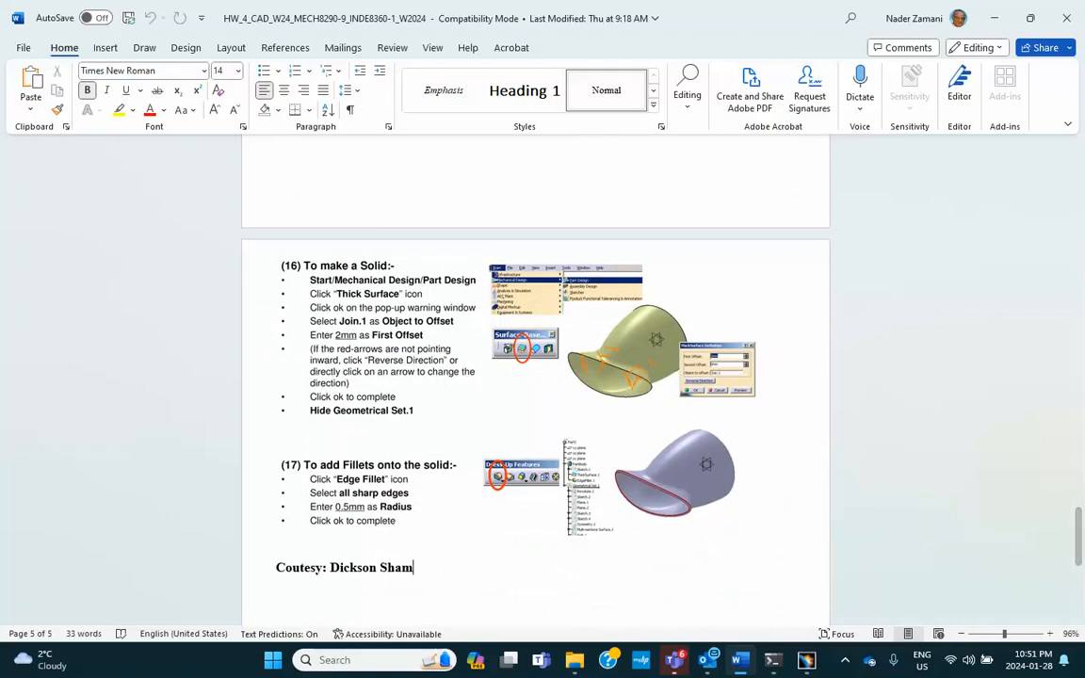
pyautogui.click(806, 661)
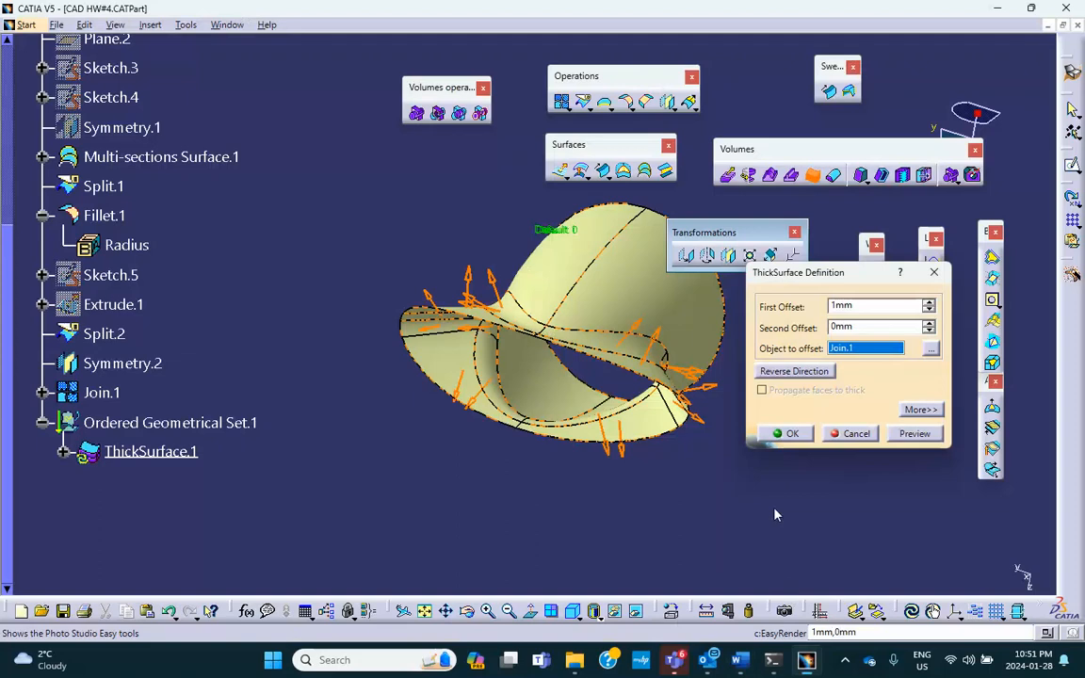
pyautogui.click(702, 348)
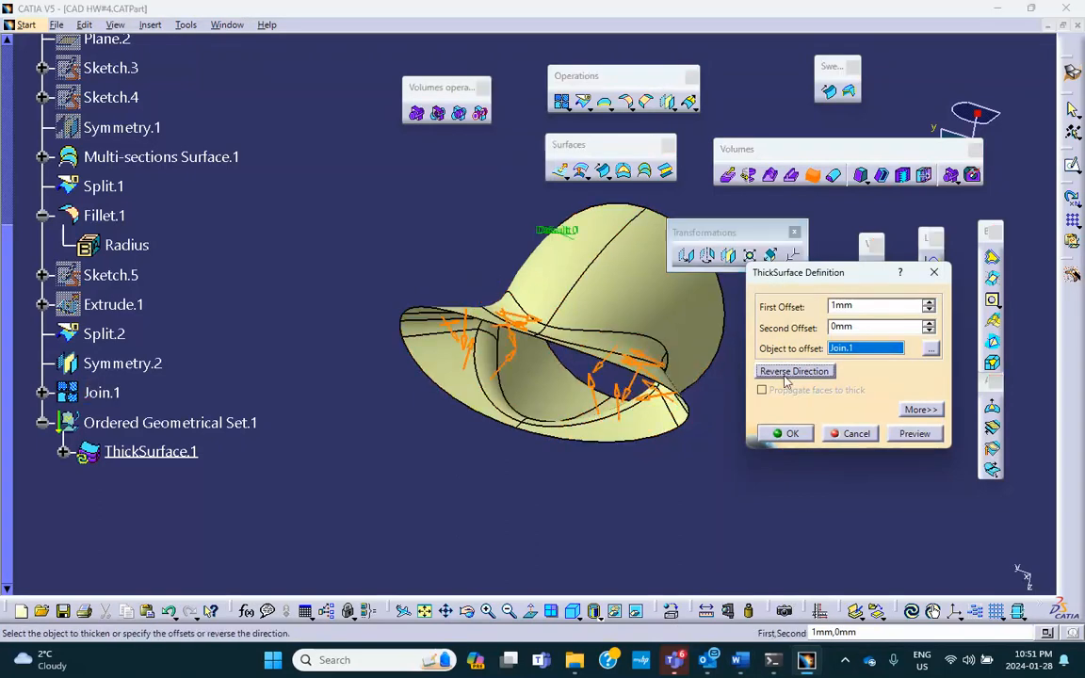
pyautogui.click(798, 433)
pyautogui.moveTo(770, 446); pyautogui.dragTo(702, 442, button='middle')
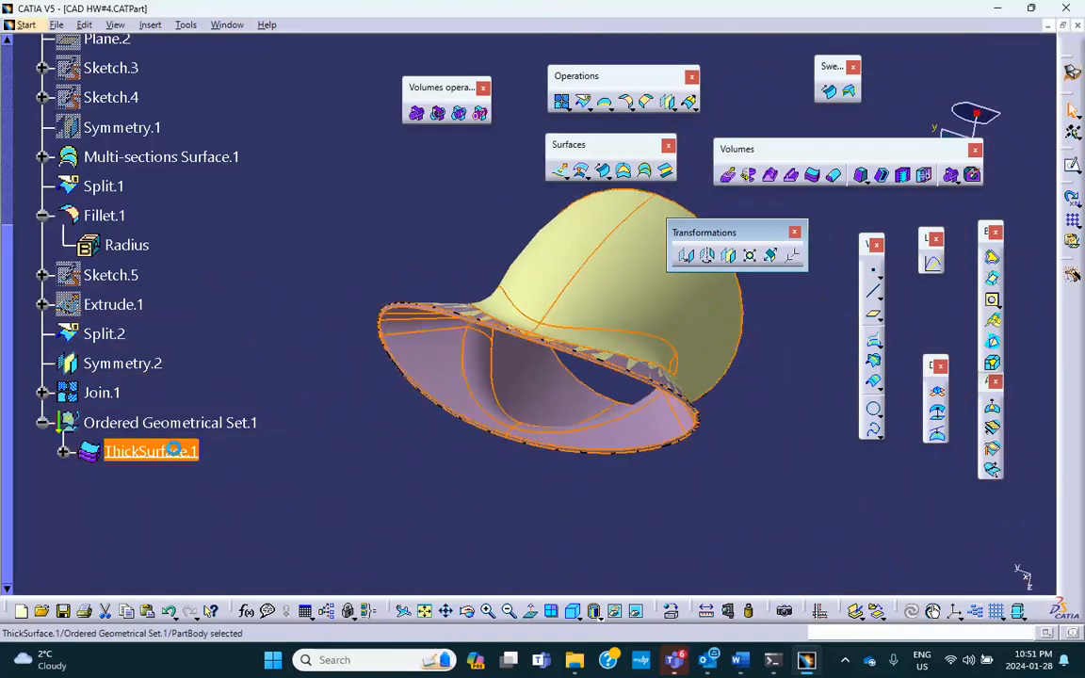
# Step: Try to set the thick surface's first offset to 10 mm, declining to deactivate it and extract offset surfaces
pyautogui.doubleClick(186, 453)
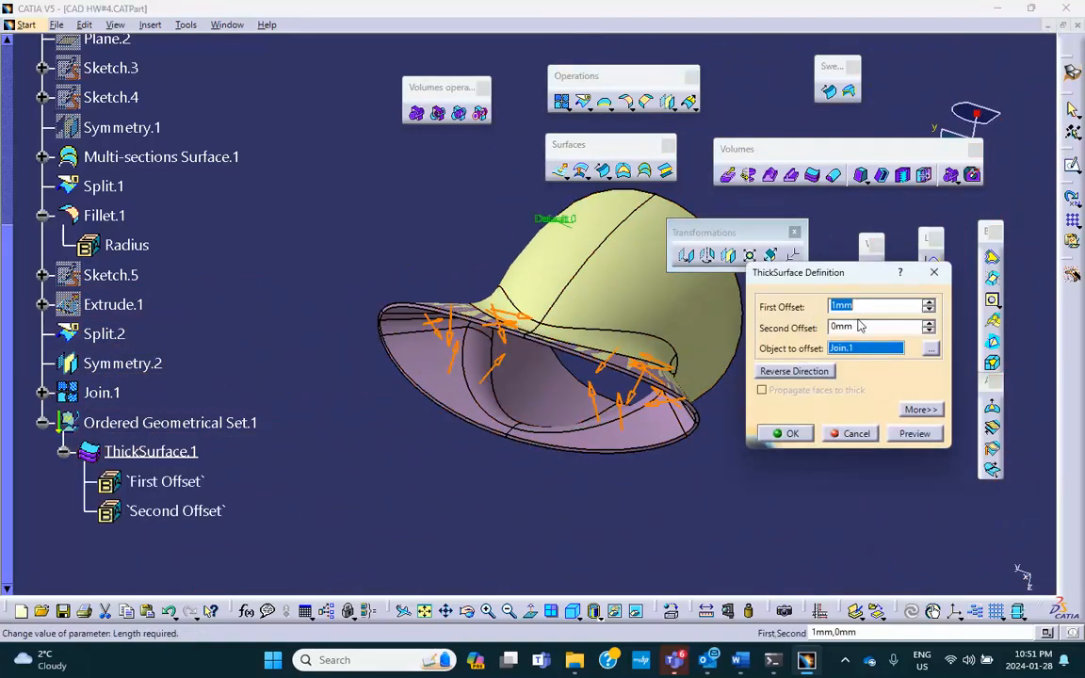
pyautogui.write('10')
pyautogui.click(789, 433)
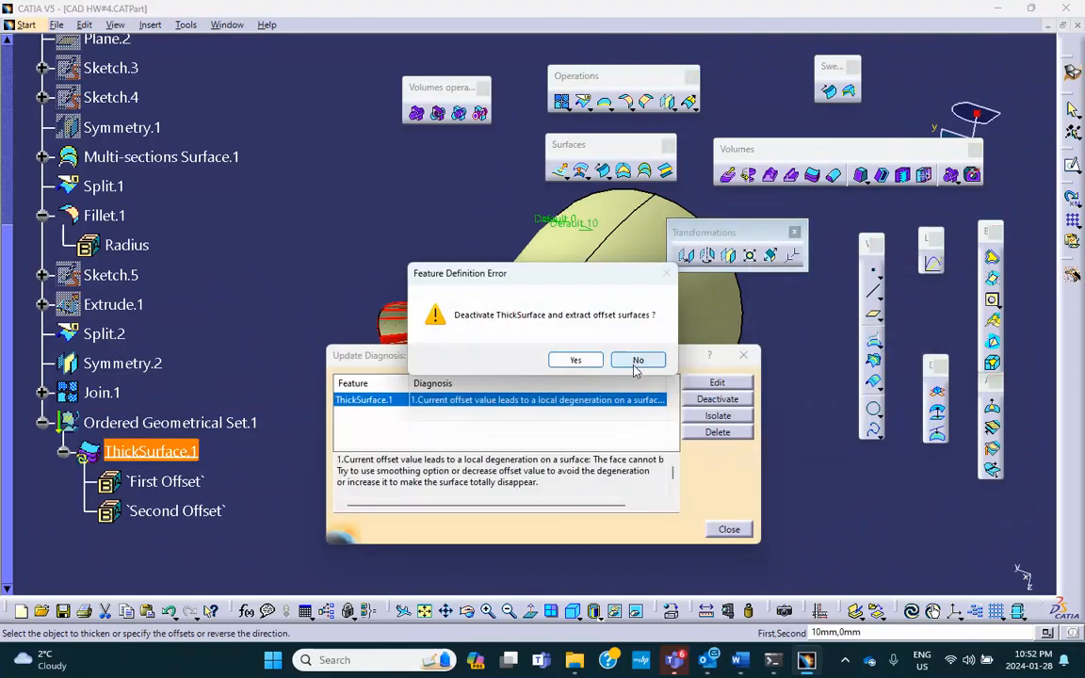
pyautogui.click(636, 365)
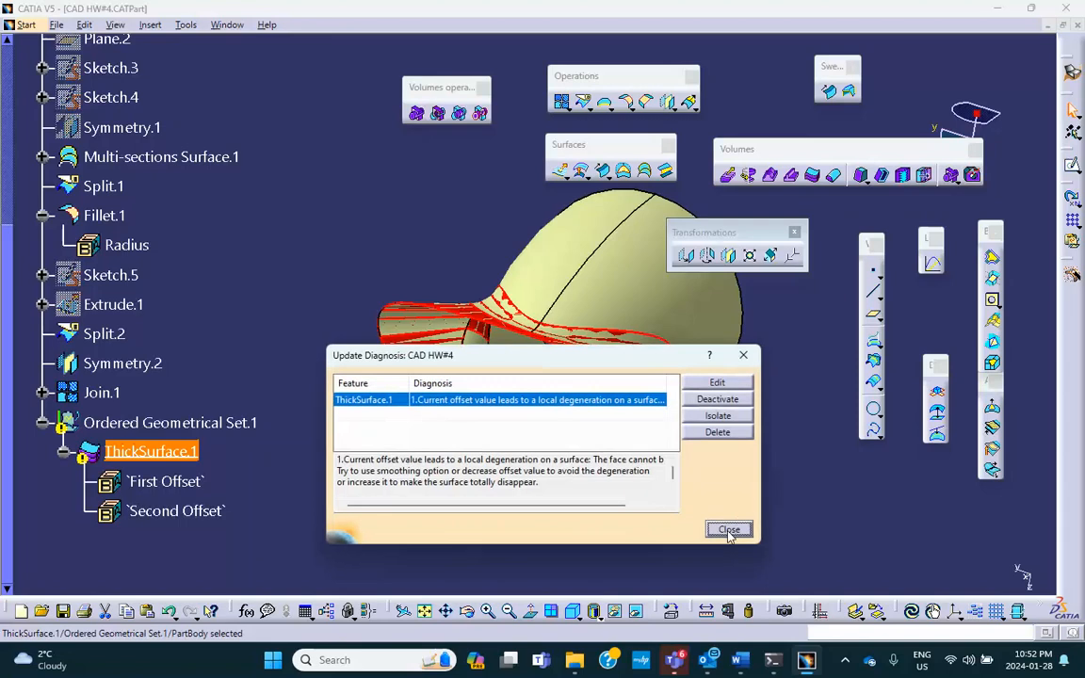
pyautogui.click(728, 530)
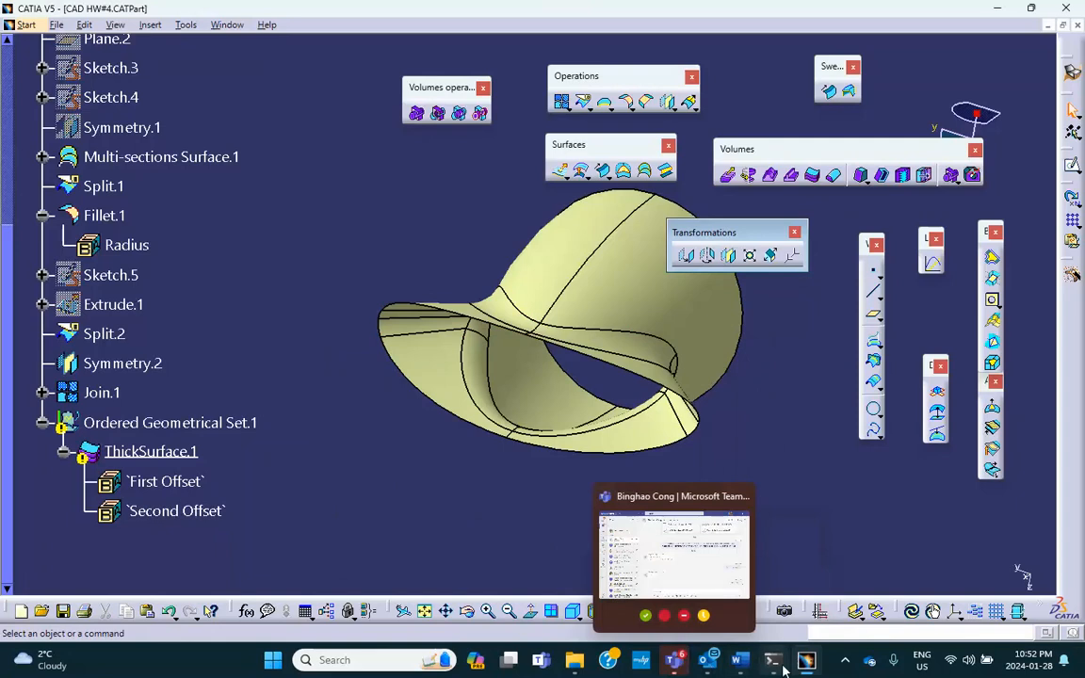
# Step: Consult the solid instructions in Word, return to CATIA, and try previewing ThickSurface.1 with a 3 mm first offset
pyautogui.moveTo(806, 662)
pyautogui.click(746, 546)
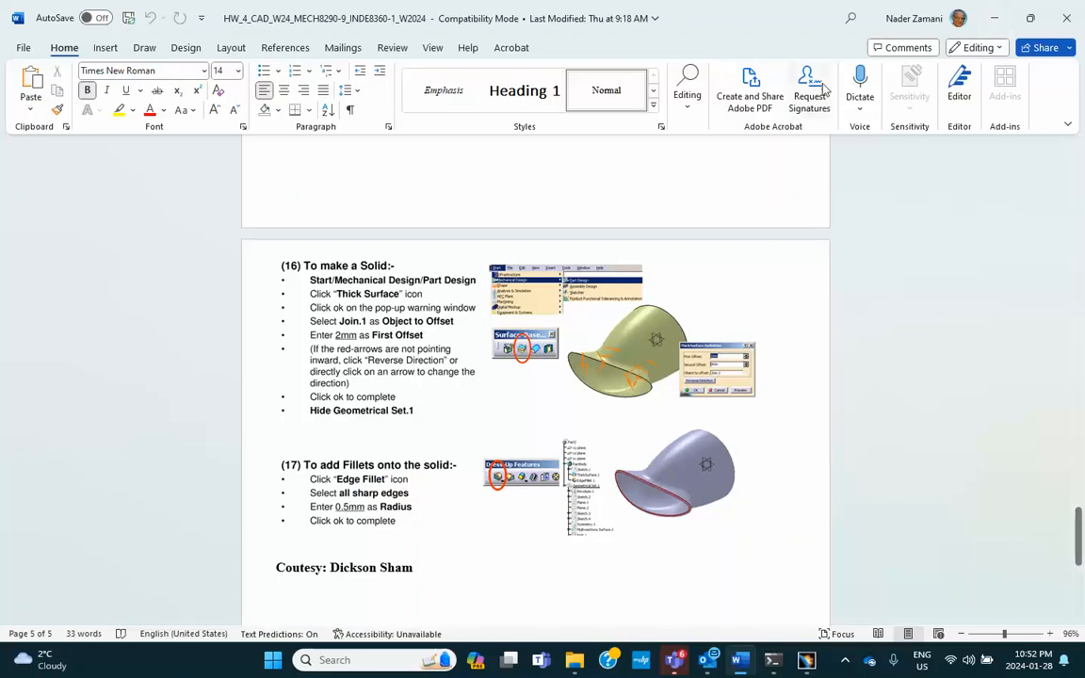
pyautogui.click(994, 19)
pyautogui.doubleClick(150, 451)
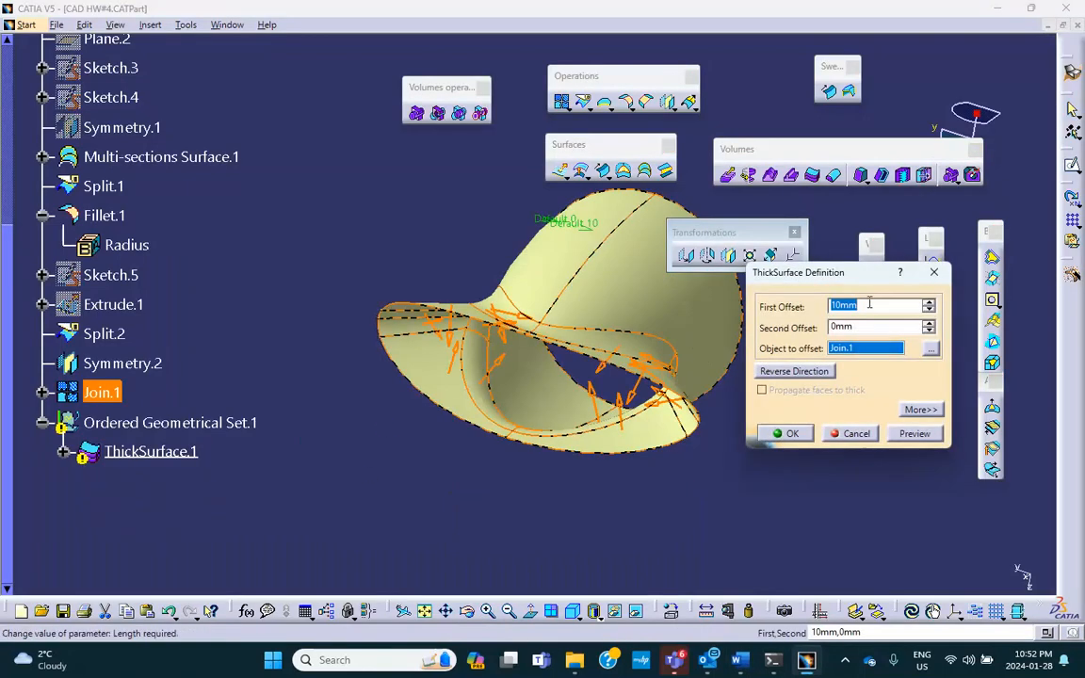
pyautogui.write('3')
pyautogui.click(914, 433)
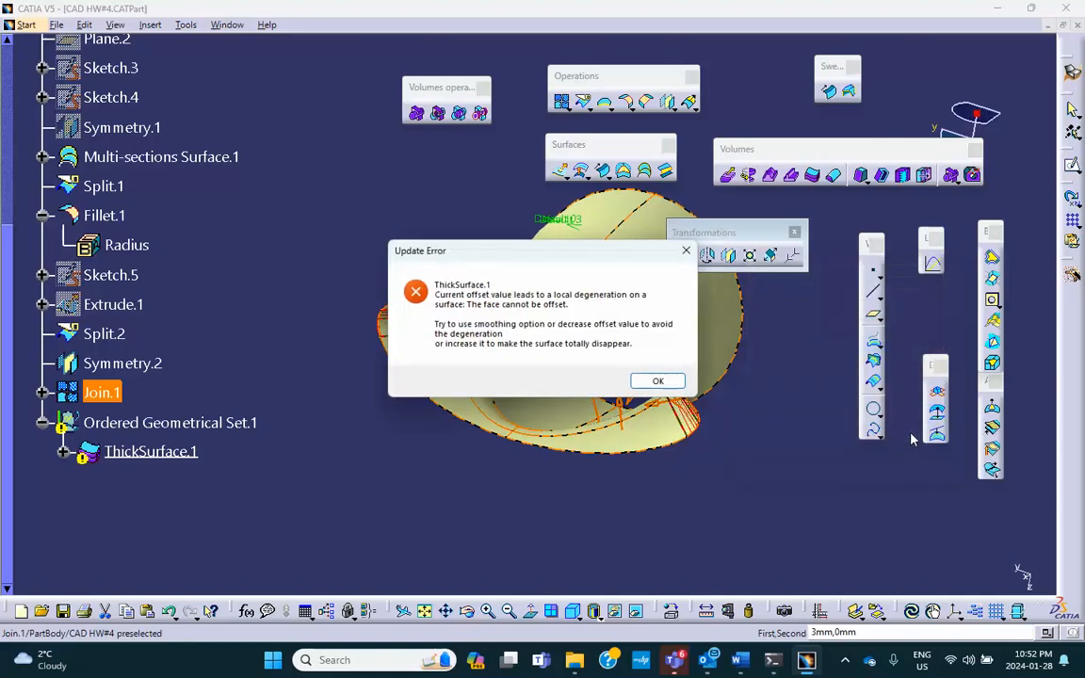
pyautogui.click(677, 385)
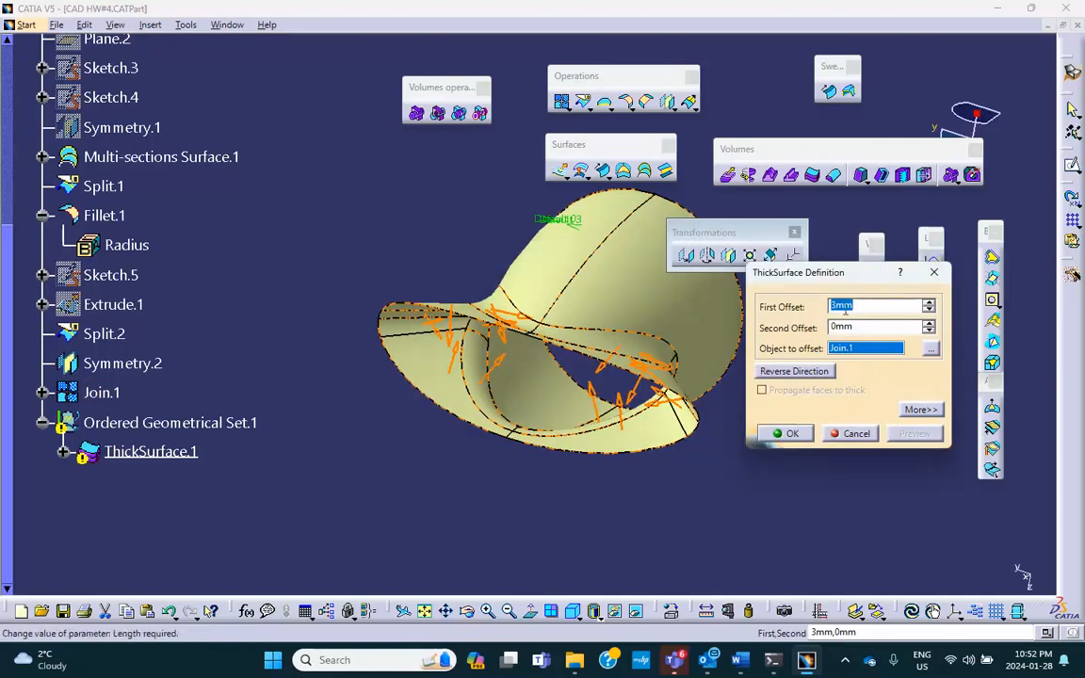
# Step: Set the thick surface's first offset to 1 mm and apply the definition
pyautogui.write('1')
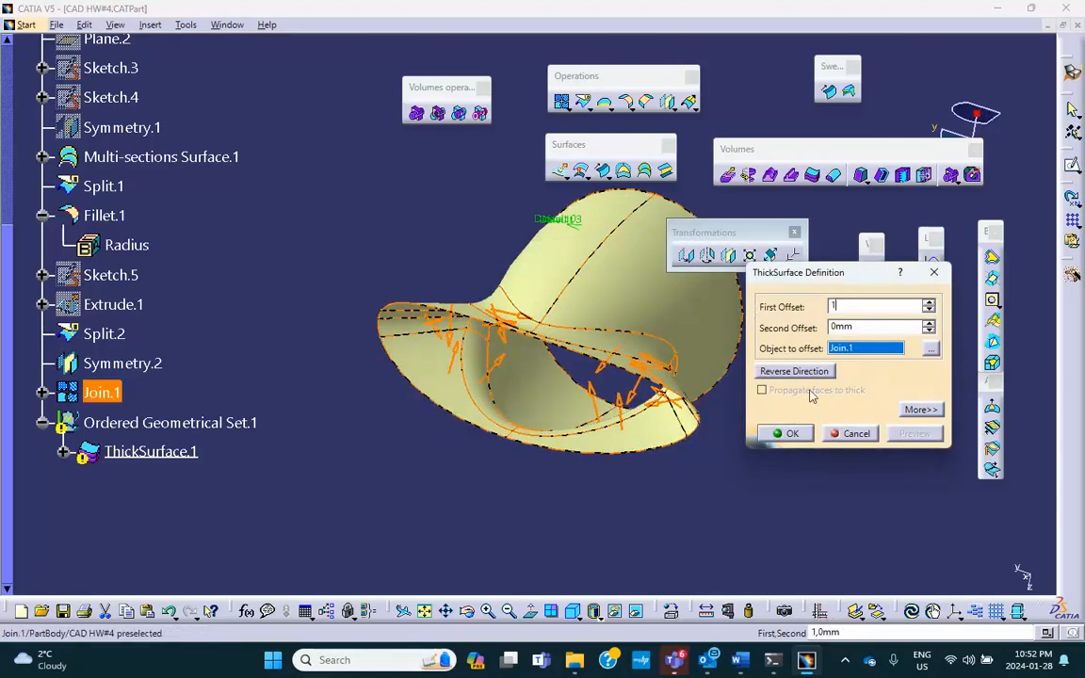
pyautogui.press('Return')
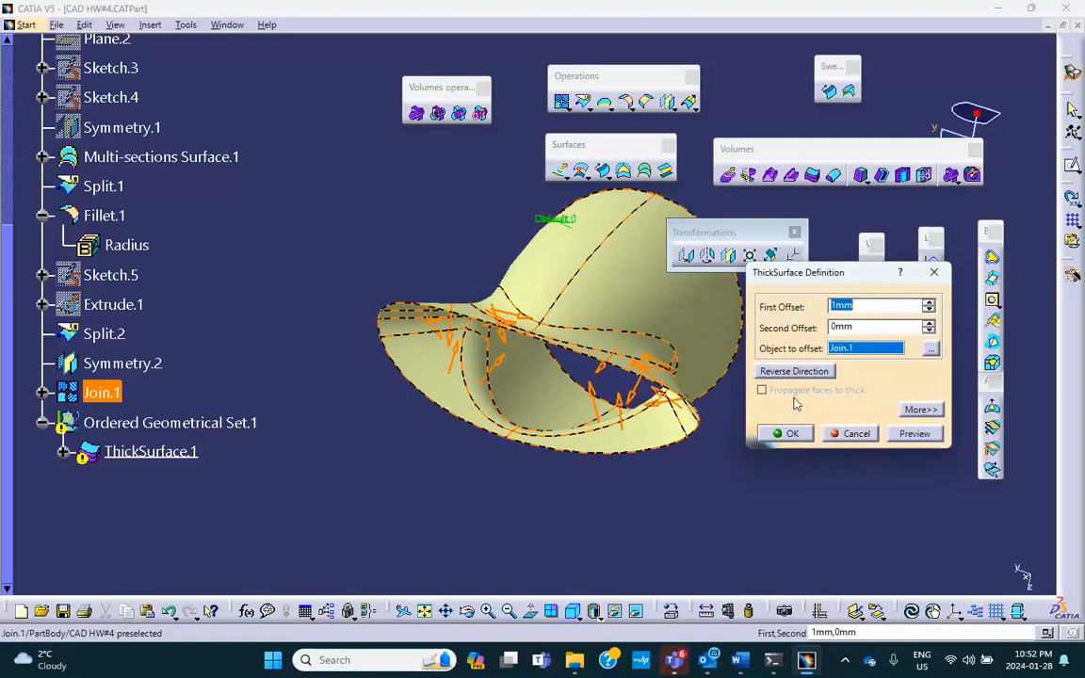
pyautogui.click(781, 434)
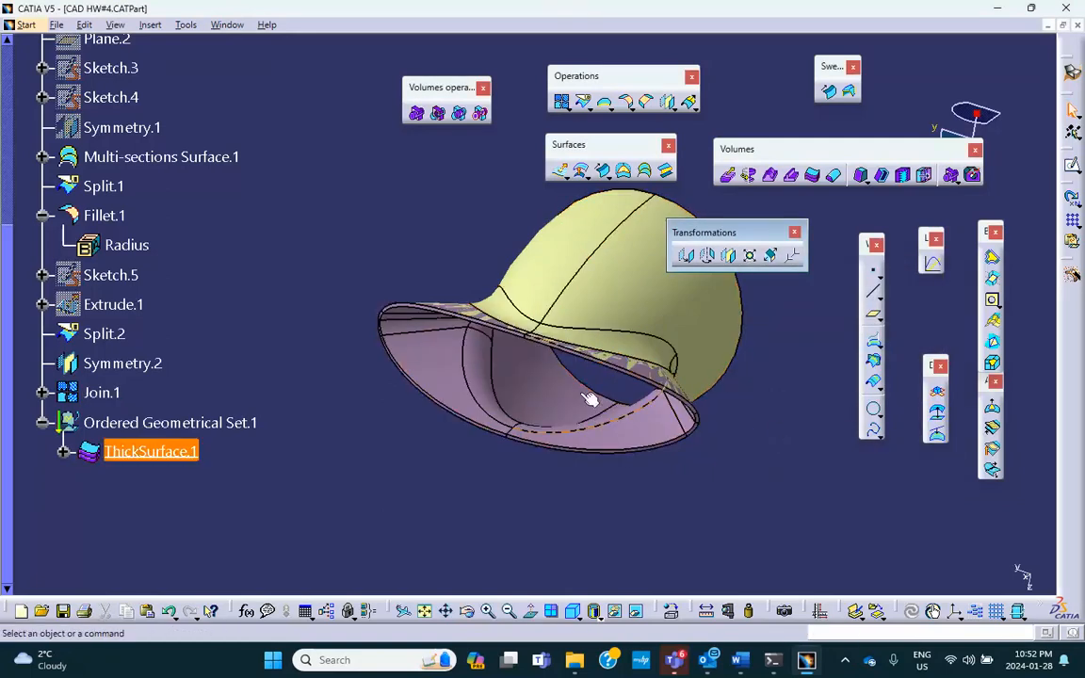
# Step: Edit ThickSurface.1 to a 2 mm first offset, previewing the result before applying it
pyautogui.click(140, 452)
pyautogui.doubleClick(141, 452)
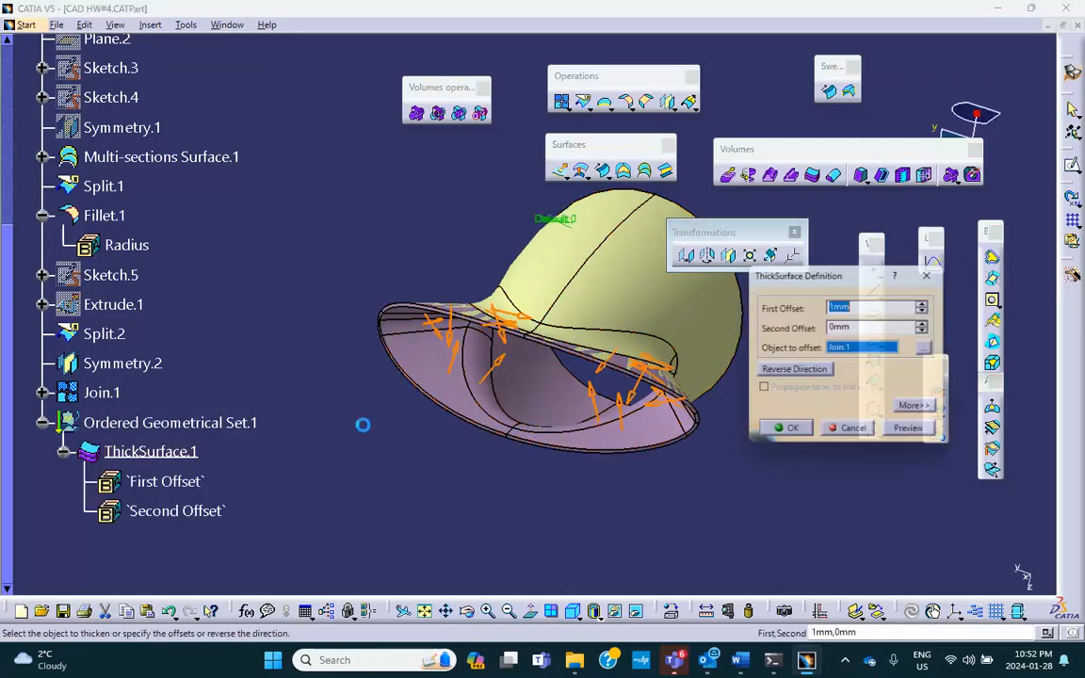
pyautogui.doubleClick(846, 305)
pyautogui.write('2')
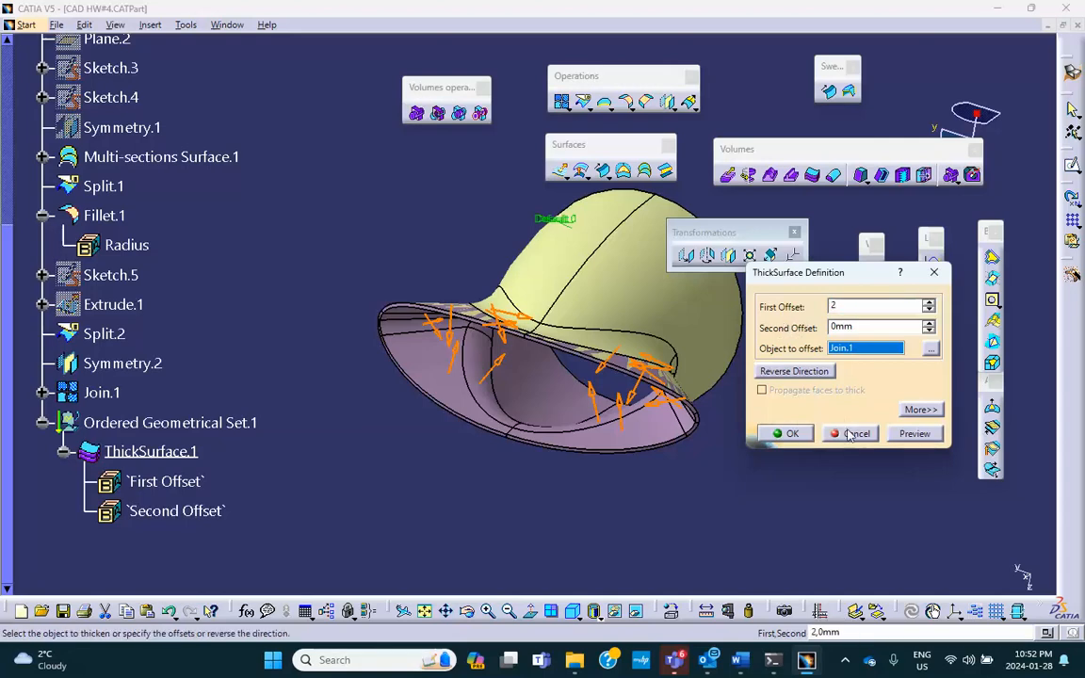
pyautogui.click(901, 438)
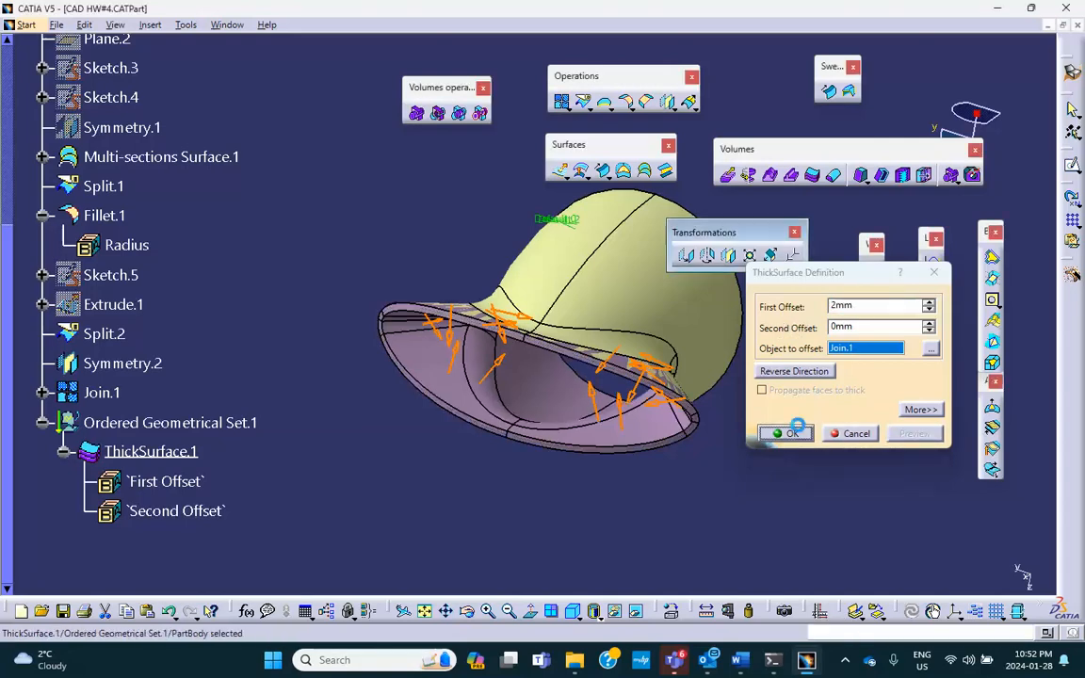
pyautogui.click(785, 433)
# Step: Hide the Join.1 surface so only the thickened body shows, and save the part
pyautogui.scroll(-2, 111, 484)
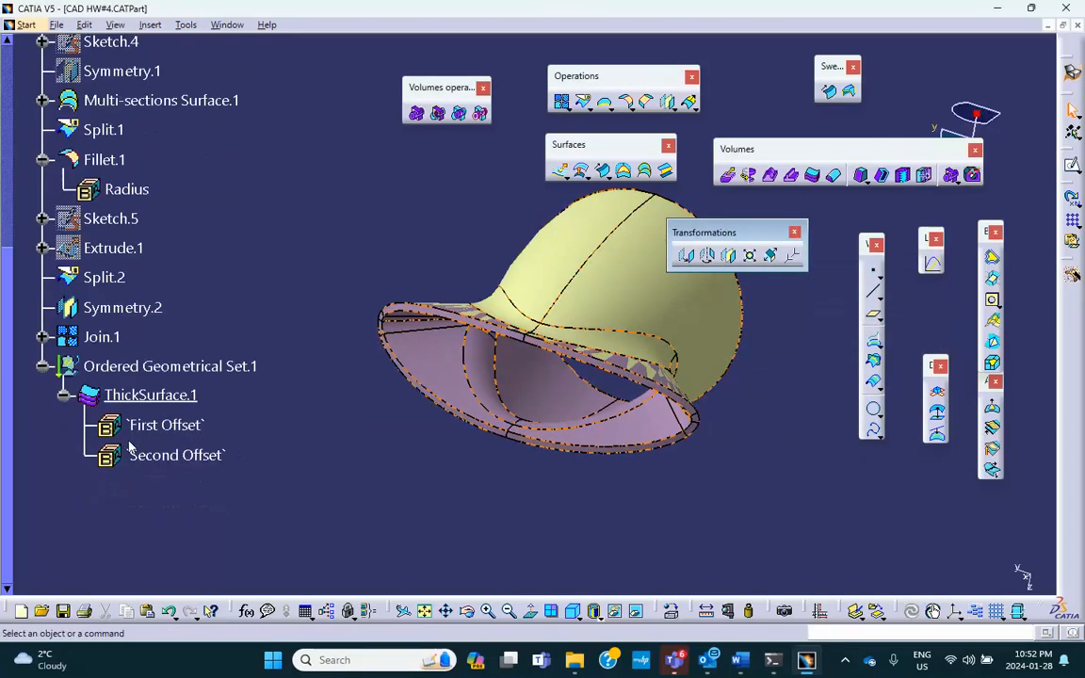
pyautogui.rightClick(110, 336)
pyautogui.click(151, 354)
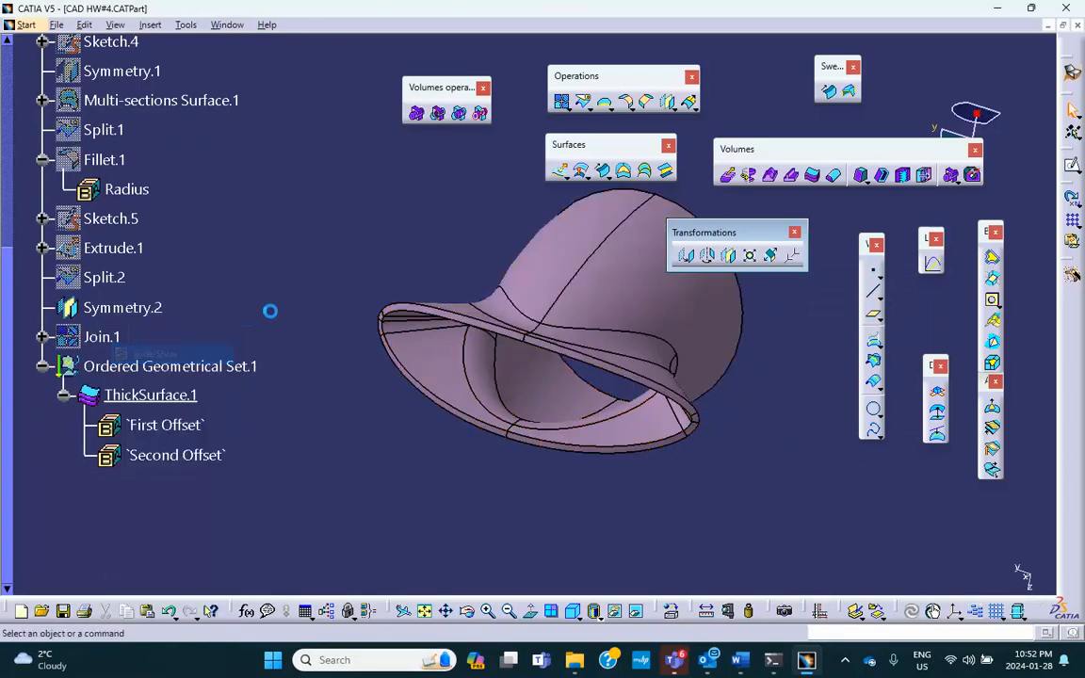
pyautogui.moveTo(478, 407); pyautogui.dragTo(443, 435, button='middle')
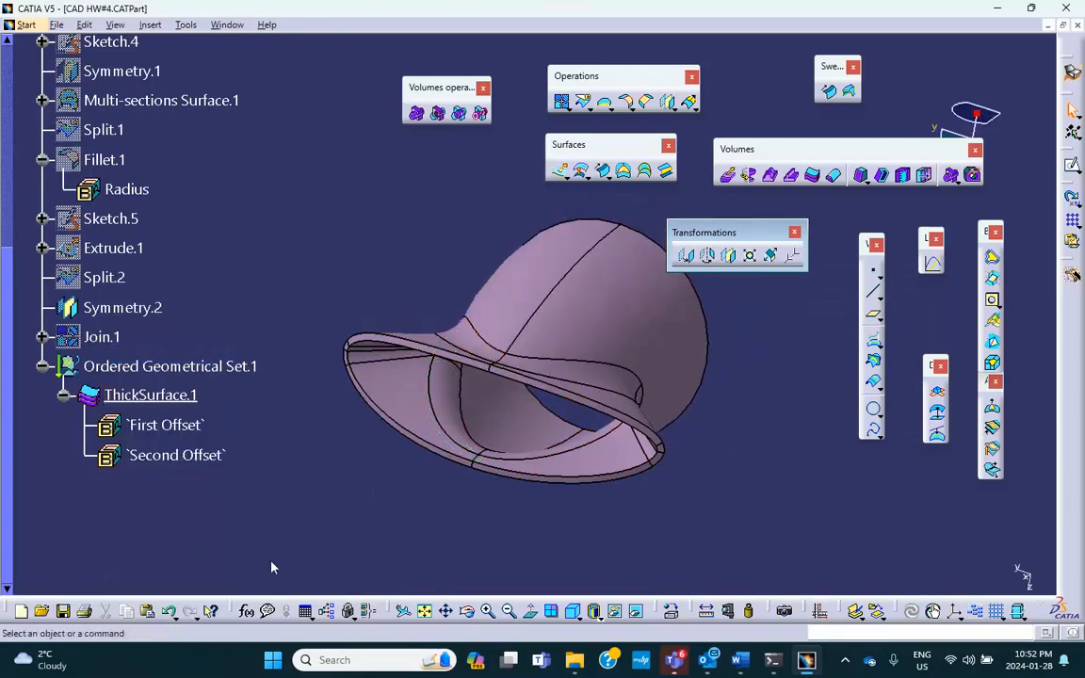
pyautogui.click(64, 612)
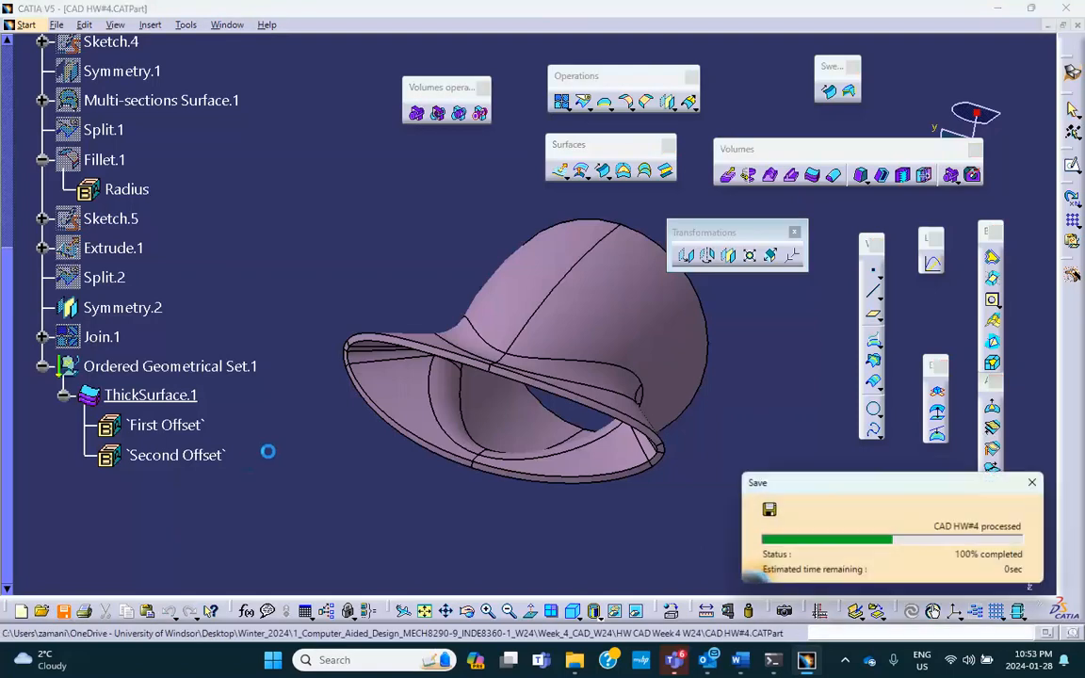